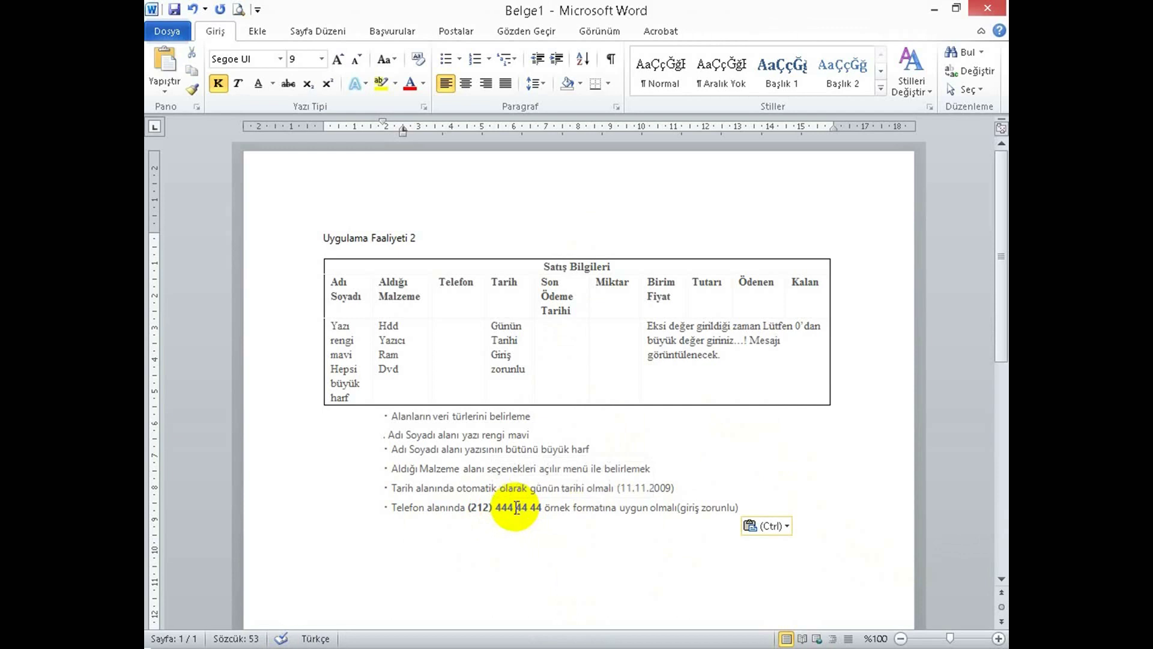
Add a Word bullet requiring the 'Lütfen 0'dan büyük değer giriniz' warning for negative Miktar, Birim Fiyat, Tutar, Ödenen.
left_click_drag(515, 507, 542, 510)
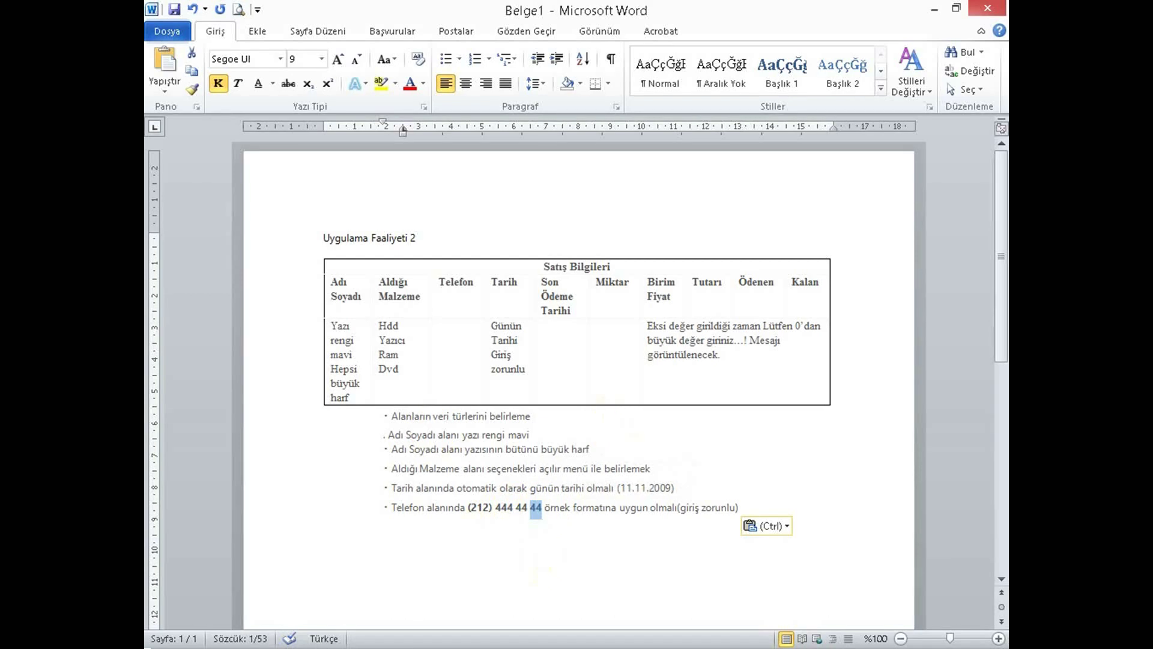
key("alt+Tab")
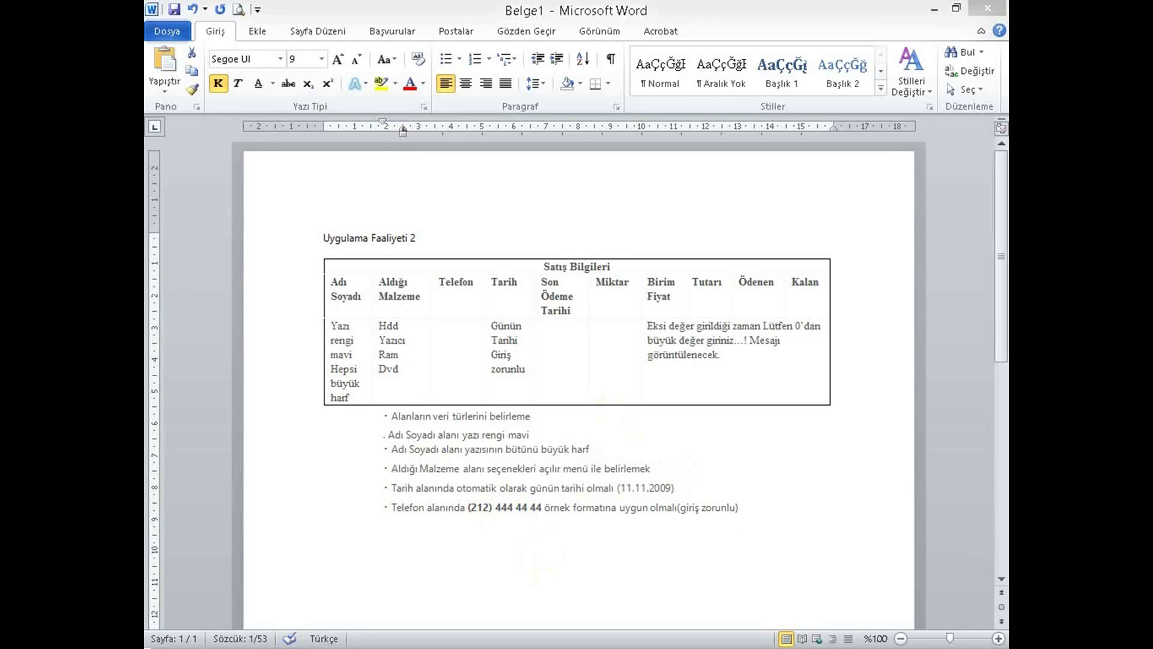
left_click(763, 517)
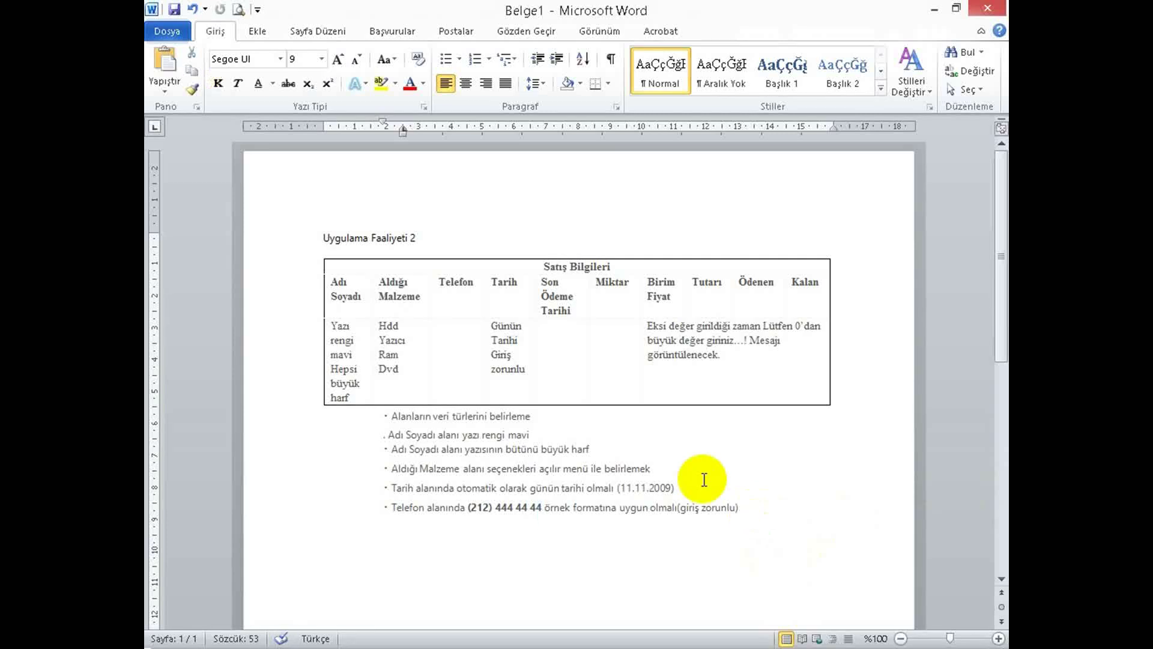
key("Return")
type("Miktar,Birim Fiyat,Tutarı,Ödenen alanlarına eksi değer girildiği zaman \" Lütfen 0’dan büyük değer giriniz...! \"")
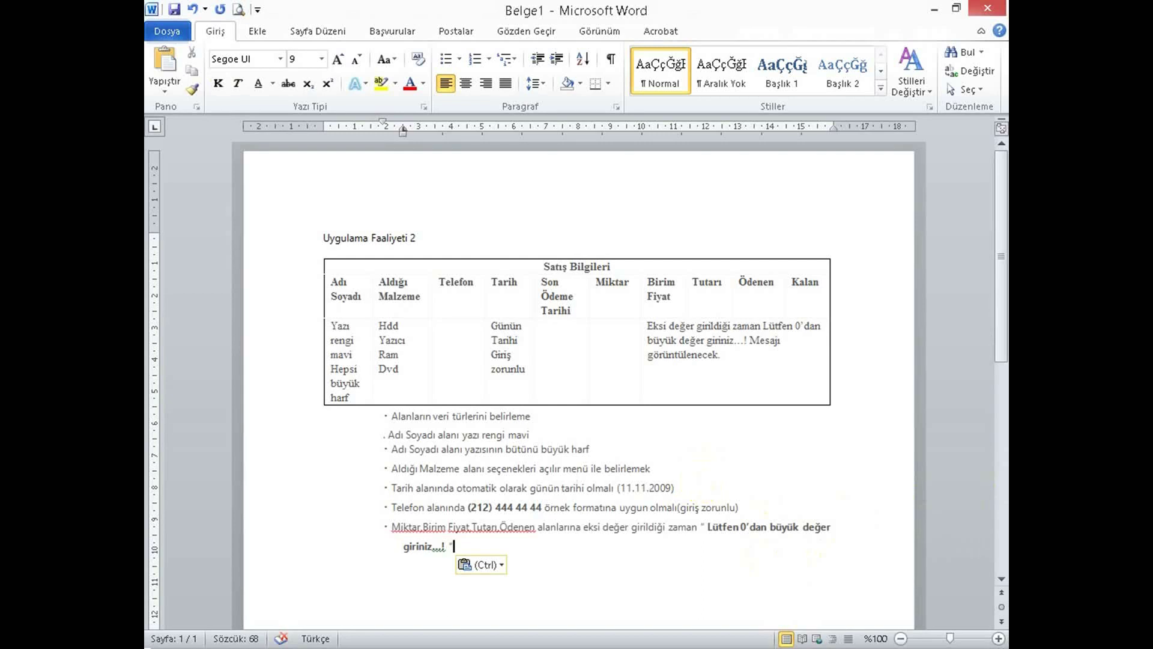
key("alt+Tab")
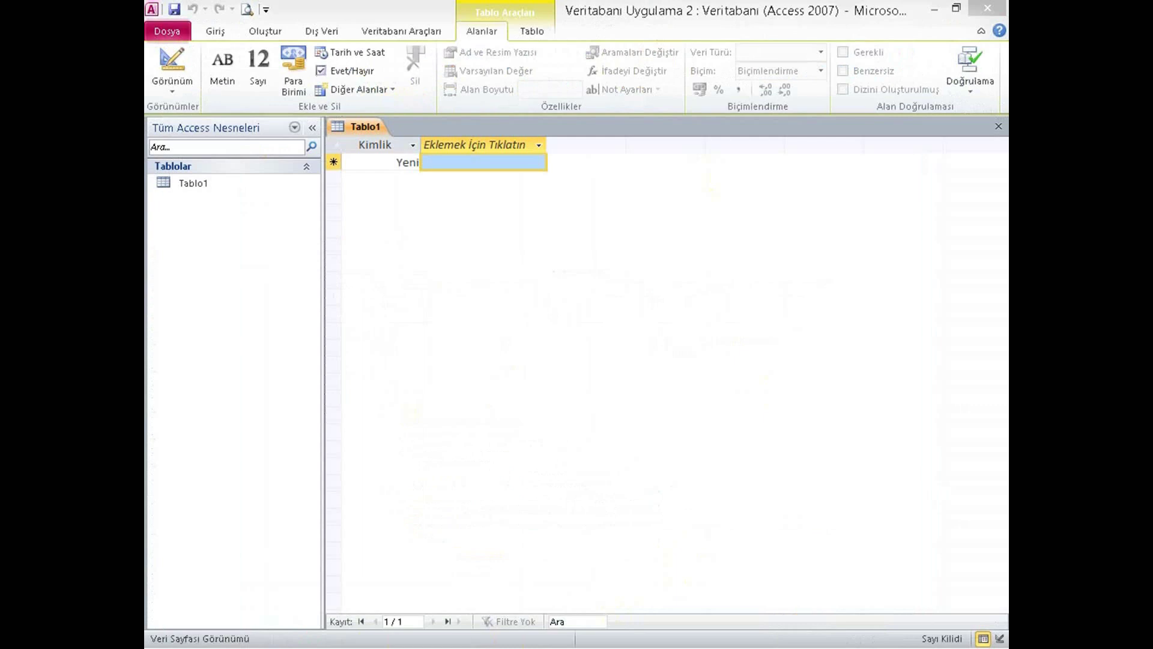
Save Tablo1 as 'Musteri' in Design view and narrow the property sheet to show the field grid.
left_click(178, 56)
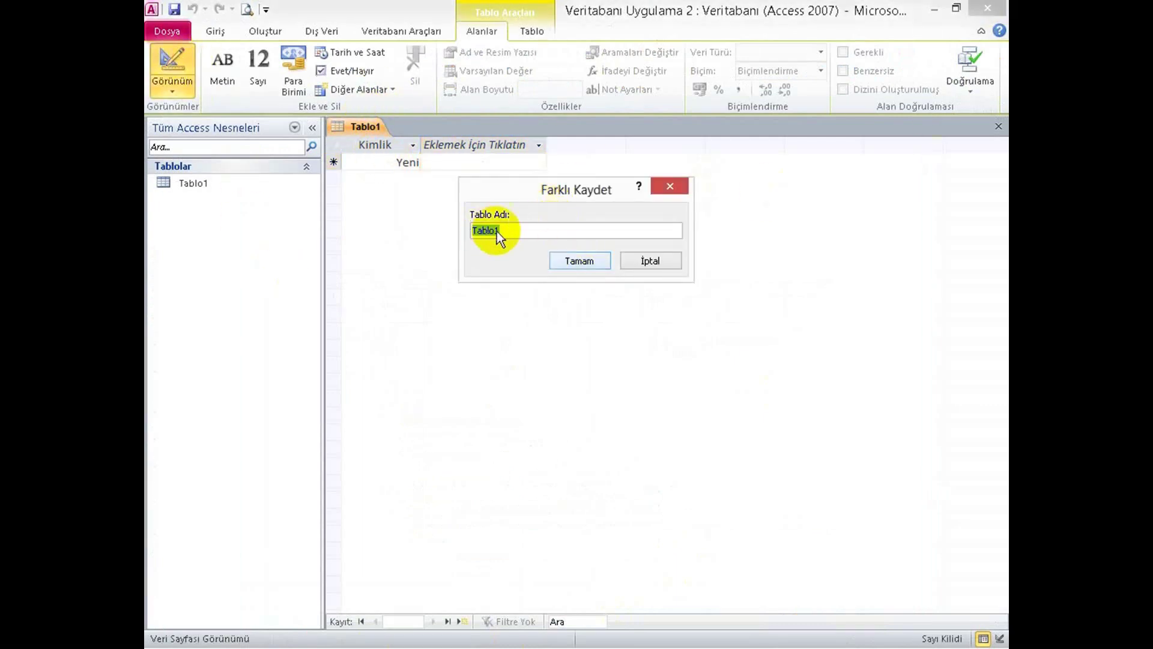
type("Musteri")
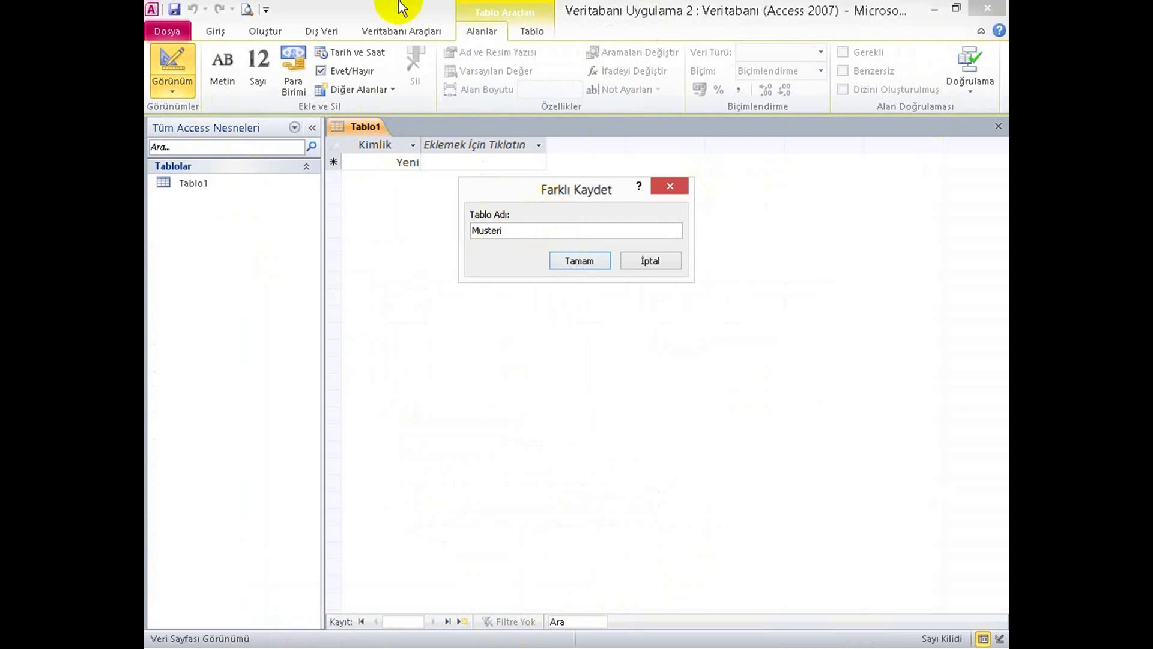
left_click(579, 260)
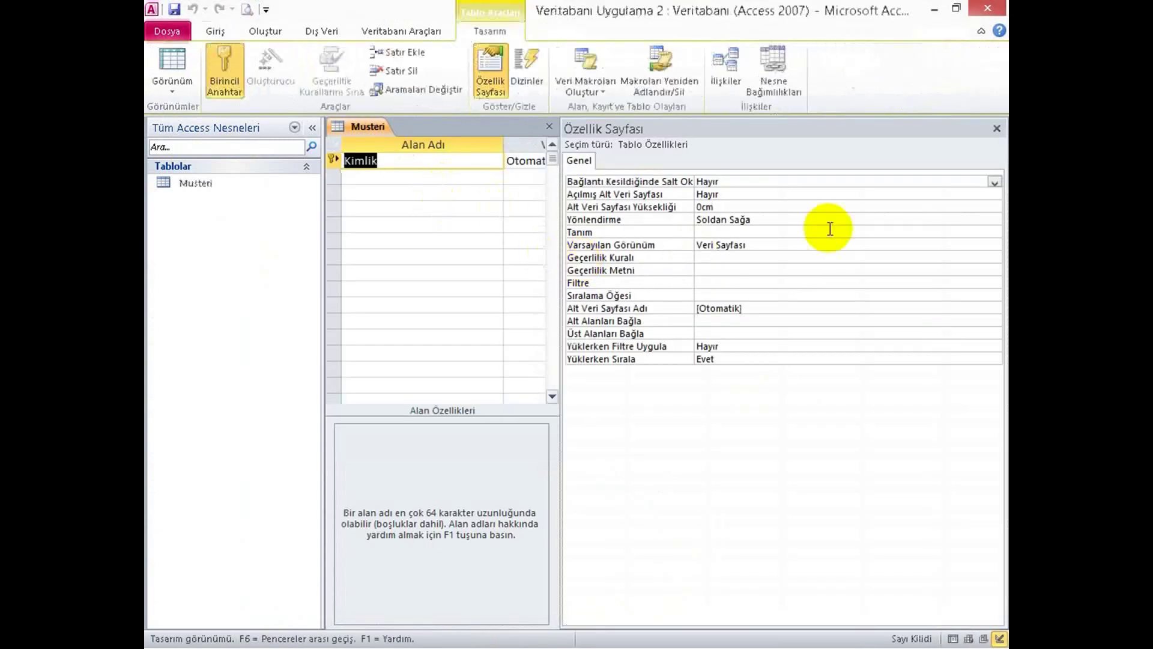
left_click_drag(559, 288, 829, 301)
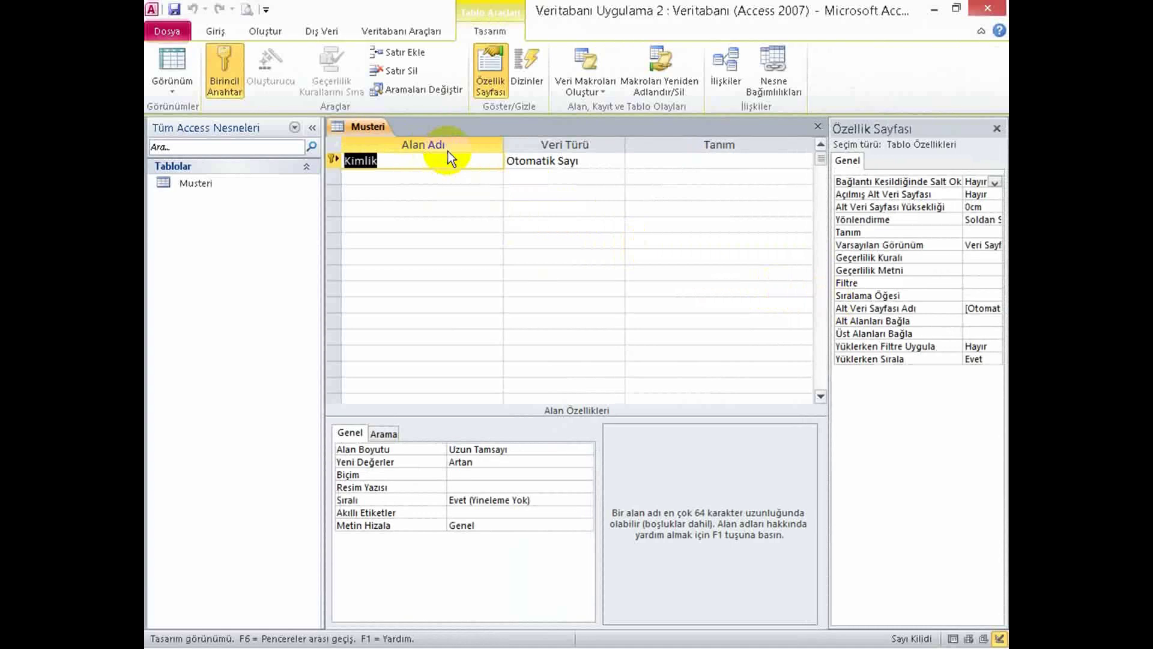
Name the first three fields MusteriNo, AdiSoyadi and AldigiMalzeme.
type("MusteriNo")
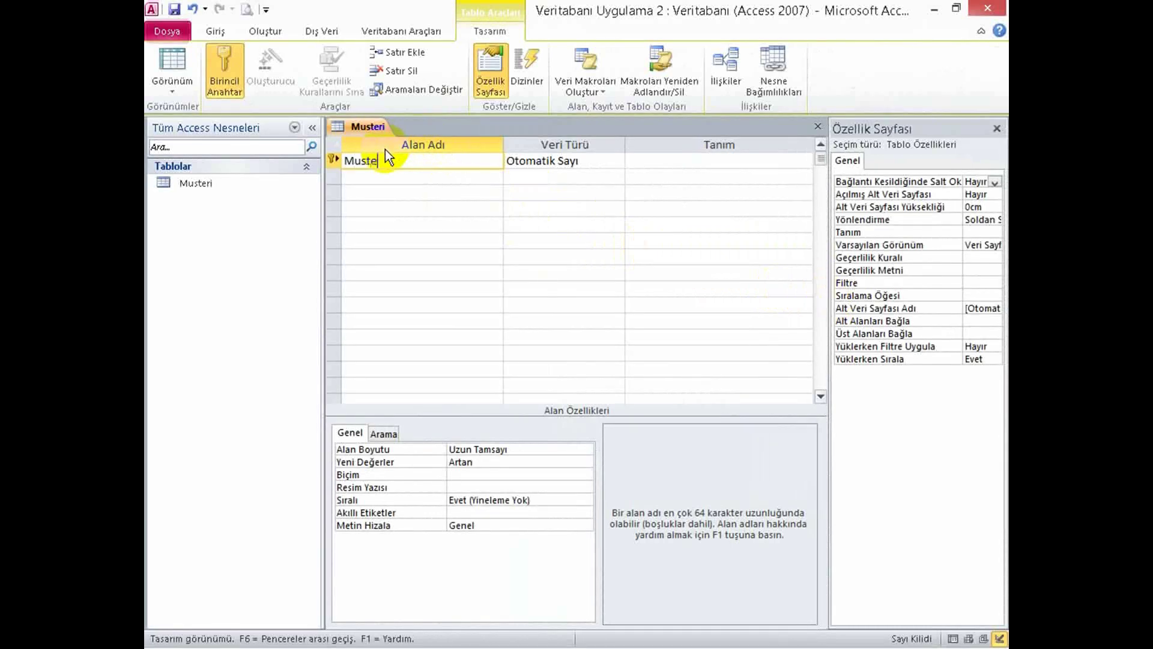
key("Tab")
key("Tab")
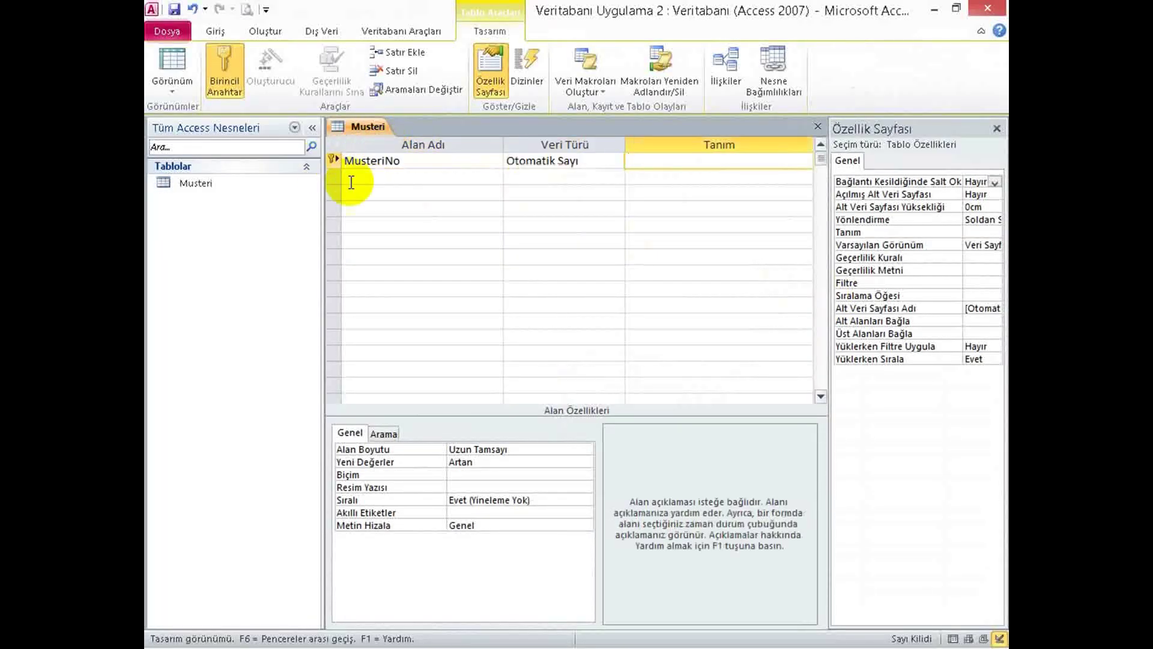
left_click(352, 179)
type("Adı")
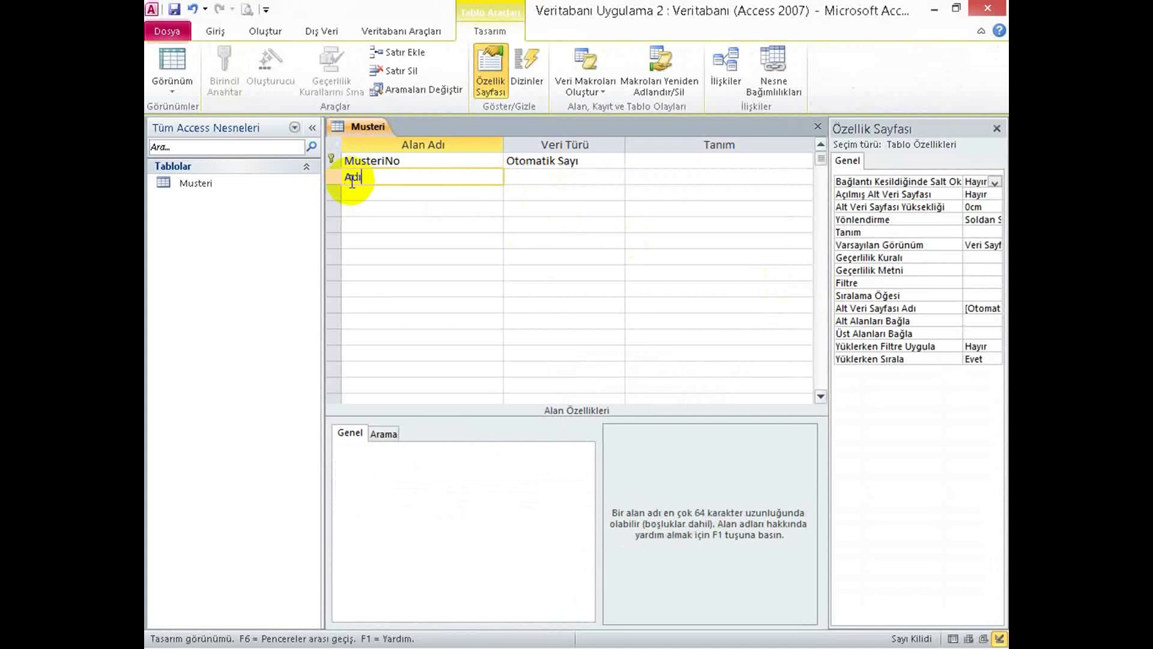
type(" Soyadı")
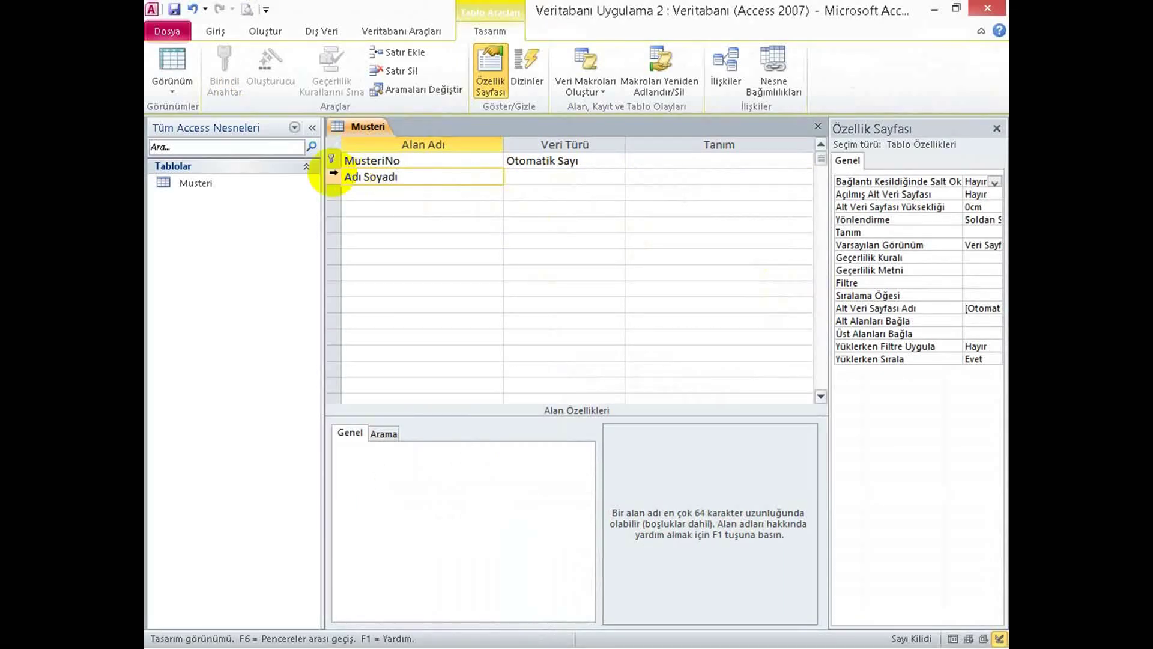
left_click(360, 193)
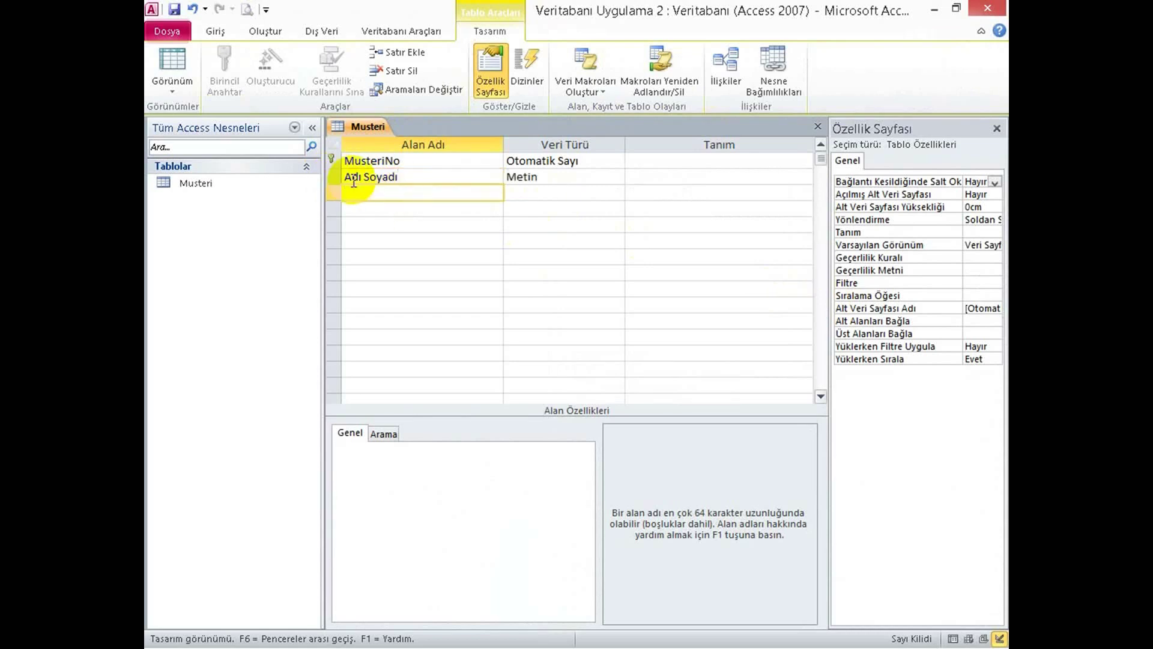
type("Aldığı")
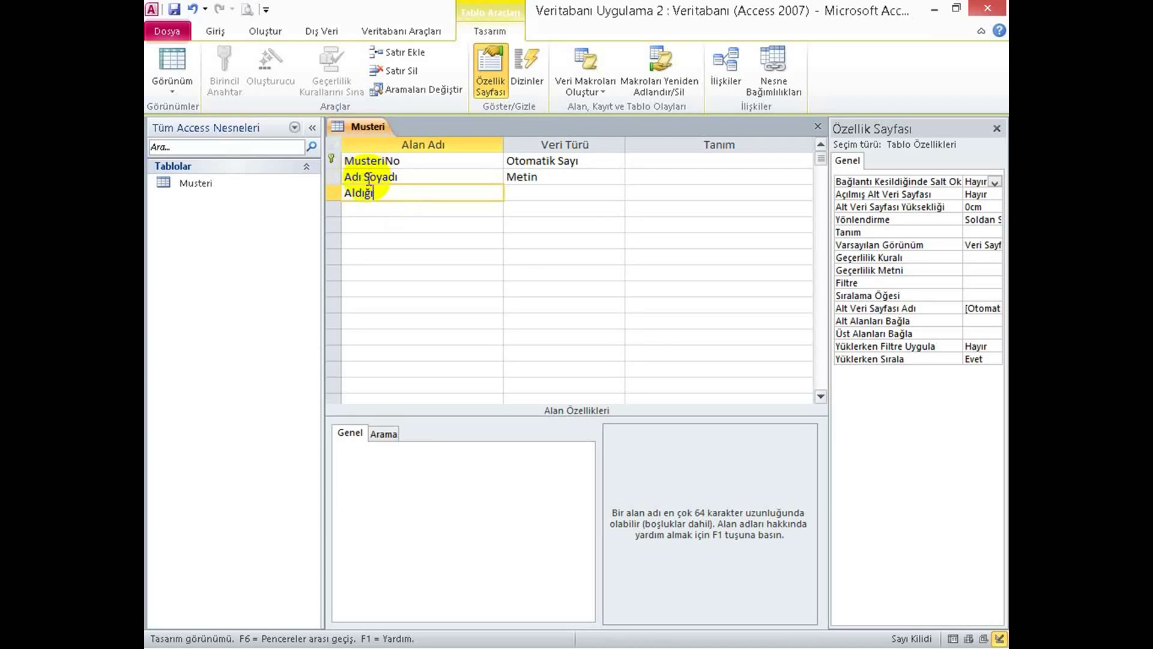
left_click(363, 179)
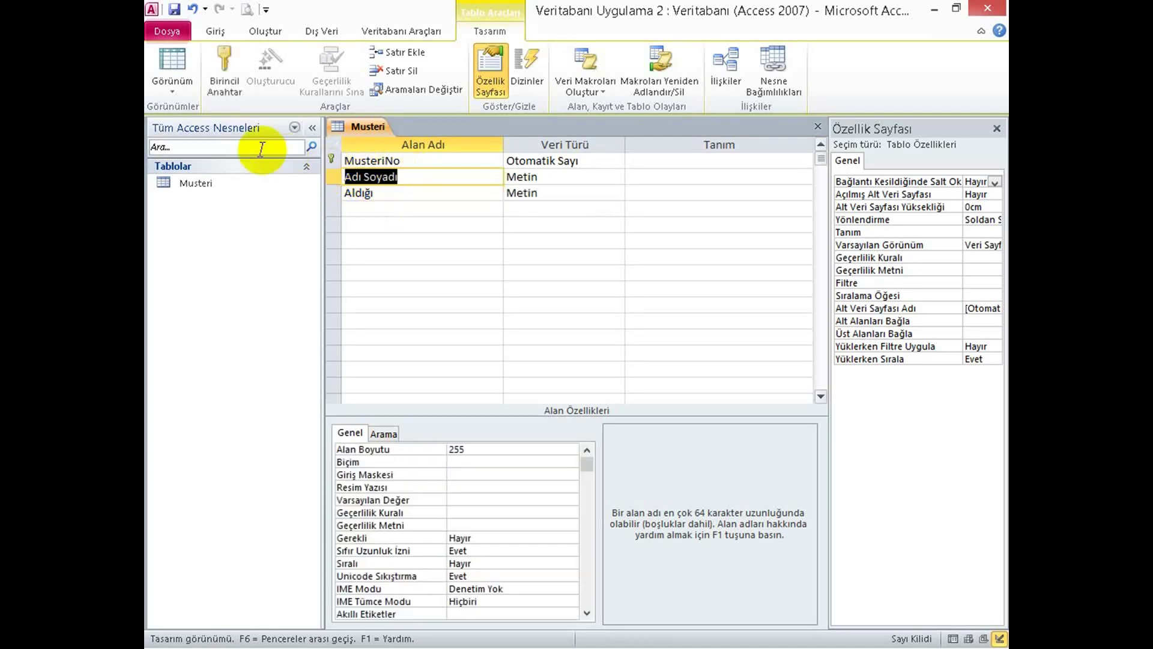
type("Adi")
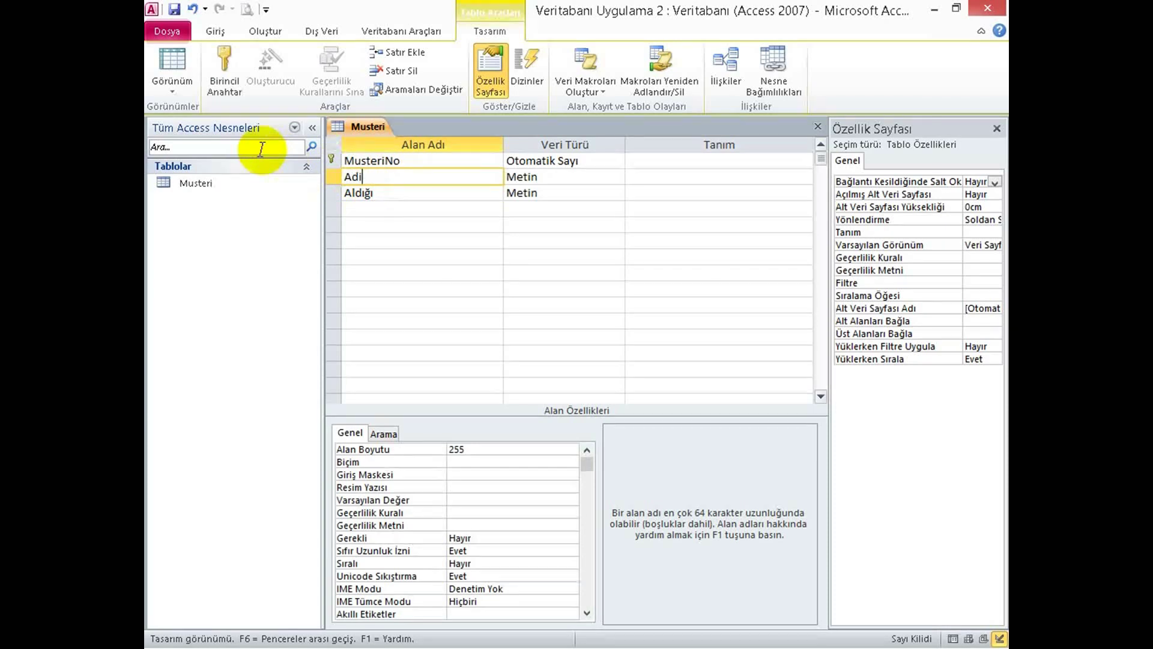
type("Soyadi")
left_click(387, 199)
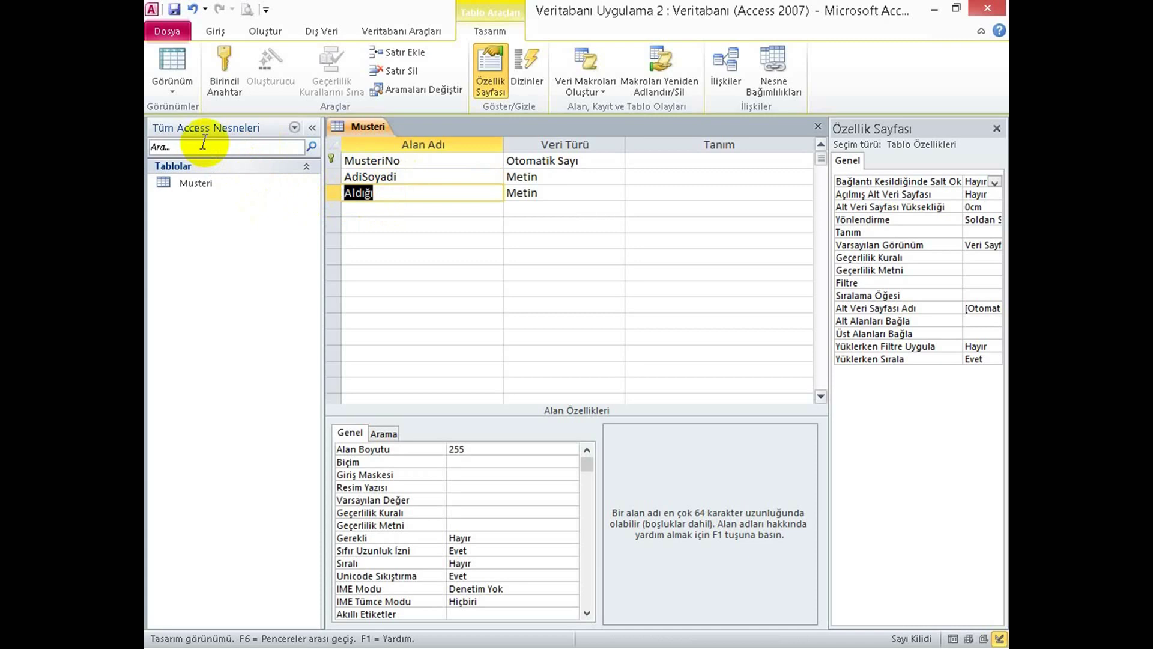
type("AldigiMalzeme")
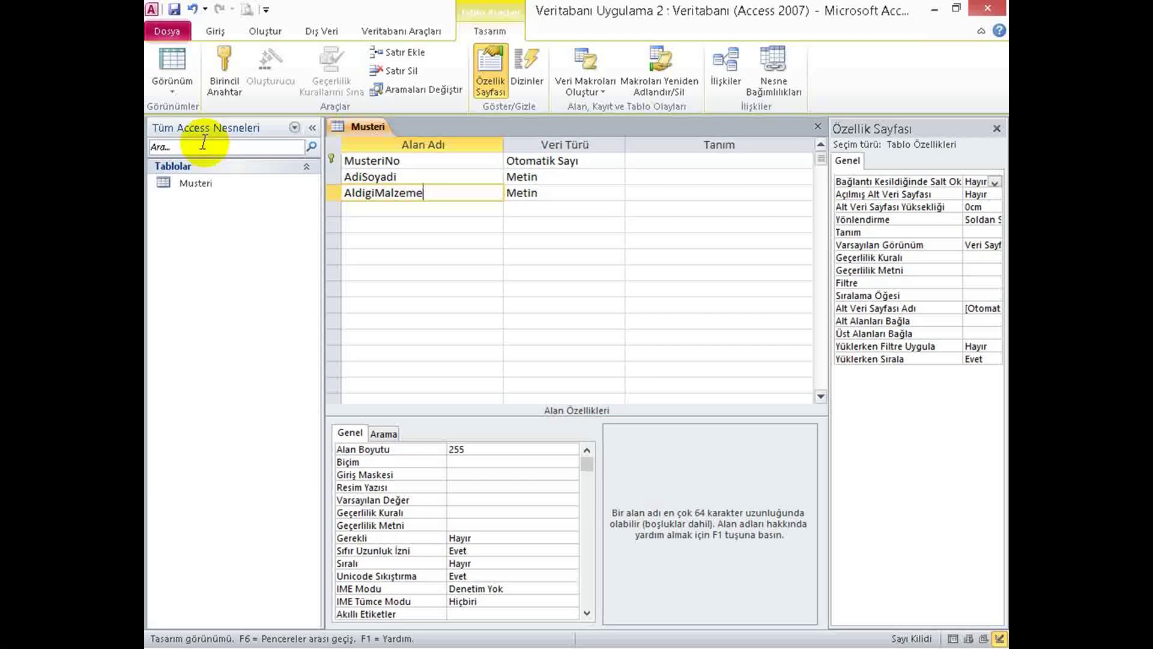
Add Telefon, then Tarih, with SonOdemeTarihi moved to the sixth row.
left_click(358, 208)
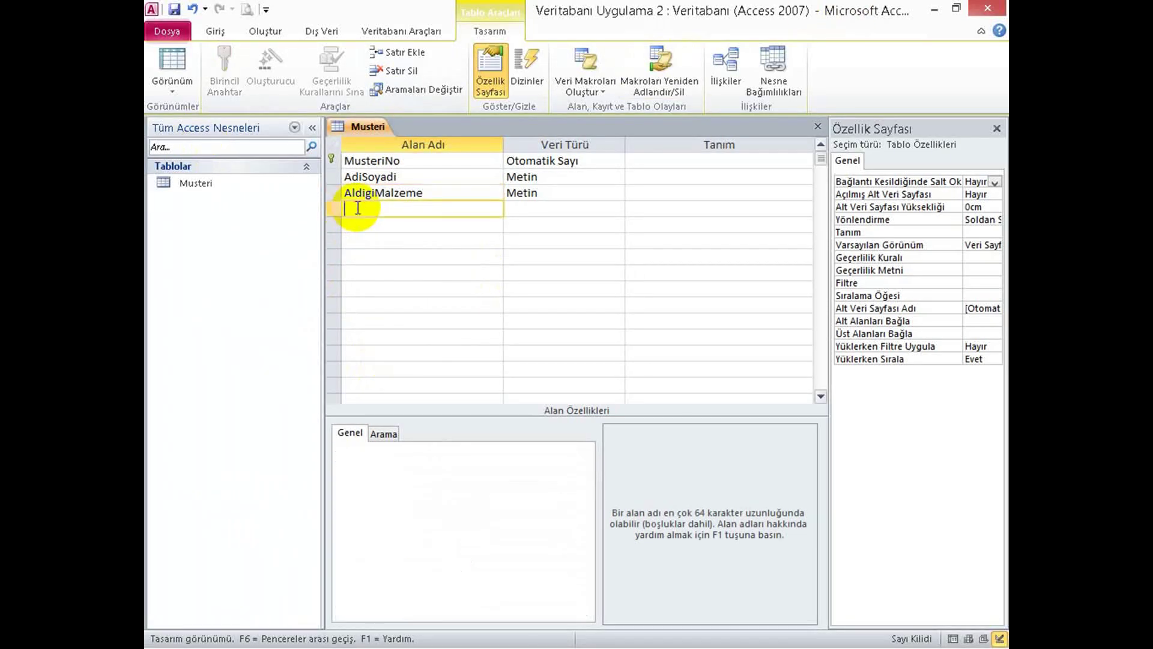
type("Telefon")
left_click(385, 225)
type("SonOdeme")
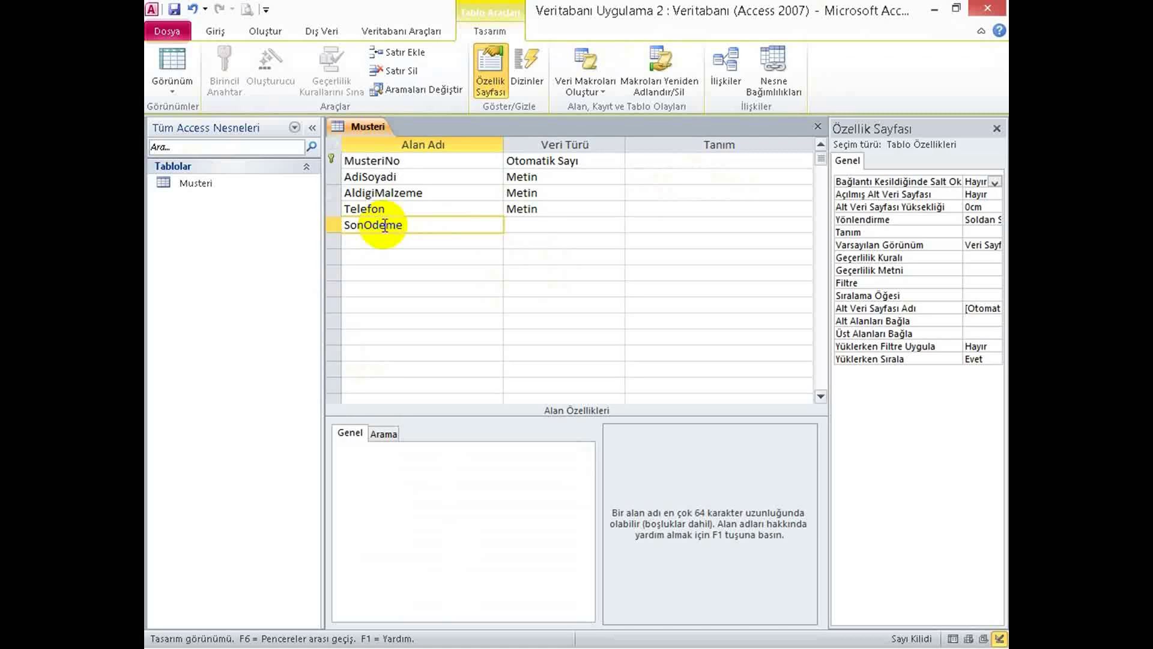
type("Tarihi")
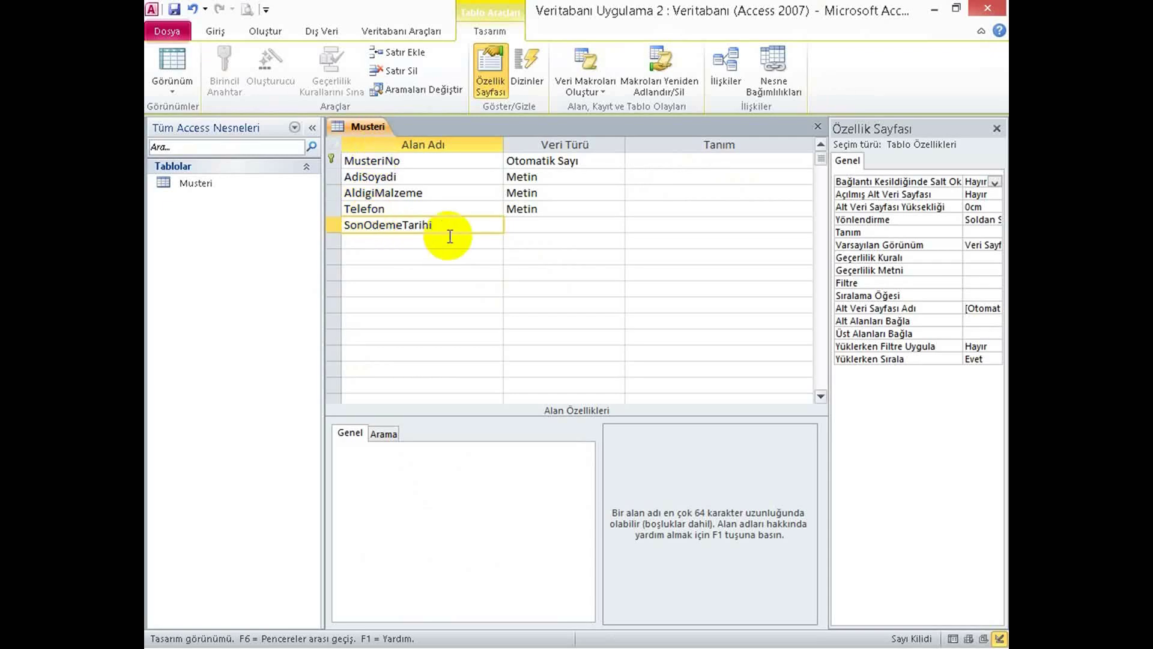
left_click_drag(432, 225, 309, 228)
key("ctrl+x")
left_click(386, 243)
key("ctrl+v")
left_click(357, 222)
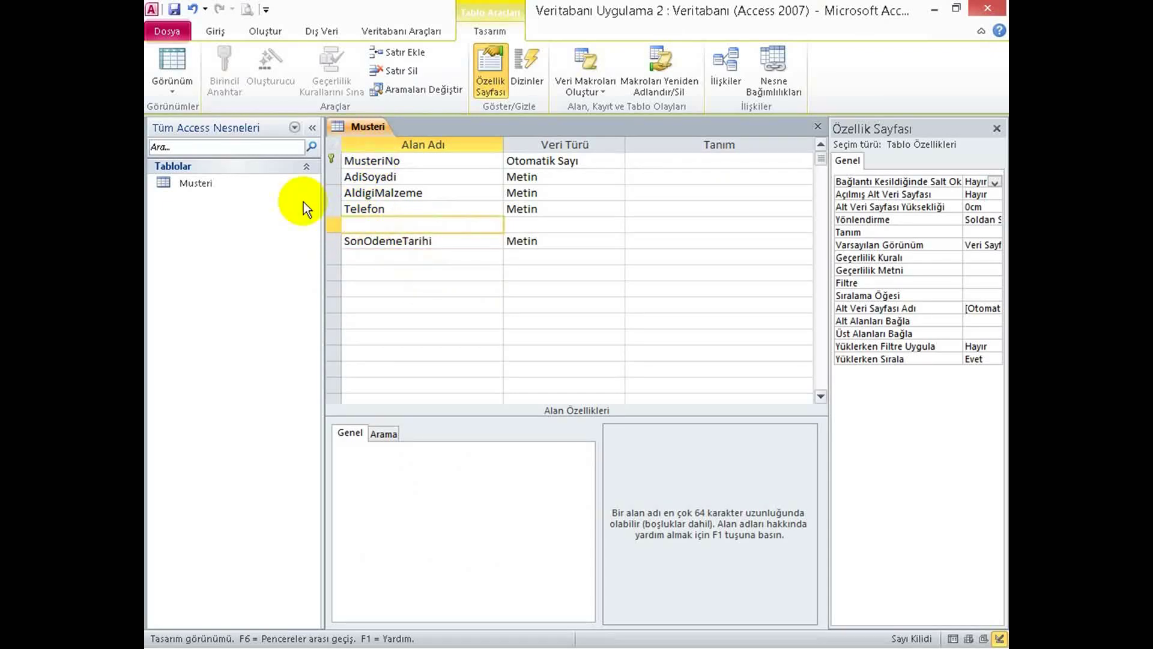
type("Tarih")
Add the fields Miktar, BirimFiyat, Tutarı and Odenen.
left_click(406, 257)
type("Miktar")
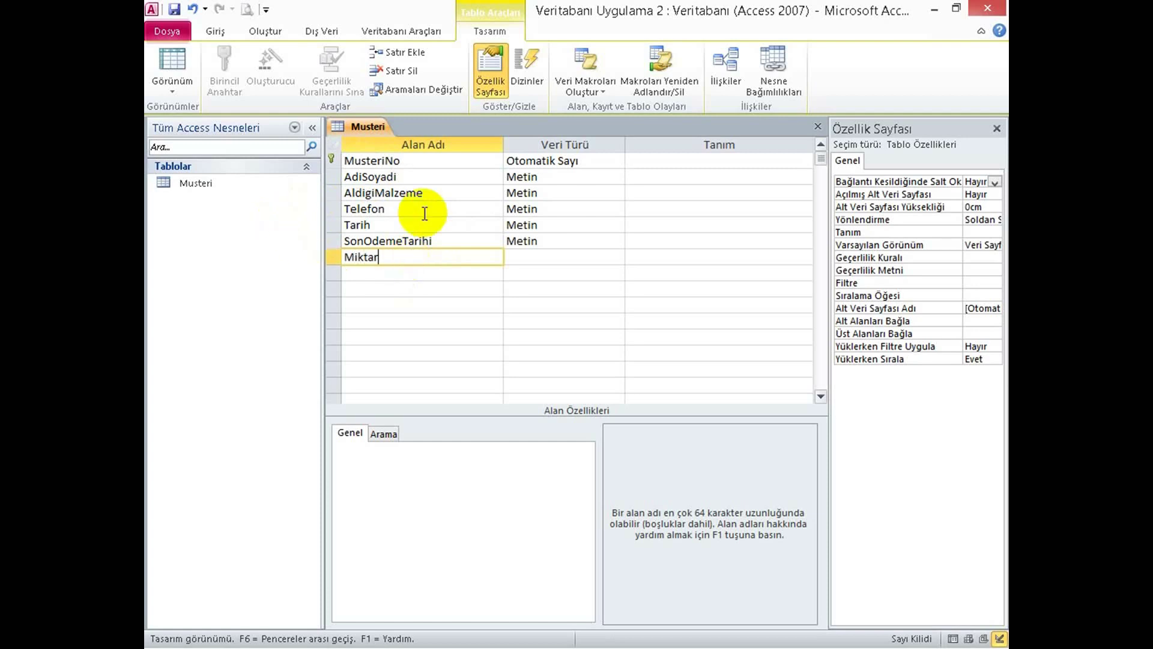
left_click(357, 273)
type("BirimFiyat")
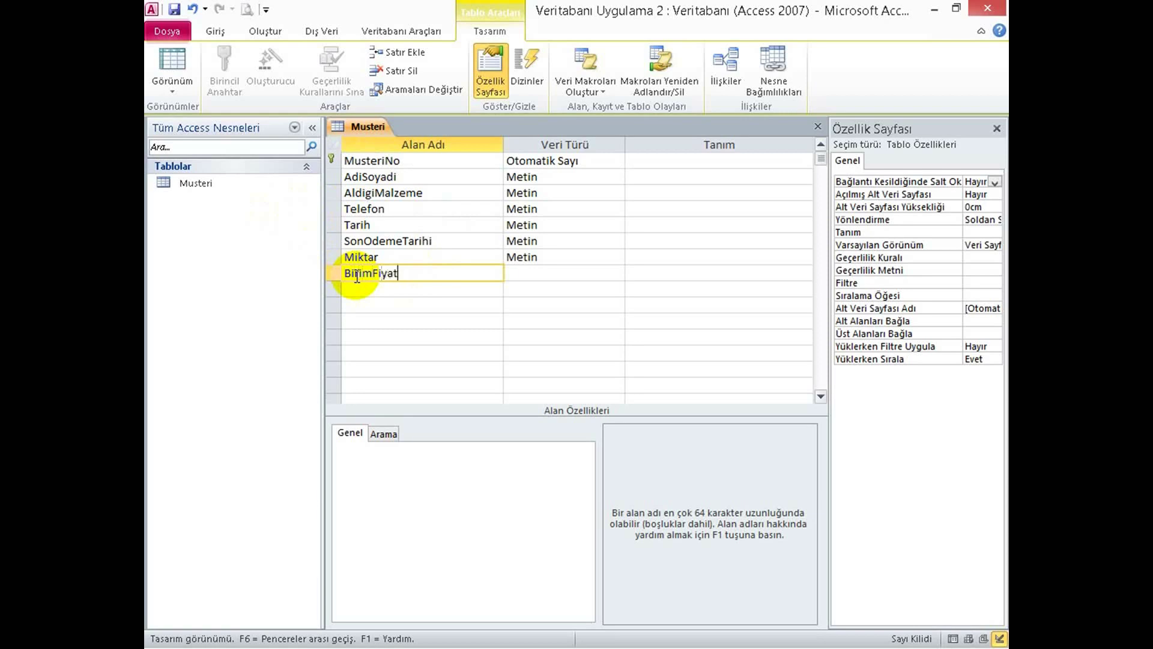
left_click(413, 291)
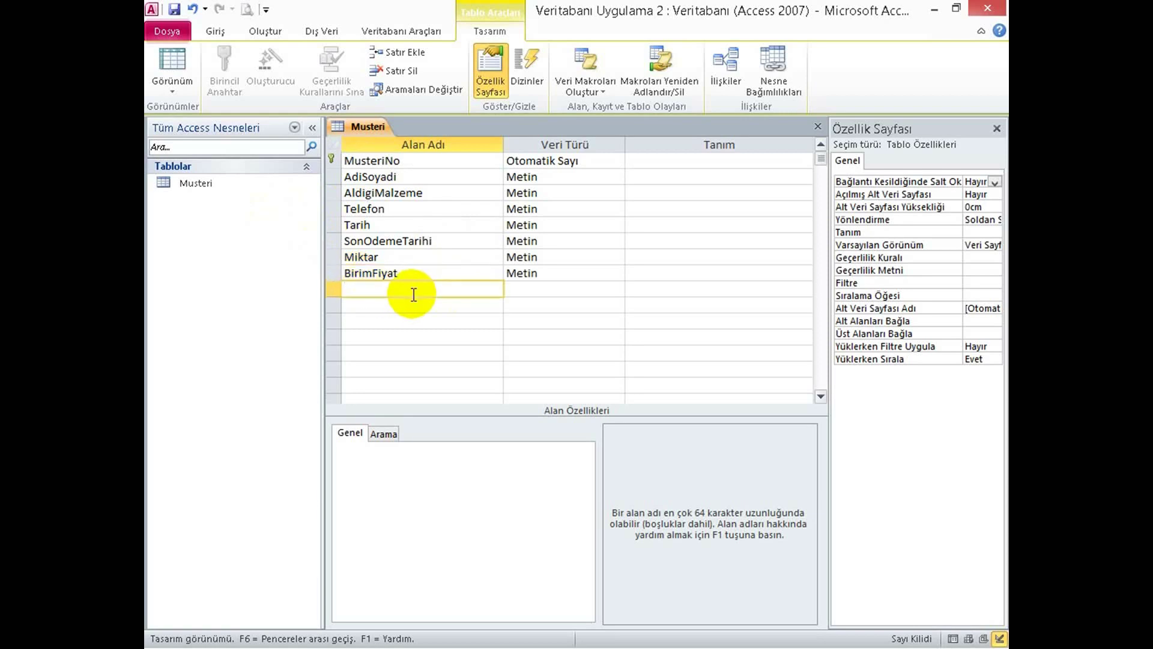
type("Tutarı")
left_click(412, 306)
type("Odenen")
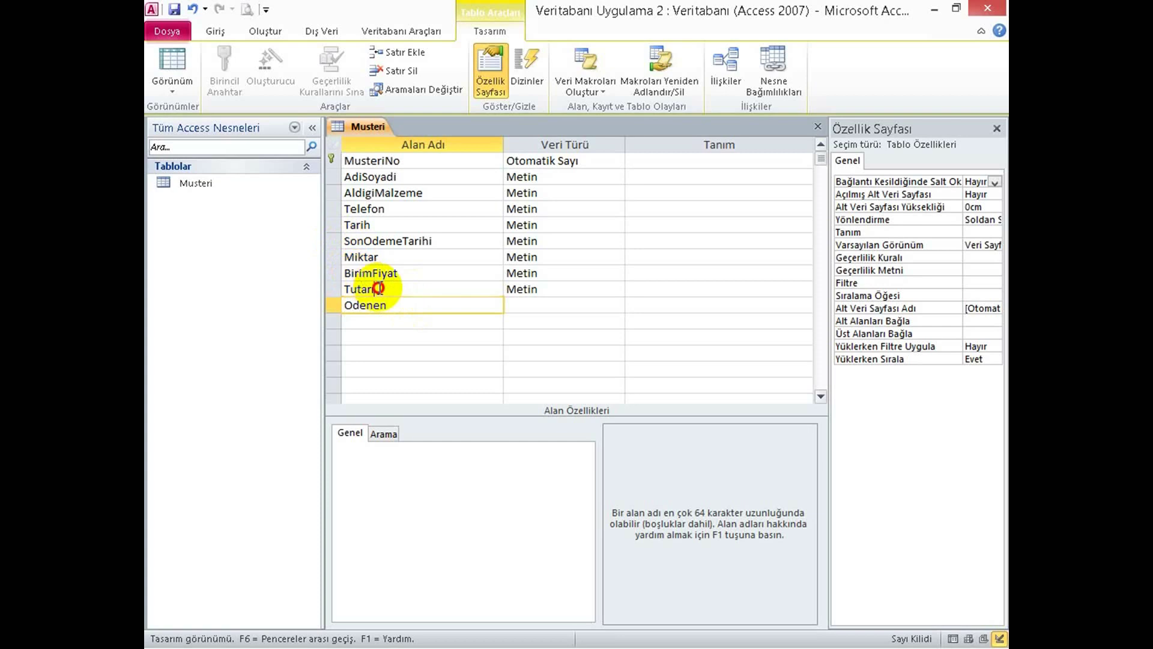
Correct the field name Tutarı to Tutari and add the final Kalan field.
left_click(379, 289)
key("BackSpace")
type("i")
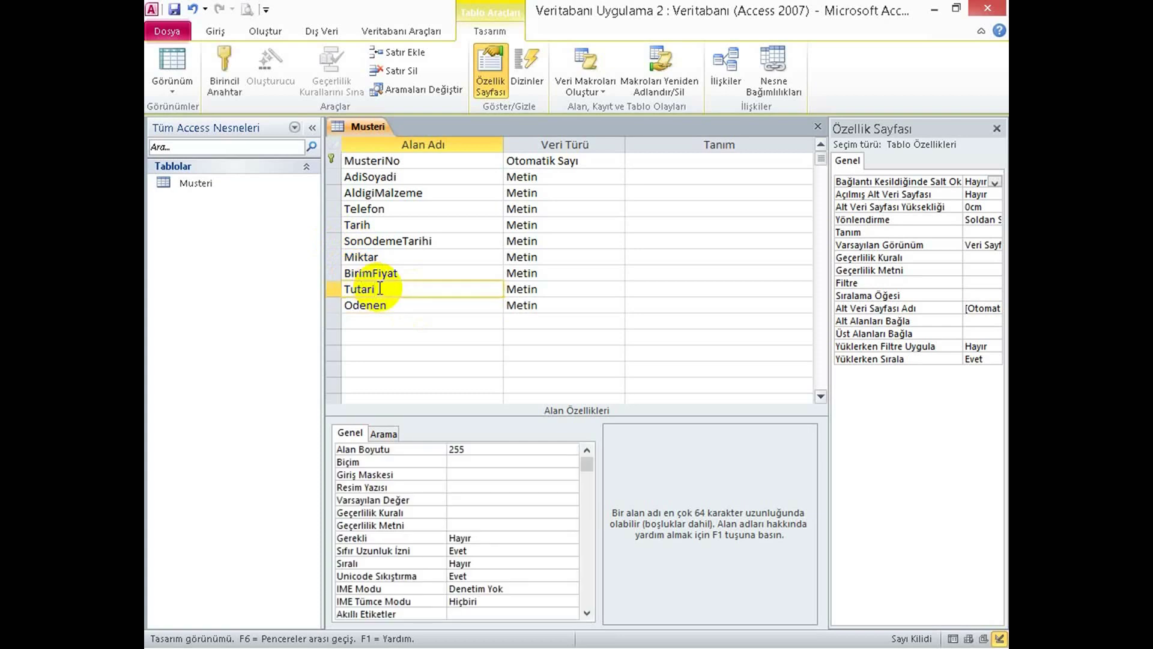
left_click(372, 322)
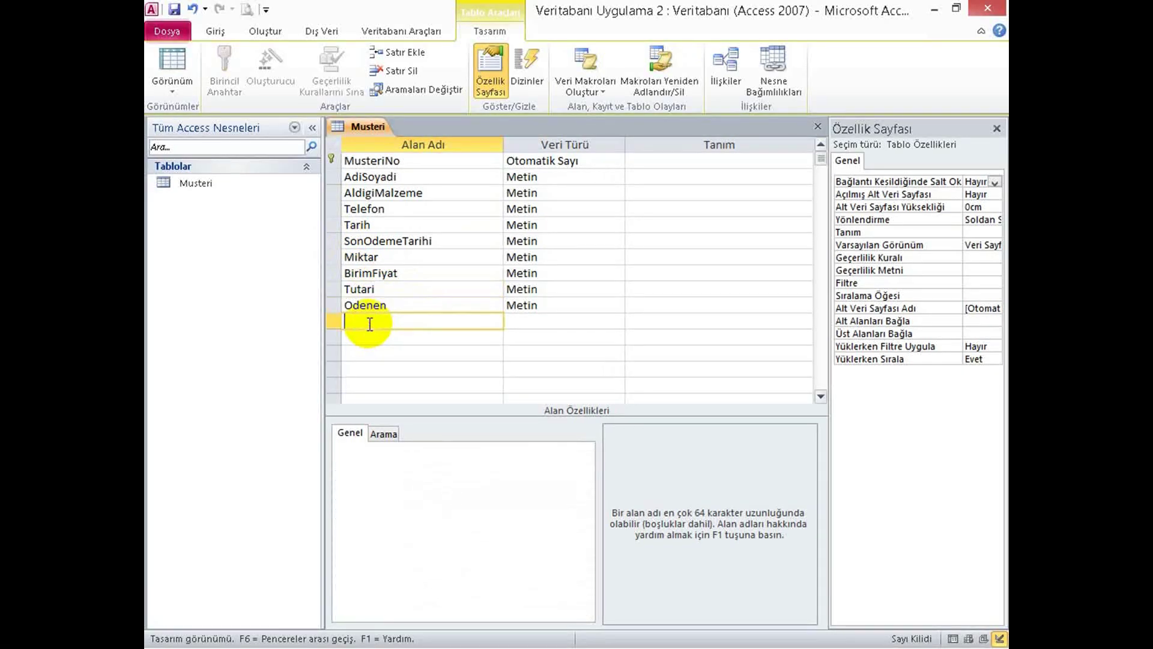
type("K")
key("BackSpace")
type("Kalan")
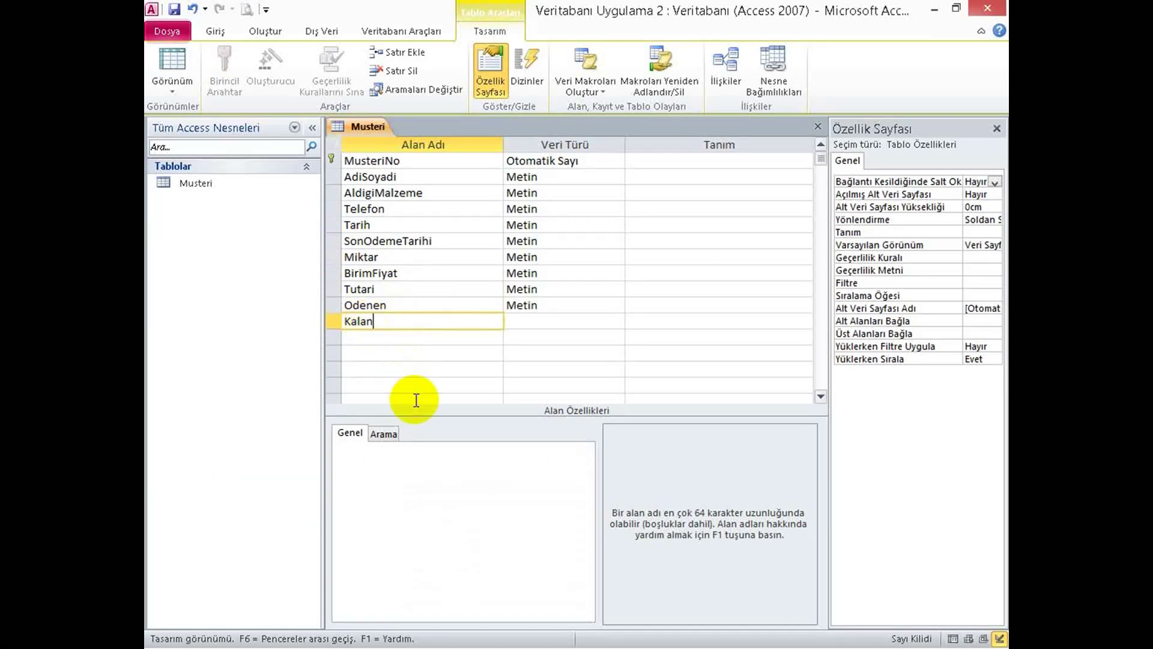
left_click(521, 322)
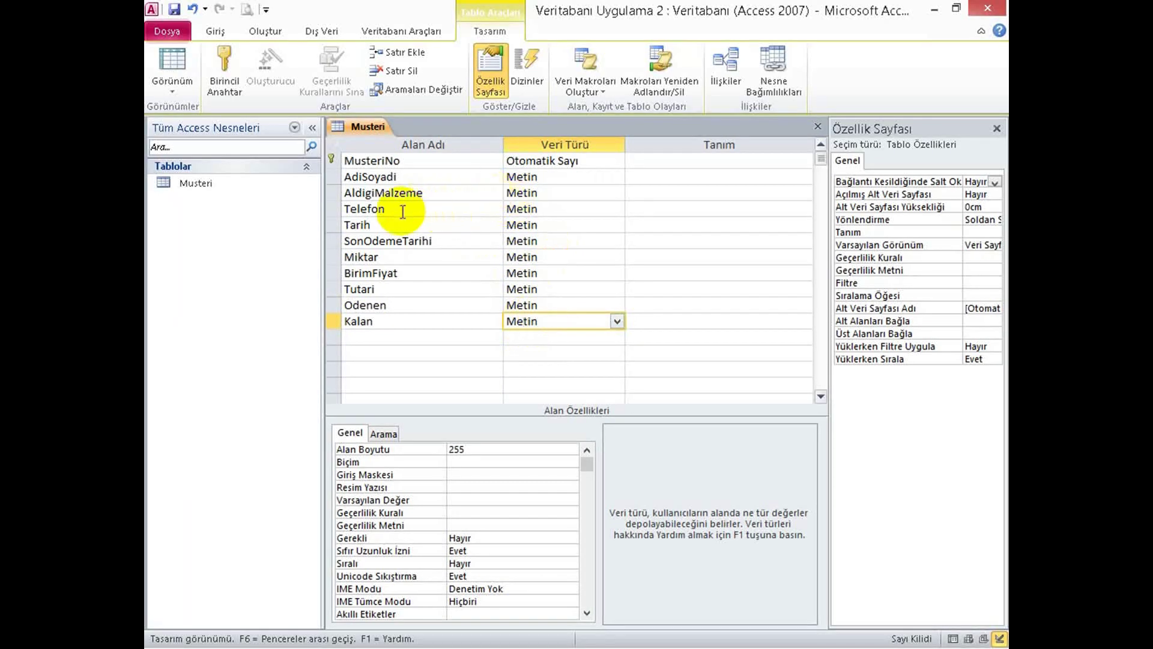
Set the Tarih and SonOdemeTarihi data types to Tarih/Saat.
left_click(394, 177)
left_click(419, 197)
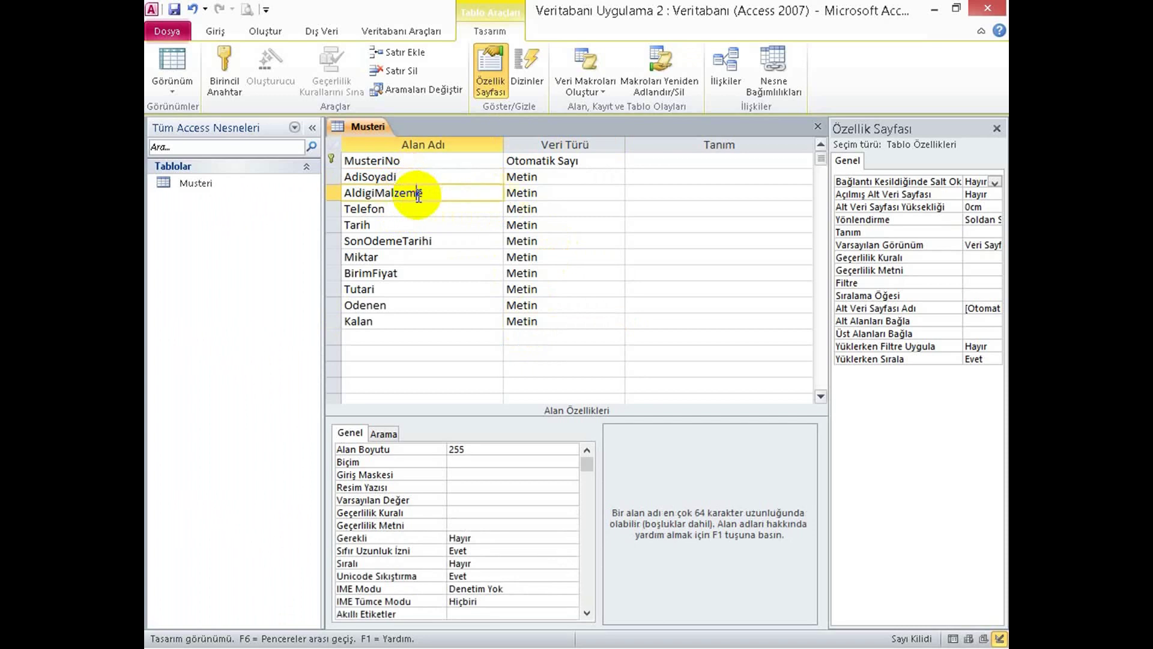
left_click(411, 211)
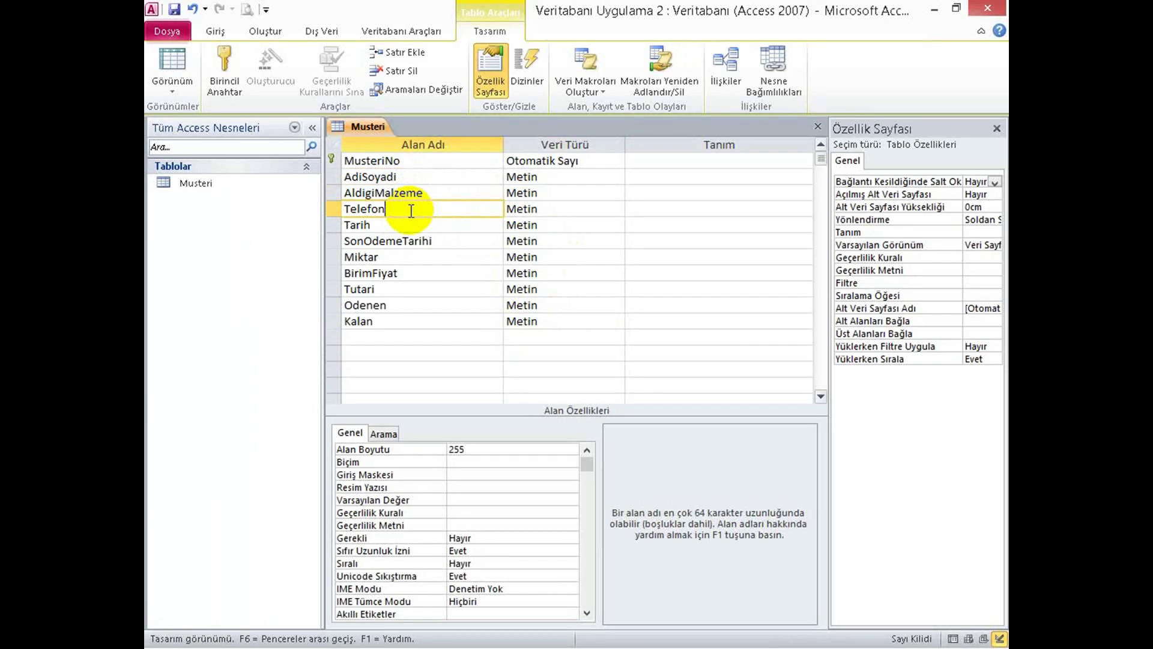
left_click(543, 211)
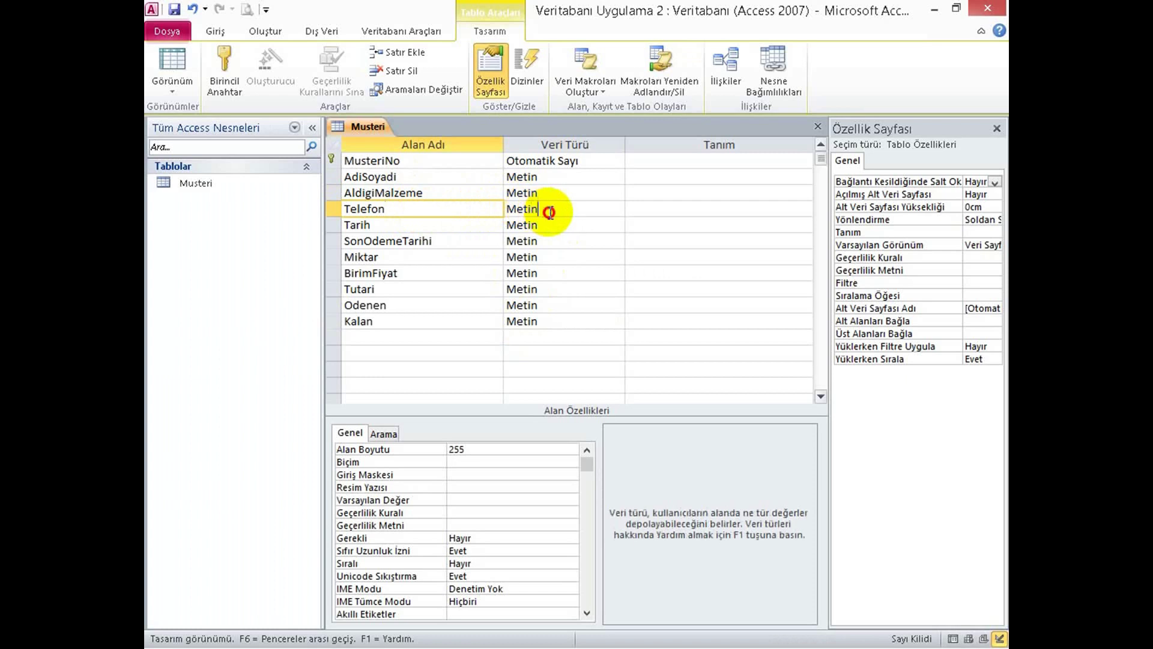
left_click(425, 220)
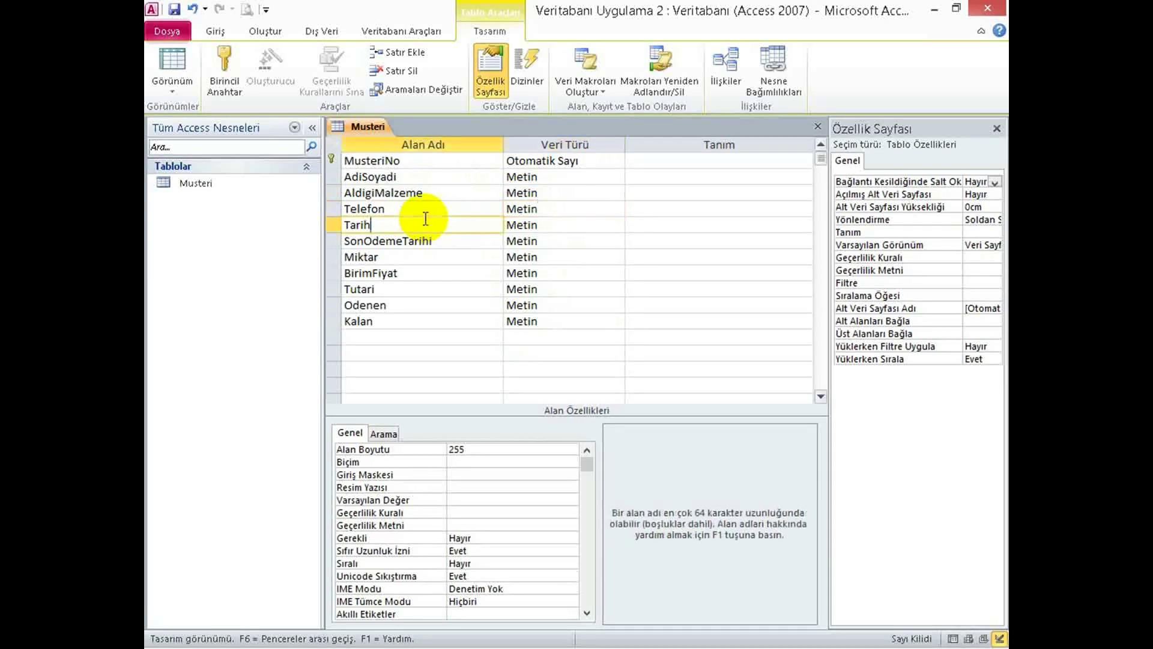
left_click(558, 220)
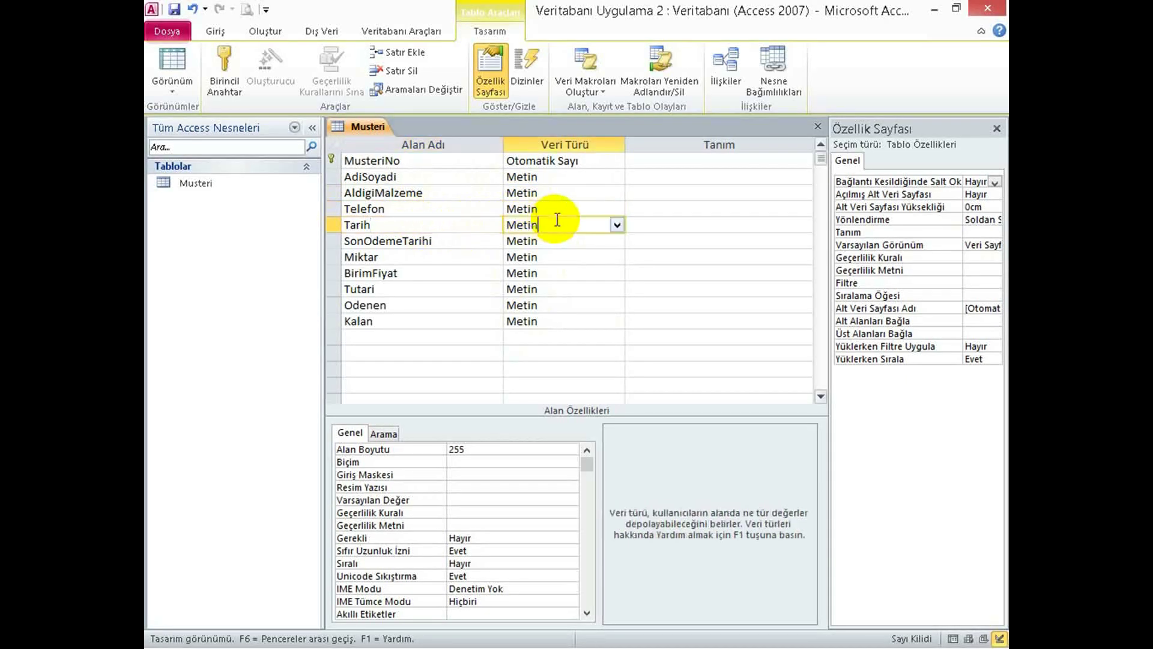
left_click(617, 227)
left_click(558, 289)
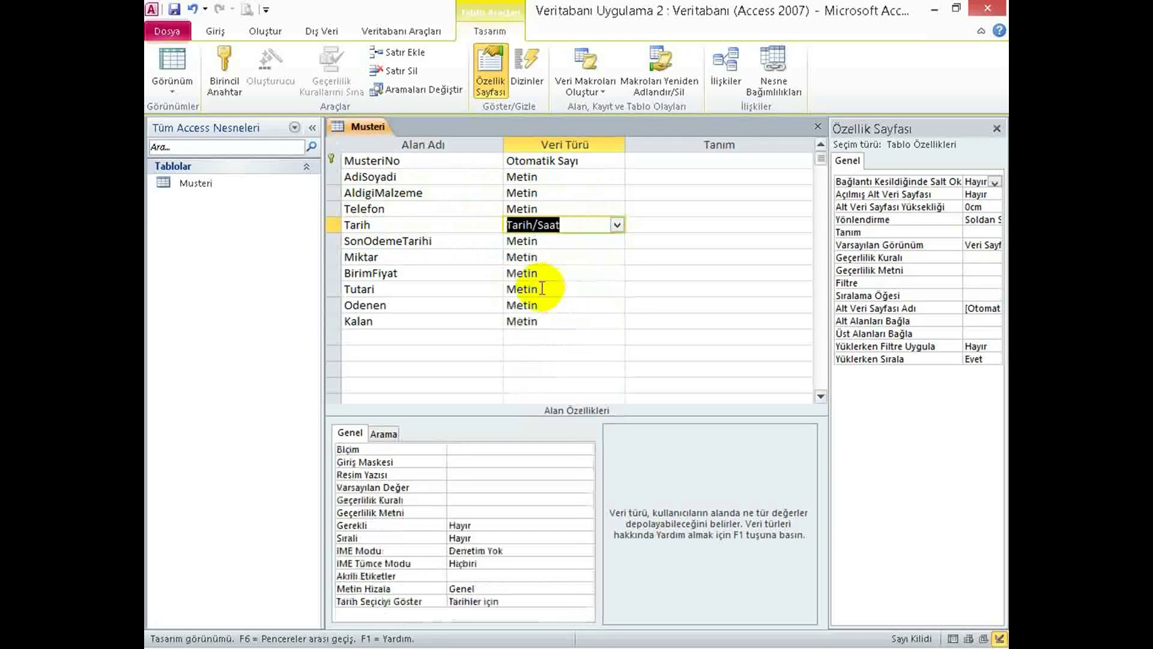
left_click(601, 241)
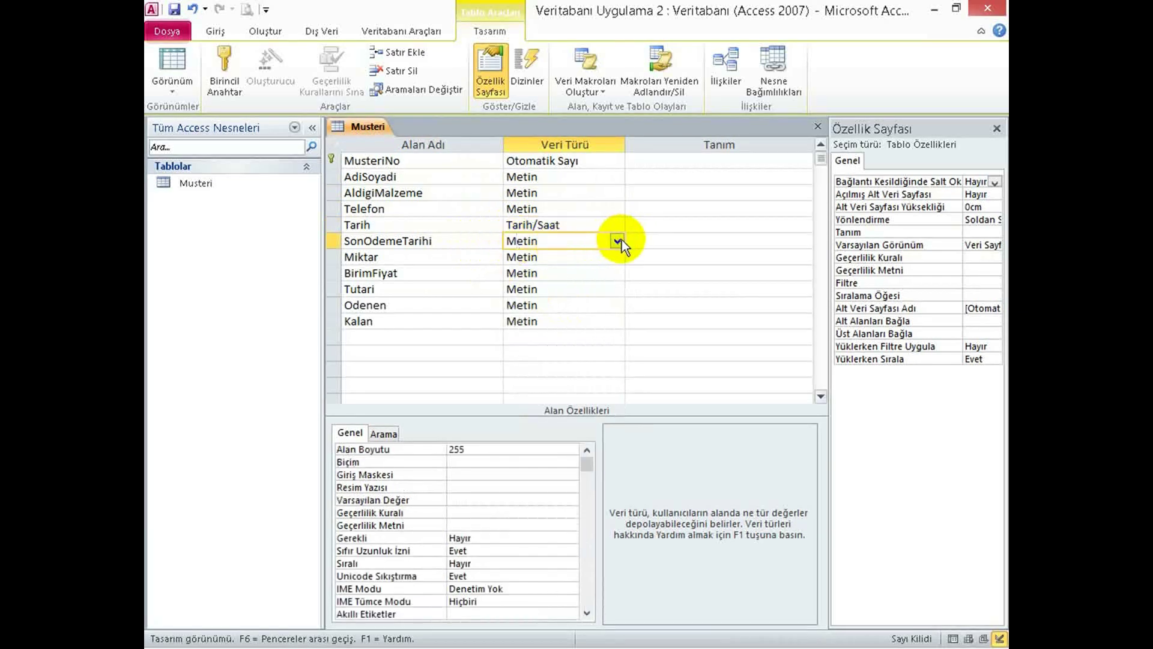
left_click(618, 241)
left_click(562, 307)
Make Miktar a Sayı field and BirimFiyat a Para Birimi field.
left_click(616, 257)
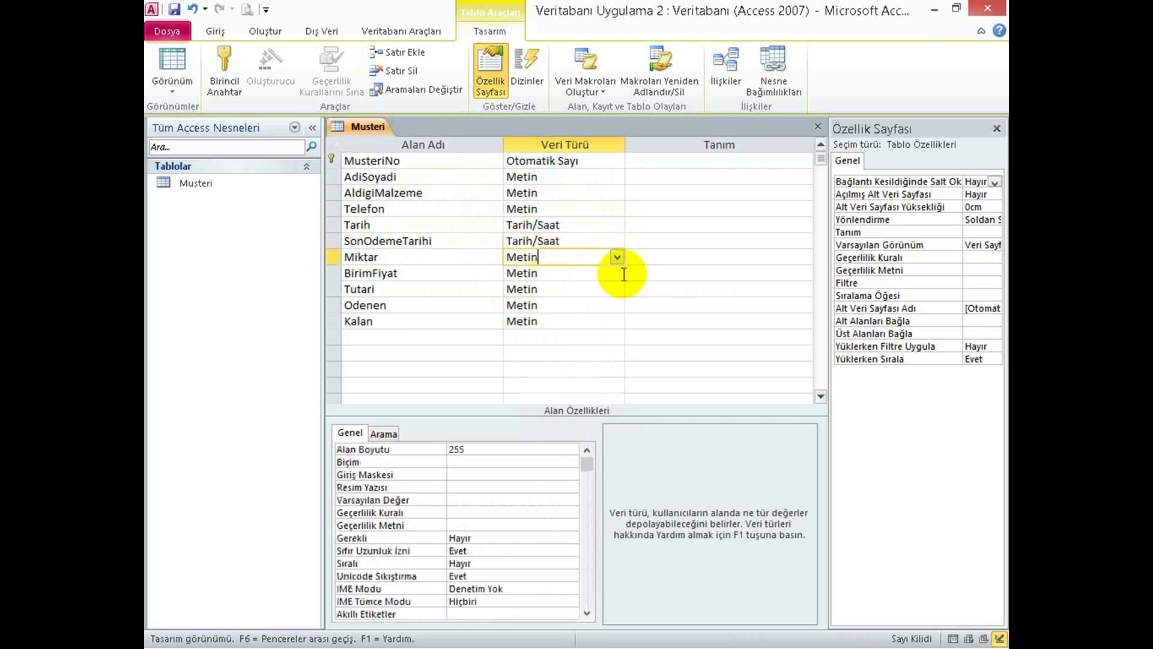
left_click(618, 257)
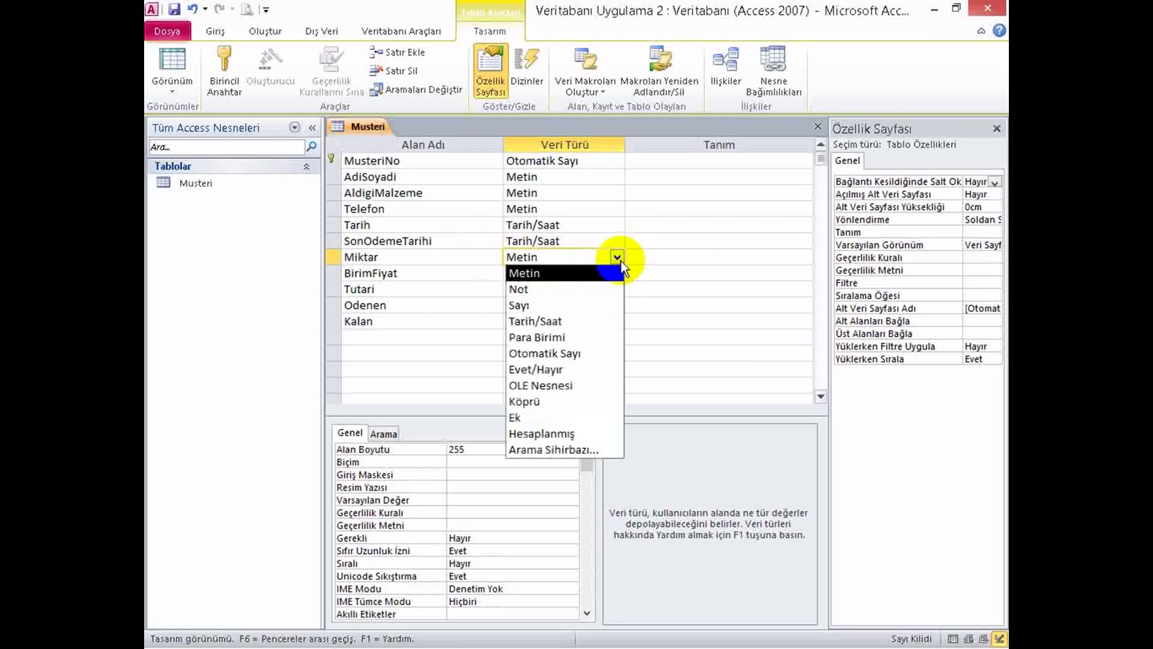
left_click(543, 301)
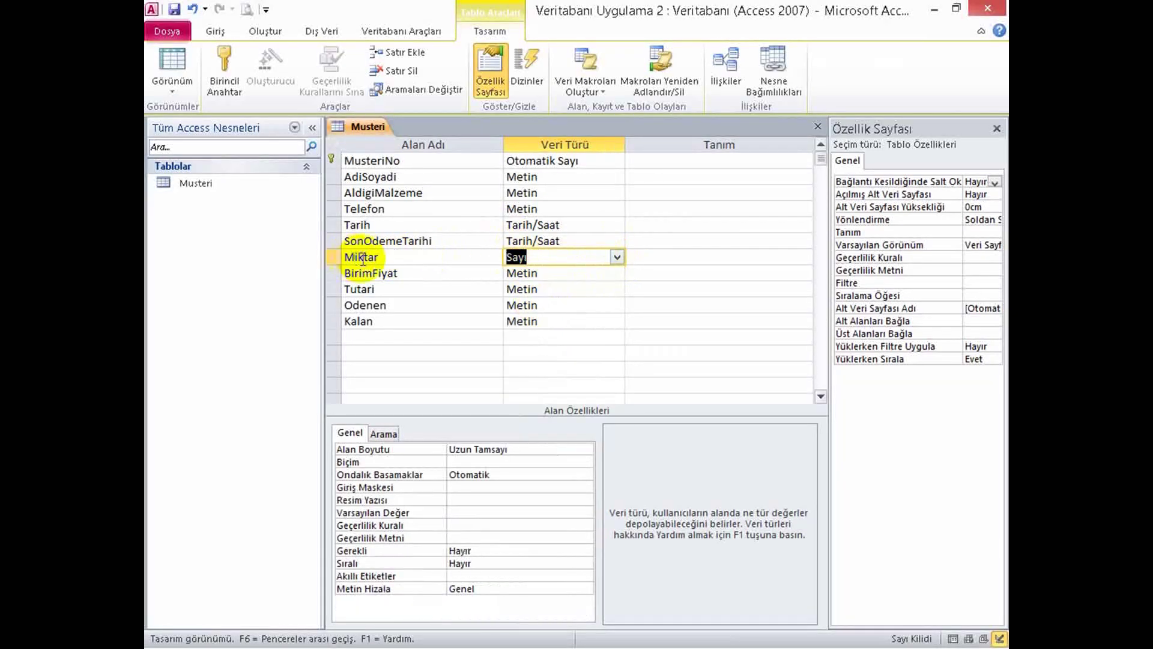
left_click(555, 276)
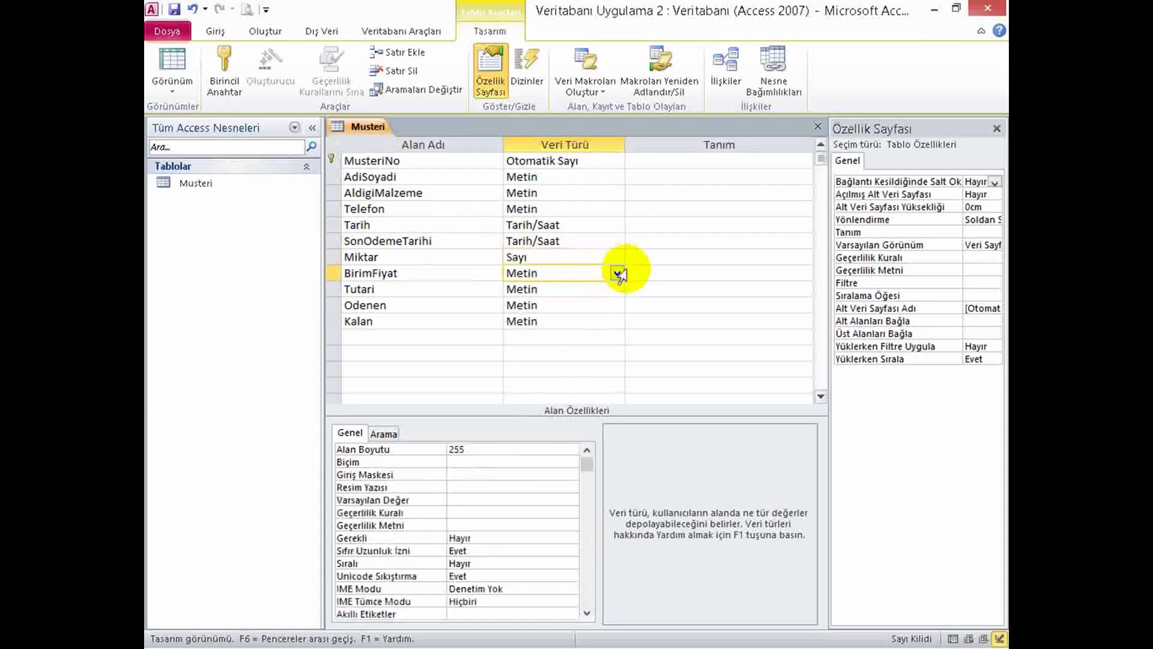
left_click(616, 274)
left_click(616, 274)
left_click(618, 272)
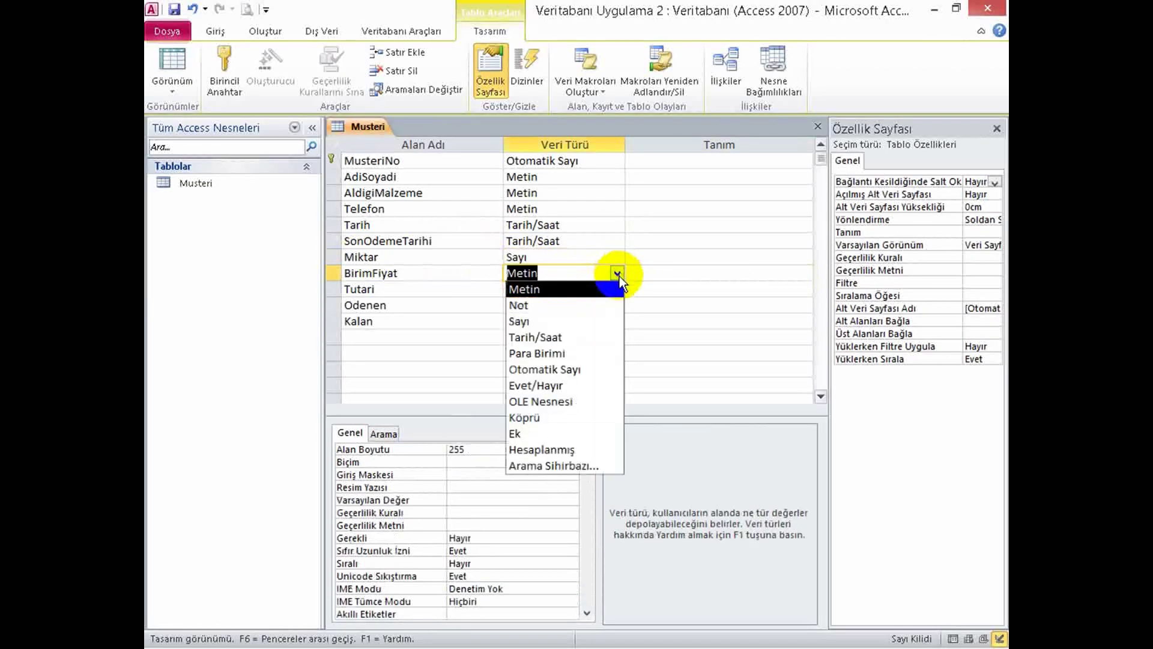
left_click(540, 353)
Set Tutari, Odenen and Kalan to the Para Birimi data type.
left_click(549, 290)
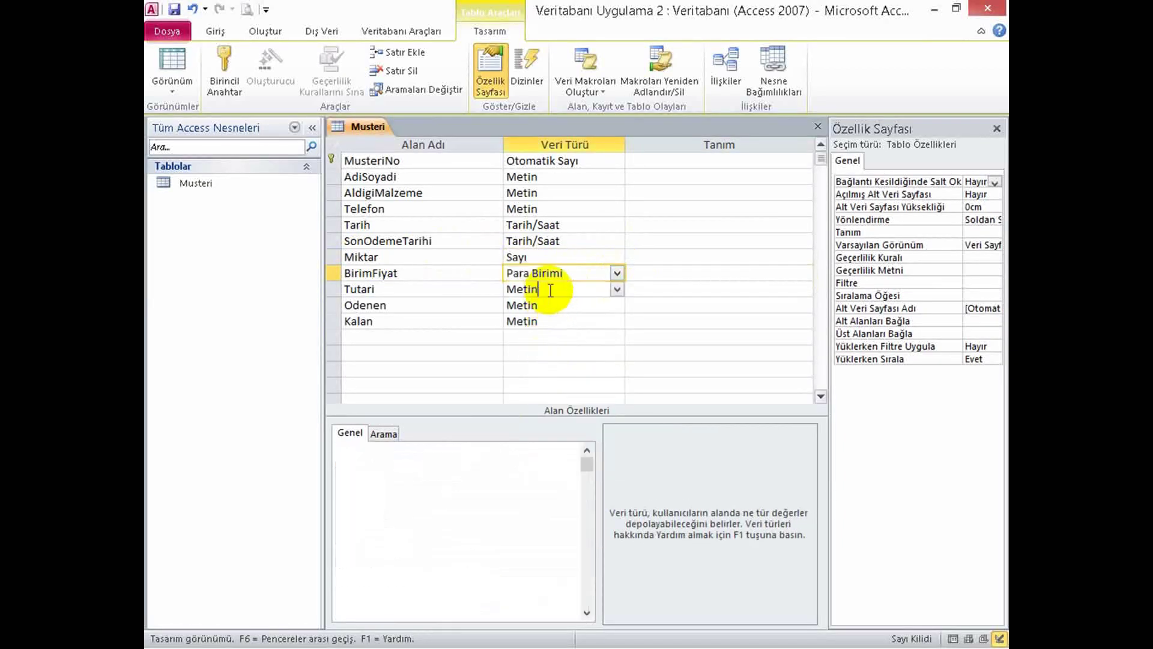
left_click(617, 290)
left_click(532, 369)
left_click(612, 304)
left_click(617, 305)
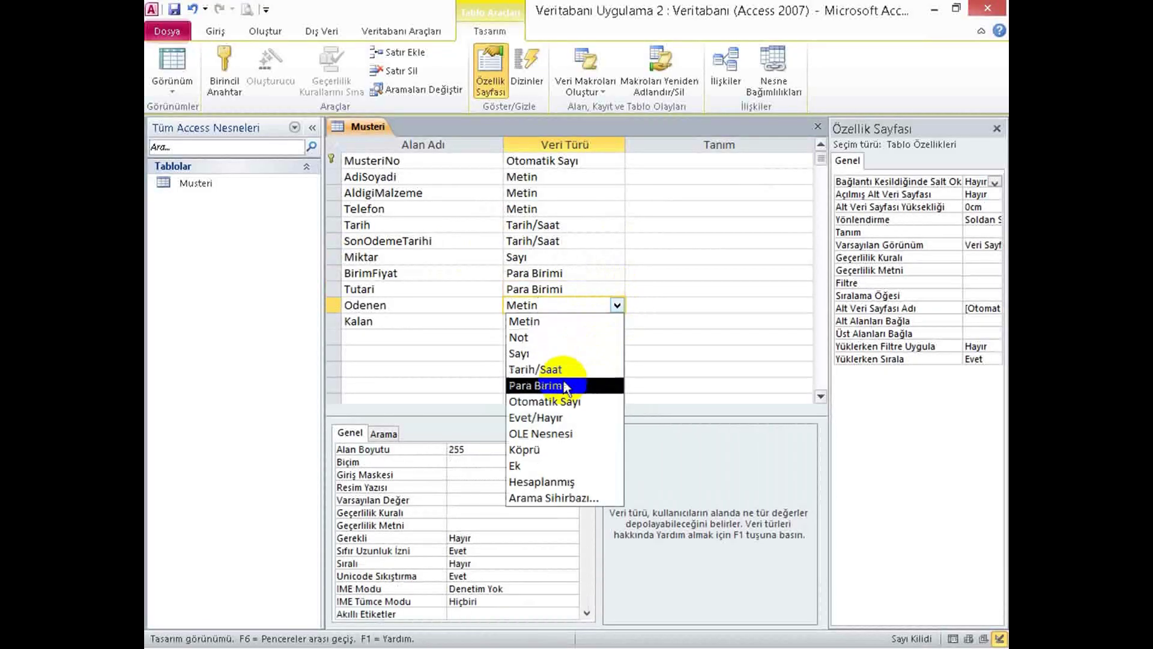
left_click(577, 382)
left_click(580, 325)
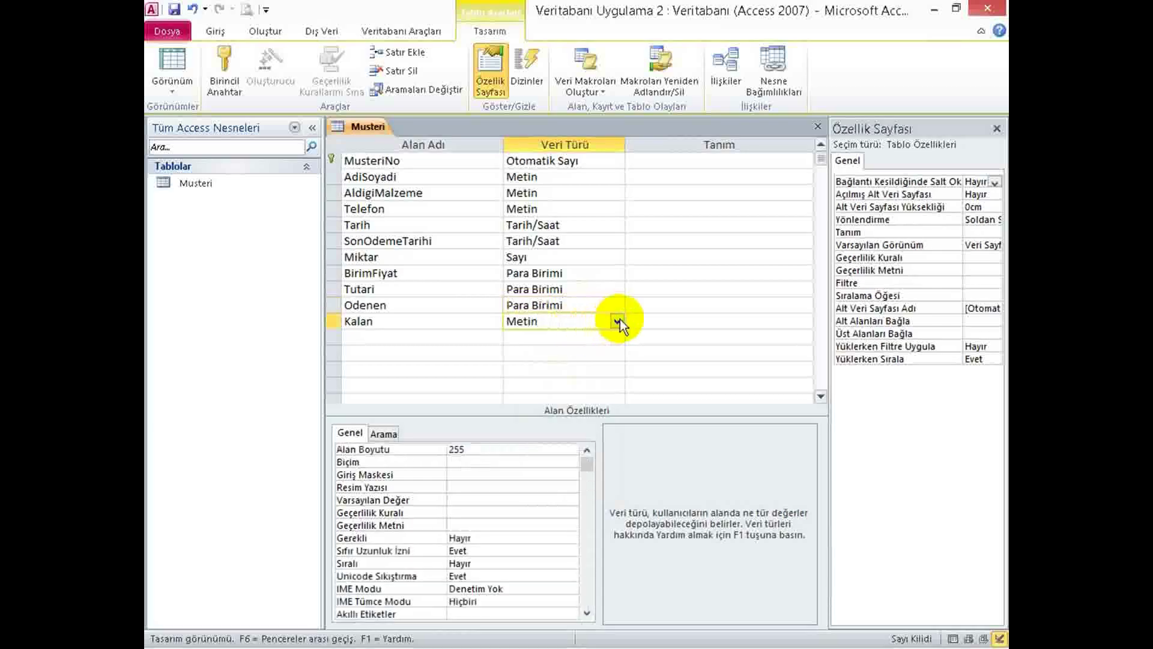
left_click(618, 321)
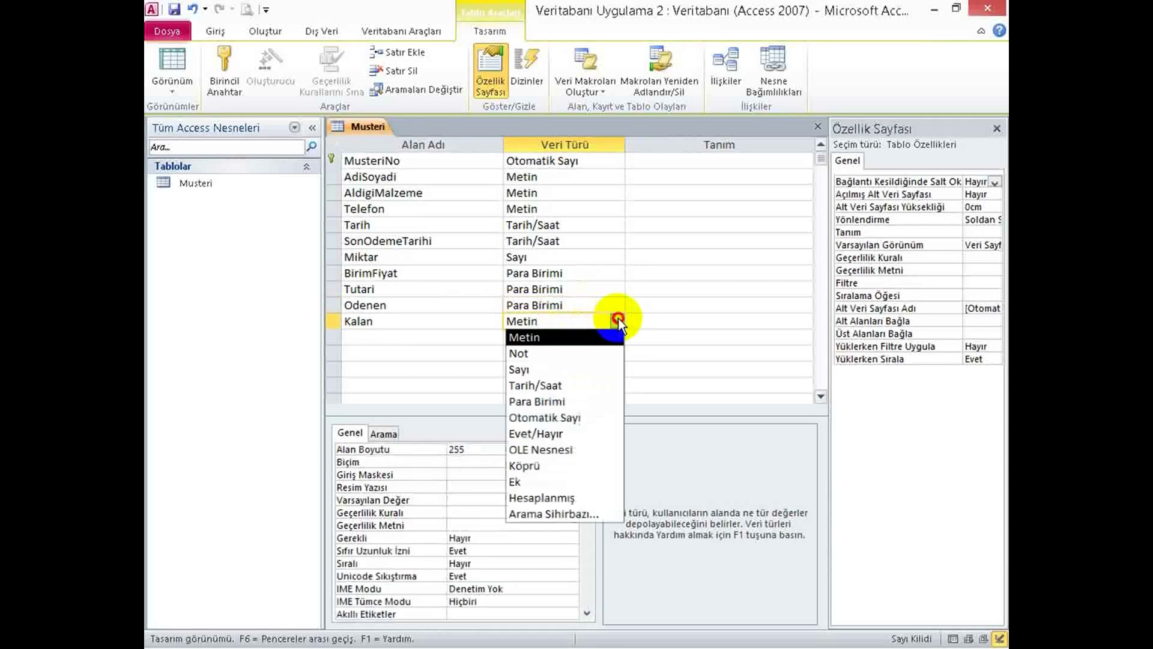
left_click(551, 401)
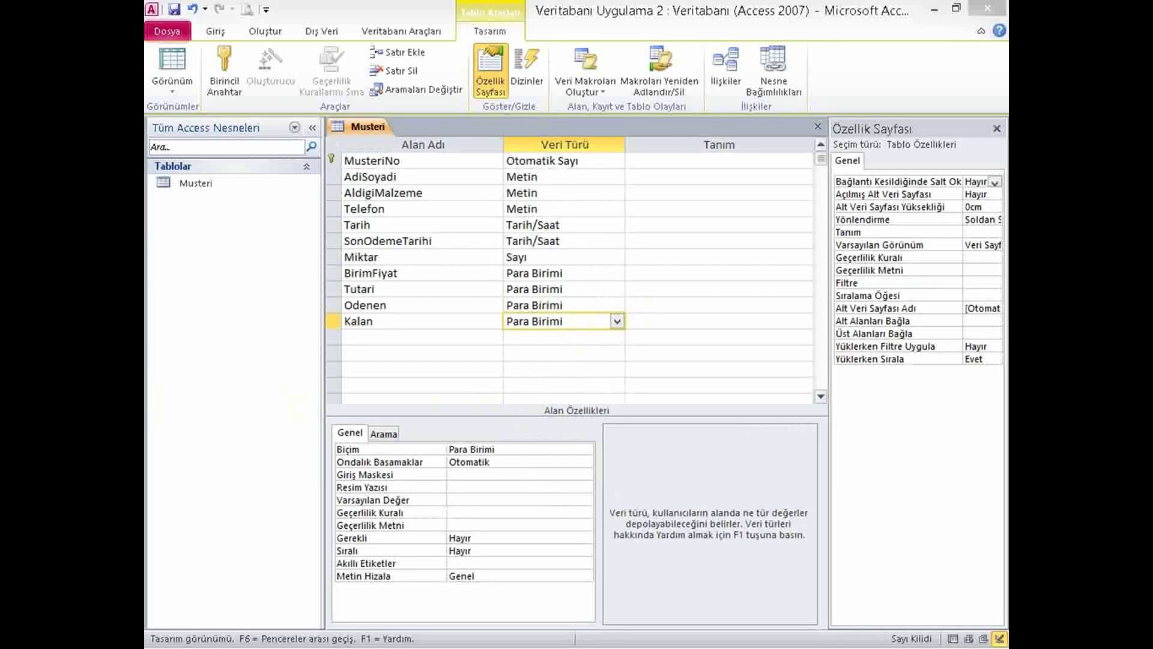
left_click(592, 166)
left_click(530, 193)
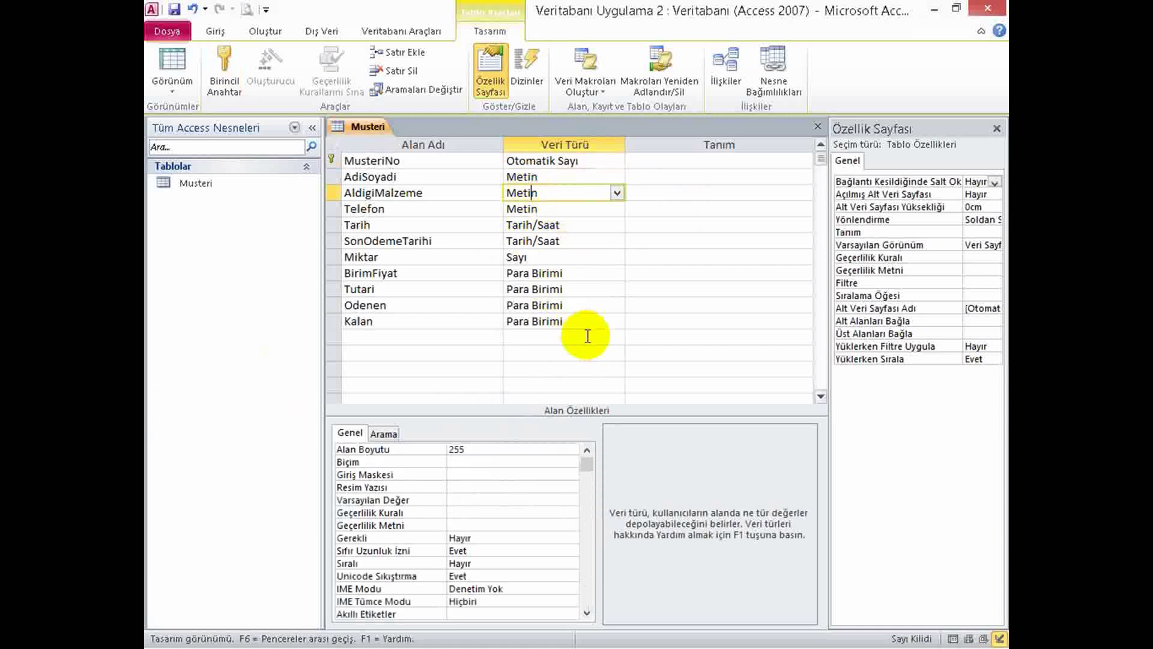
left_click(554, 175)
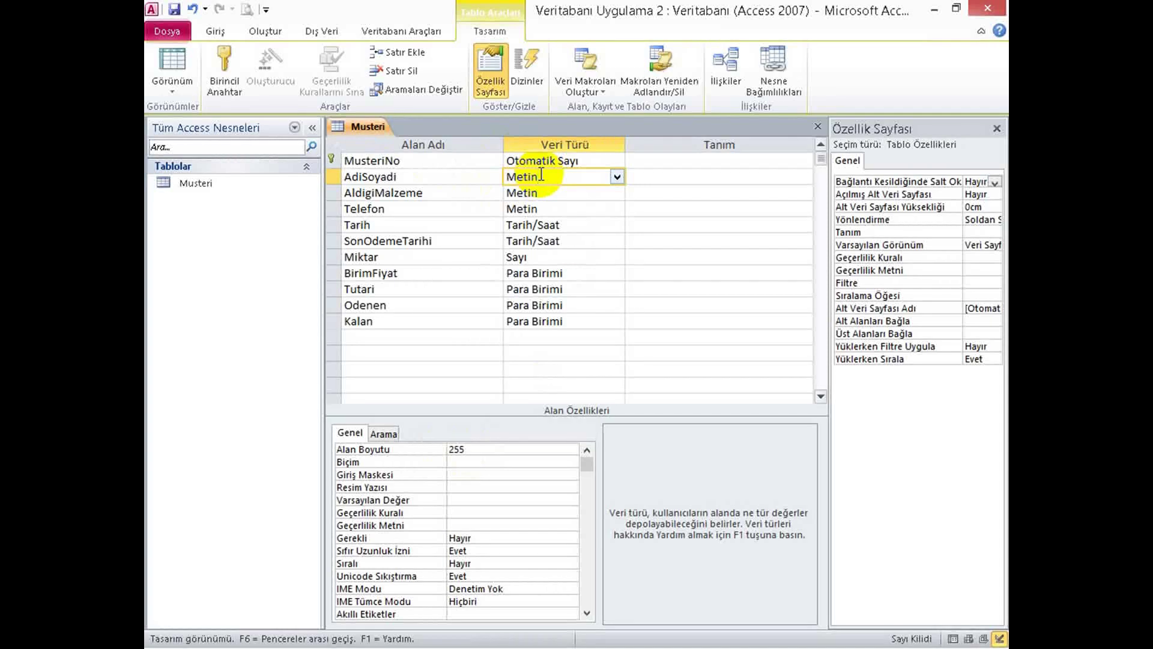
Change the AdiSoyadi field size from 255 to 60.
left_click(444, 449)
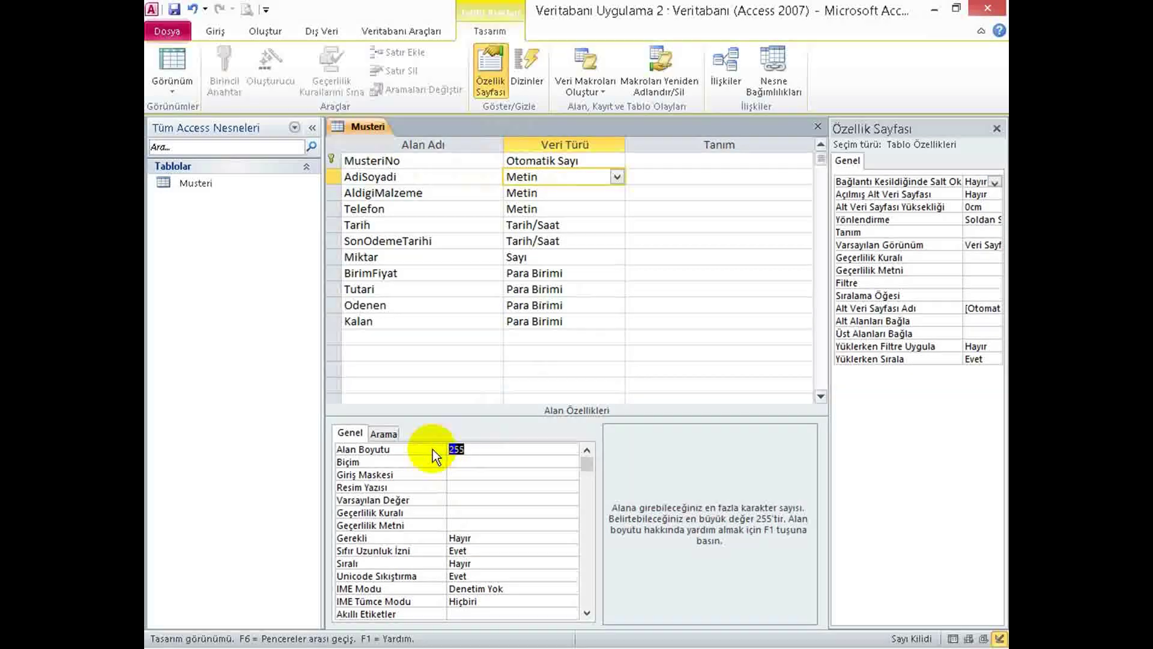
left_click(548, 174)
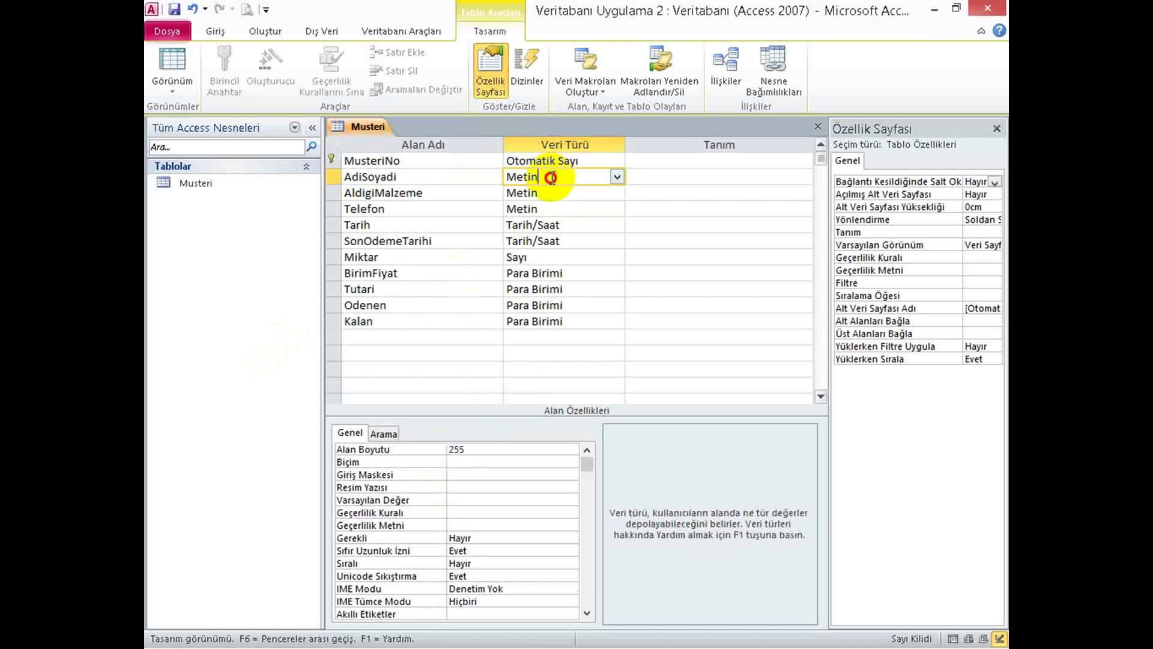
left_click_drag(548, 175, 491, 180)
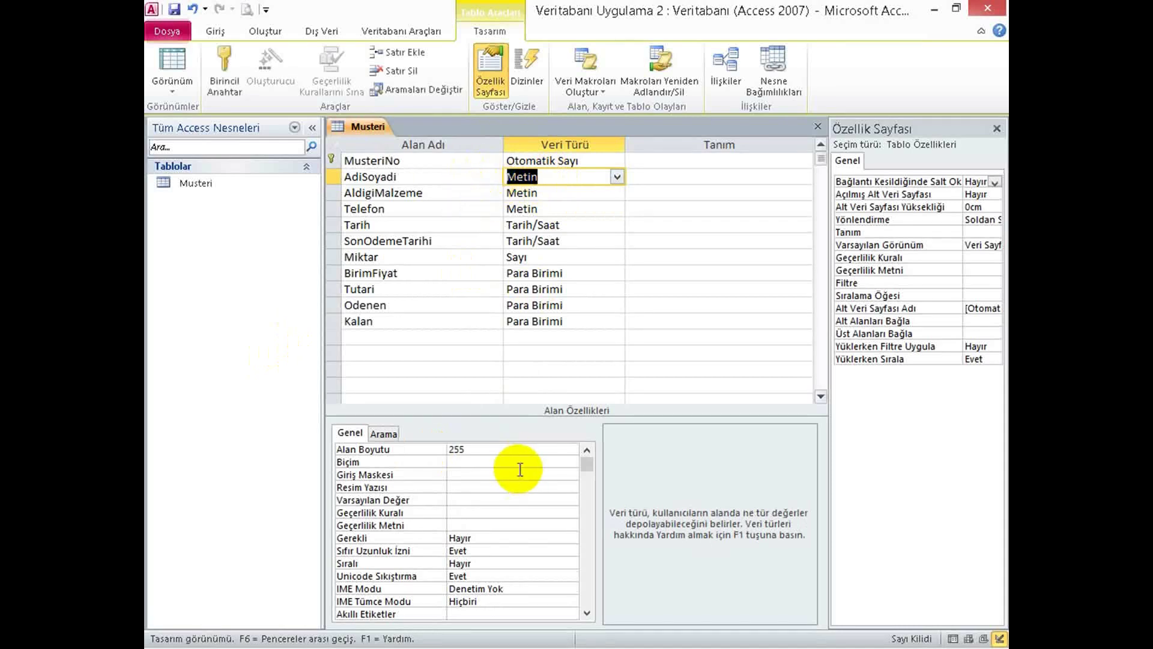
left_click(442, 448)
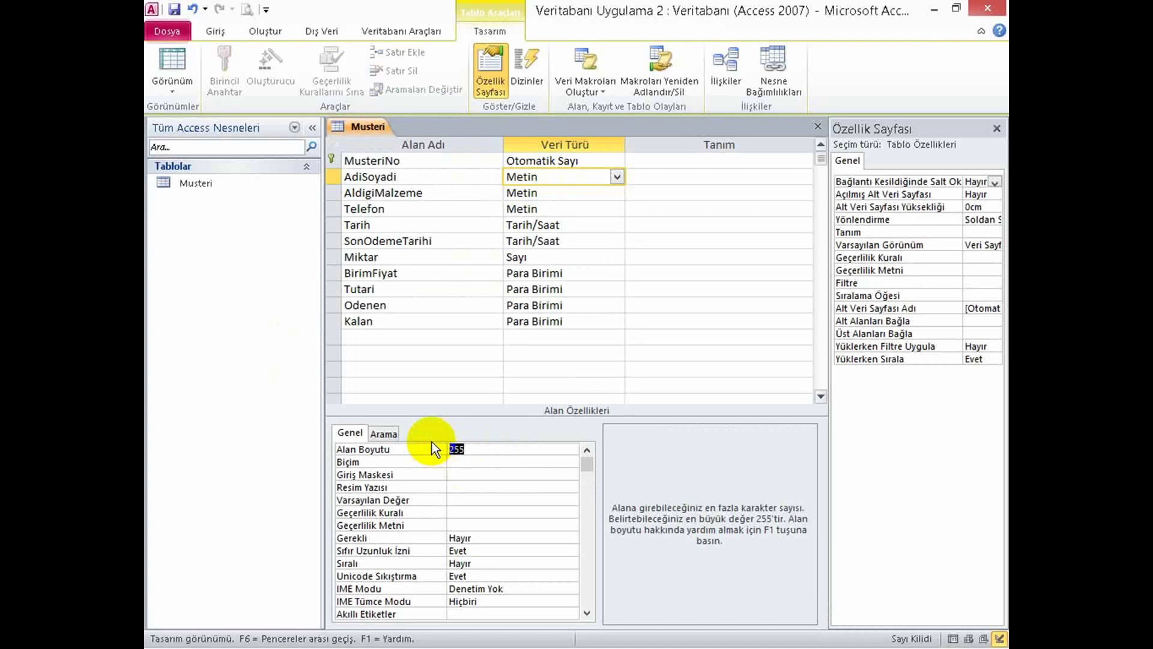
left_click(427, 449)
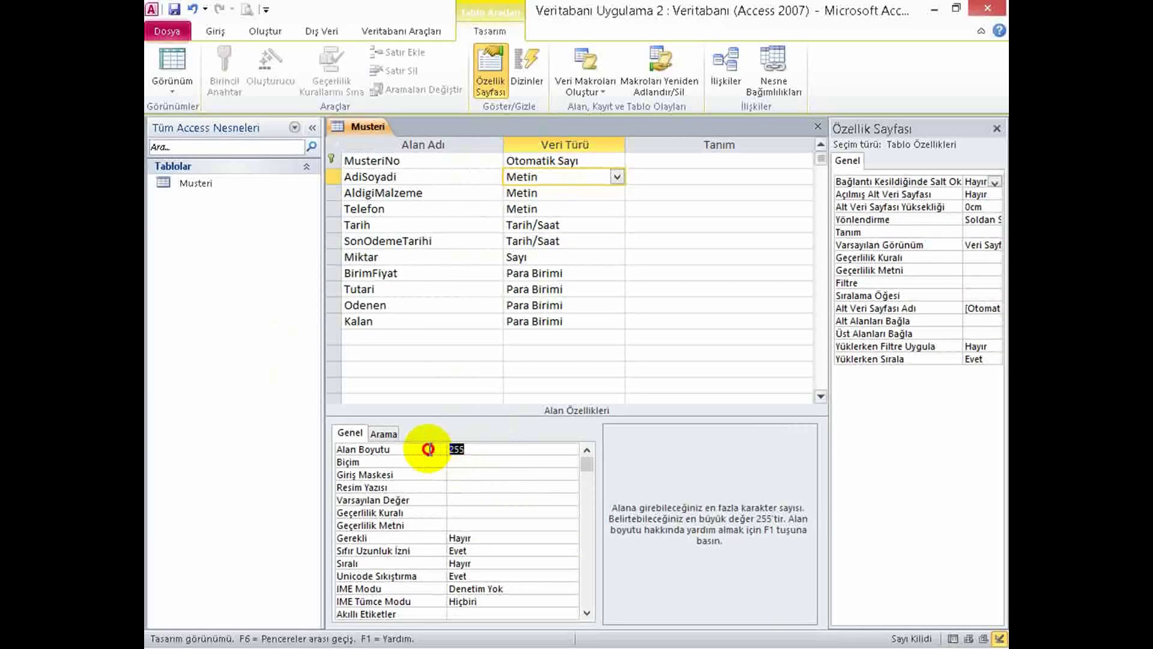
type("60")
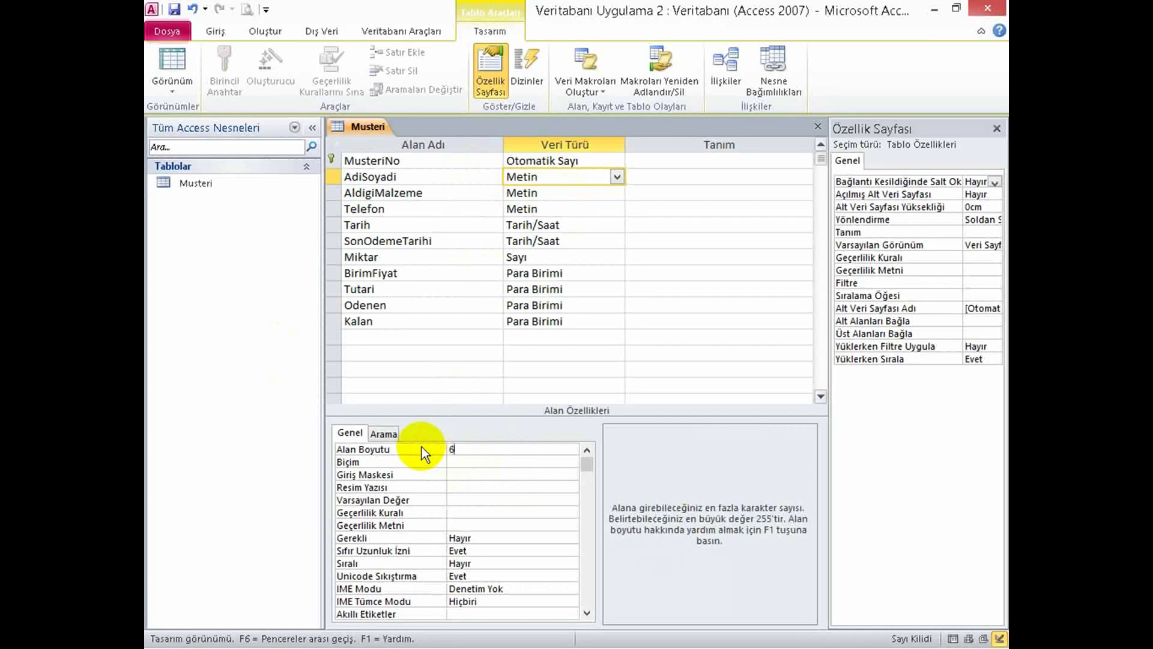
left_click(452, 463)
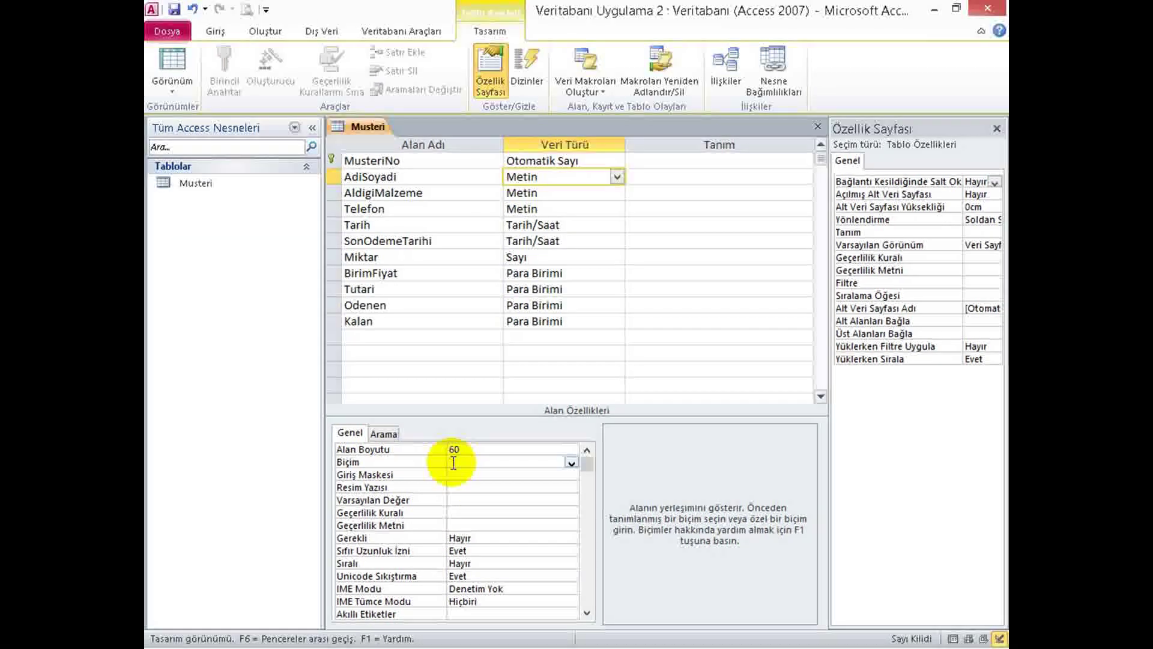
left_click(469, 449)
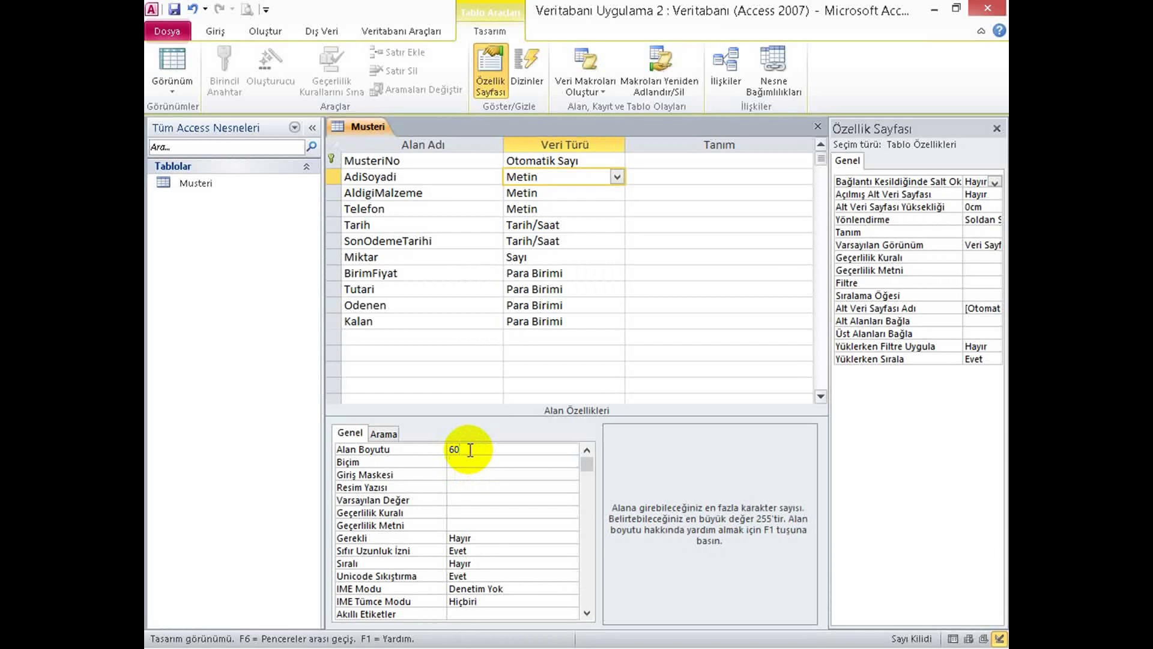
Set the Telefon field size to 13.
left_click(549, 207)
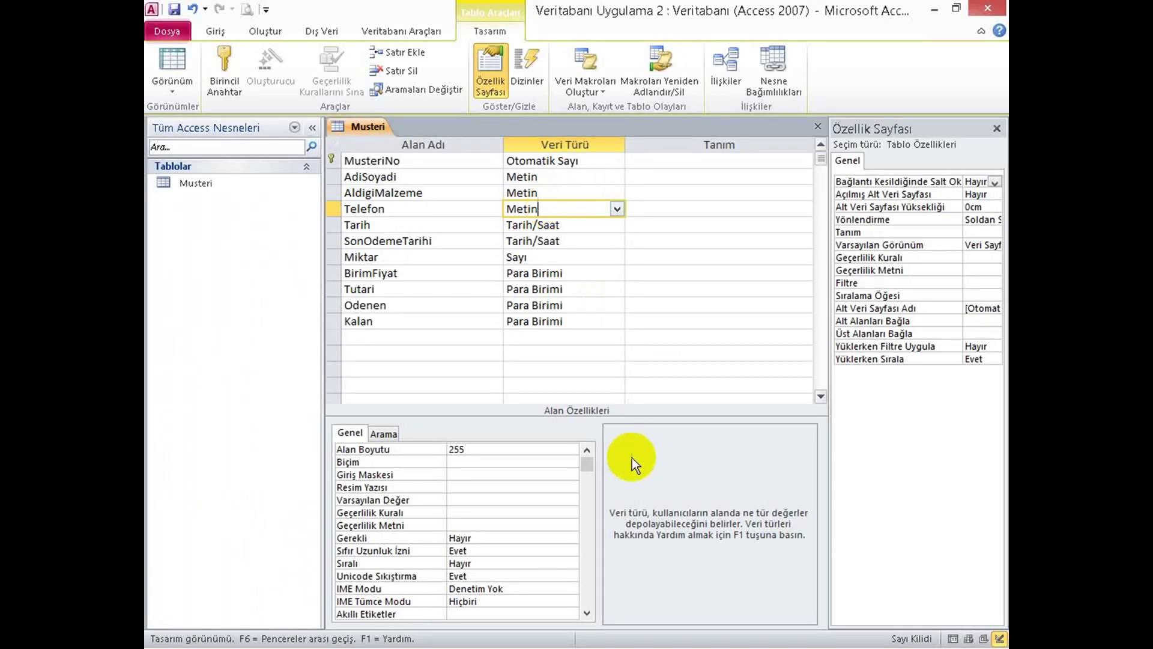
left_click(433, 450)
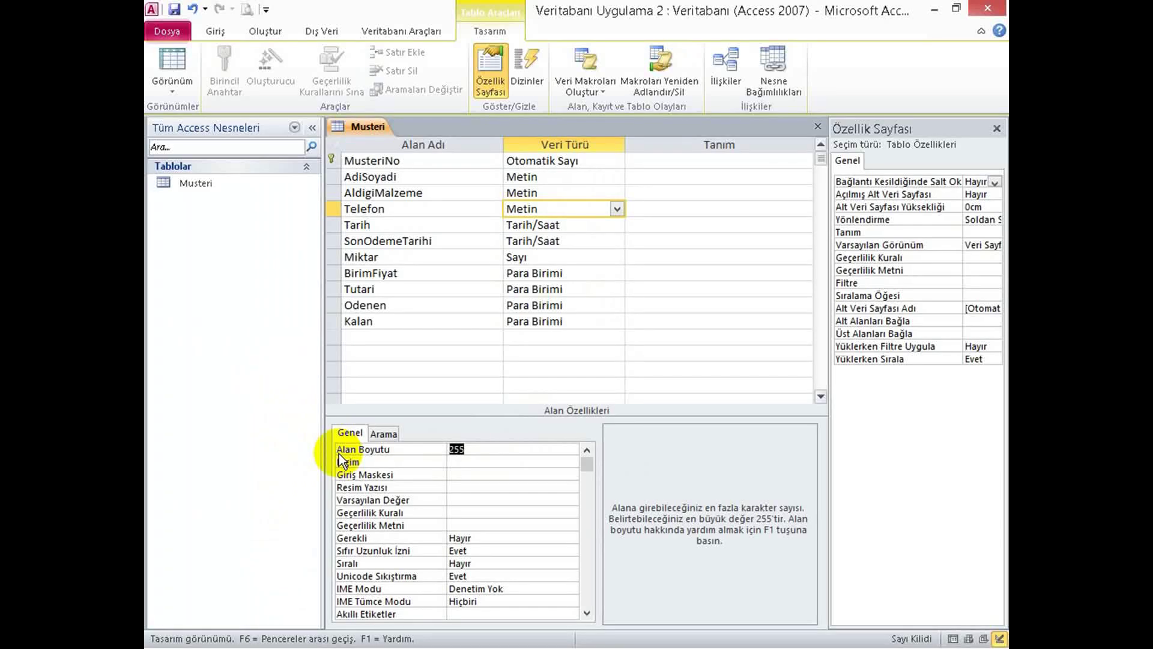
type("13")
Set the AldigiMalzeme field size to 50, then review the other fields' properties.
left_click(542, 198)
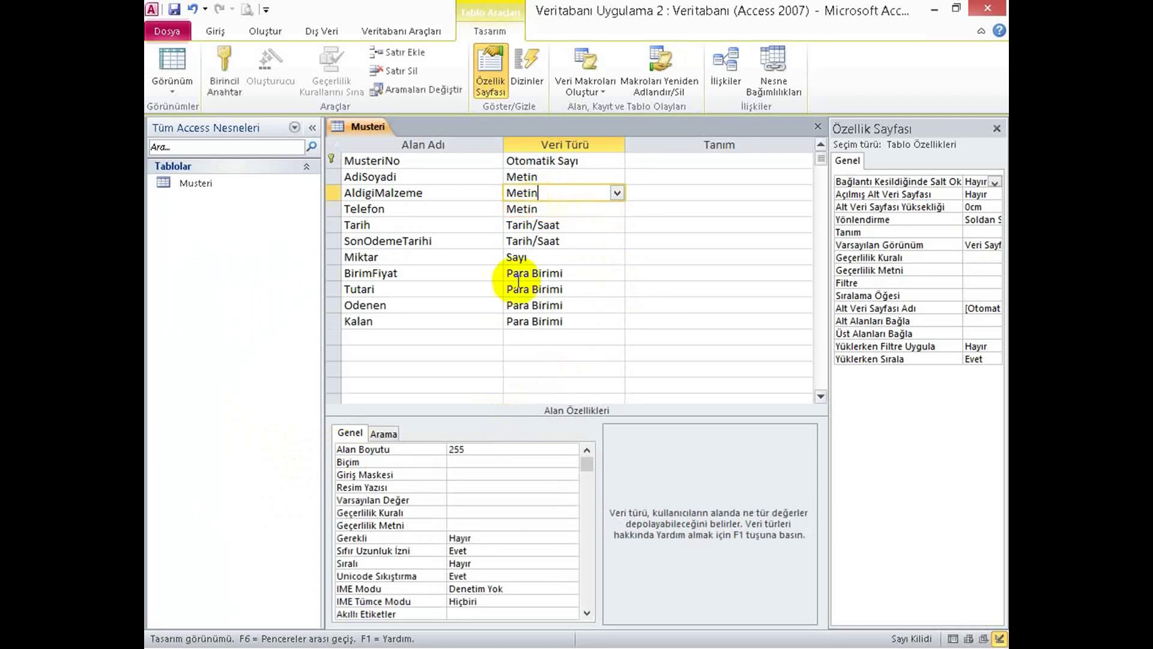
left_click(475, 461)
left_click(369, 450)
type("60")
key("BackSpace")
key("BackSpace")
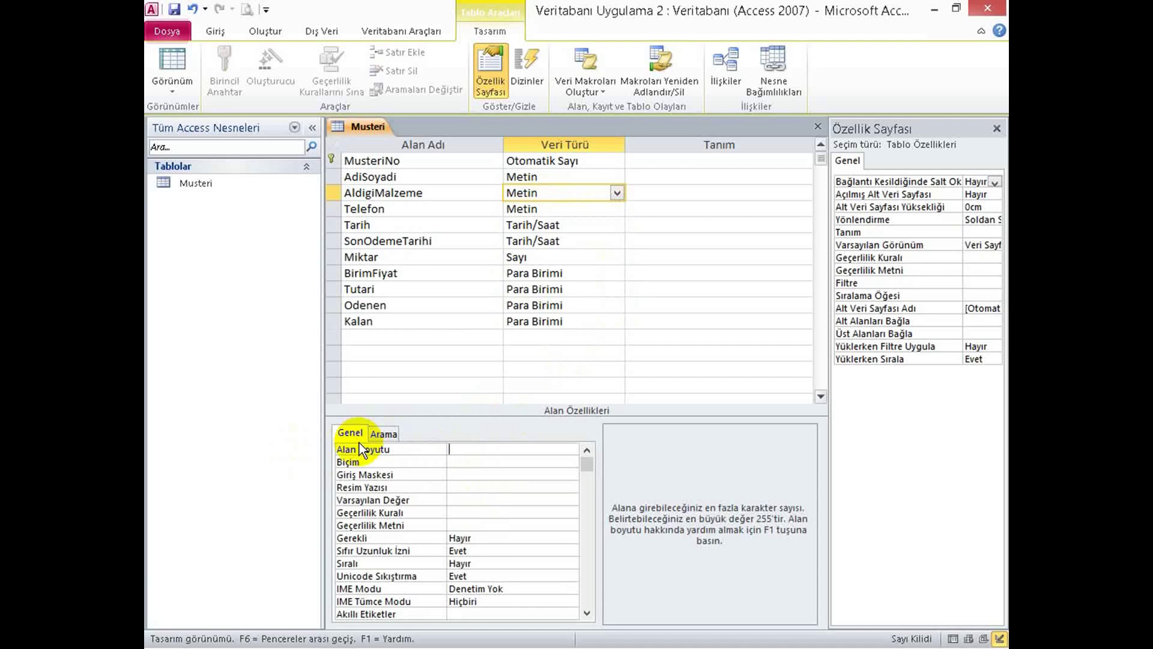
type("50")
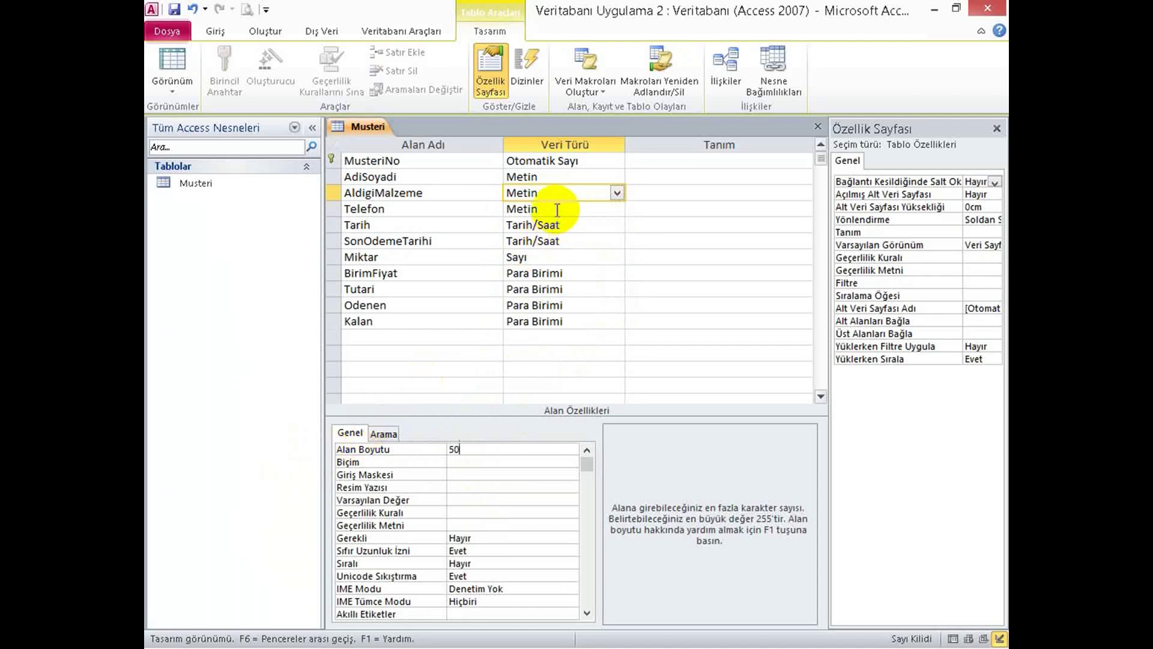
left_click(558, 208)
left_click(556, 225)
left_click(558, 240)
left_click(565, 273)
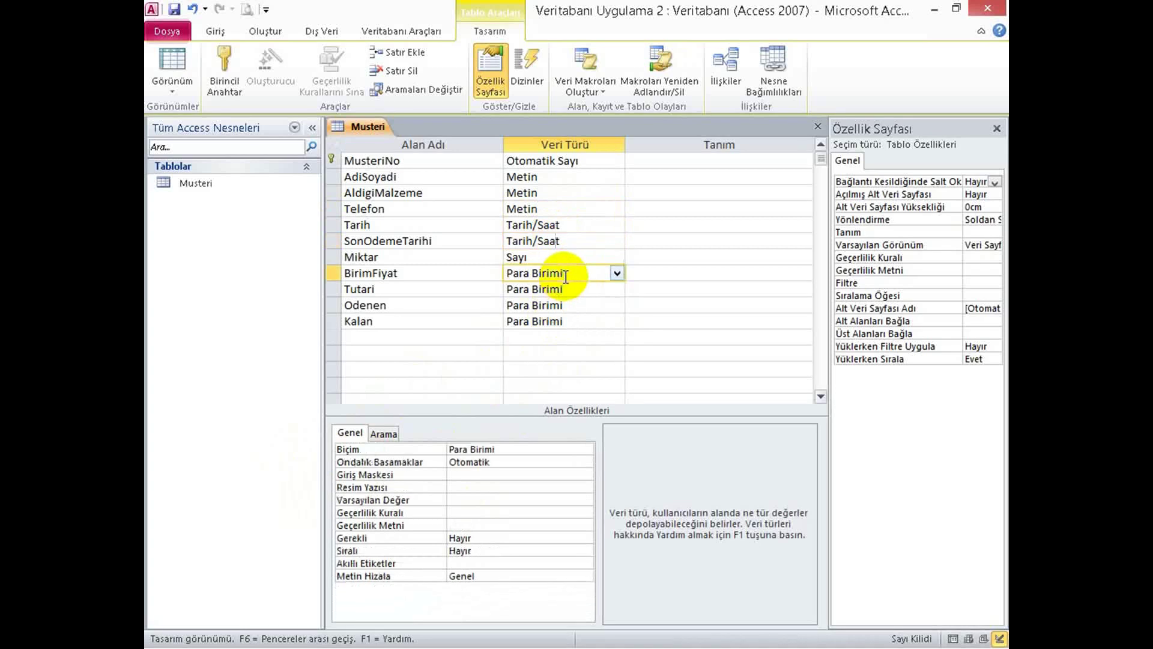
Change Miktar's field size to Tamsayı and save the Musteri table design.
left_click(562, 256)
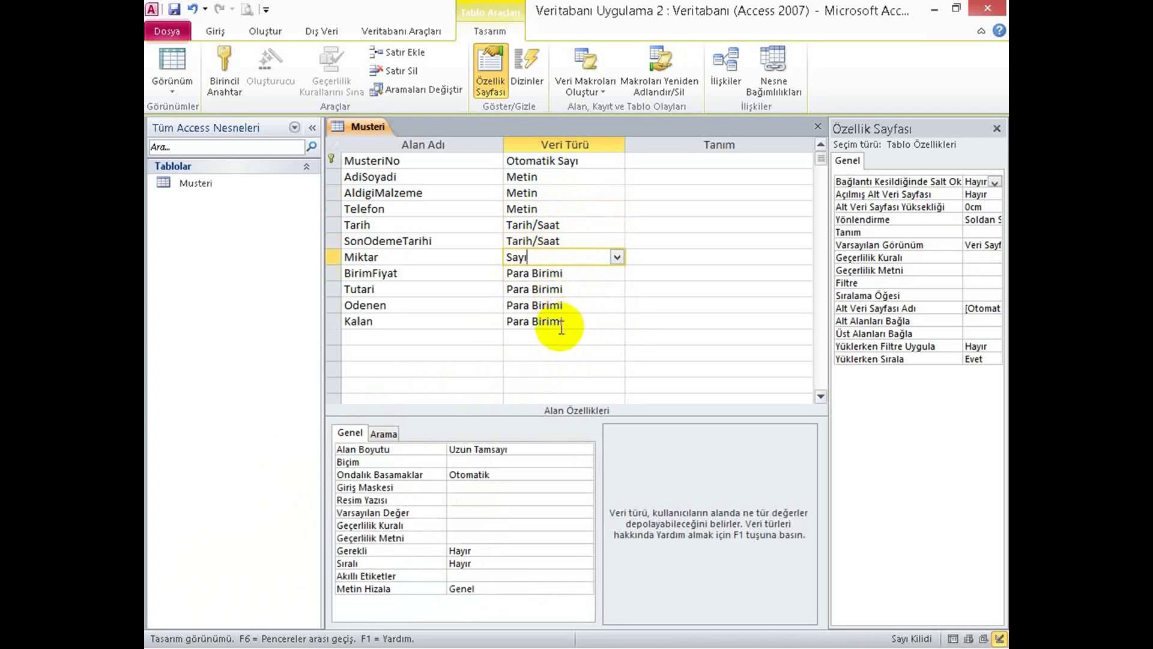
left_click(536, 449)
left_click(585, 451)
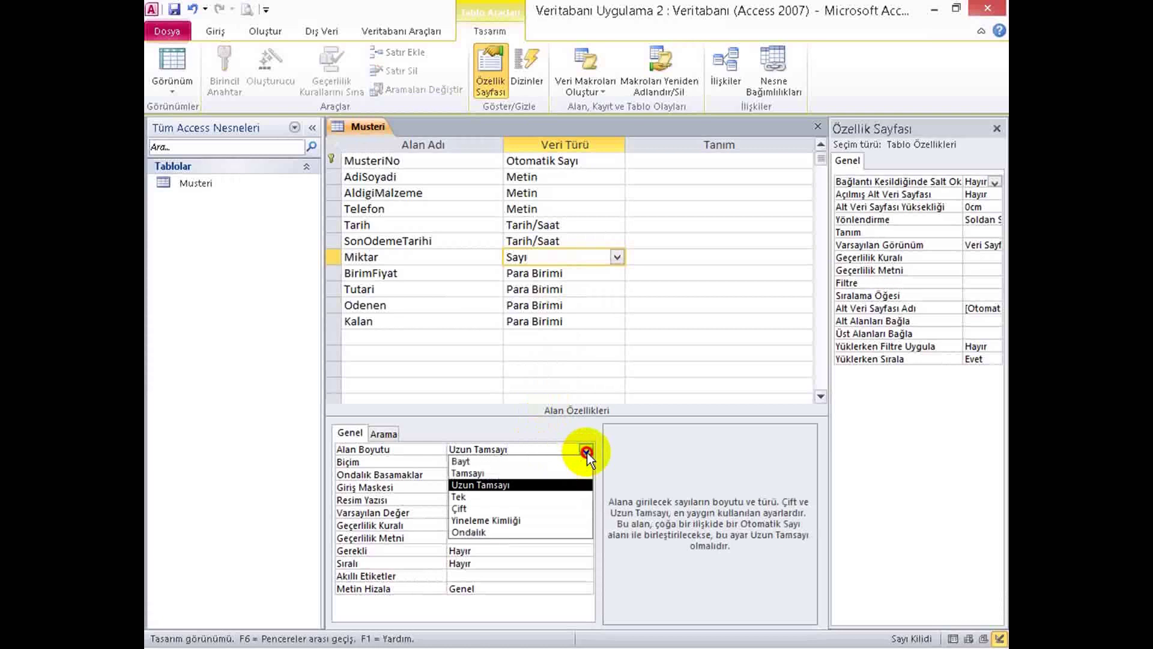
left_click(475, 473)
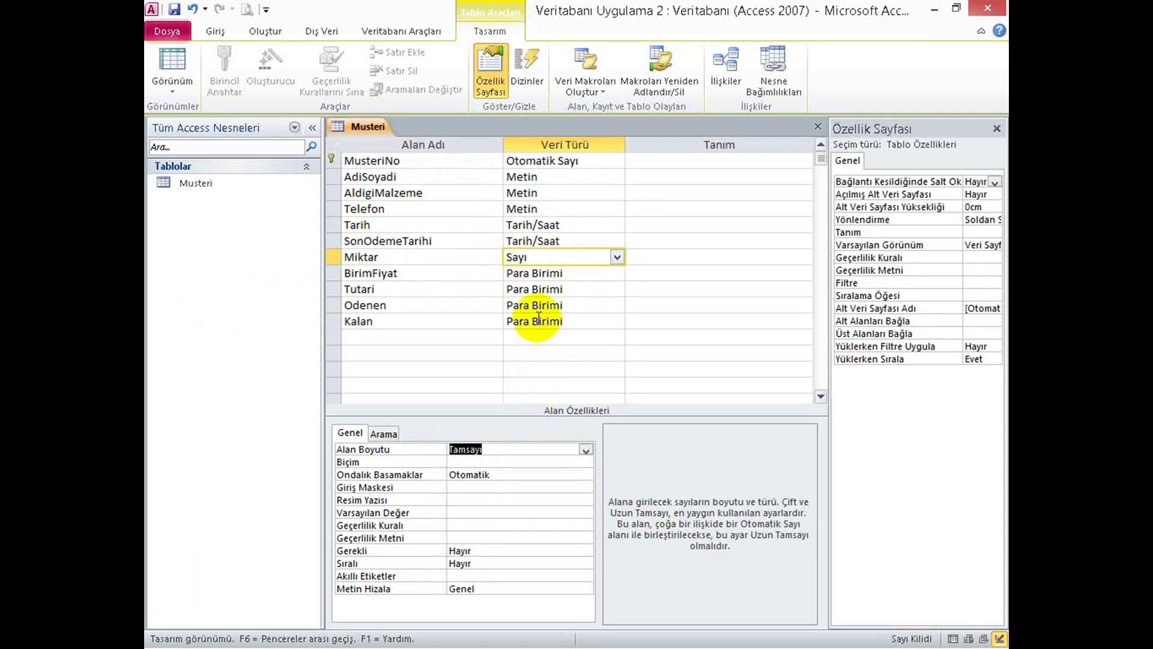
left_click(585, 449)
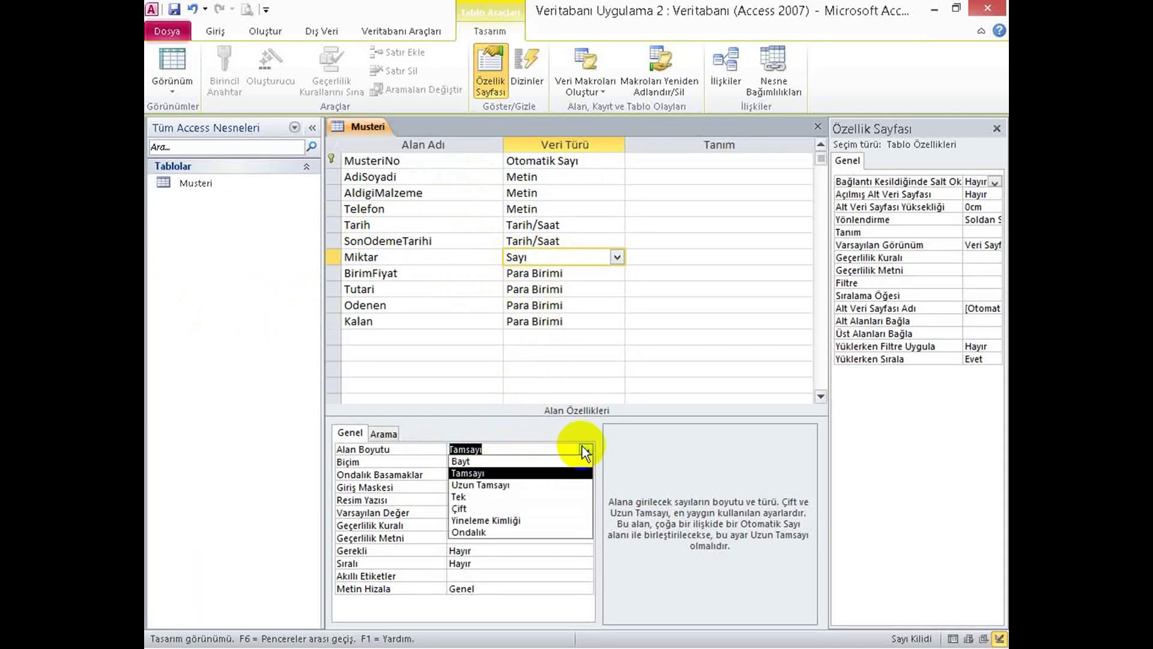
left_click(468, 472)
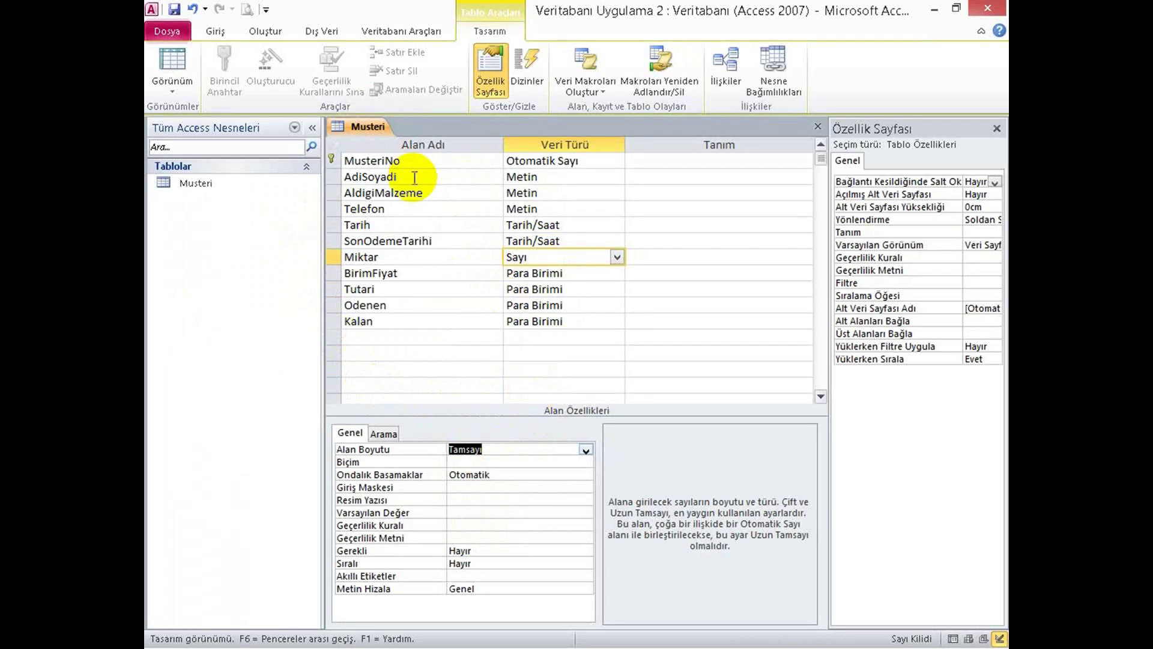
left_click(174, 9)
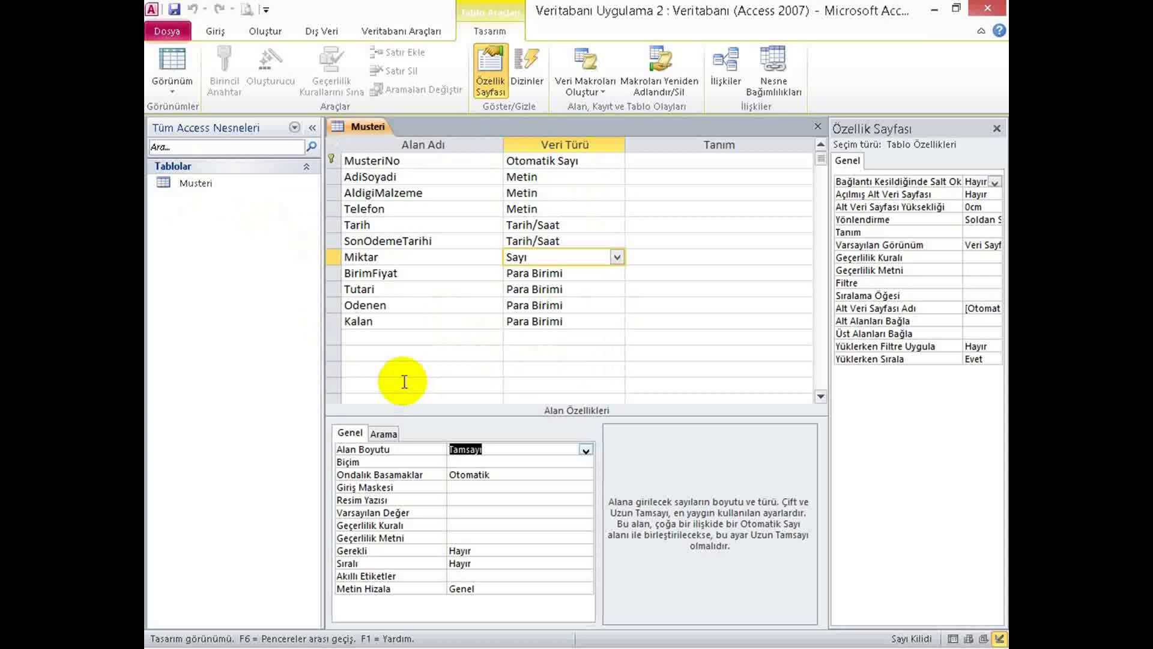
left_click(401, 174)
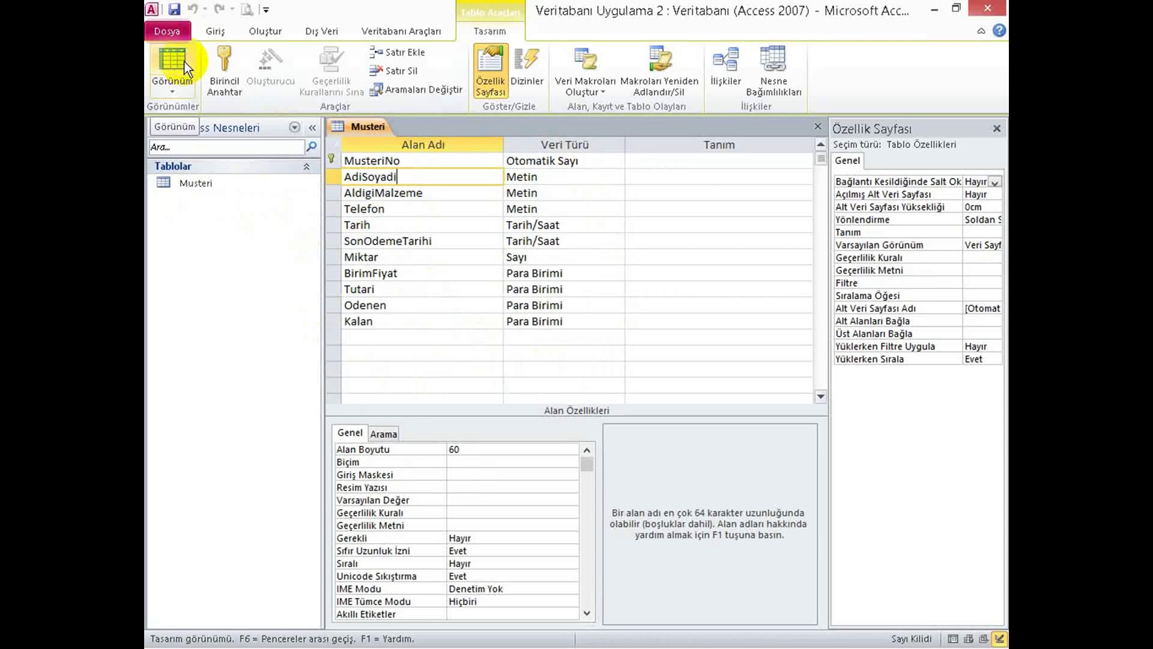
In Datasheet view, enter the customer's full name, material hdd, and a phone number.
left_click(185, 62)
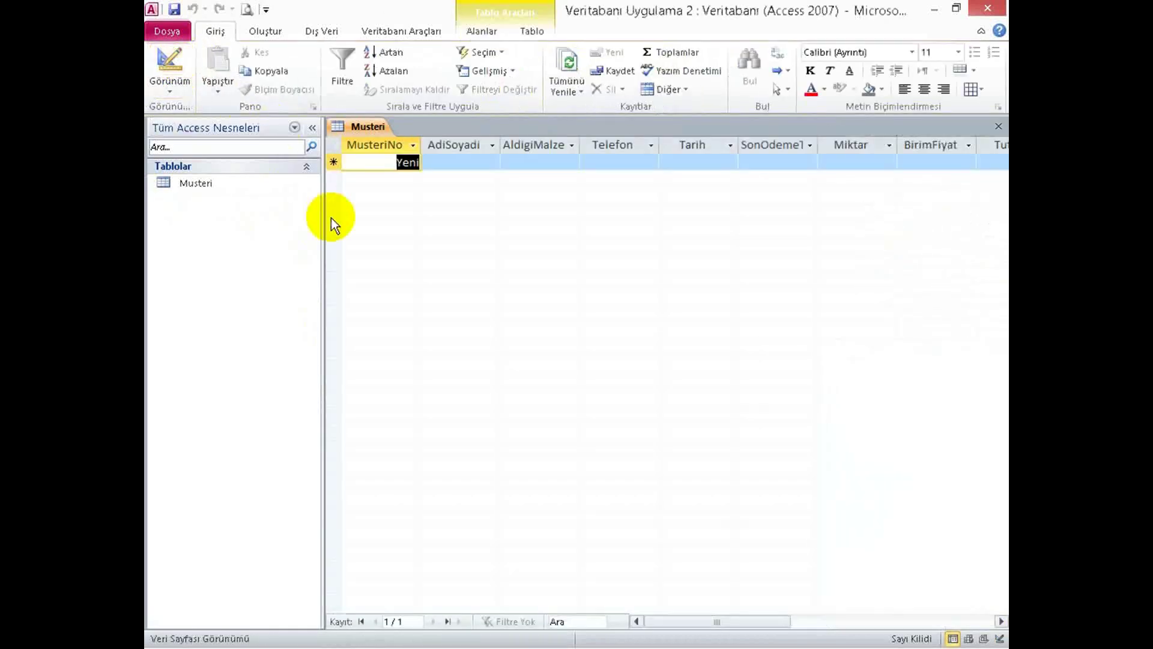
key("Tab")
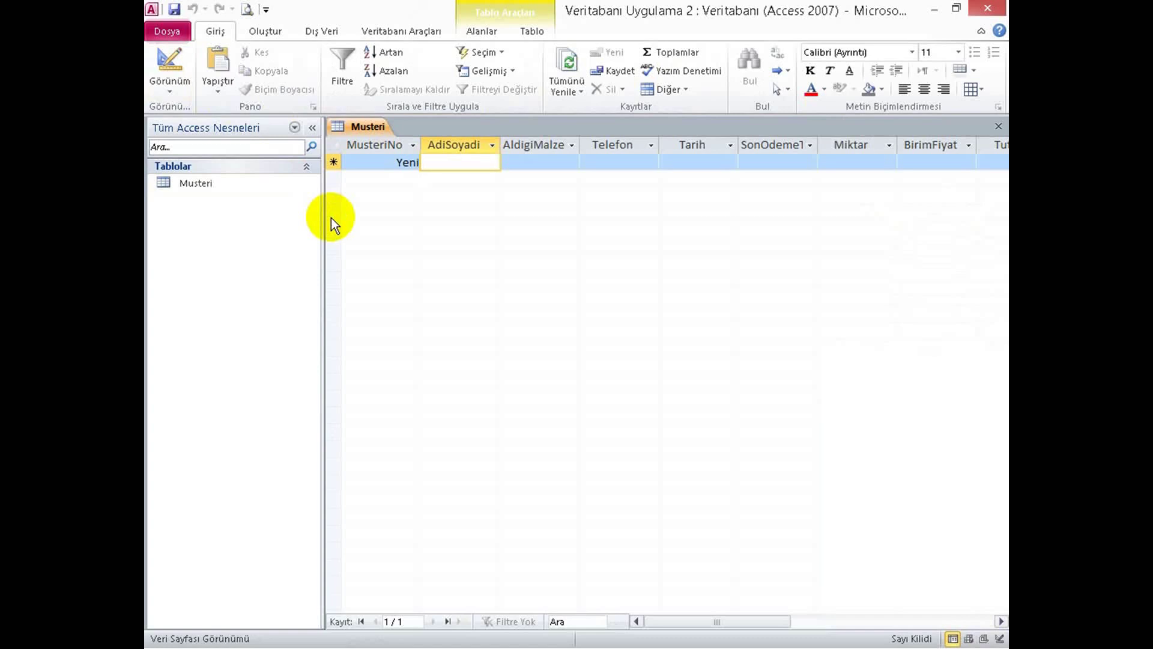
key("Caps_Lock")
key("Tab")
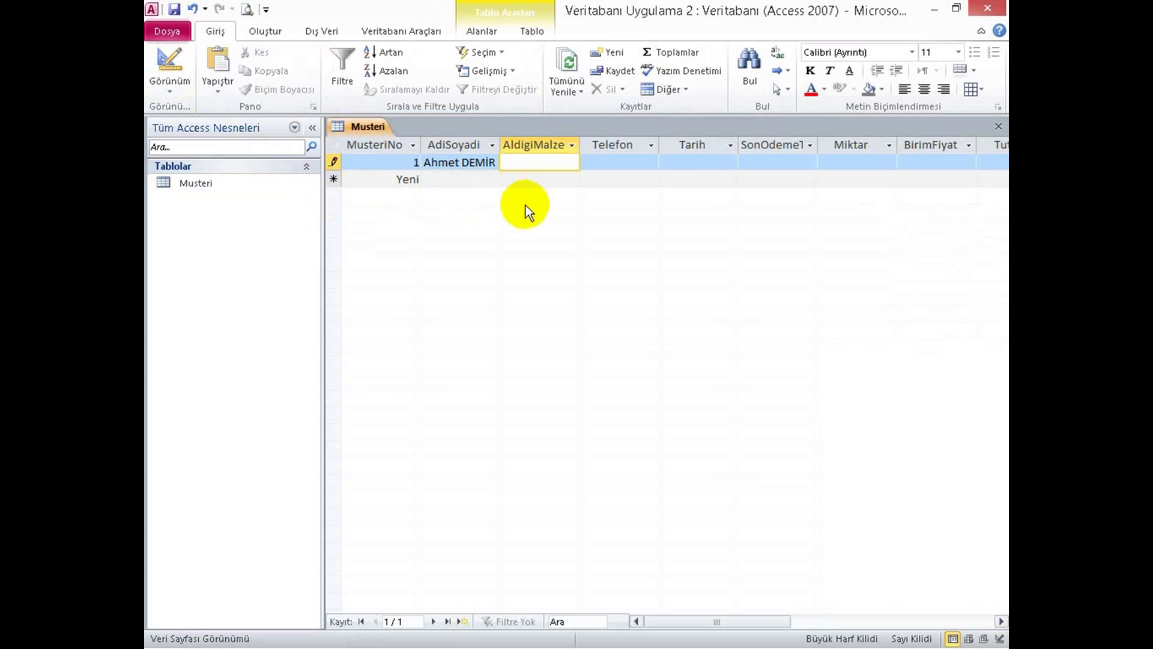
key("Caps_Lock")
type("hdd")
key("Tab")
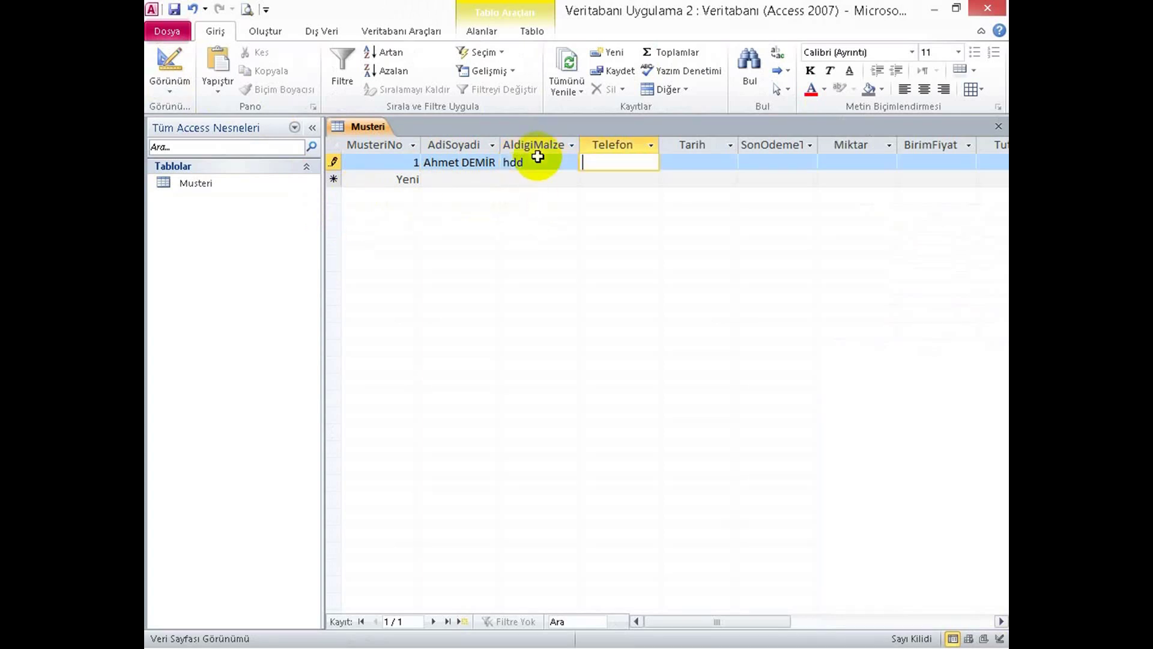
type("50512345678")
key("BackSpace")
key("BackSpace")
type("7")
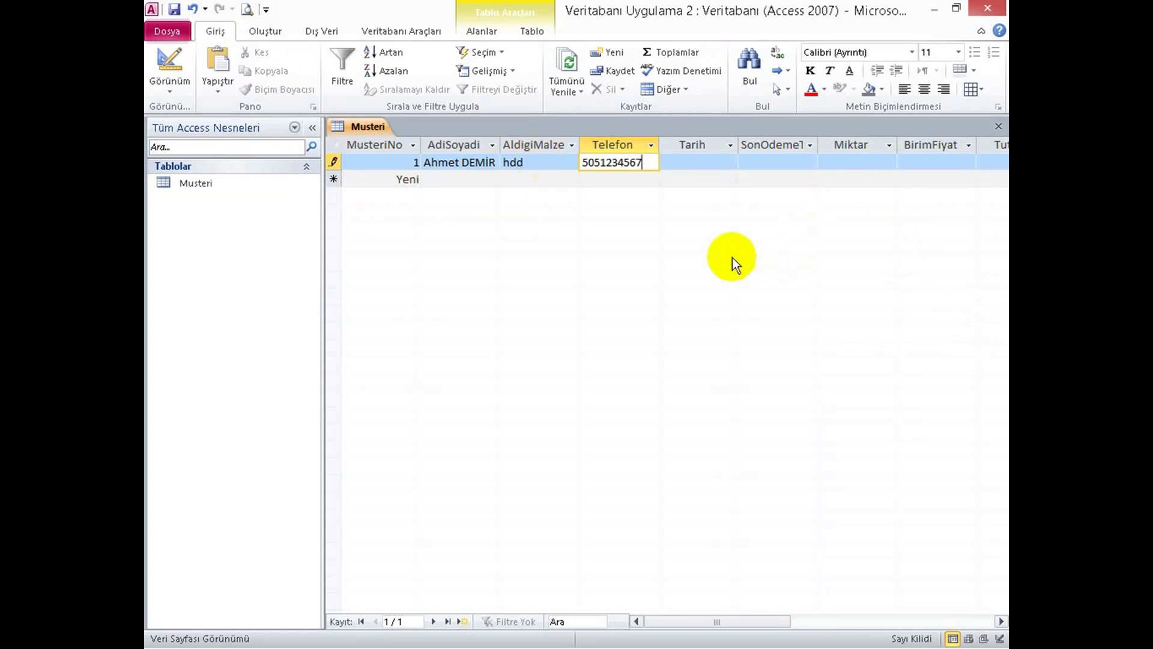
Pick 29.11.2013 as the last payment date from the calendar.
left_click(677, 161)
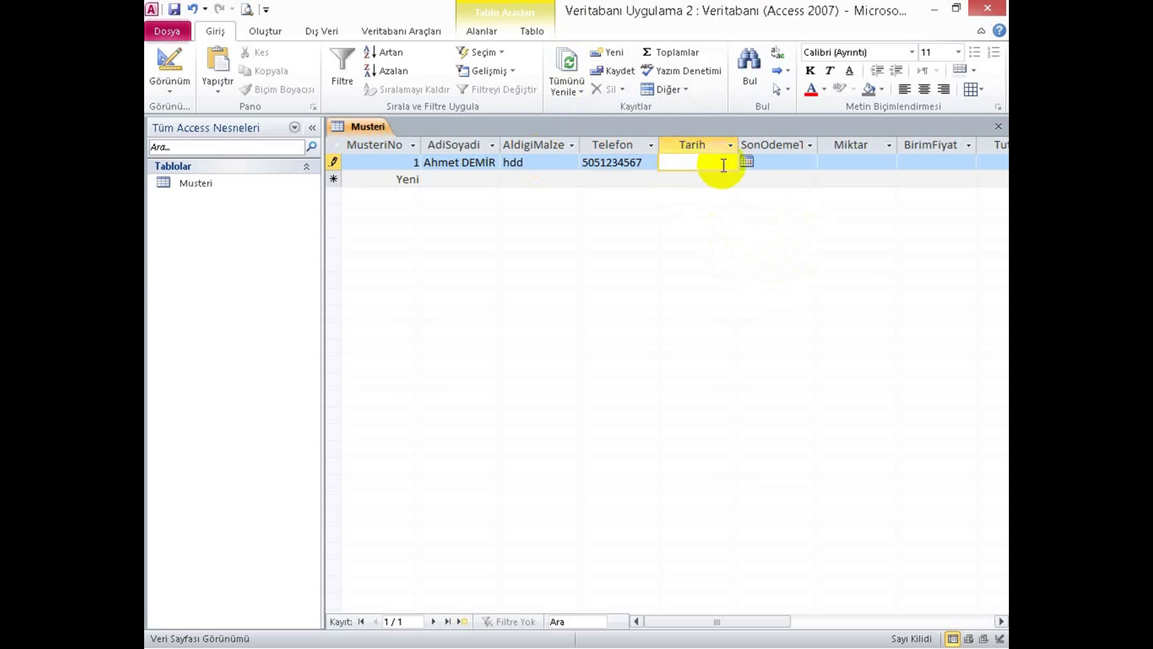
left_click(807, 160)
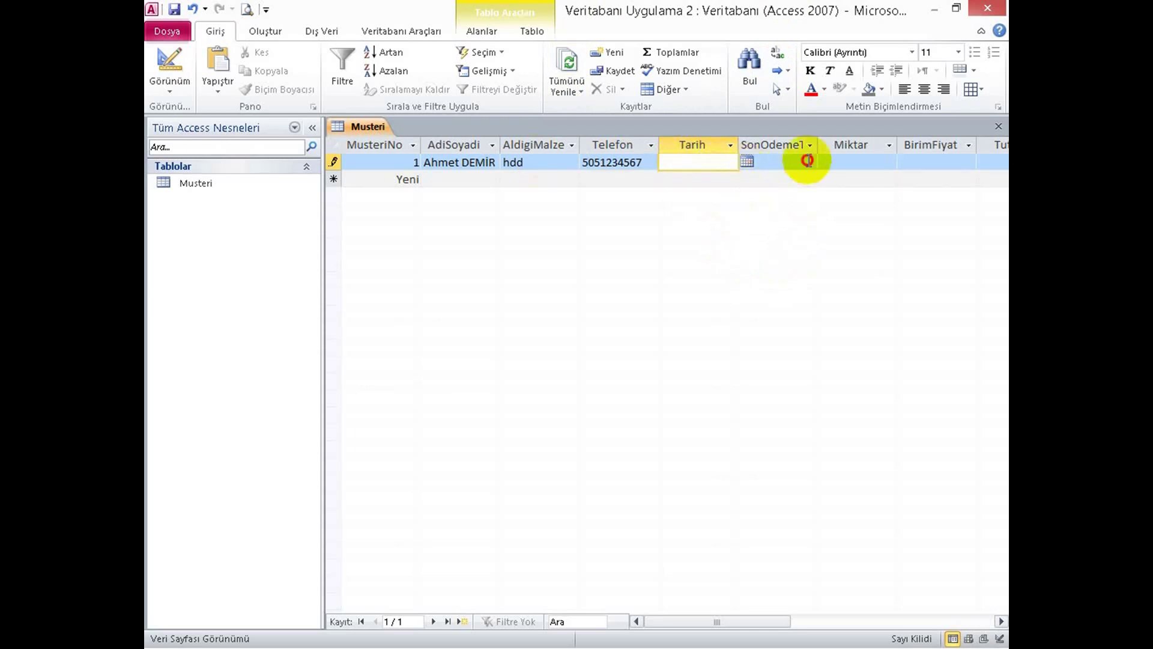
left_click(826, 161)
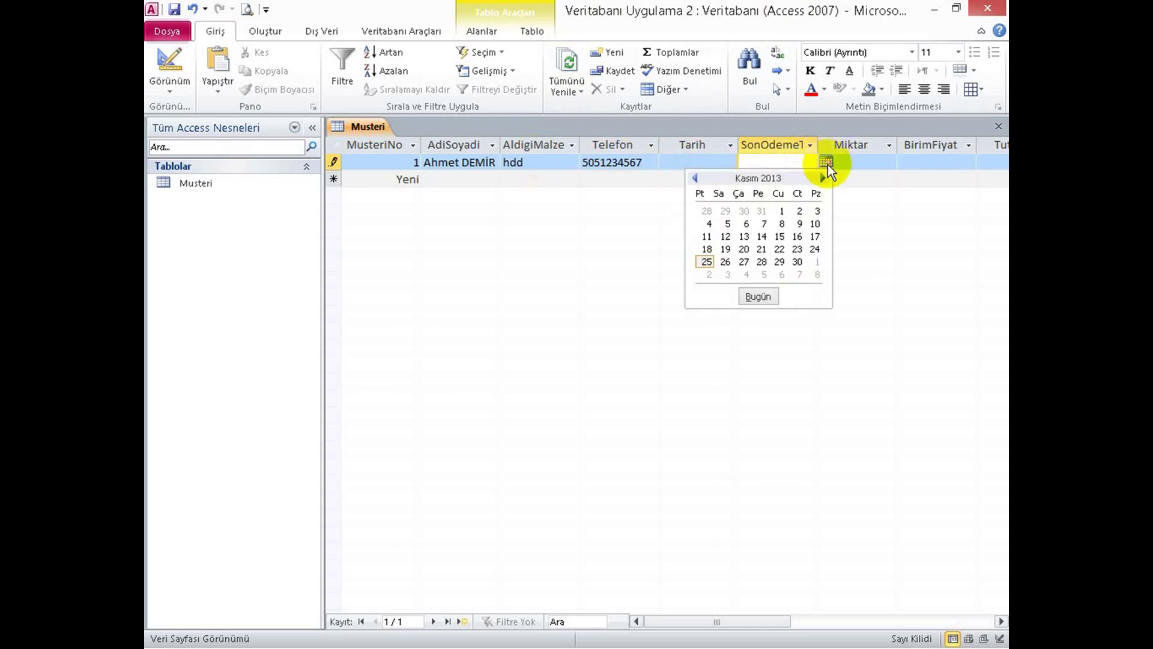
left_click(779, 263)
left_click_drag(699, 621, 747, 621)
Enter Miktar 5, BirimFiyat 50 and Odenen 30, then save the record.
left_click(549, 164)
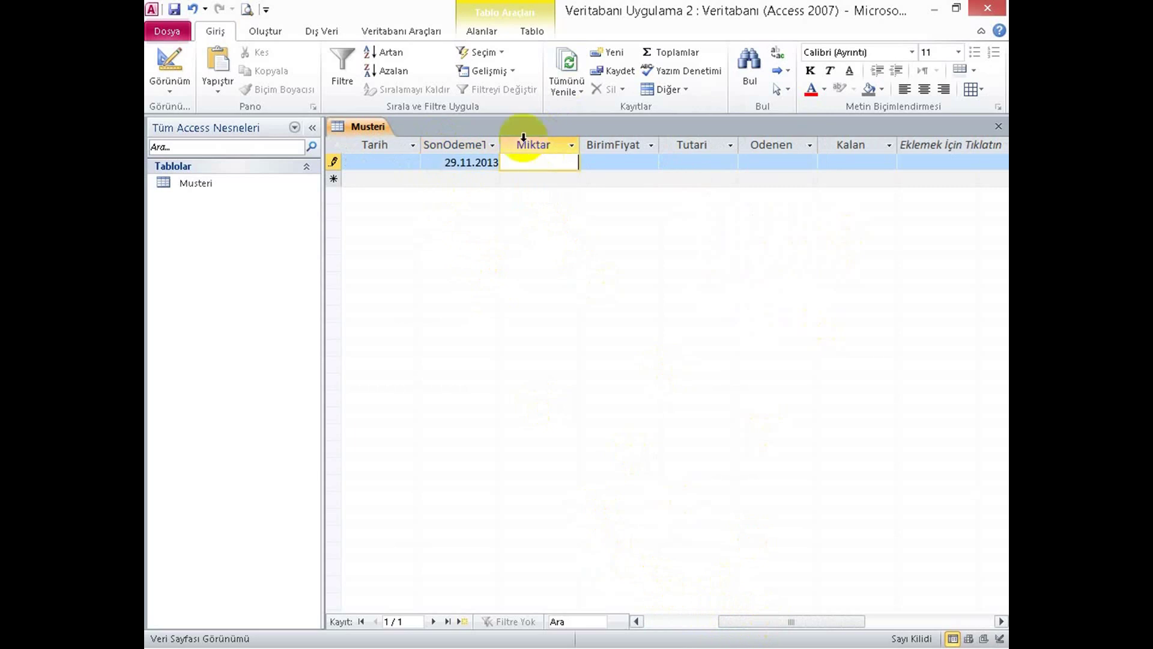
type("5")
key("Tab")
type("50")
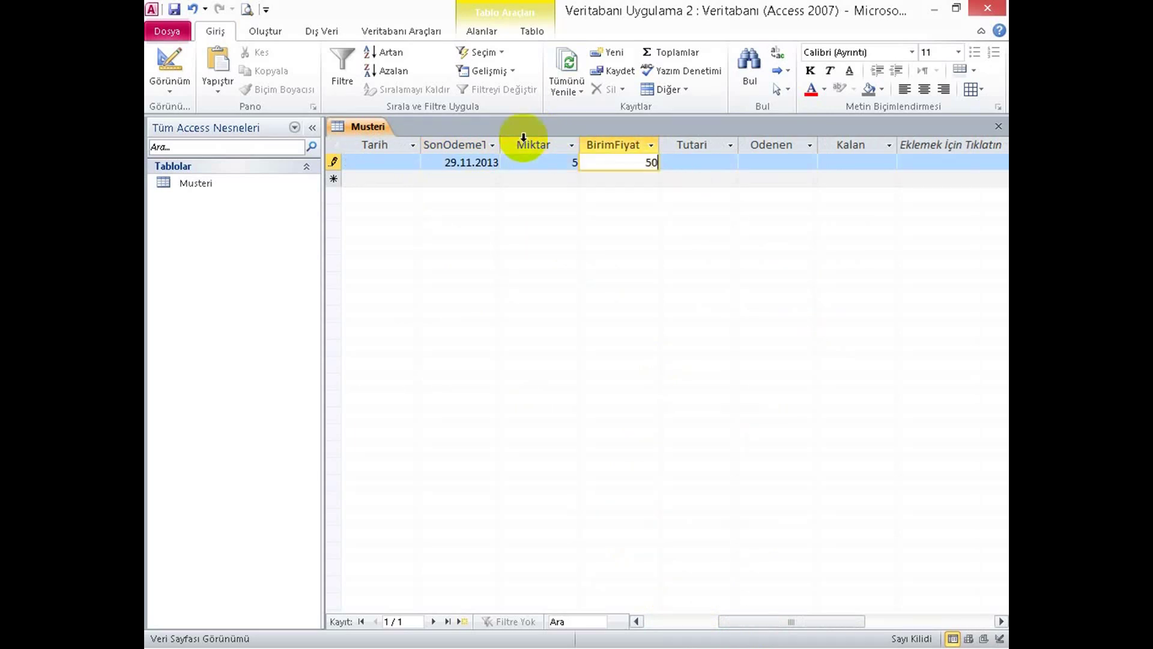
key("Tab")
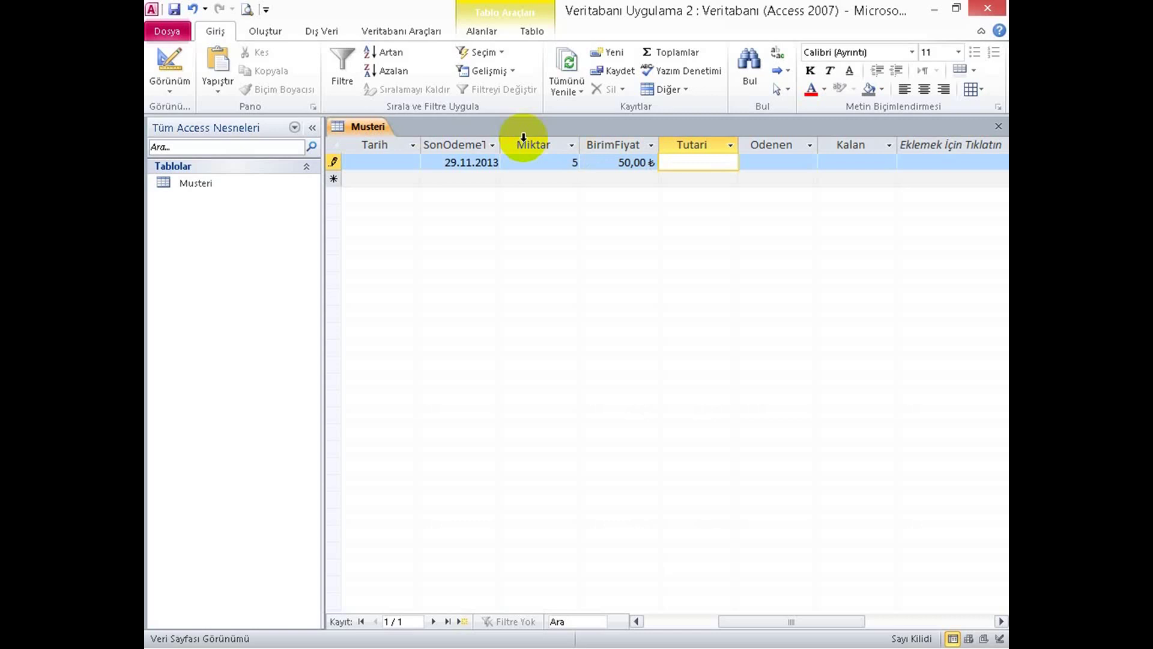
left_click(750, 160)
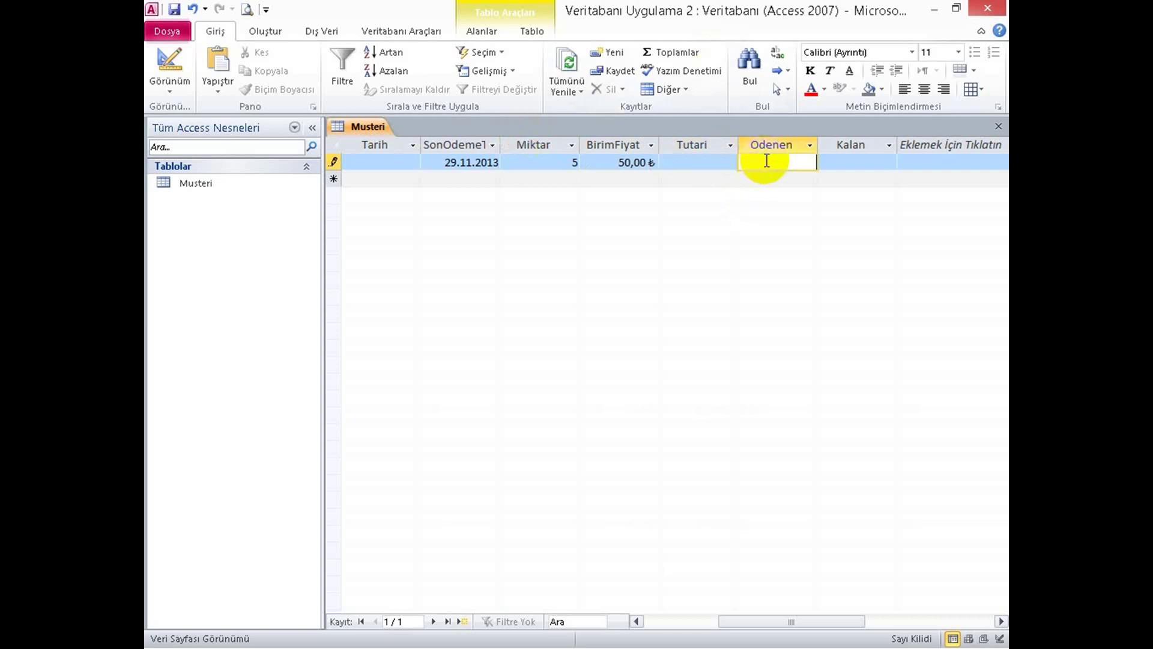
type("30")
key("Tab")
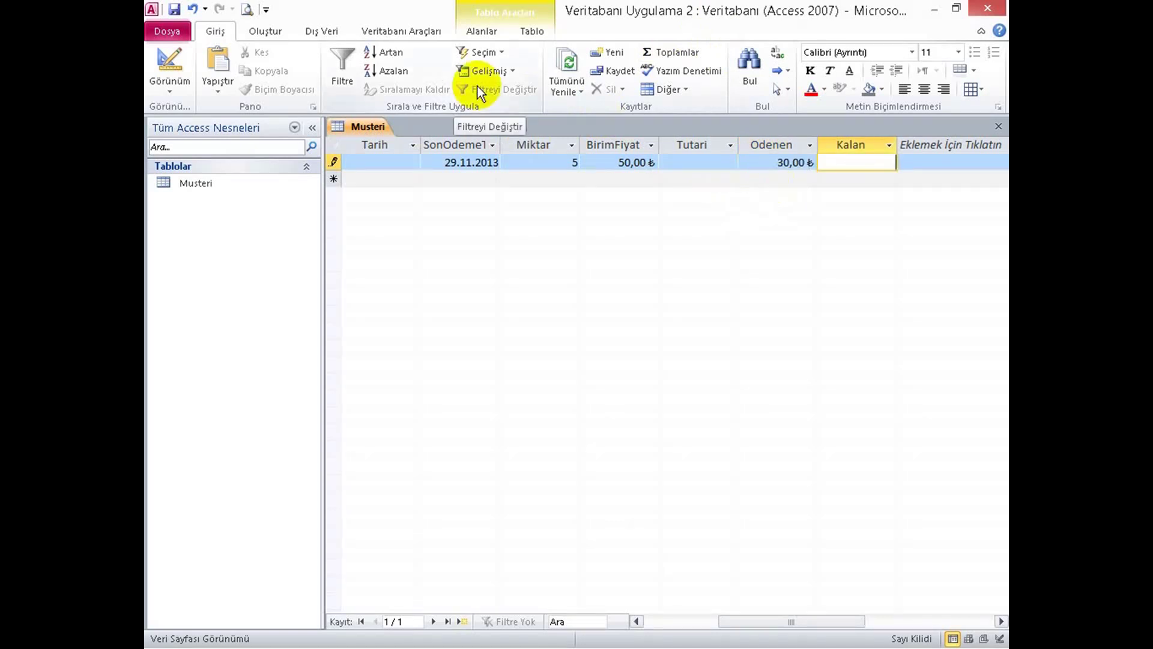
key("Tab")
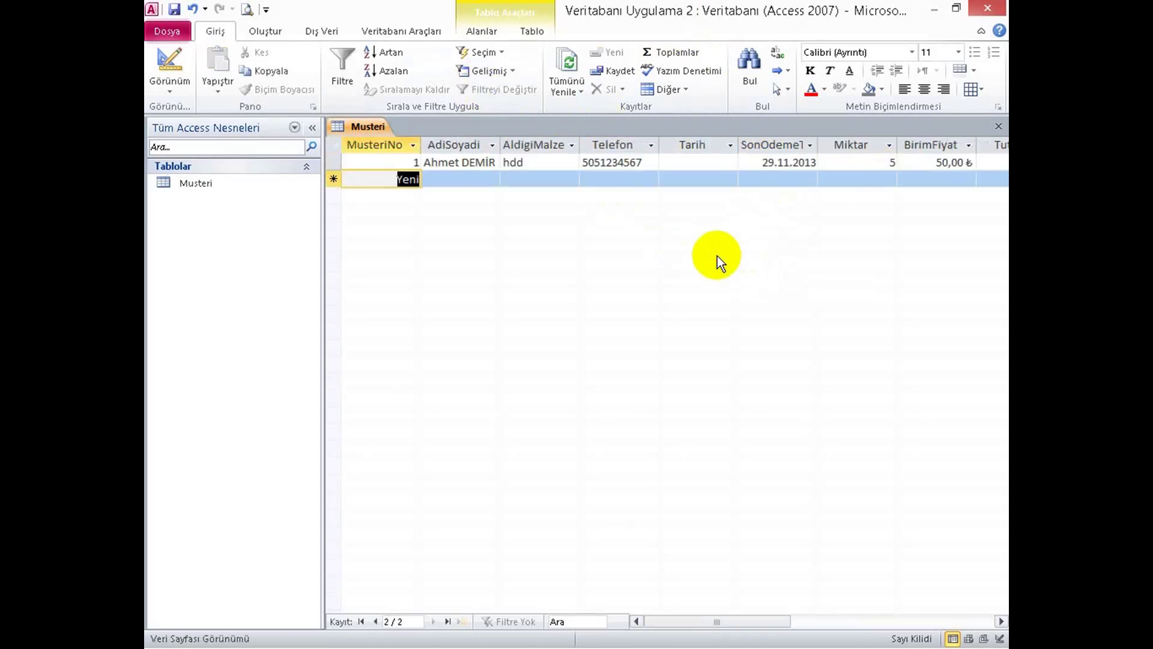
Enter [Mavi] as the AdiSoyadi field's Biçim format in Design view, then switch back toward the datasheet.
left_click(171, 58)
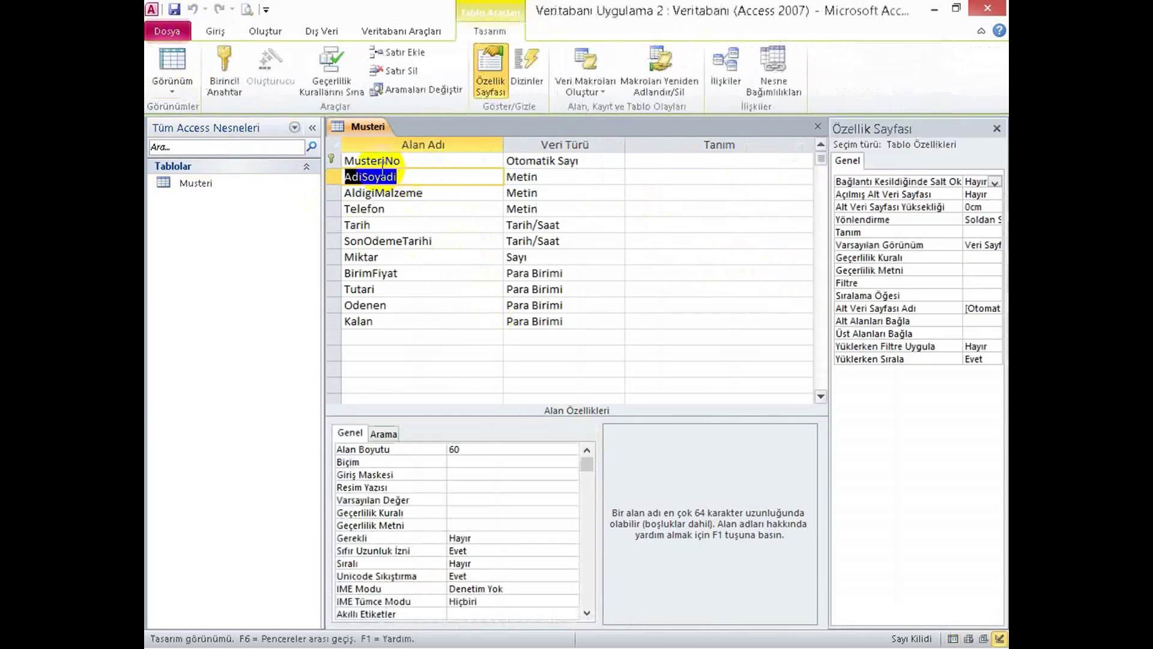
left_click(466, 460)
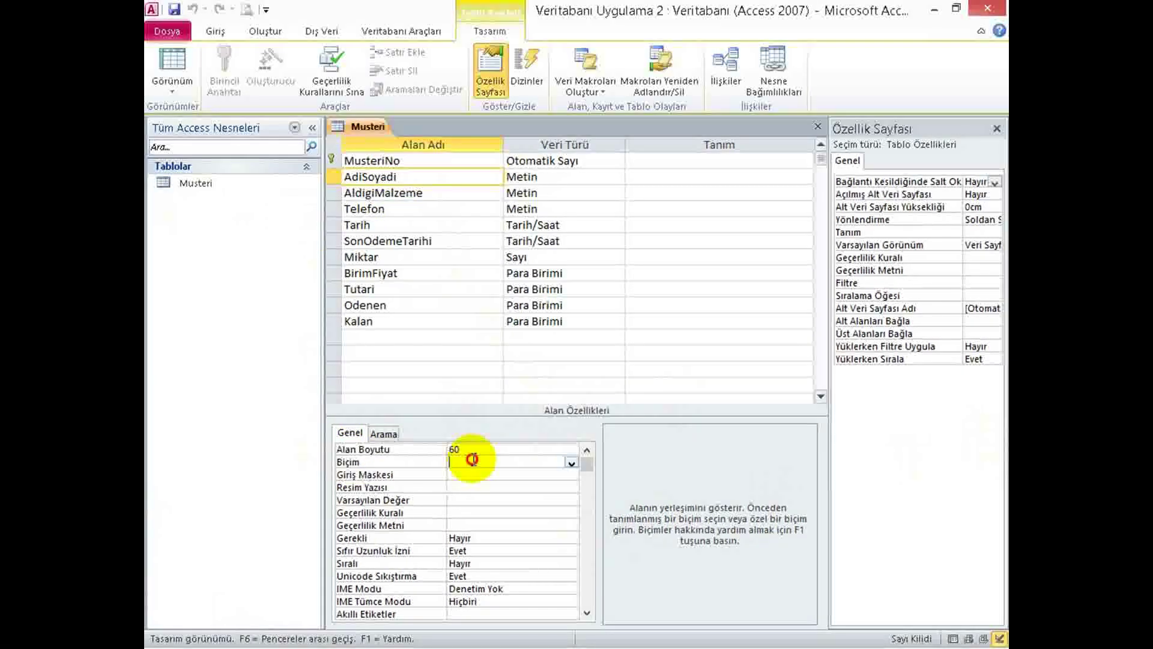
type("<")
type("M")
key("Caps_Lock")
type("AV")
key("BackSpace")
key("BackSpace")
key("Caps_Lock")
type("avi")
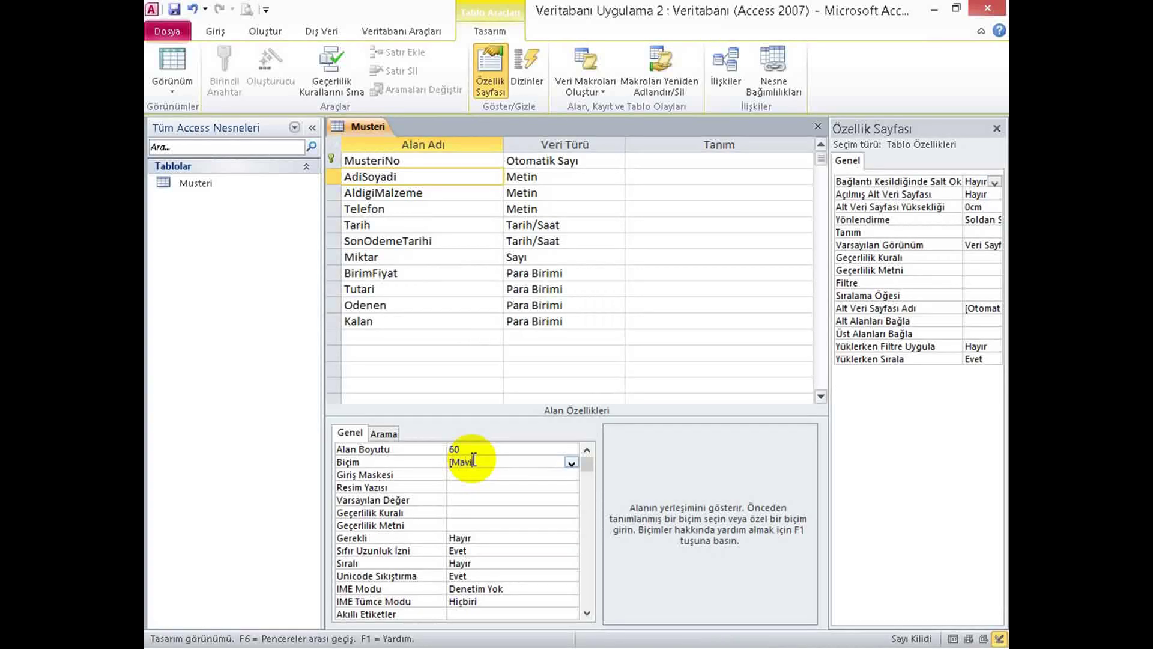
type("]")
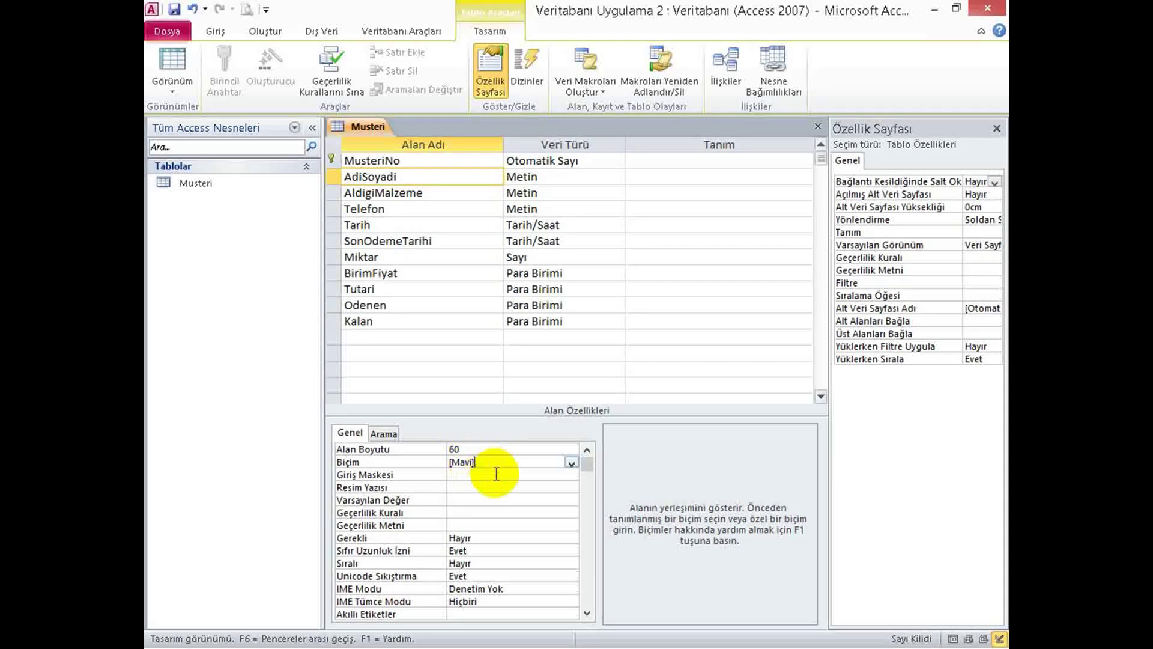
left_click(494, 475)
left_click(174, 67)
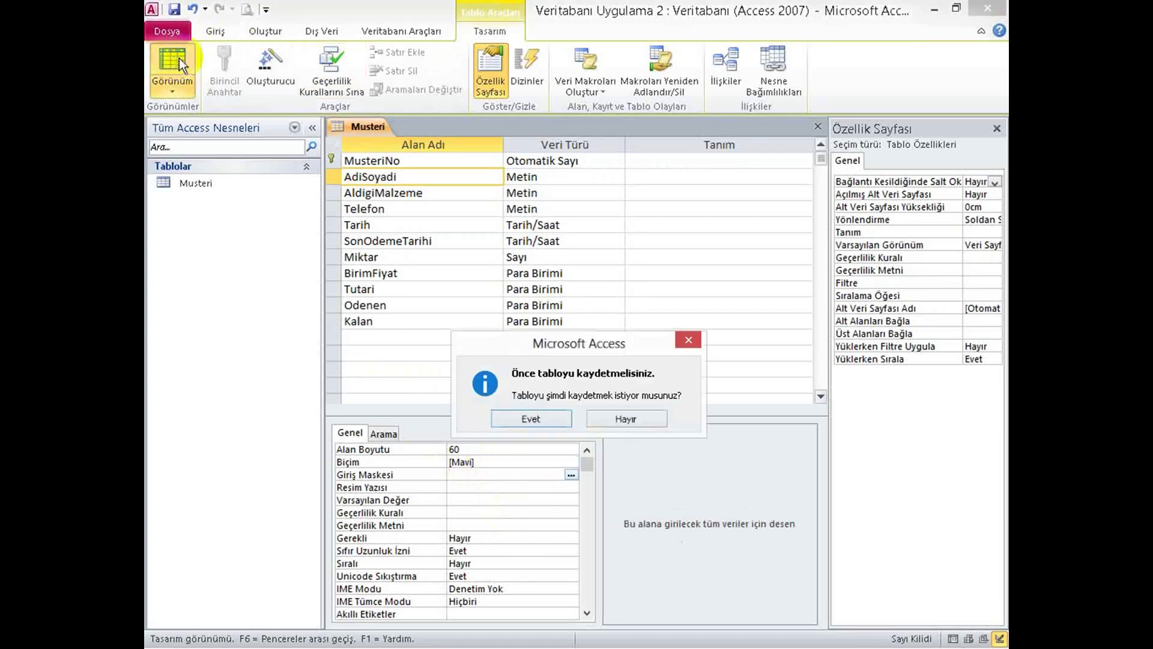
Save the design, begin record 2 with a customer's first name, then return to Design view.
left_click(528, 420)
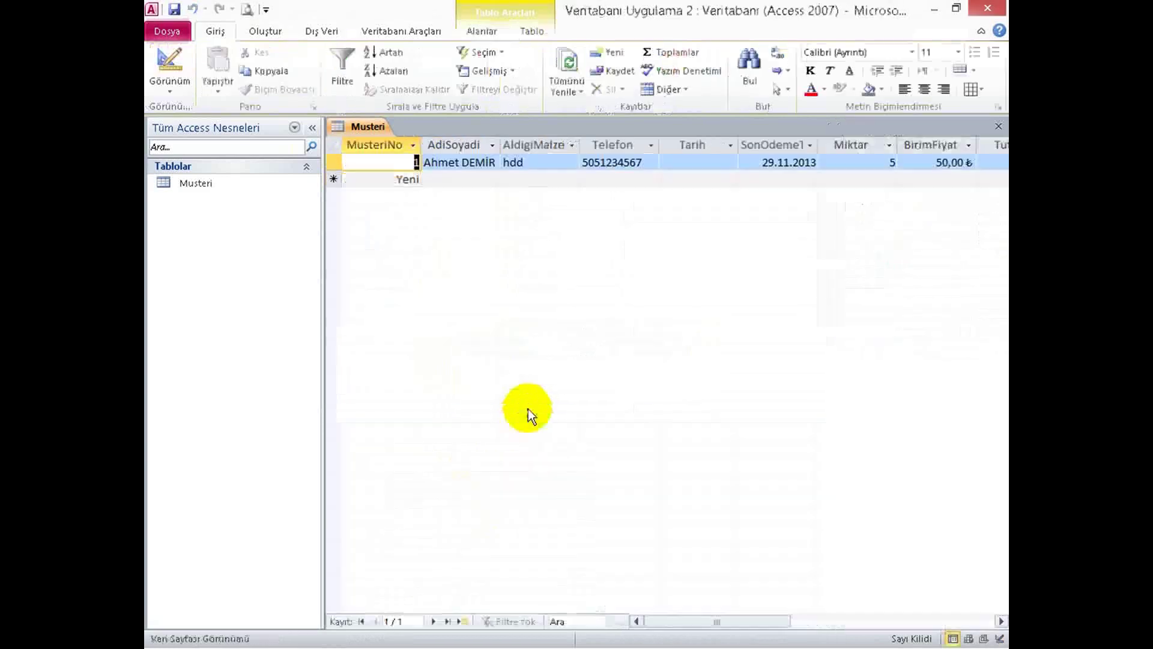
key("Tab")
key("Tab")
left_click(442, 181)
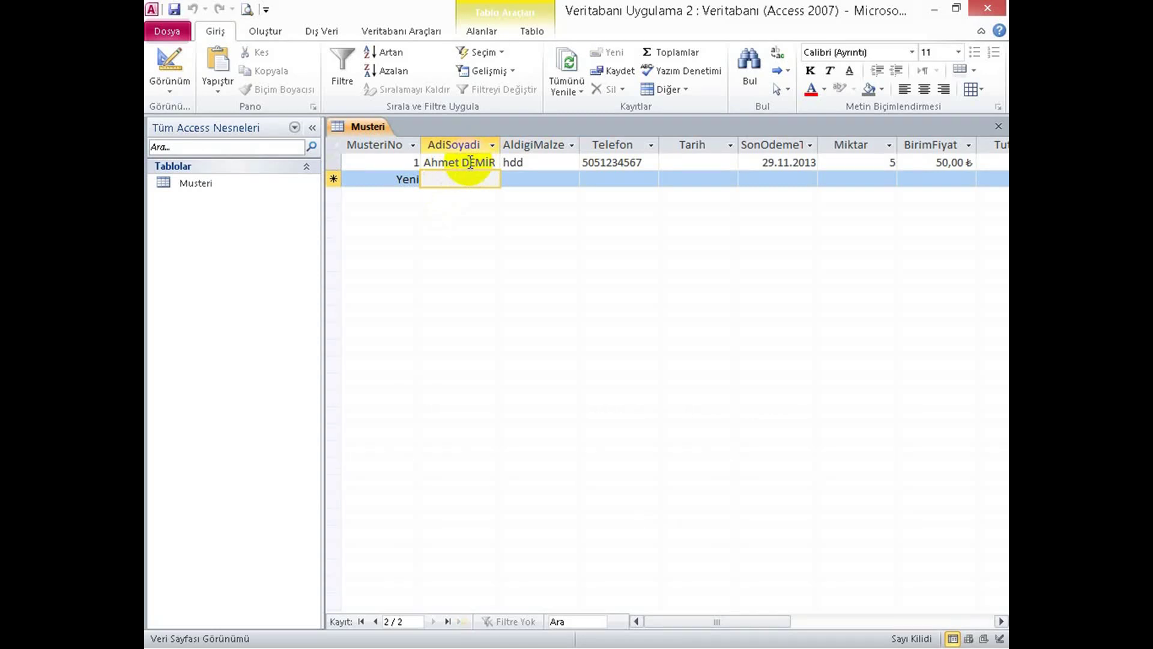
type("Mustafa")
key("Tab")
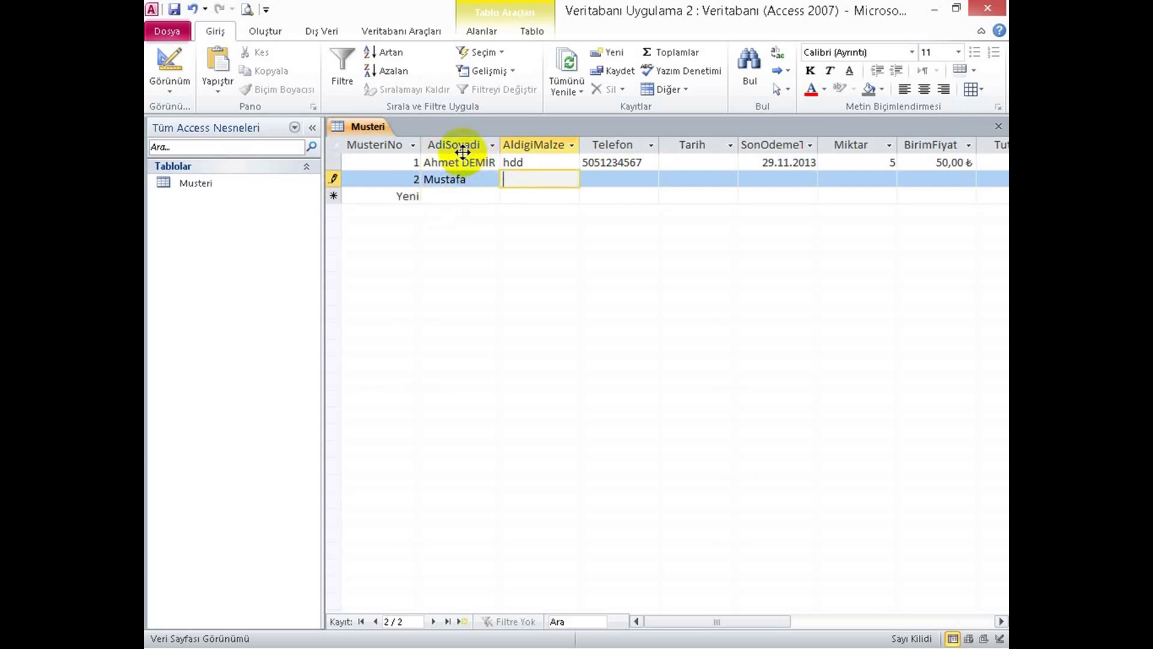
left_click(179, 65)
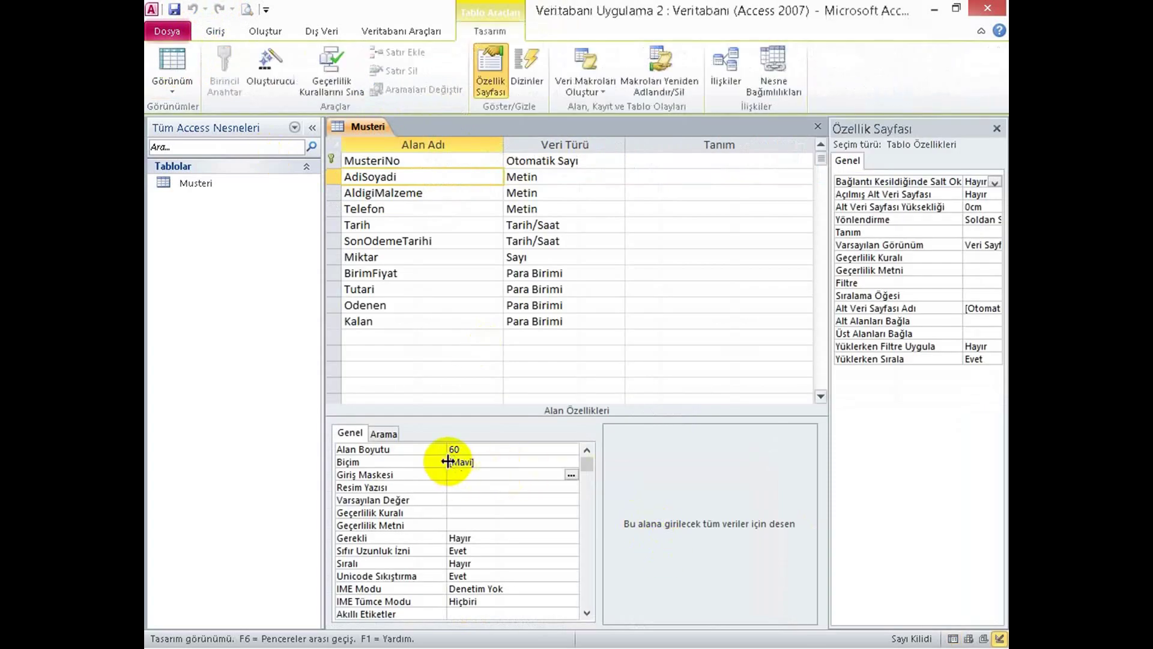
Change the AdiSoyadi format from [Mavi] to ![Mavi] and switch back to the records.
left_click(449, 462)
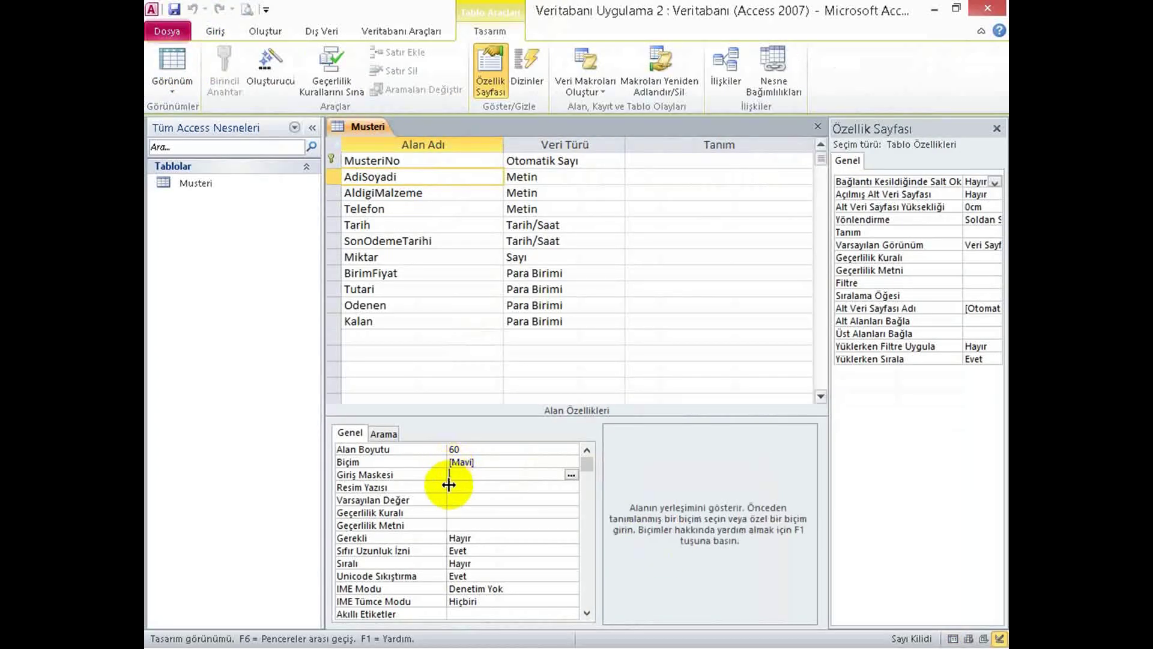
left_click(452, 462)
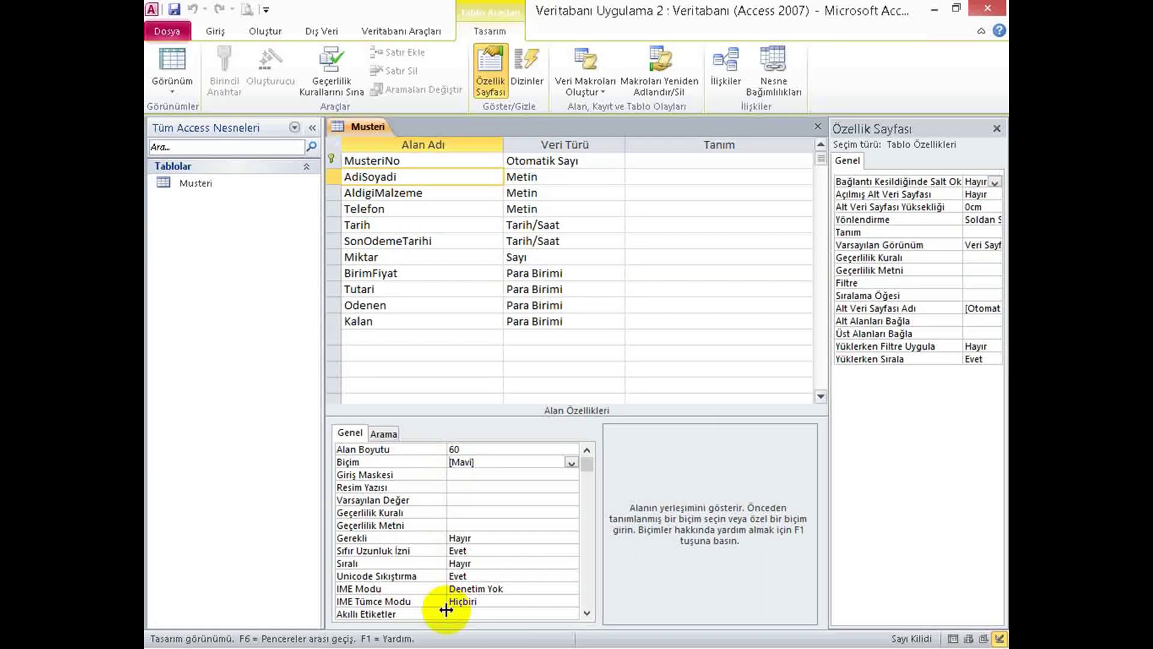
type("!")
key("Return")
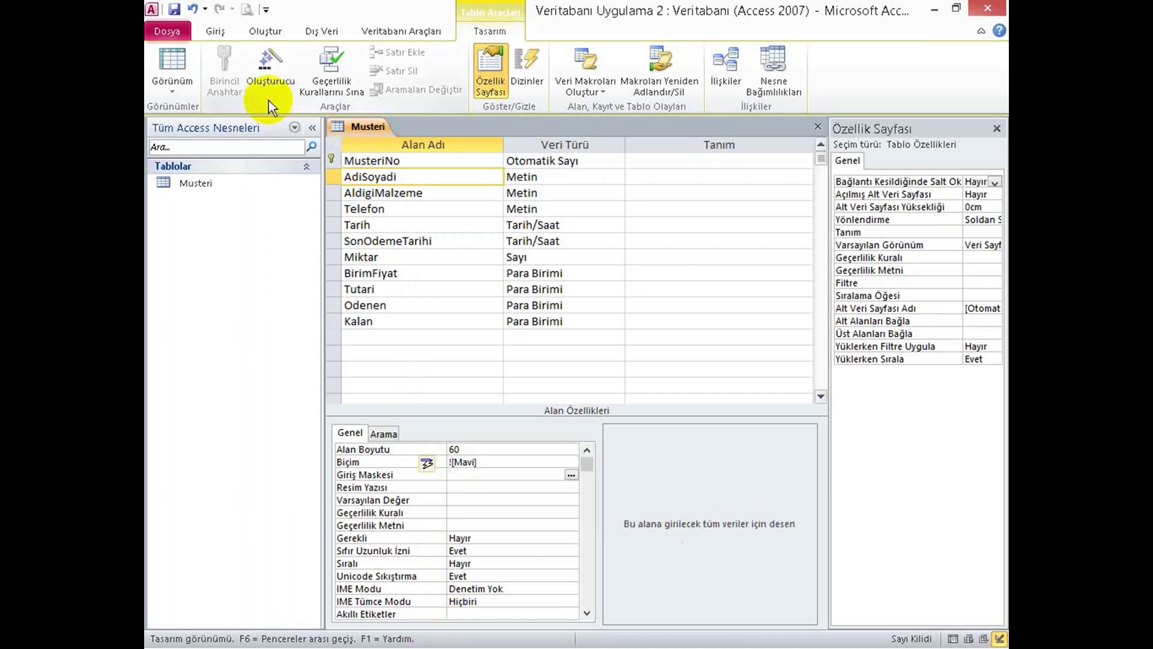
left_click(168, 70)
Save the table design to show the Musteri records, then bring the Word assignment document forward.
left_click(554, 424)
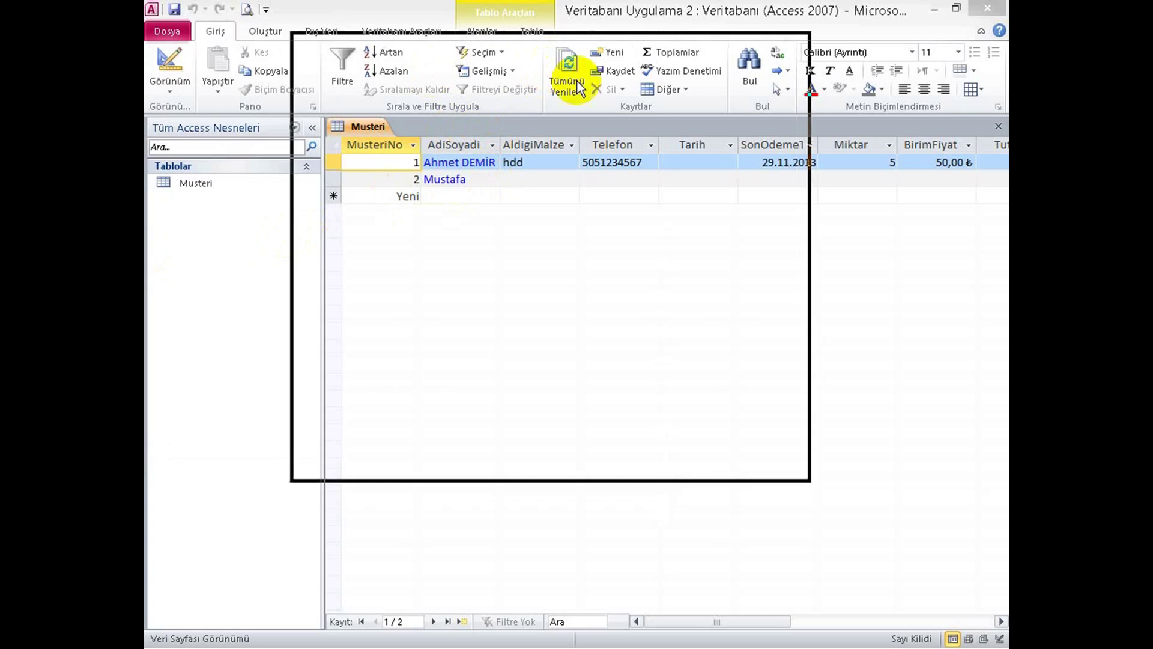
left_click_drag(551, 69, 613, 91)
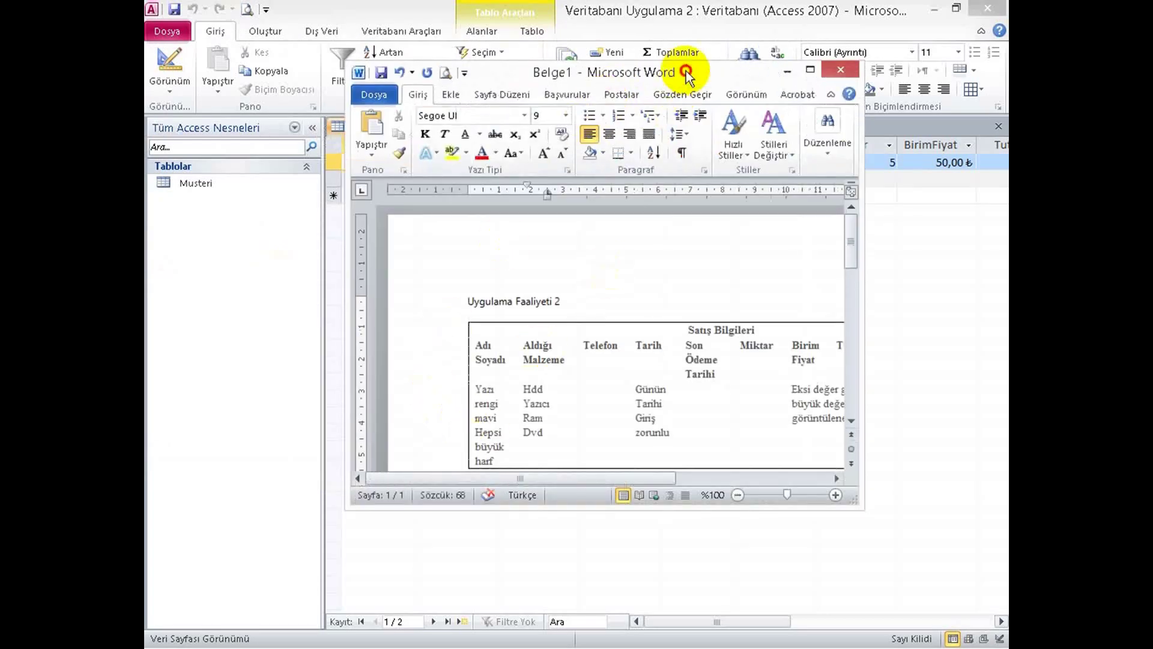
Maximize the Word document, check the 'yazı rengi mavi' name requirement, then minimize Word.
double_click(686, 71)
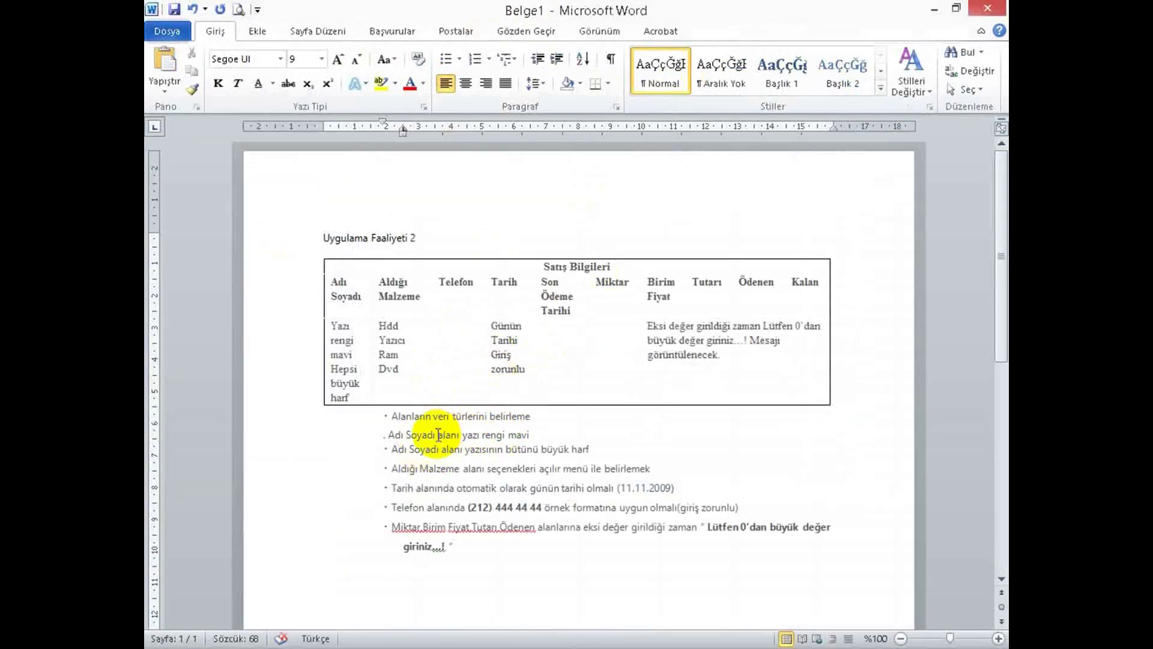
left_click(533, 435)
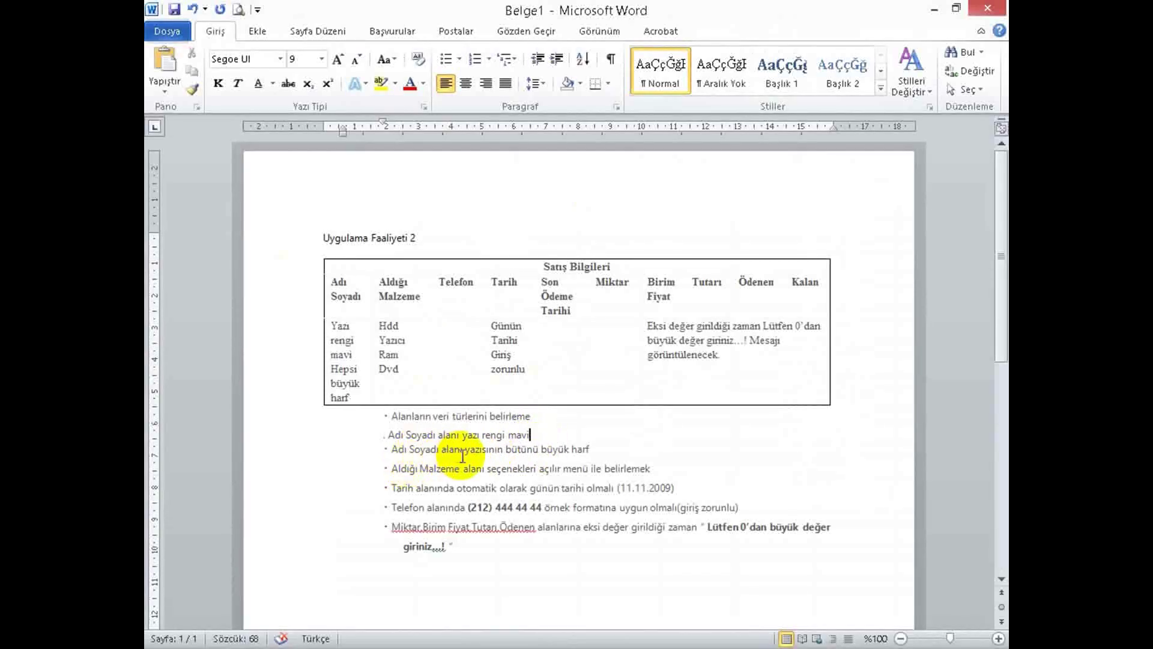
left_click(935, 9)
Start record 3 with a first name typed in lowercase letters, then return to Design view.
left_click(446, 202)
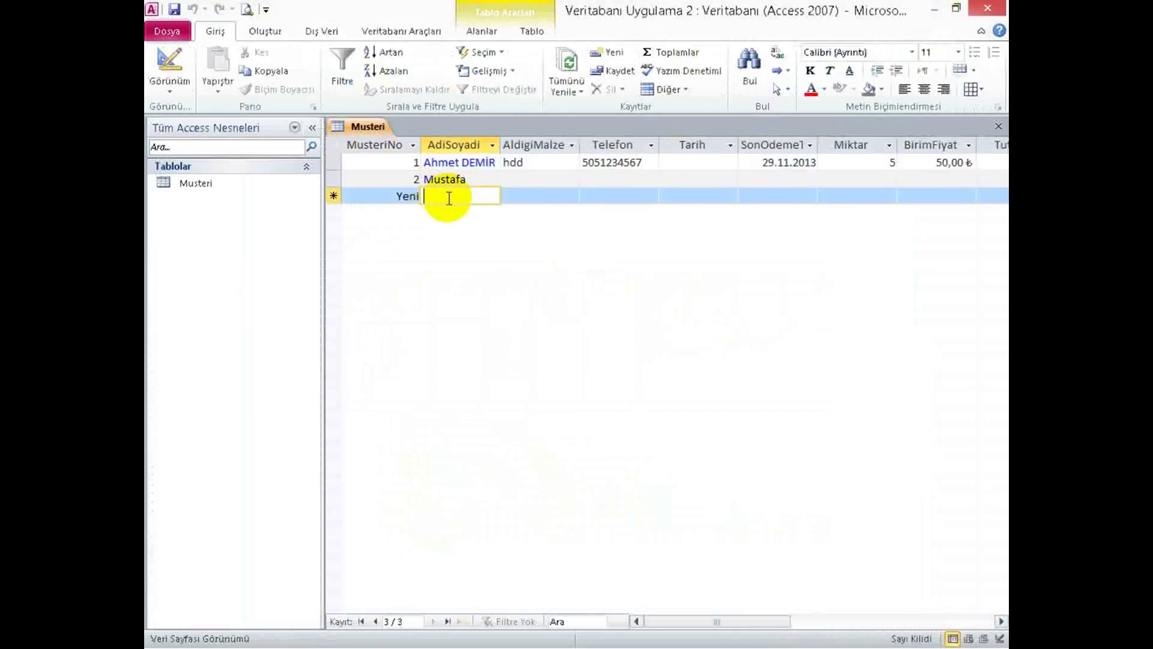
type("Jsdjsfhdjh")
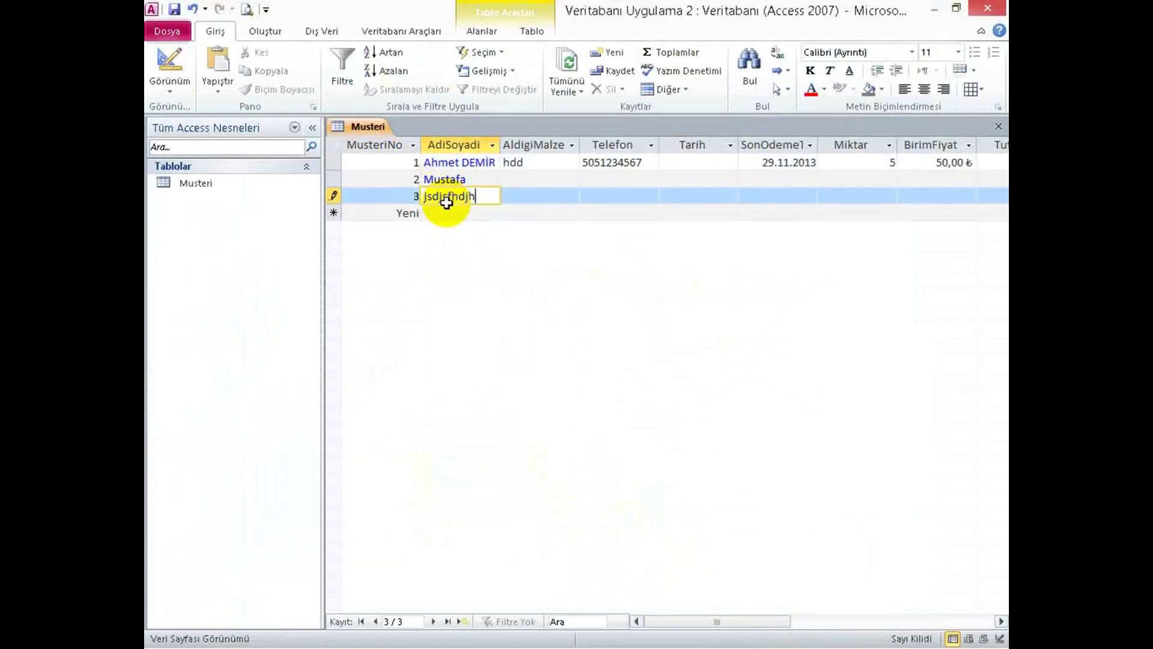
key("Tab")
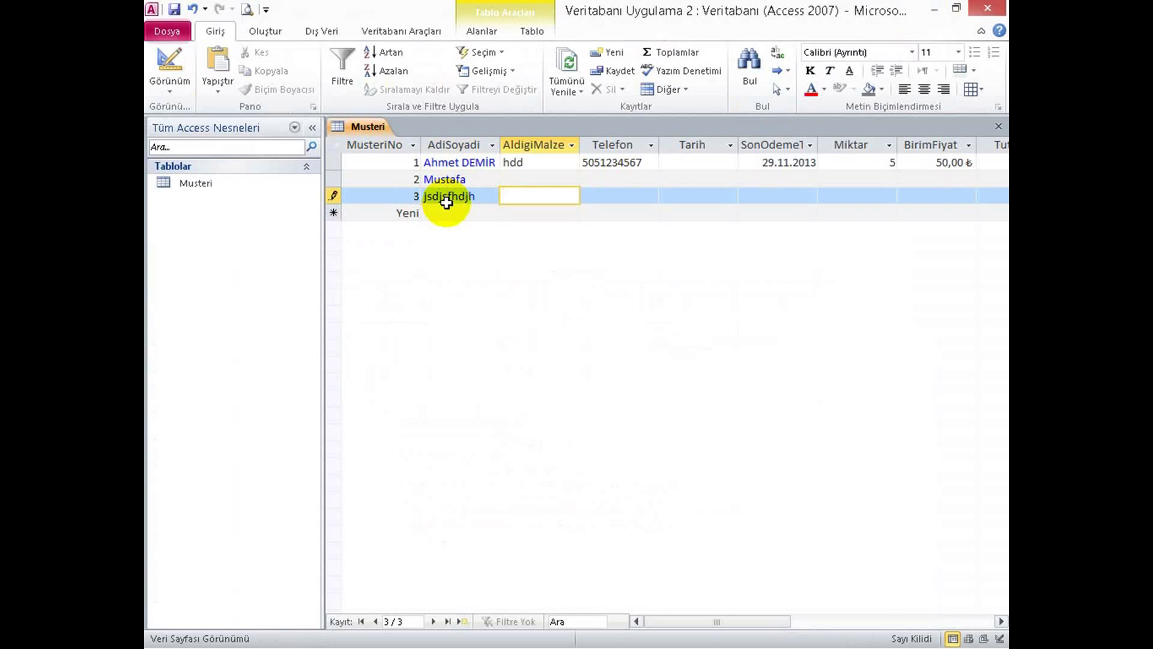
left_click_drag(476, 198, 381, 198)
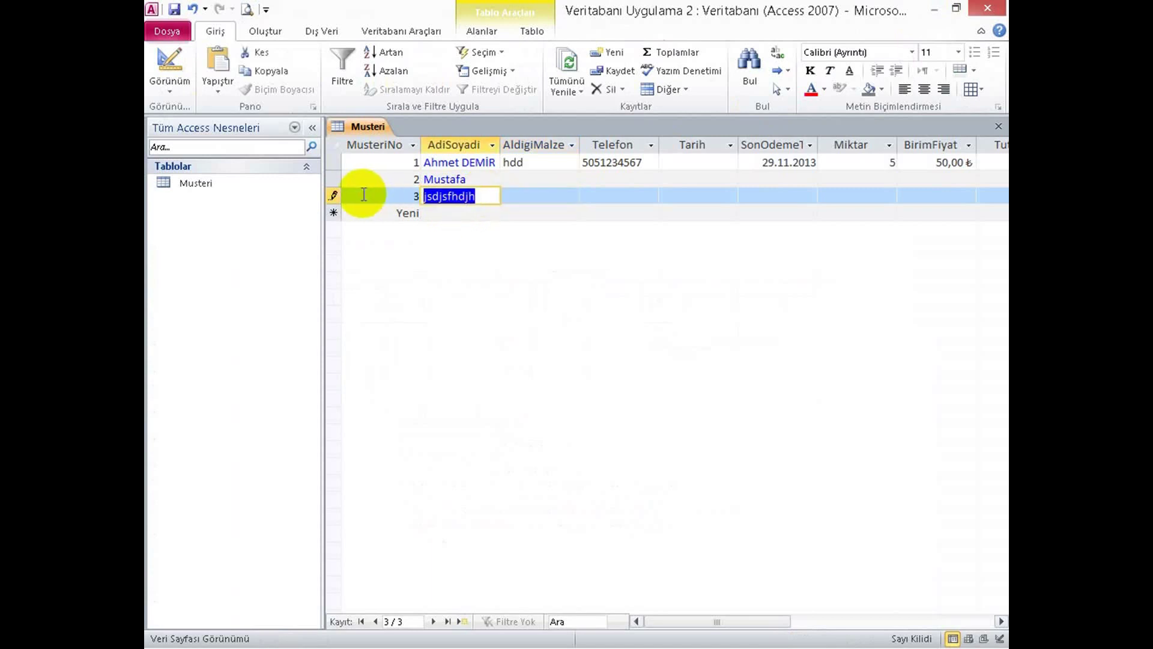
type("s")
key("BackSpace")
key("Caps_Lock")
type("HAKAN")
key("BackSpace")
key("BackSpace")
key("BackSpace")
key("BackSpace")
key("BackSpace")
key("Caps_Lock")
type("hasan")
key("Tab")
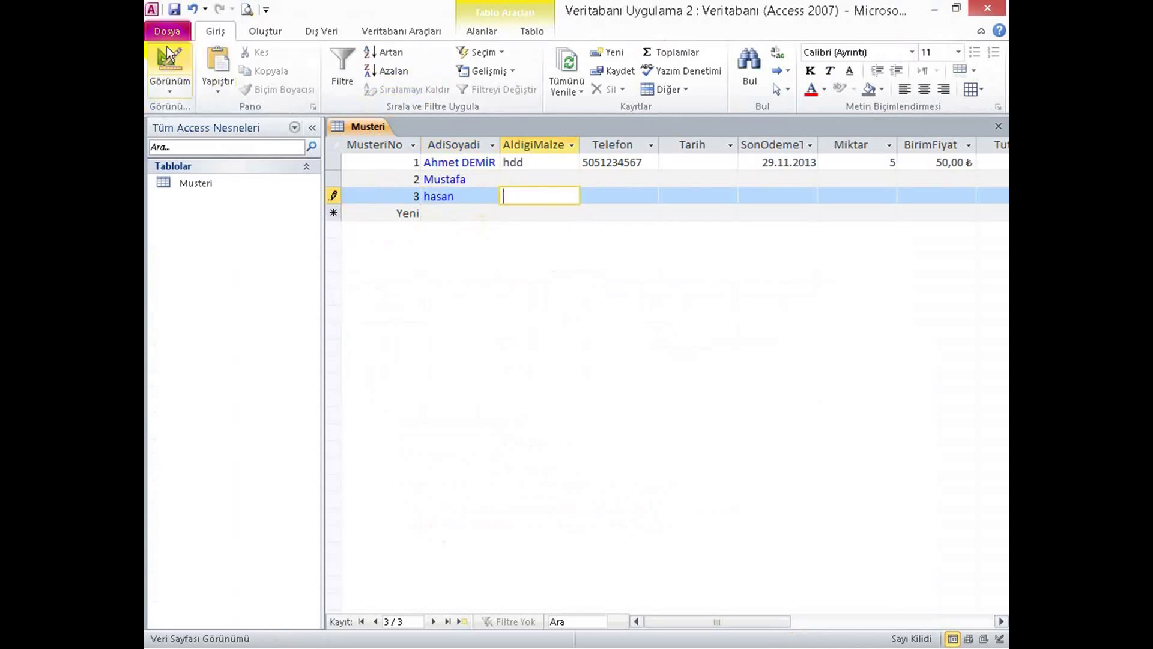
left_click_drag(460, 197, 406, 196)
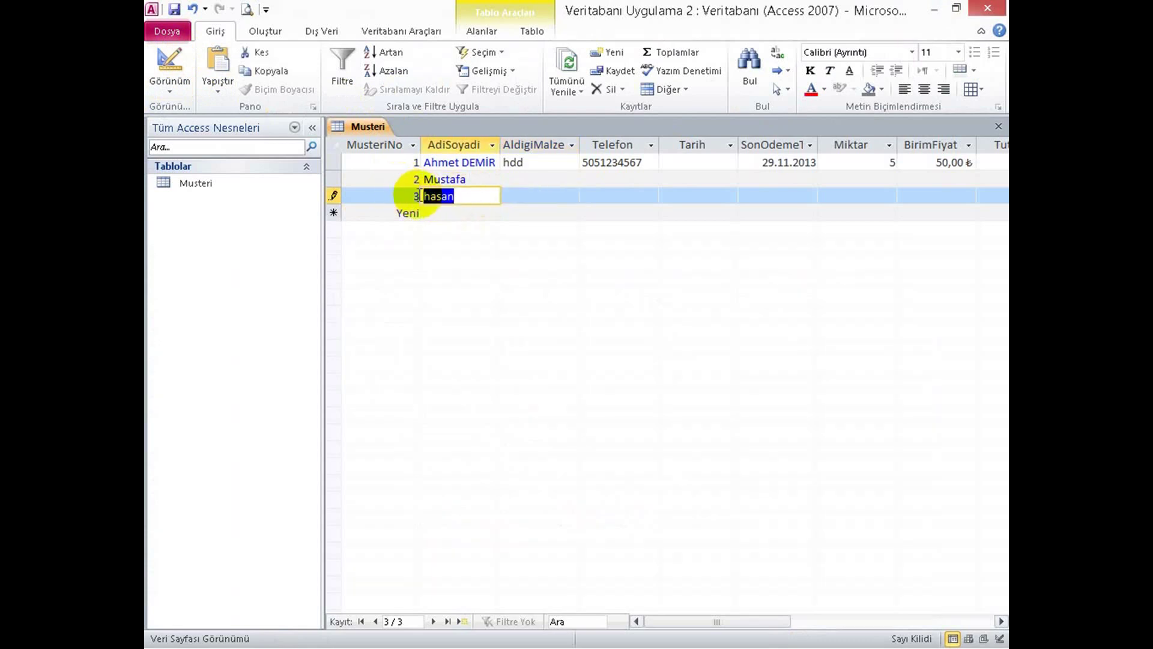
left_click(173, 58)
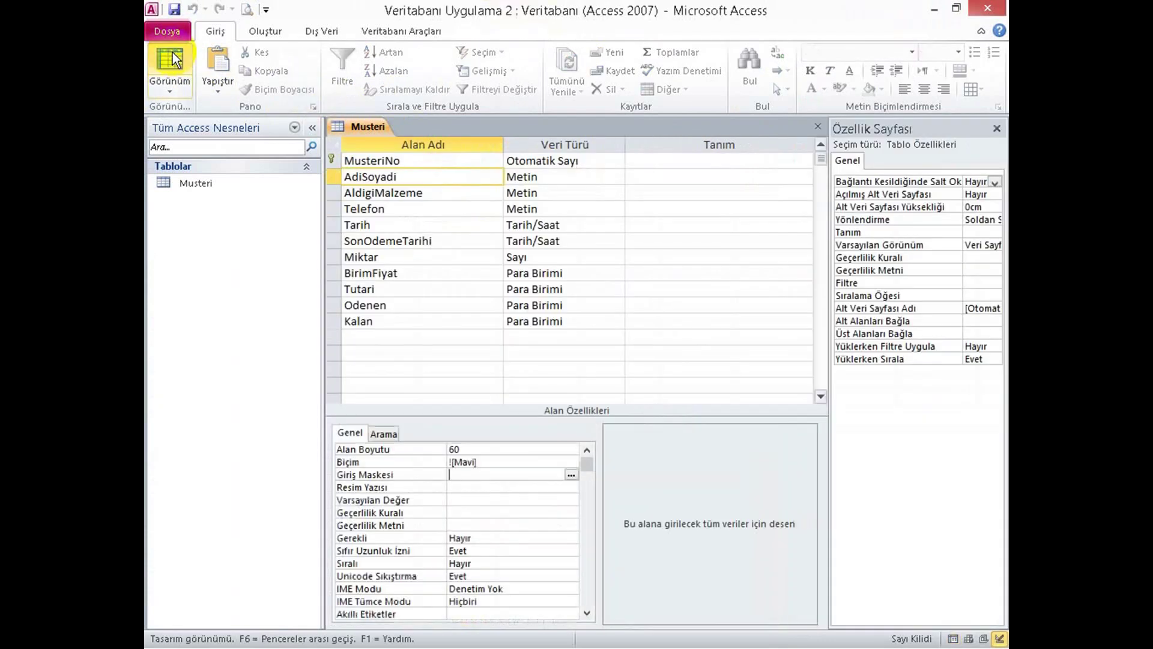
Change the AdiSoyadi format to !>[Mavi], save, check the uppercase blue names, then reopen Design view.
left_click(455, 462)
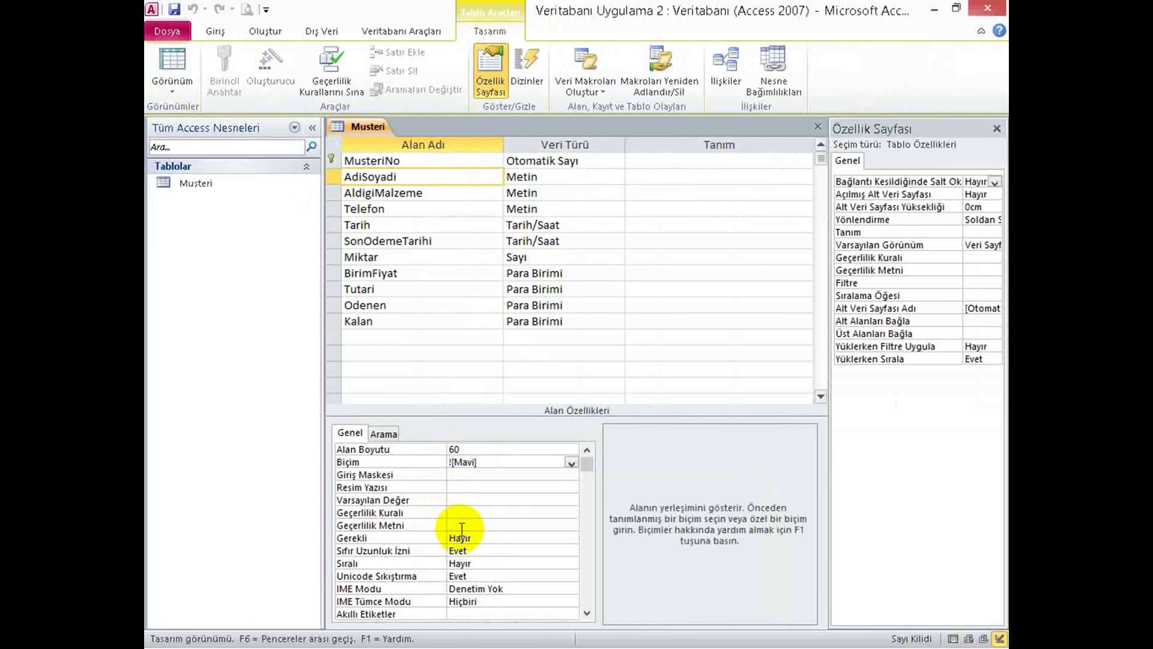
type("<")
key("BackSpace")
type(">")
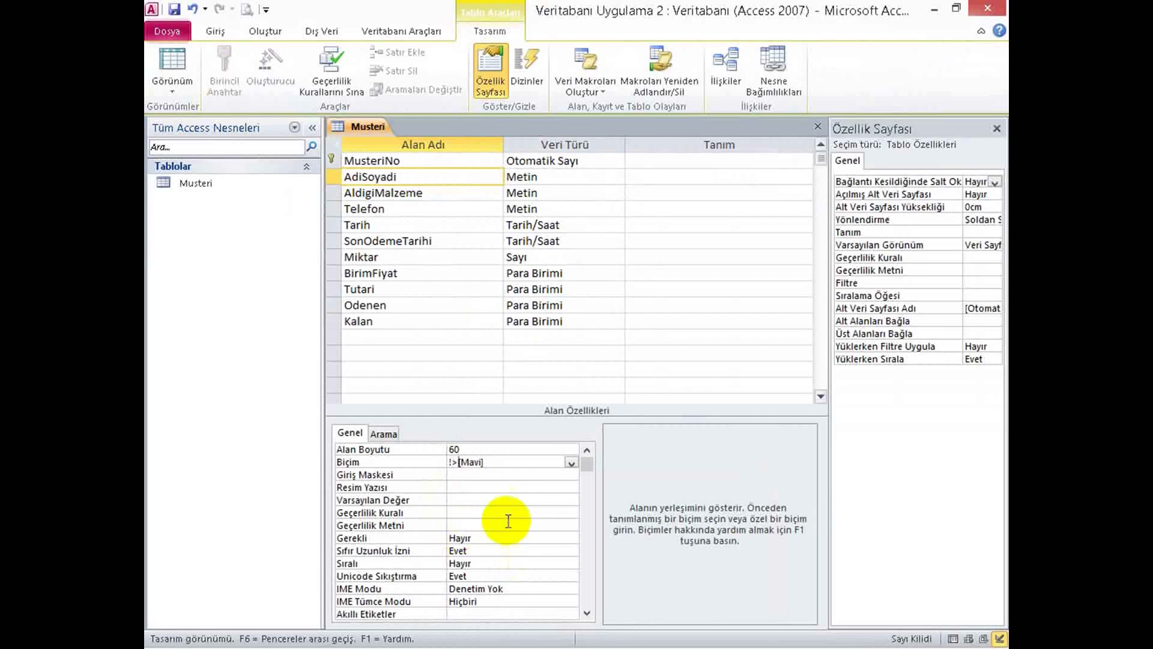
left_click(504, 513)
left_click(167, 60)
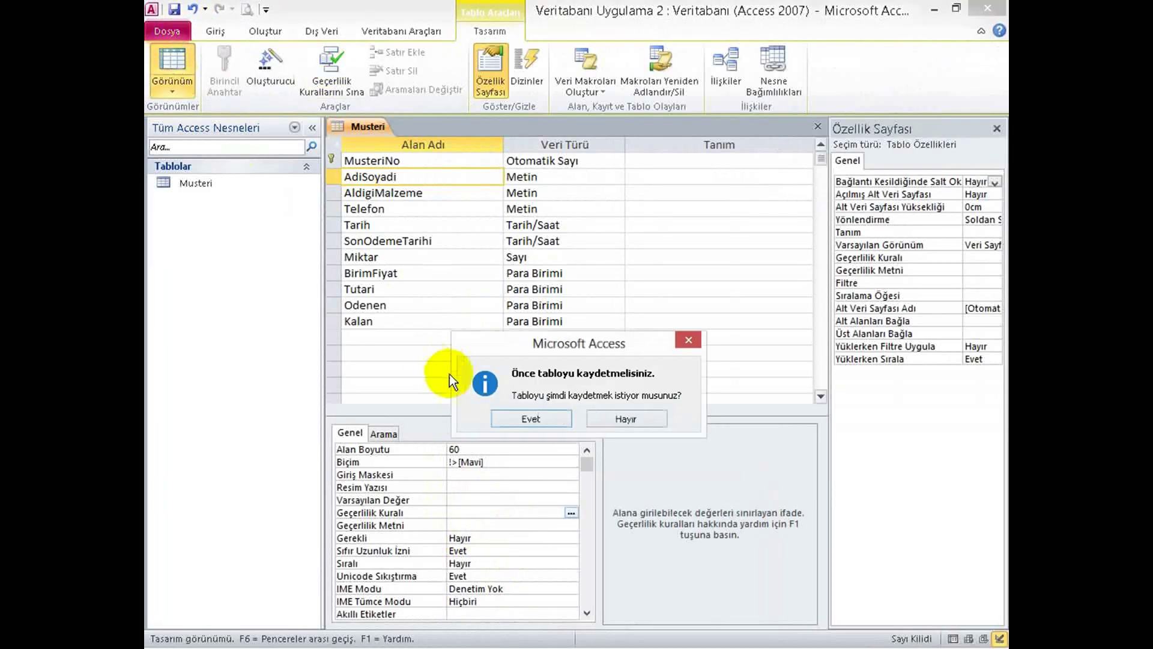
left_click(541, 423)
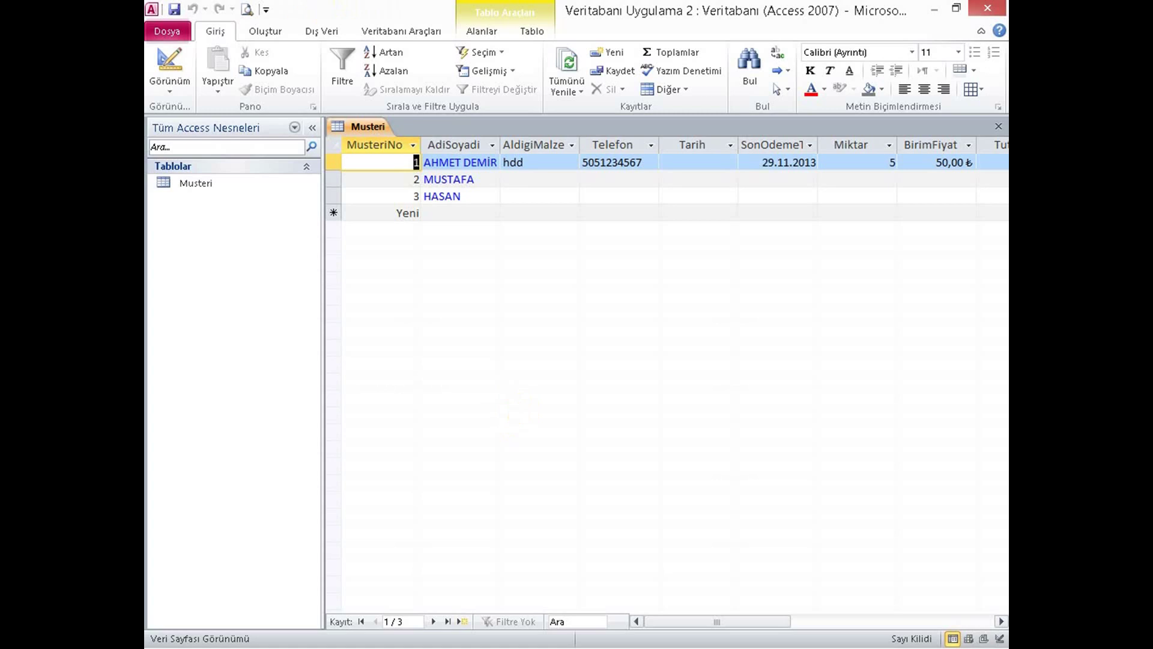
left_click(168, 60)
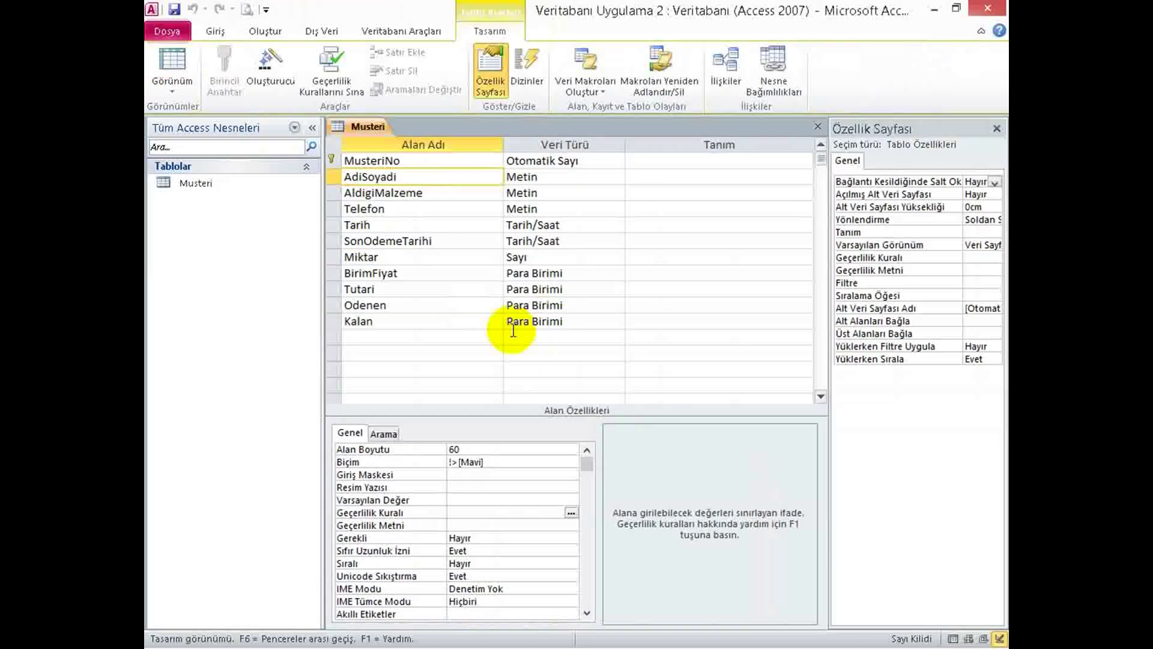
Remove the > from AdiSoyadi's format so it reads ![Mavi] again.
left_click(455, 460)
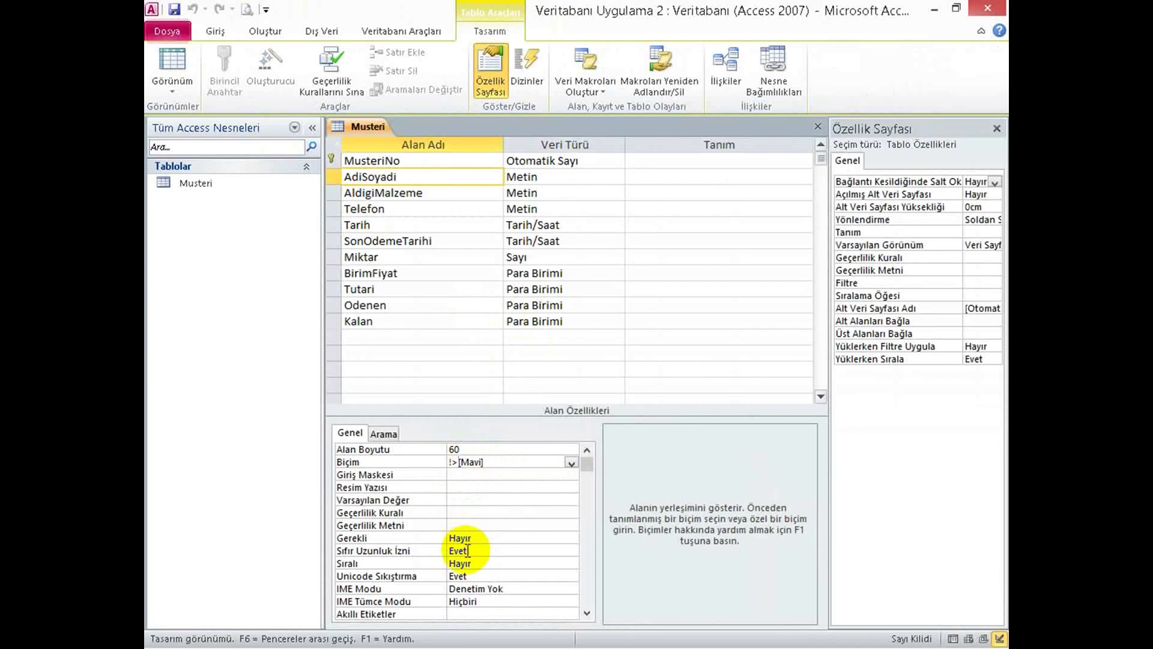
left_click(458, 475)
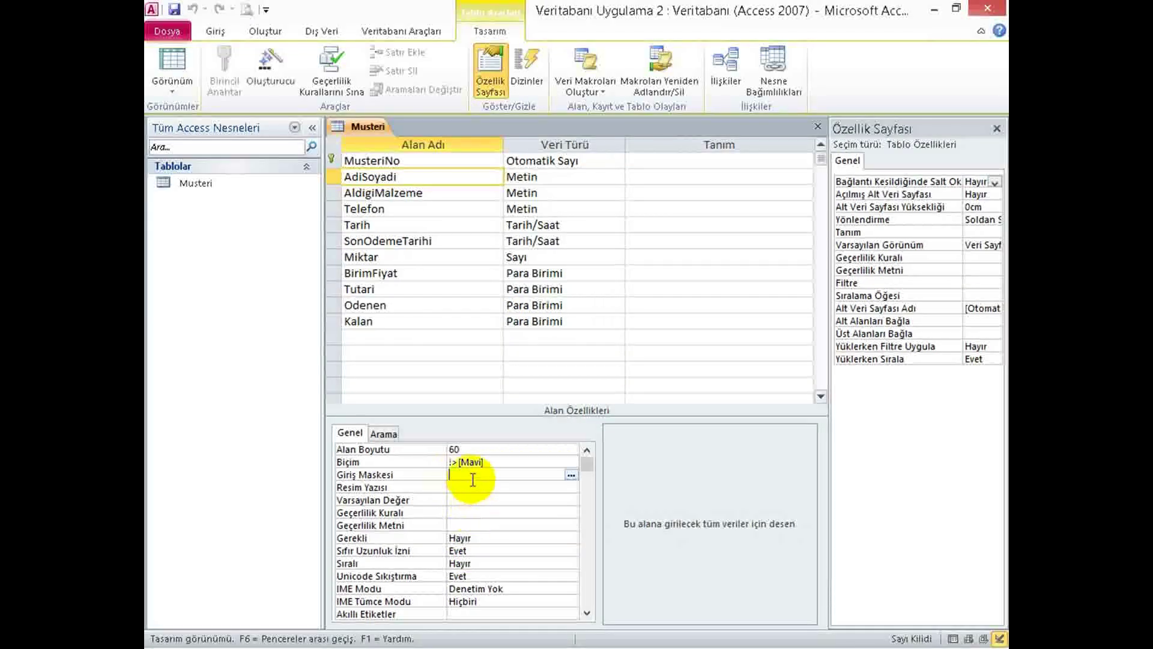
left_click(454, 462)
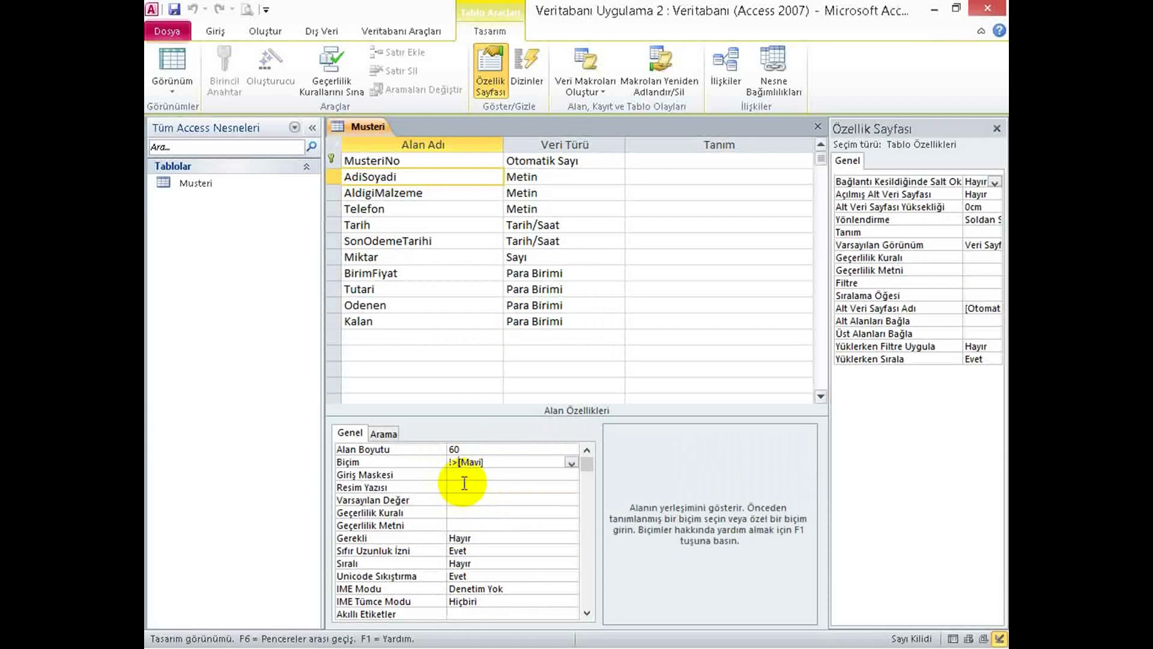
left_click(458, 462)
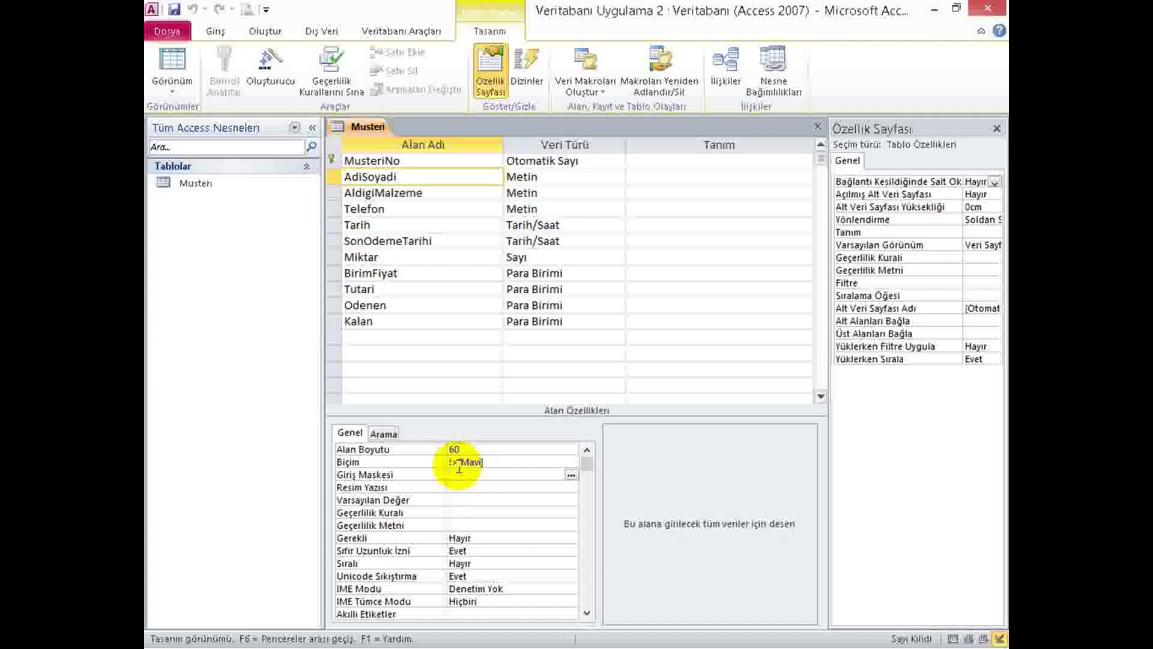
left_click(455, 462)
key("BackSpace")
key("BackSpace")
Set AdiSoyadi's input mask to >L< followed by a long string of L placeholders.
left_click(453, 474)
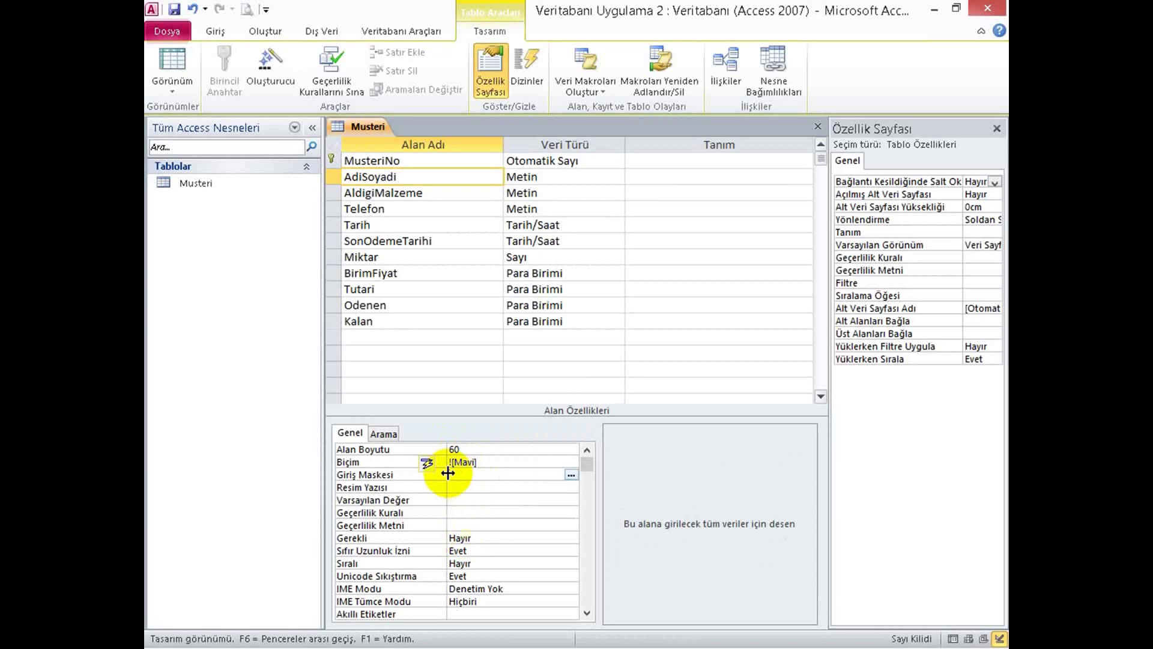
type(">LLL")
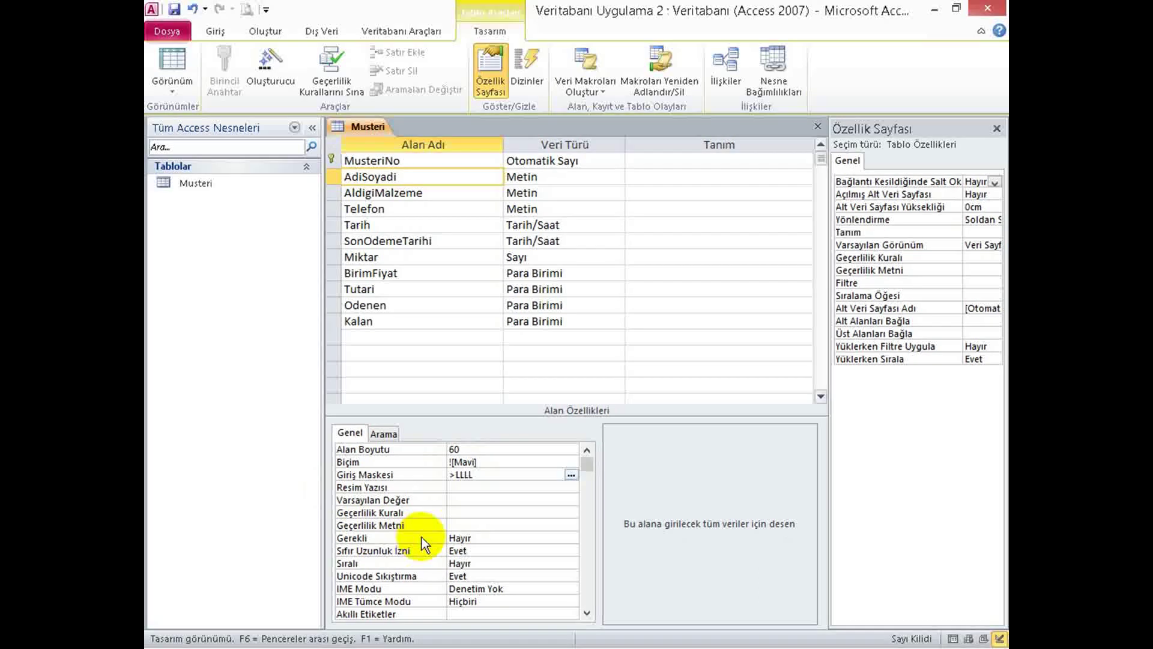
type("L")
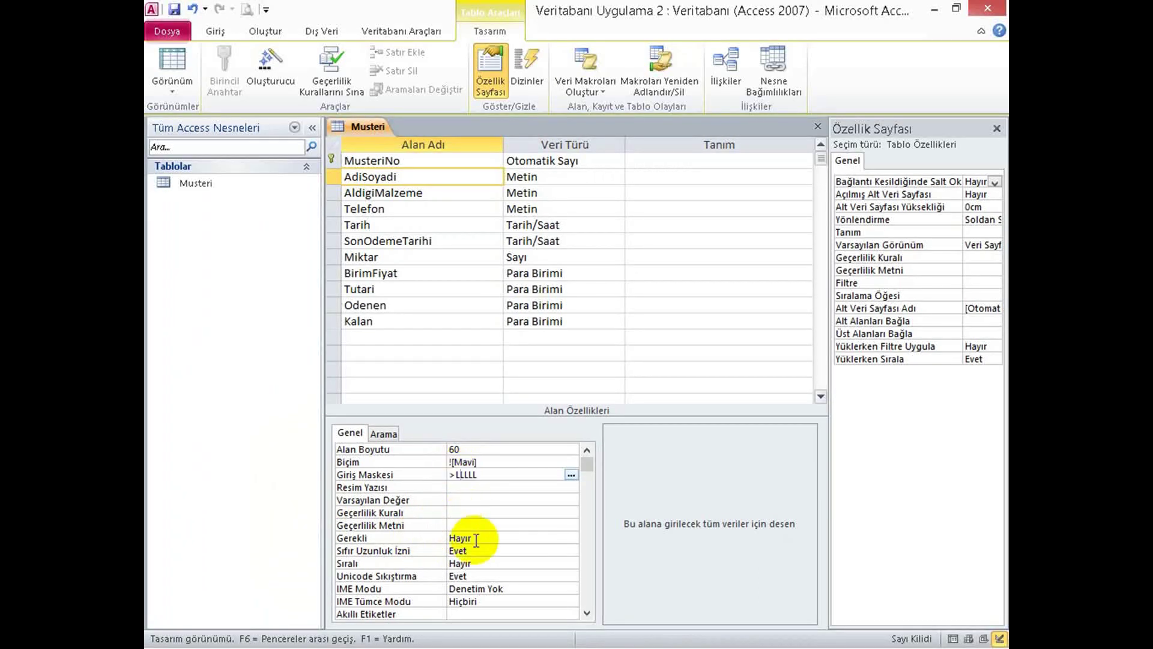
type("<")
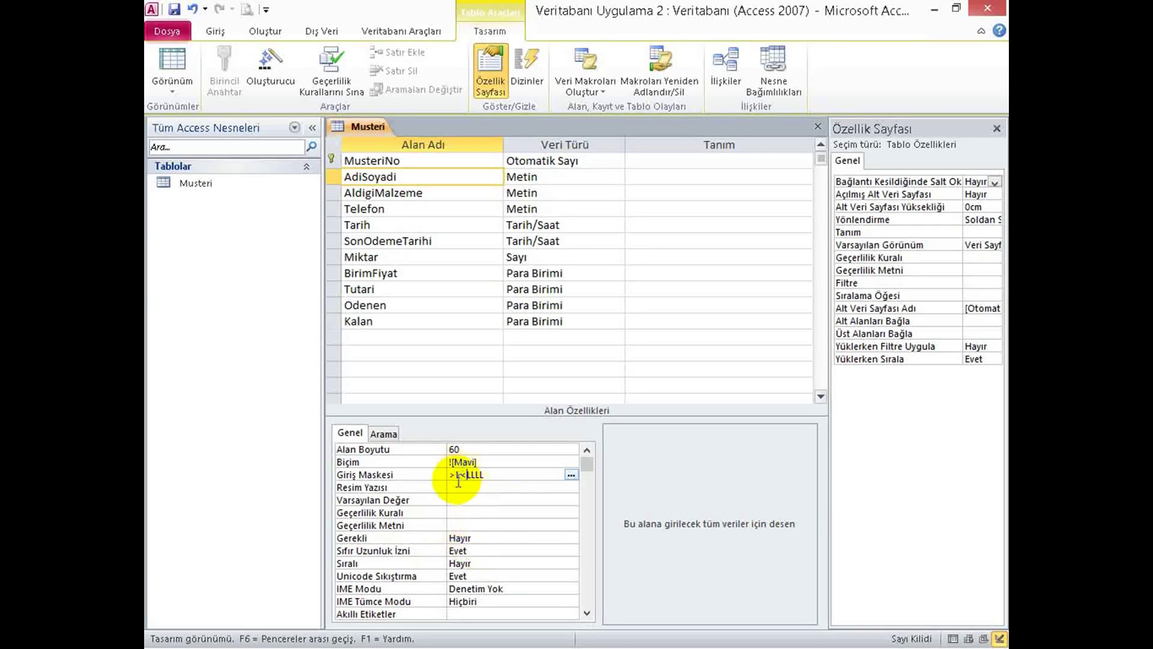
left_click(459, 474)
left_click_drag(459, 474, 464, 473)
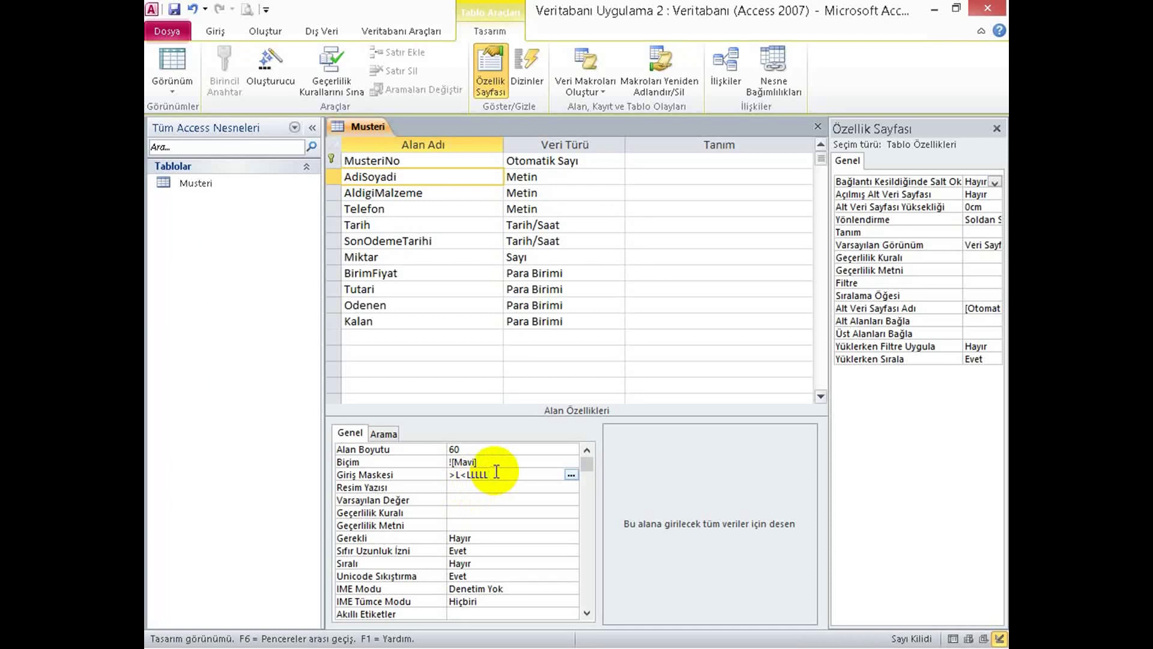
key("BackSpace")
type("L")
double_click(490, 478)
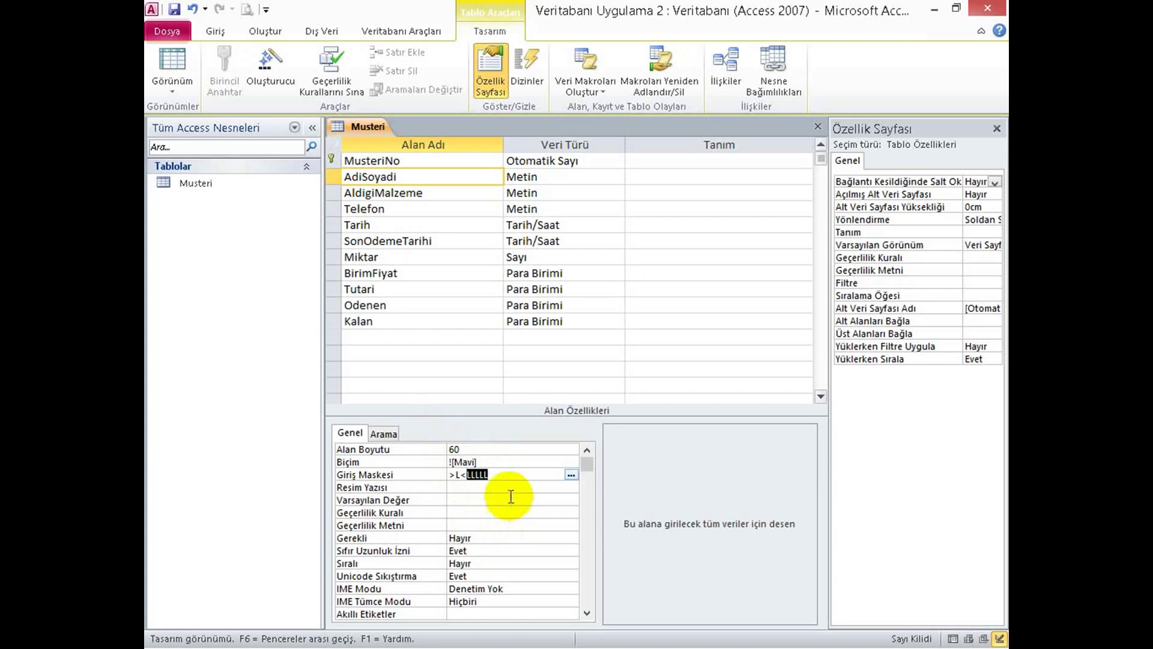
left_click(501, 474)
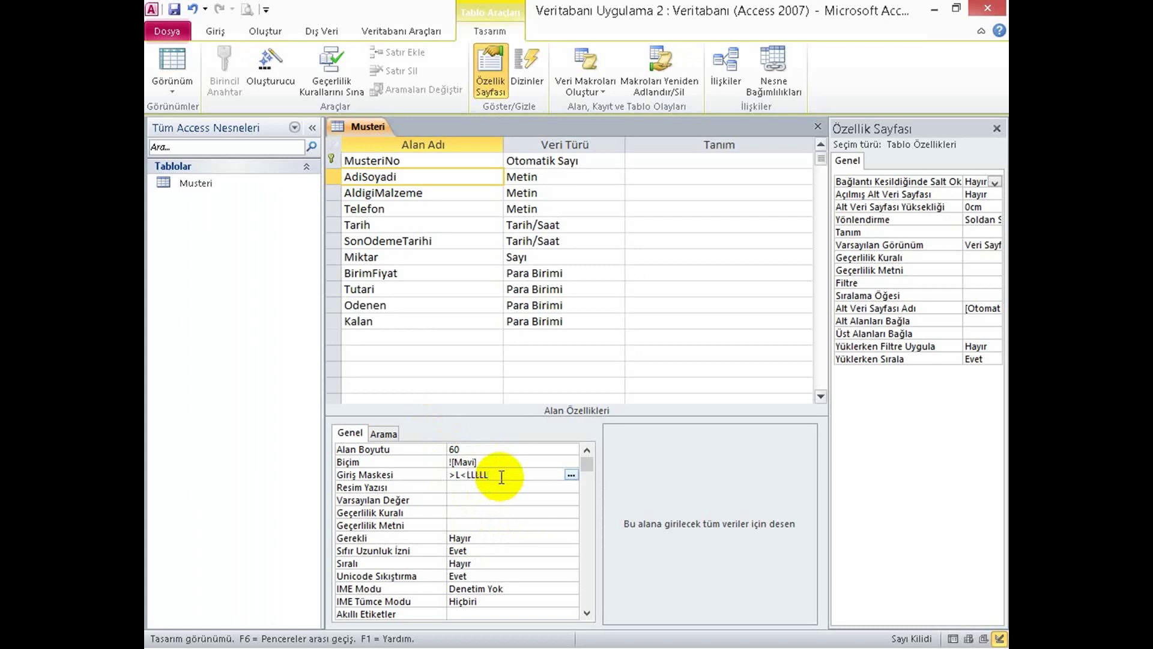
type("LLLLL")
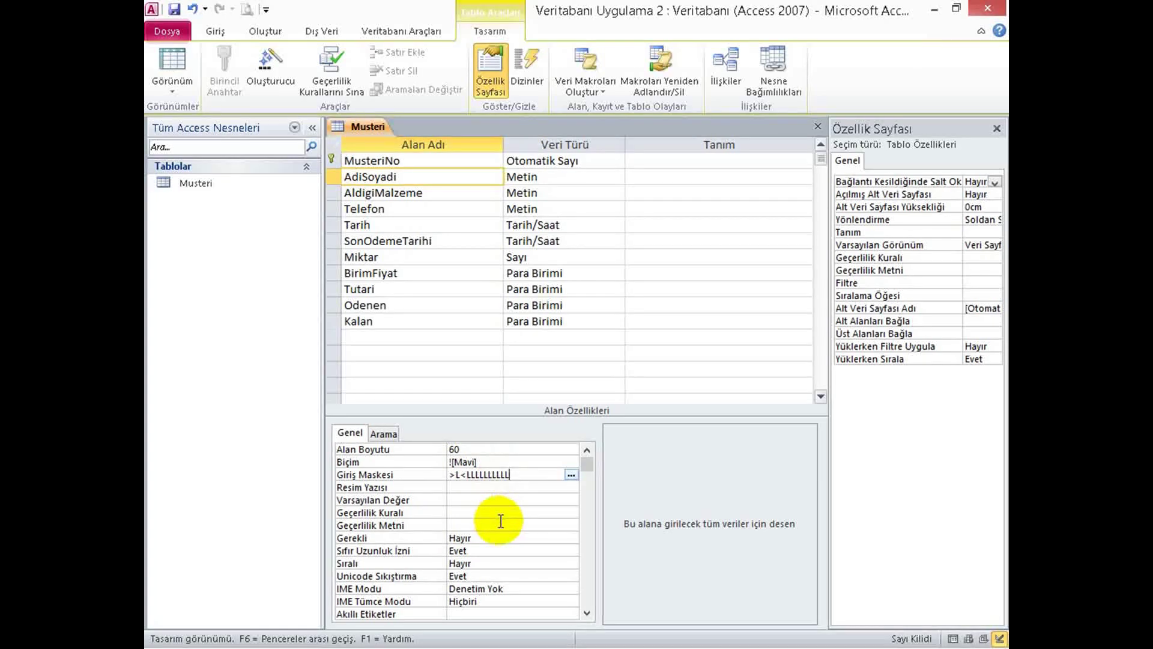
type("LLLLL")
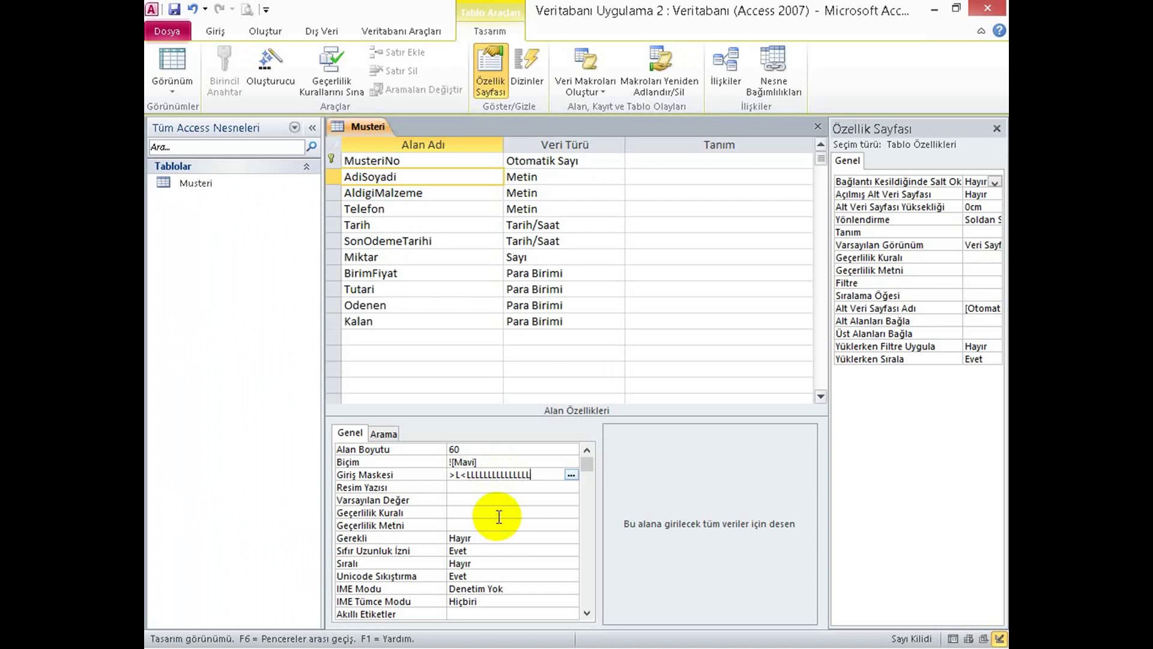
type("LLLLLLLLLLLLLL")
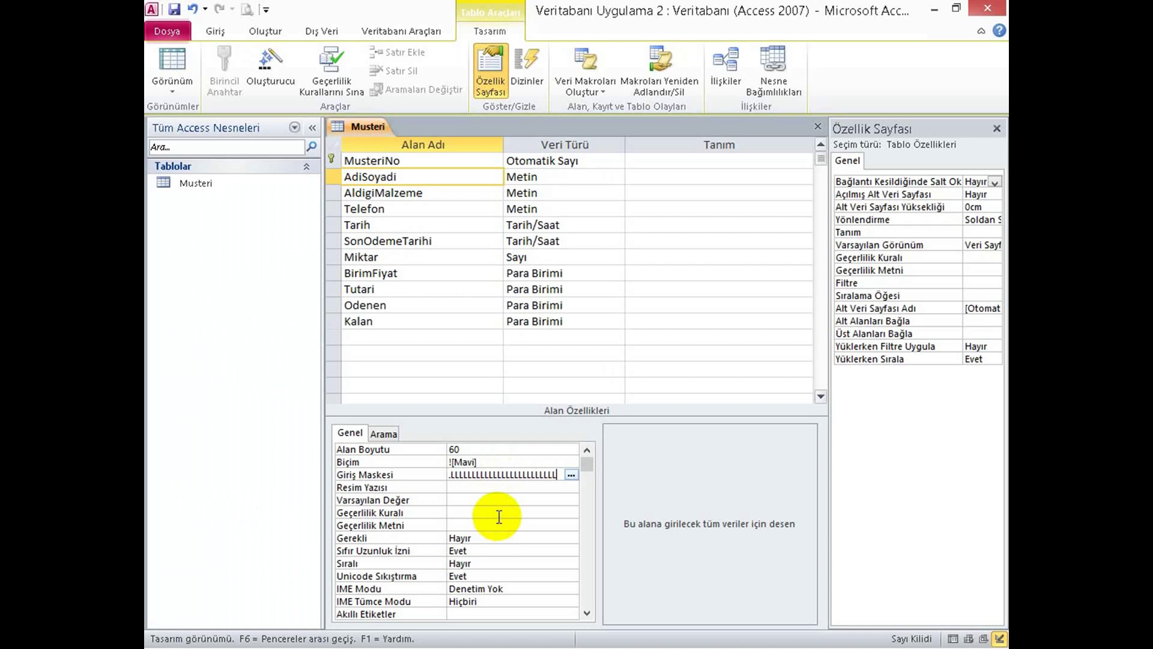
left_click(181, 60)
Save the design and retype record 3's name with an initial capital to test the mask.
left_click(532, 419)
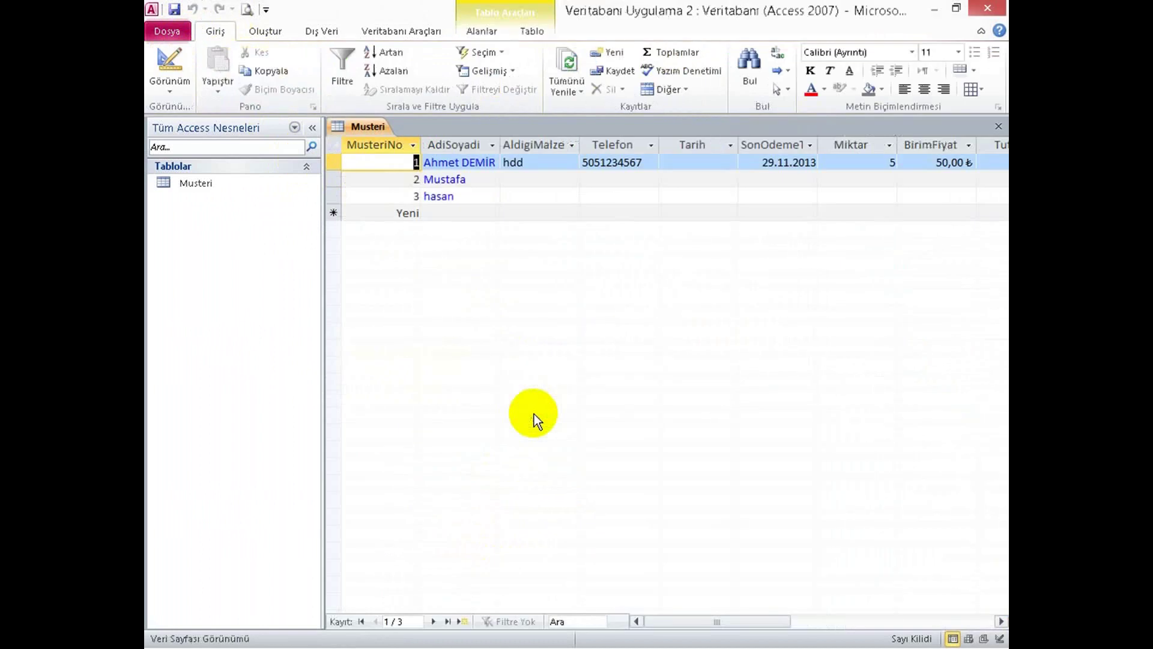
left_click(437, 197)
type("H")
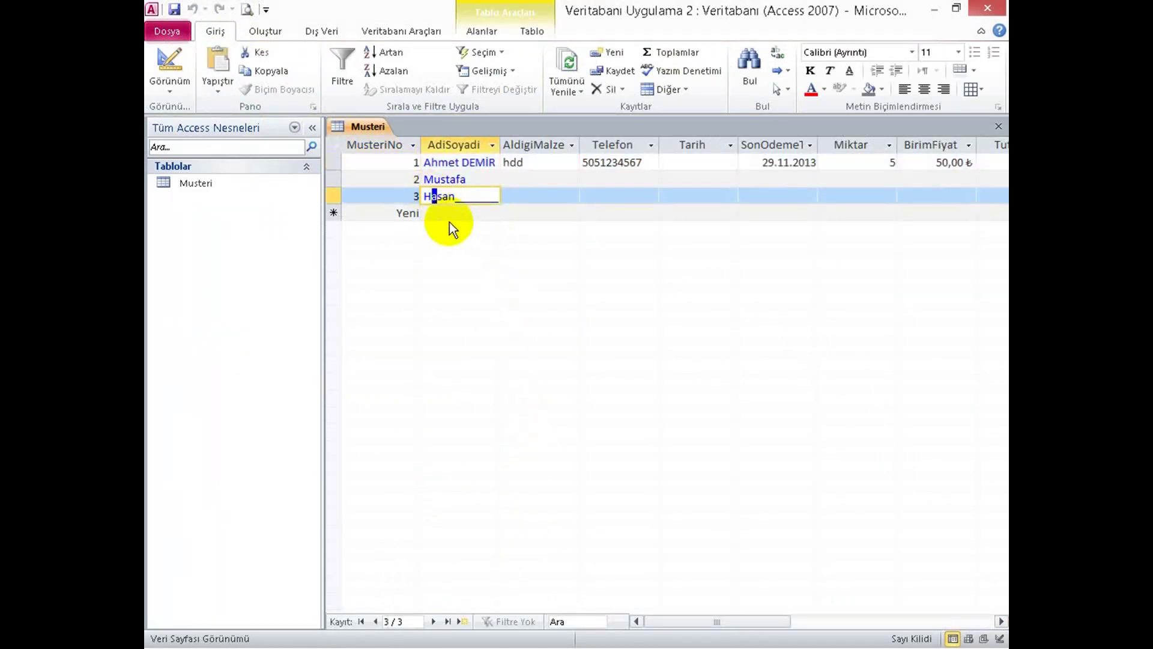
key("Escape")
key("Tab")
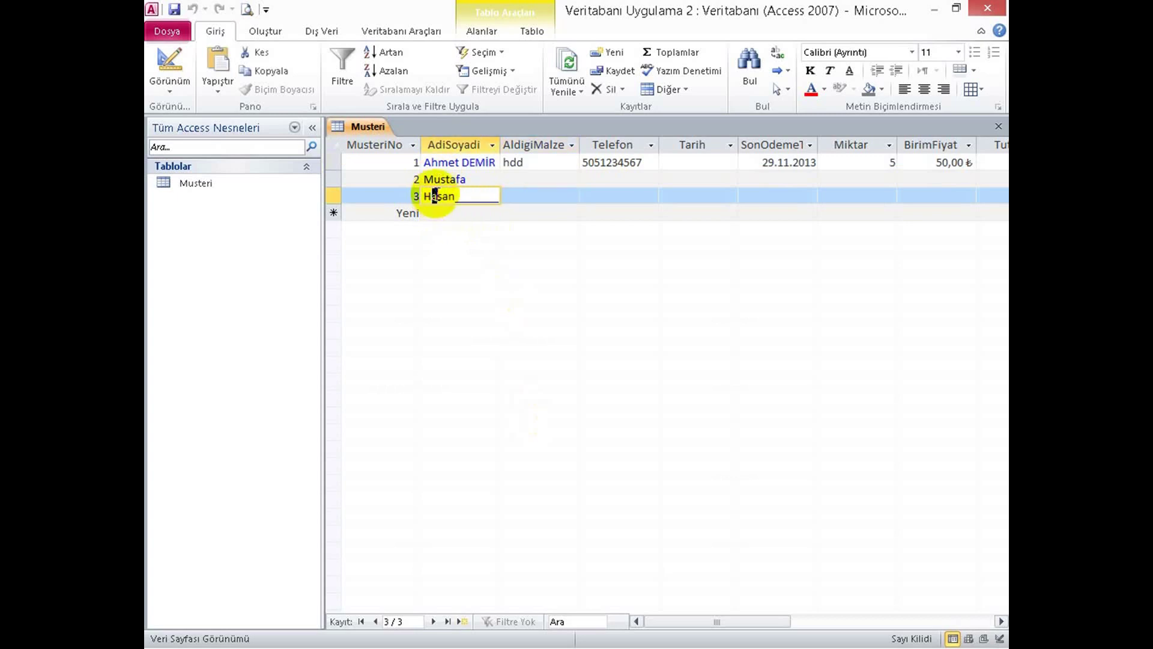
double_click(430, 196)
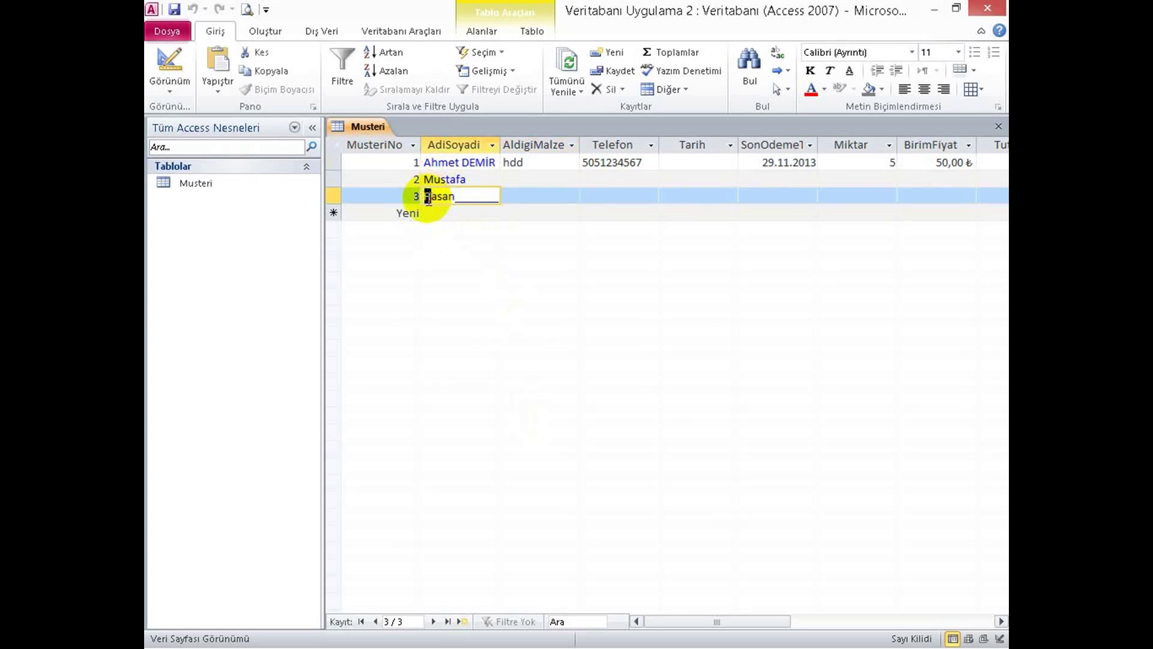
key("Tab")
key("Tab")
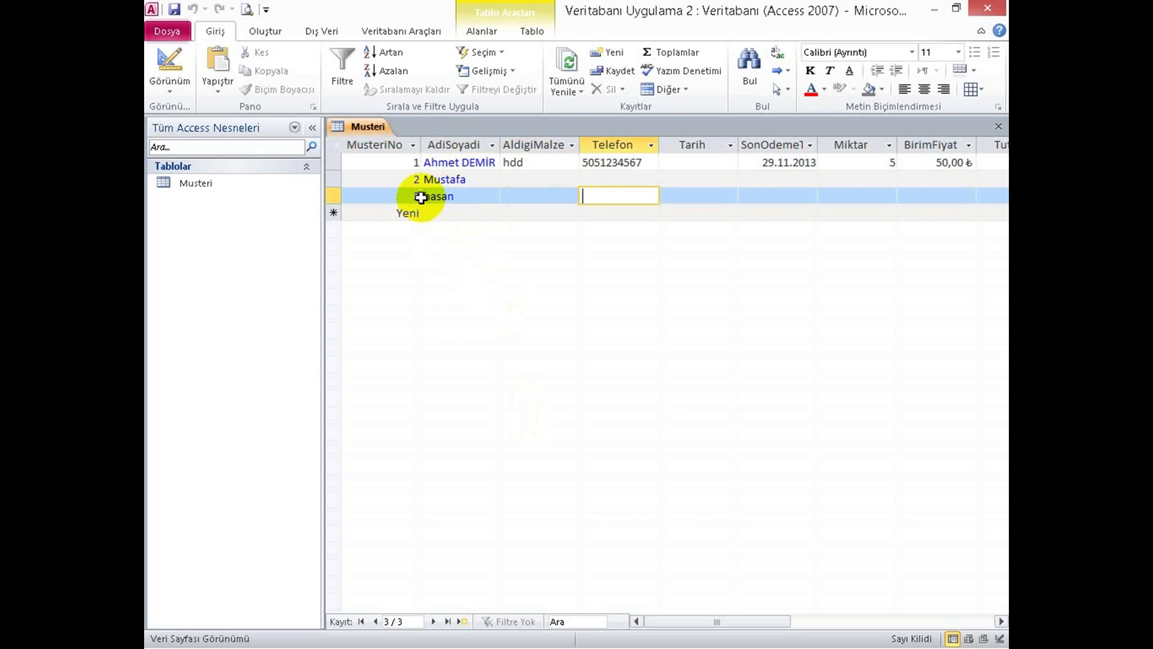
left_click(432, 196)
type("H")
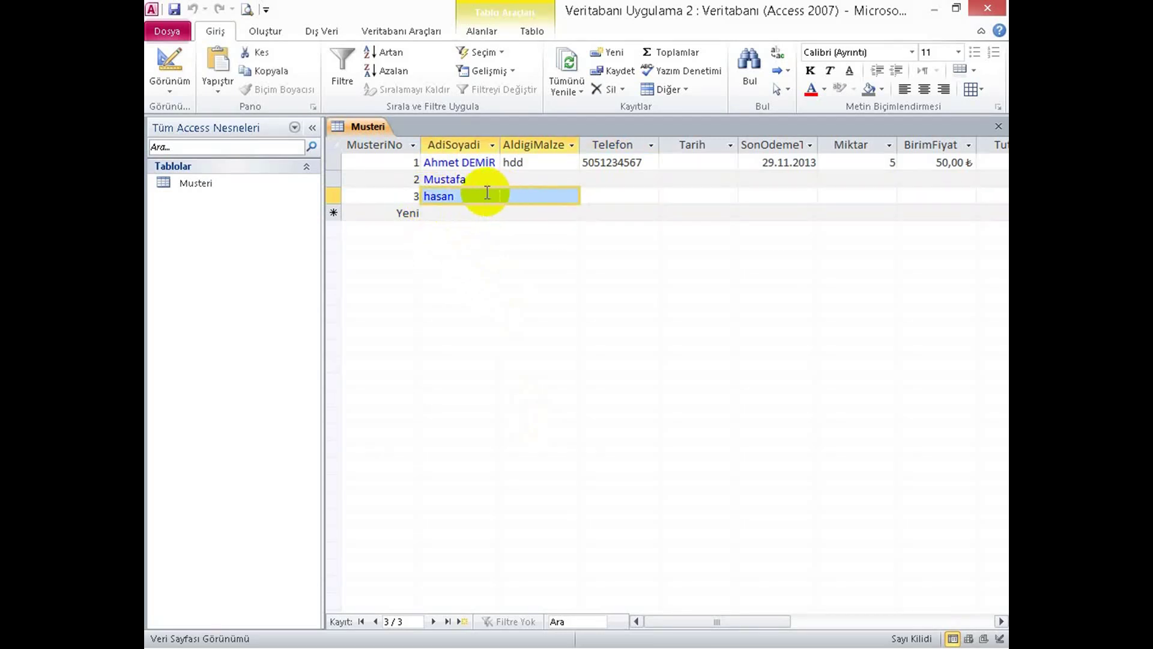
key("Tab")
key("shift+Tab")
key("Caps_Lock")
key("BackSpace")
type("AH")
key("BackSpace")
key("BackSpace")
key("Caps_Lock")
type("A")
key("BackSpace")
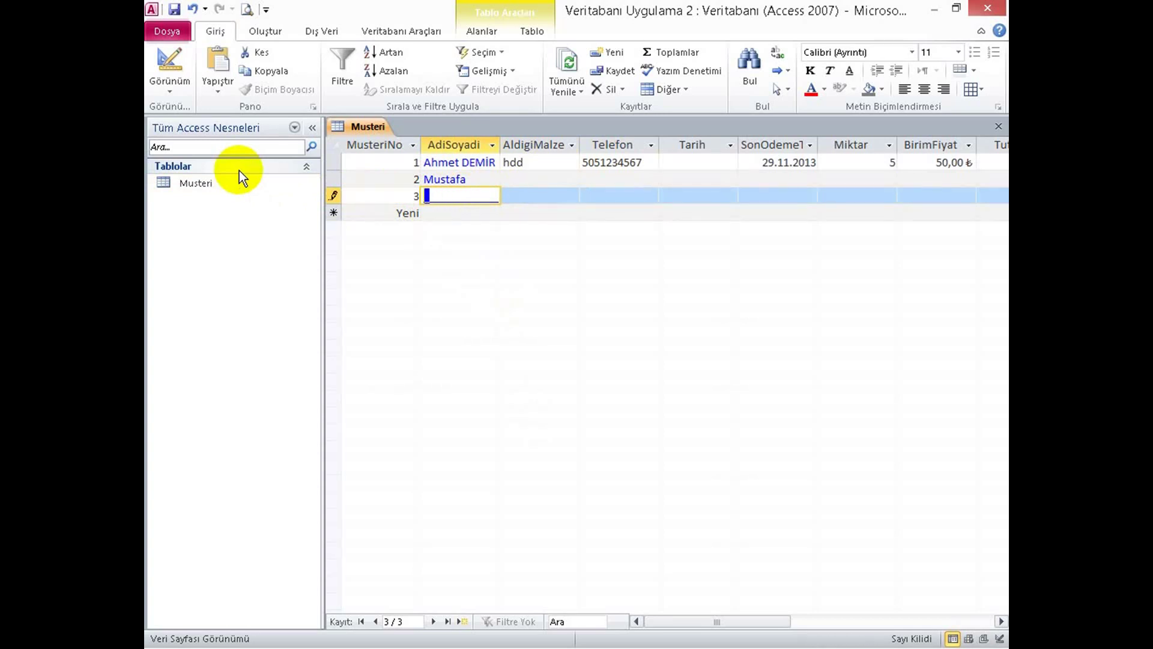
key("Caps_Lock")
type("Hasan")
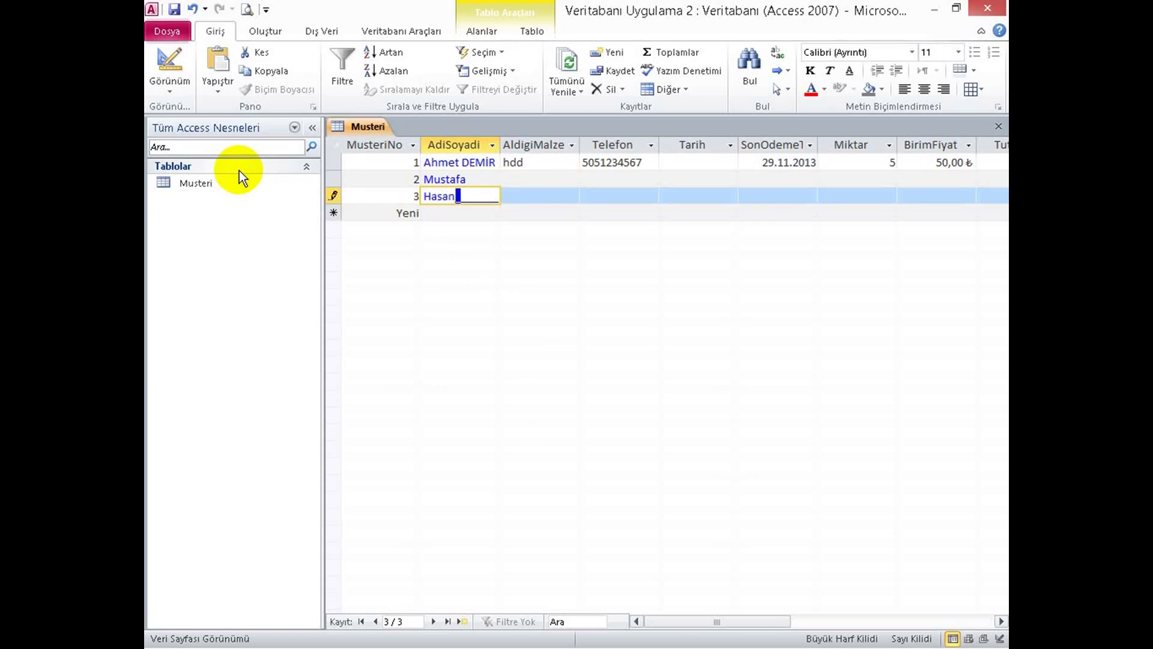
key("Return")
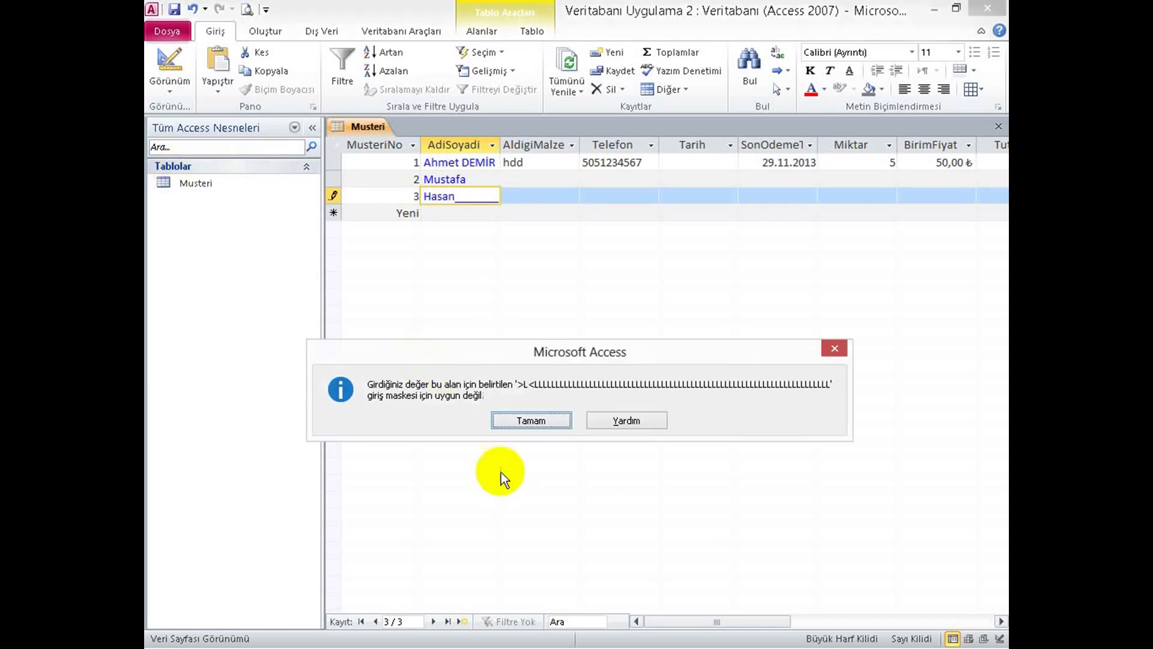
Dismiss the repeated input-mask error messages and abandon the edit, restoring the lowercase name.
left_click(519, 422)
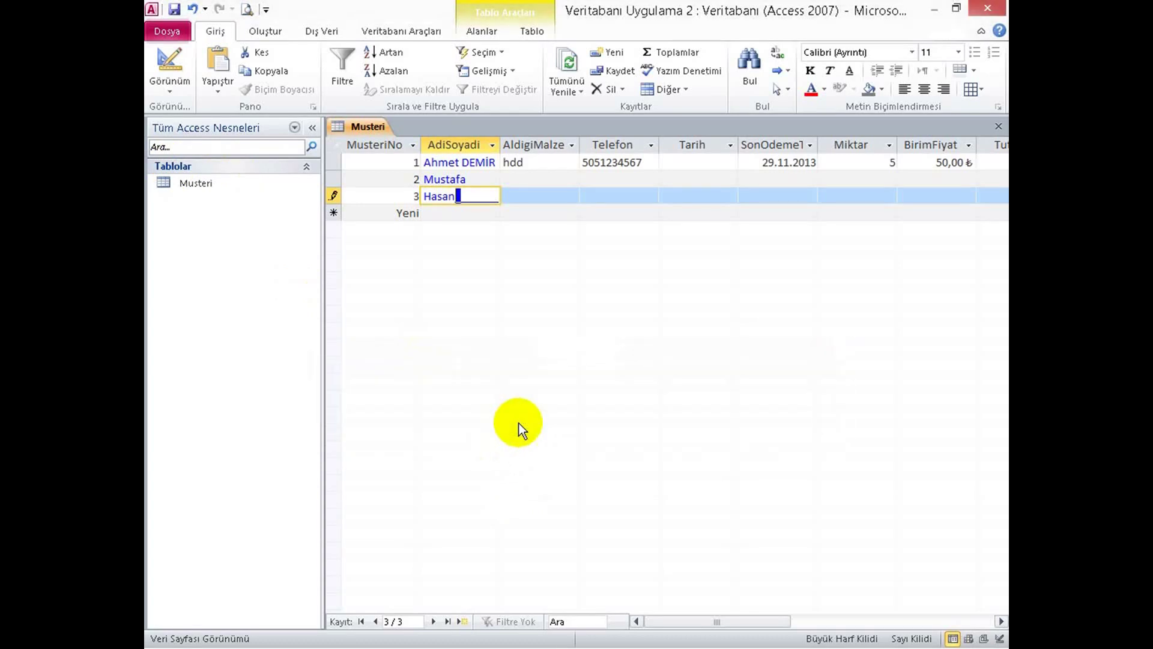
key("Return")
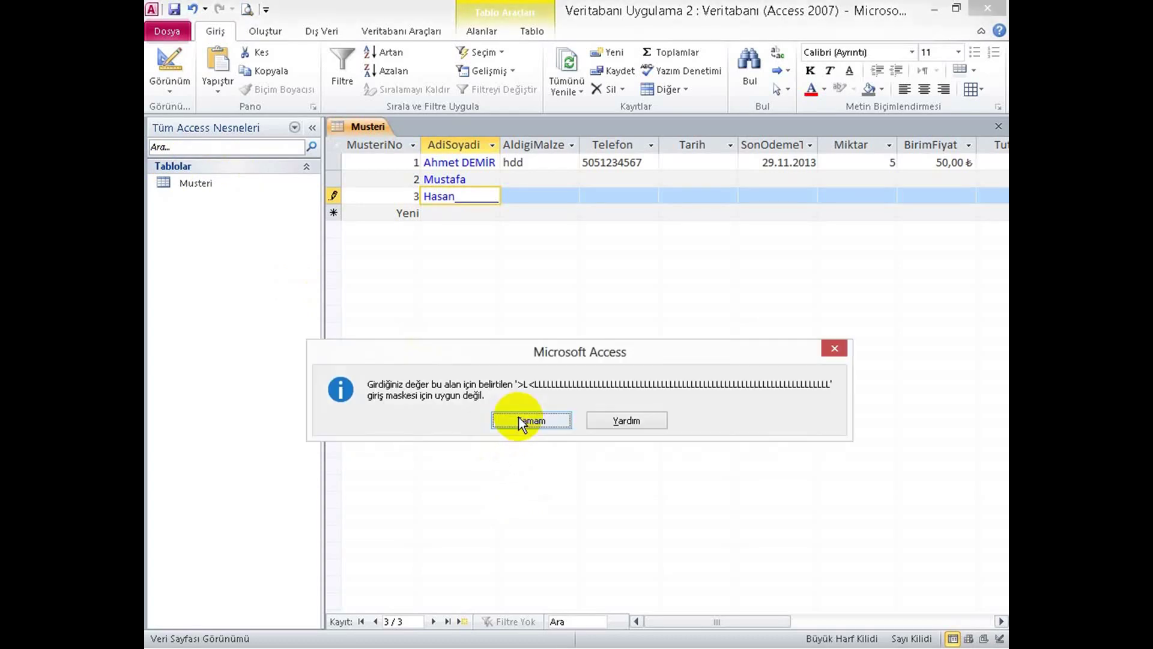
left_click(520, 422)
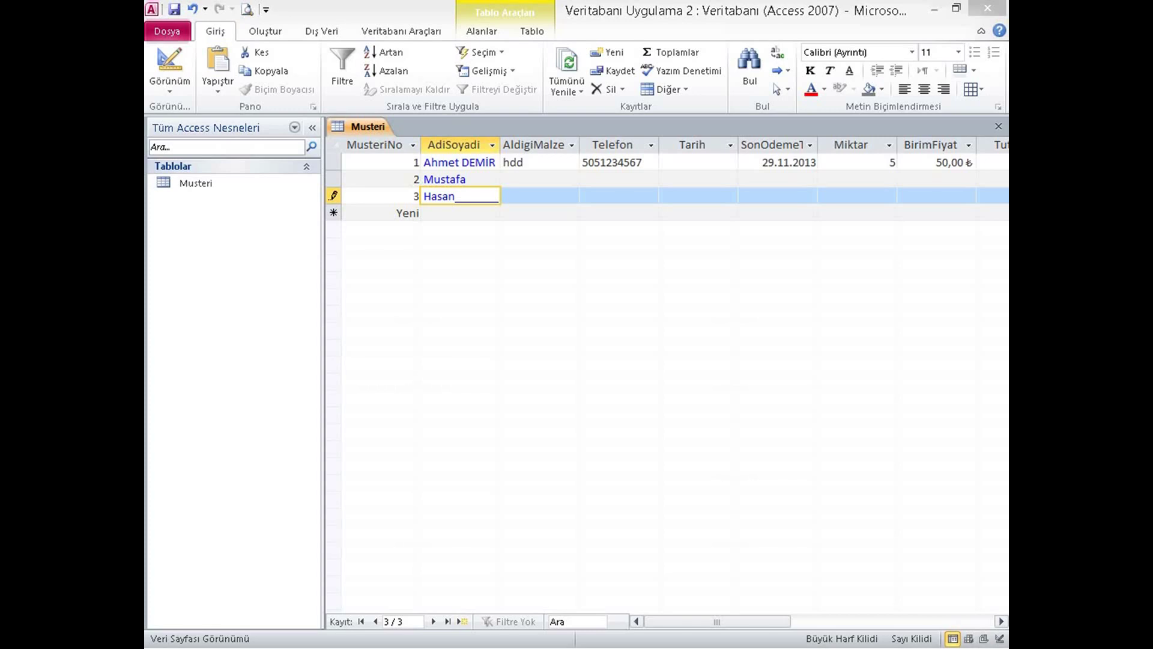
key("Return")
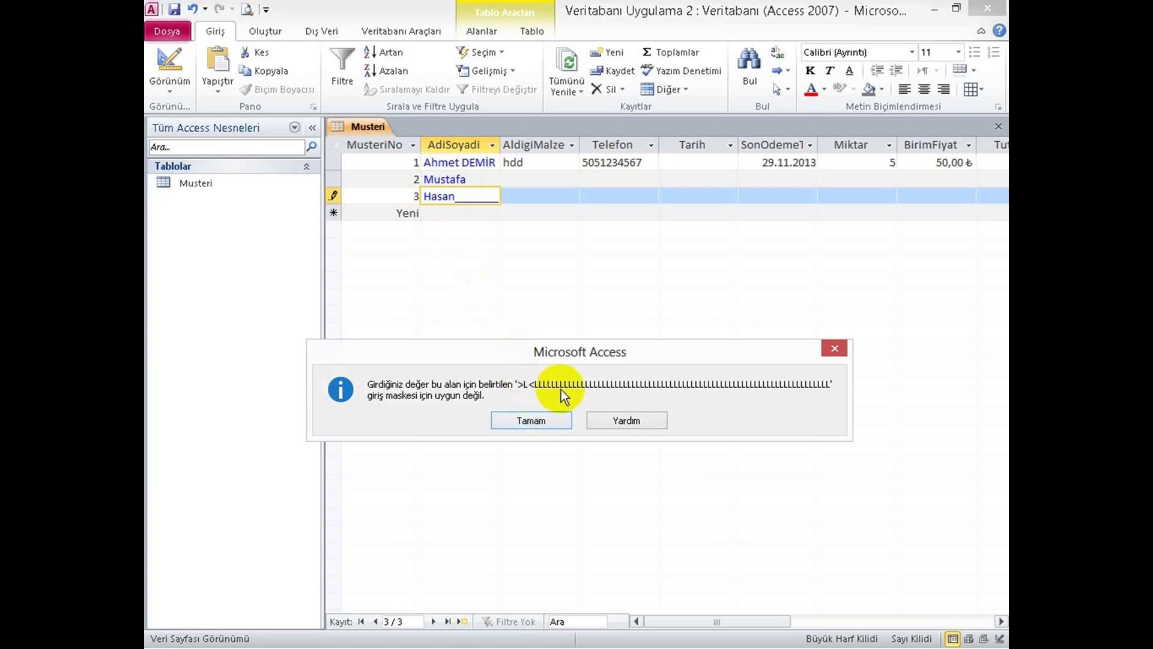
key("Return")
key("Escape")
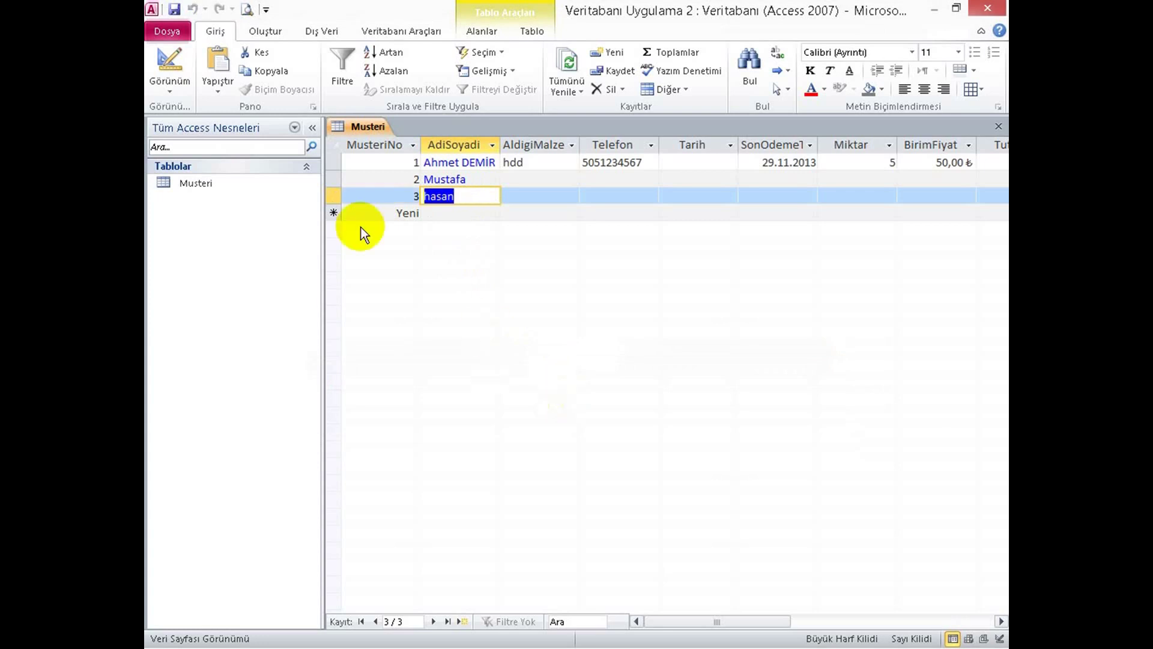
Change AdiSoyadi's input mask to >?< followed by twenty ? placeholders, then switch to the datasheet.
left_click(163, 58)
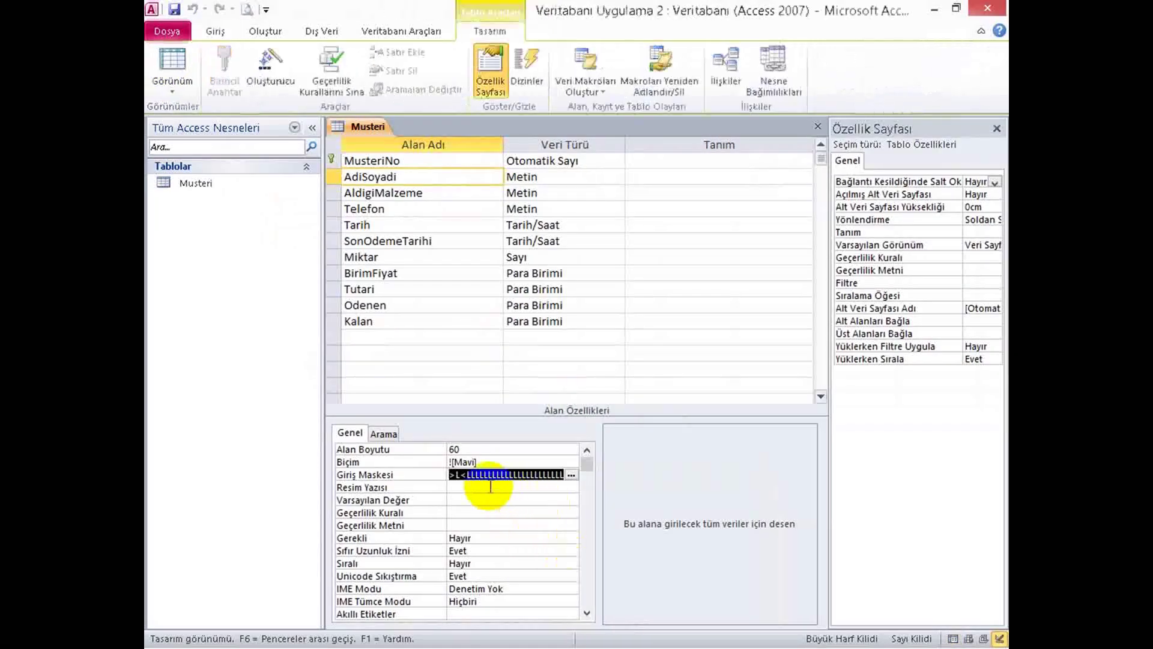
left_click(458, 474)
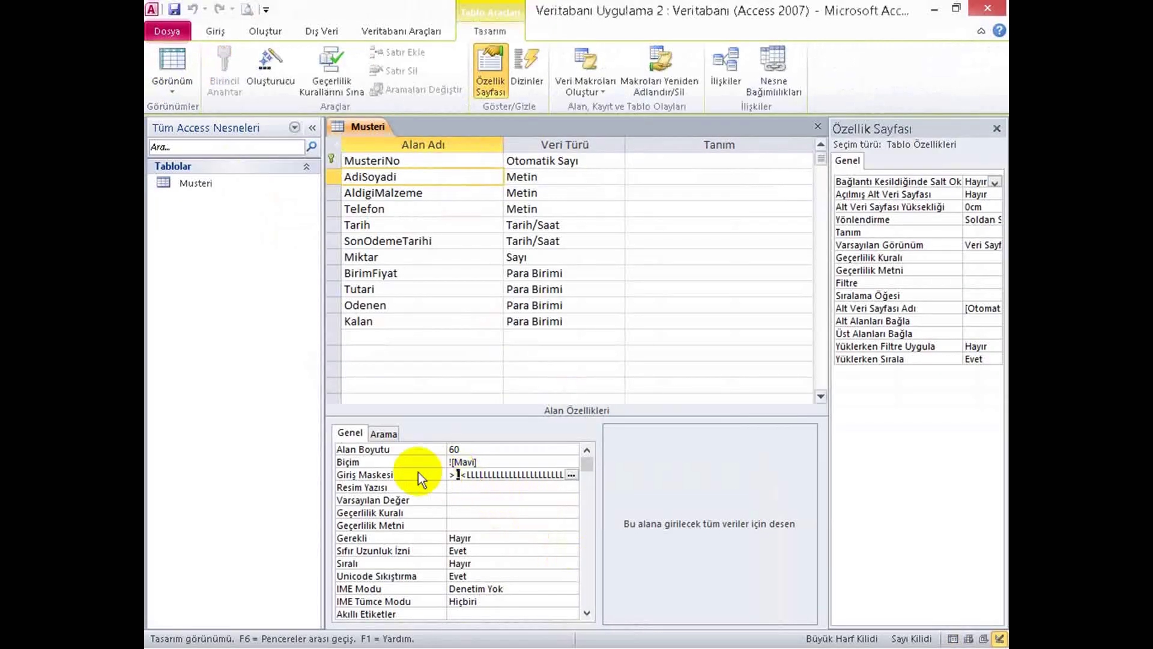
type("?")
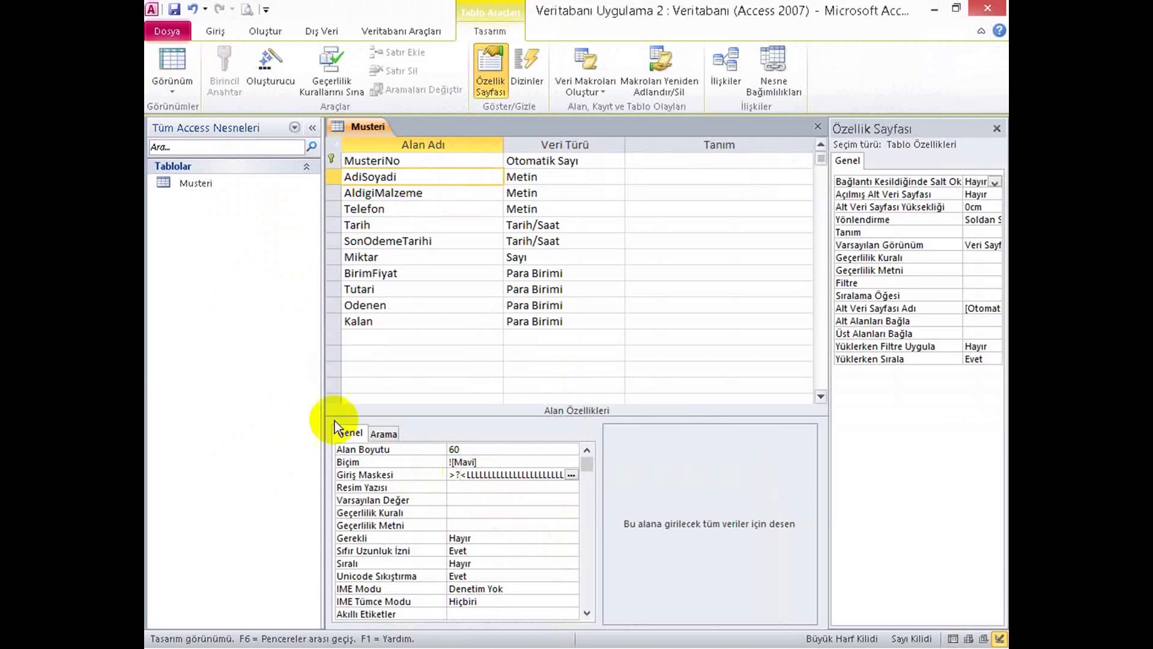
left_click_drag(467, 474, 592, 471)
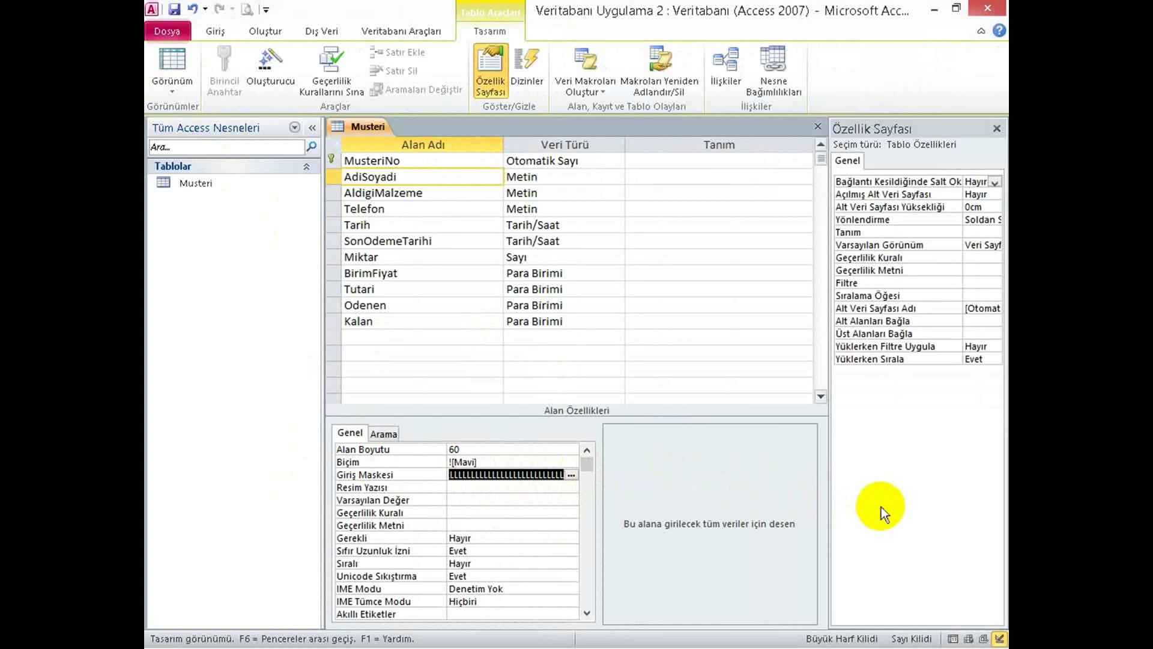
type("?????")
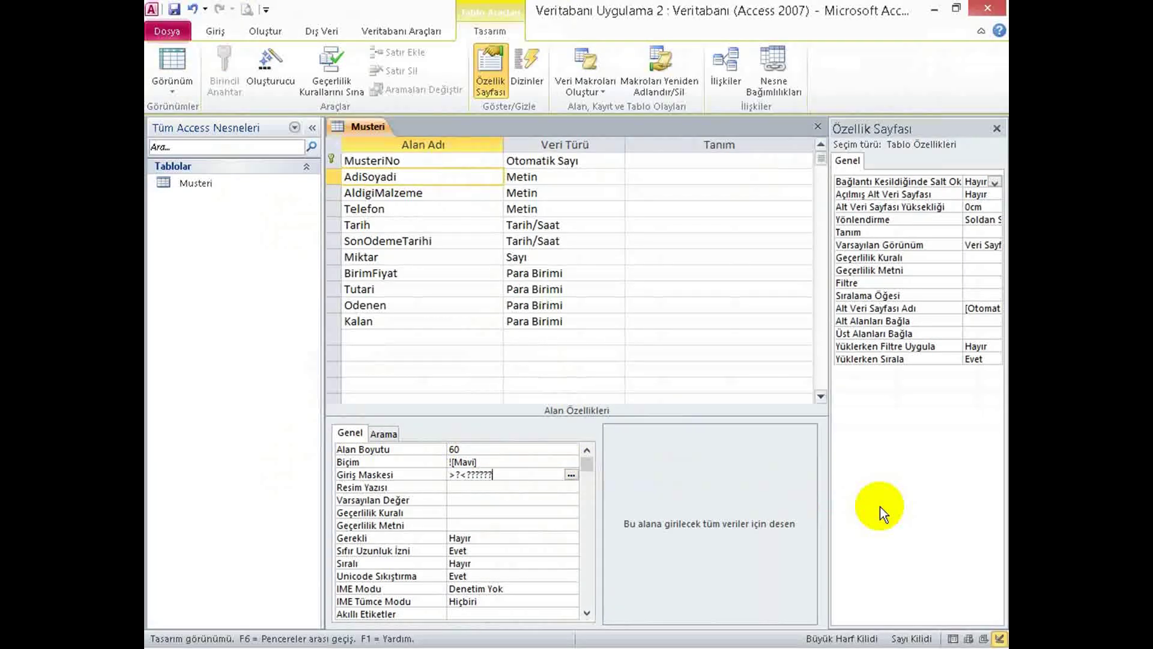
type("??????????????????")
left_click(178, 61)
Save the table design and re-enter customer 3's name in capitalised form under the new mask.
left_click(538, 418)
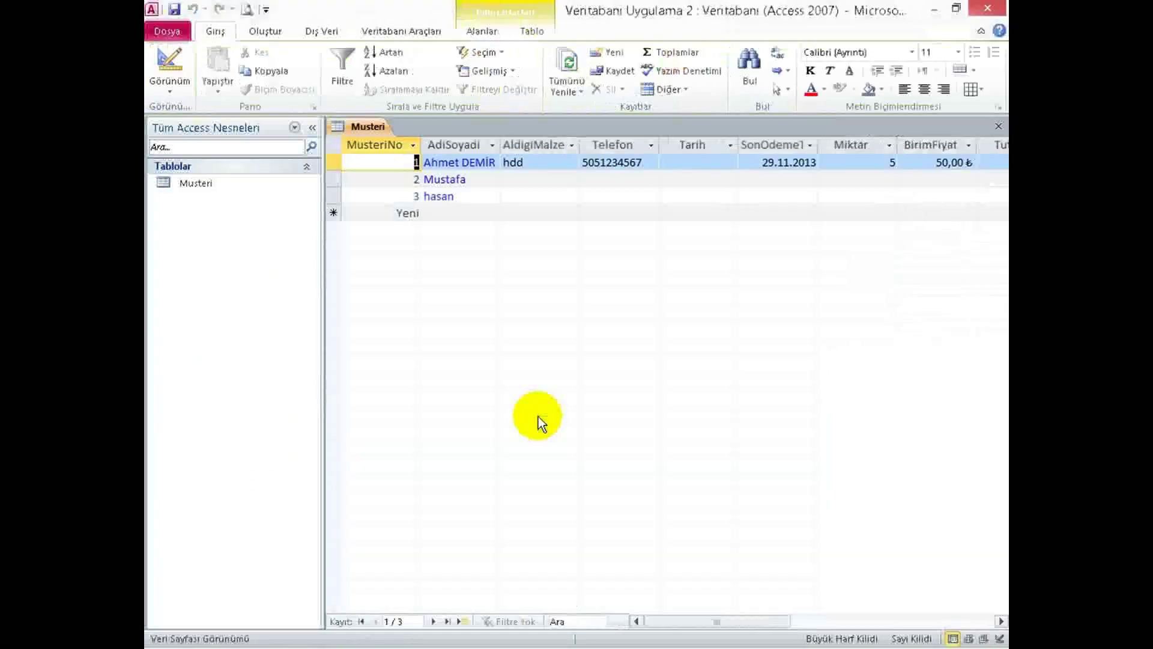
double_click(471, 196)
type("Hasan")
key("shift+Home")
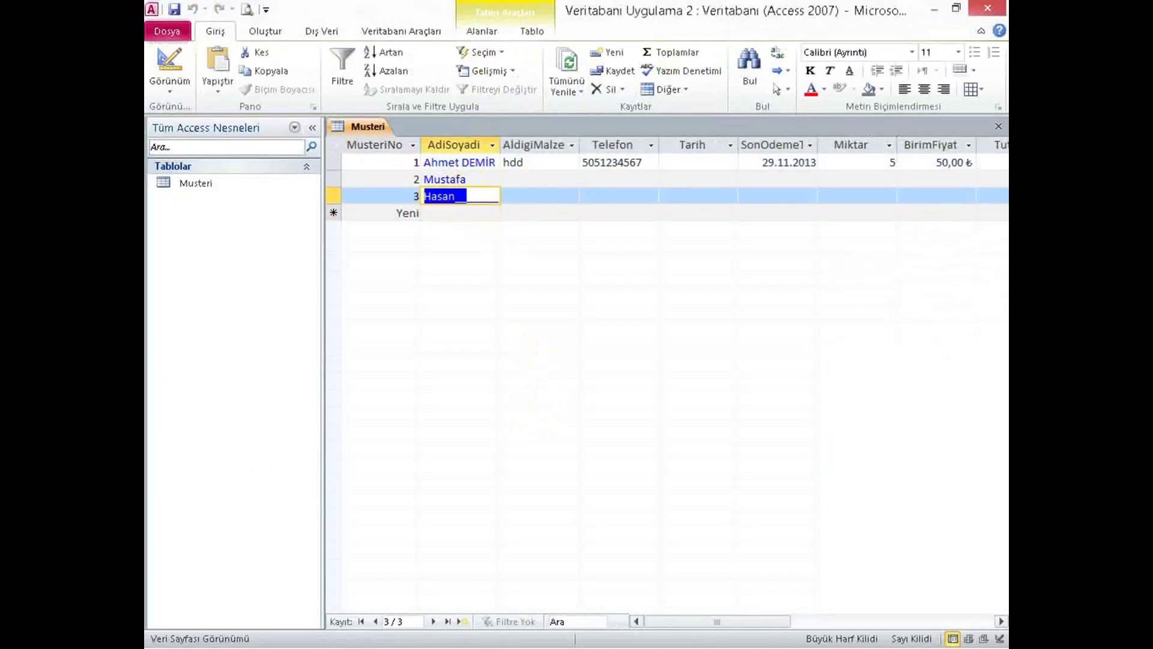
key("BackSpace")
type("H")
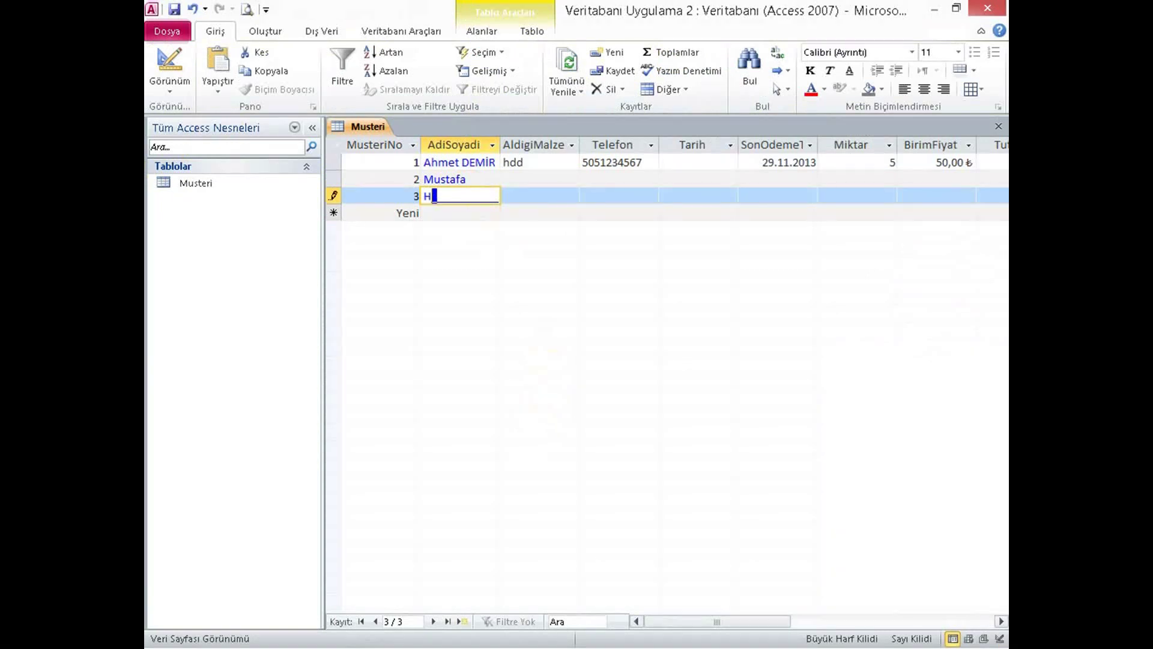
type("asan")
key("Tab")
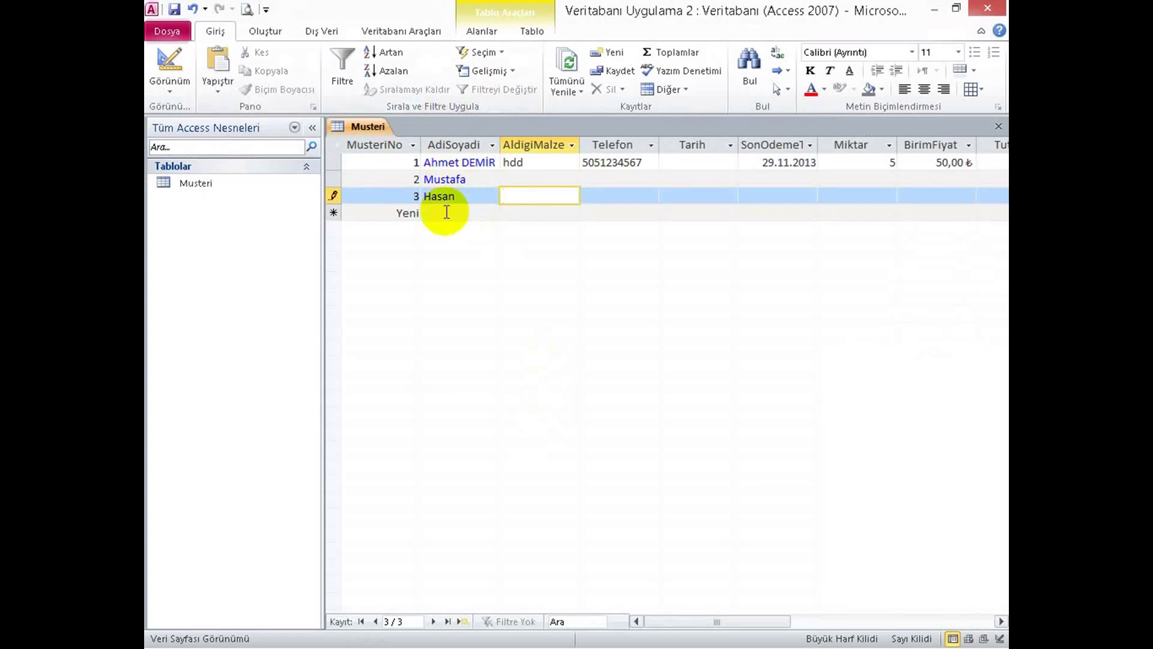
key("Tab")
key("Tab")
Enter a first name for customer 4 in the new record.
left_click(450, 213)
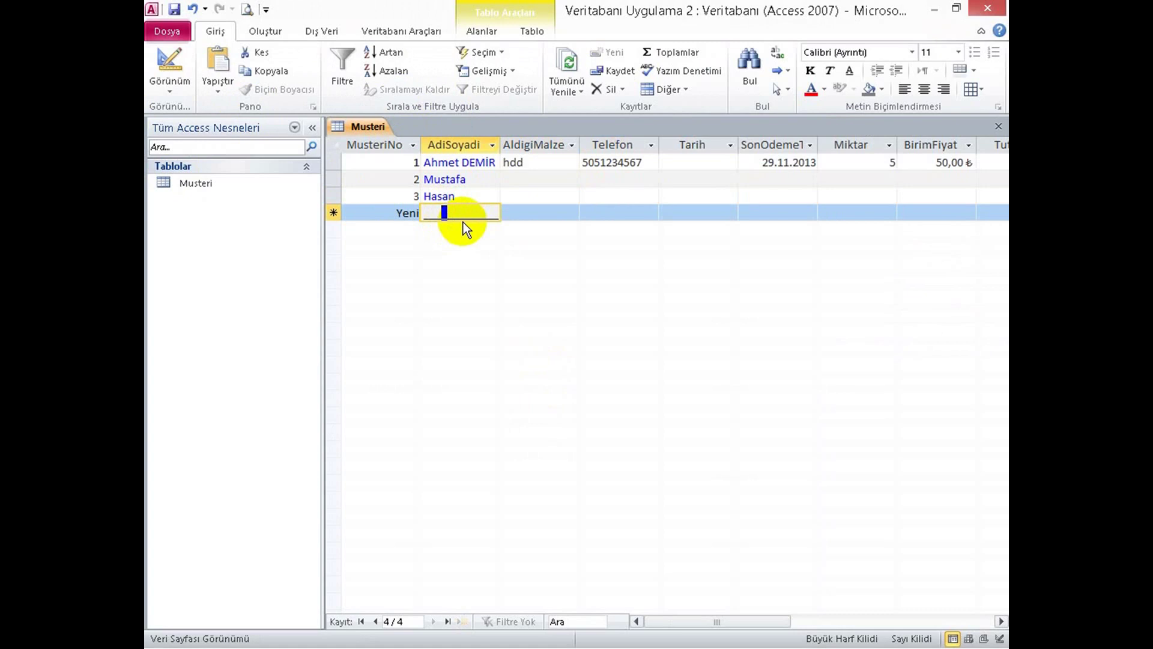
left_click(454, 211)
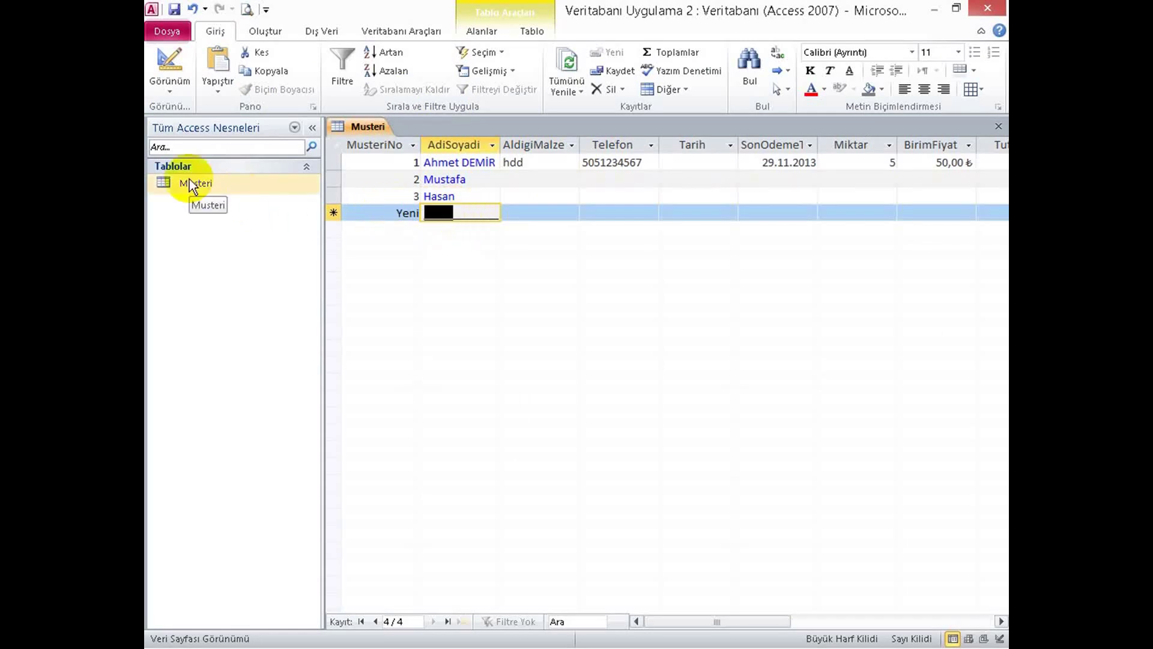
key("Caps_Lock")
type("Z")
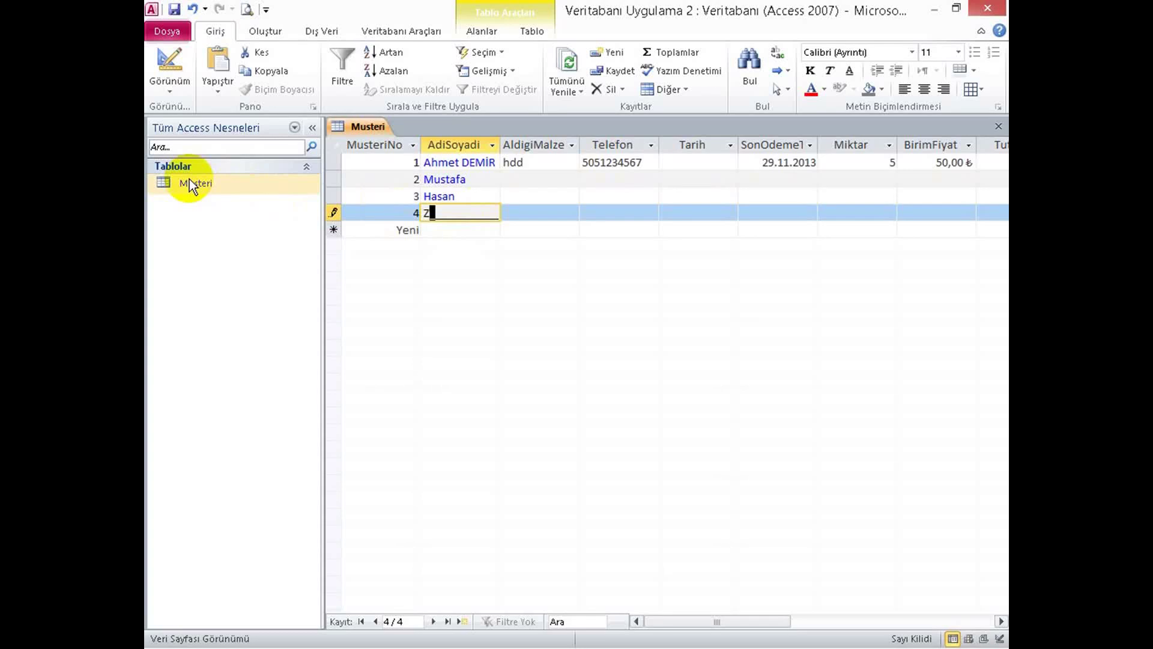
type("eynep")
key("Tab")
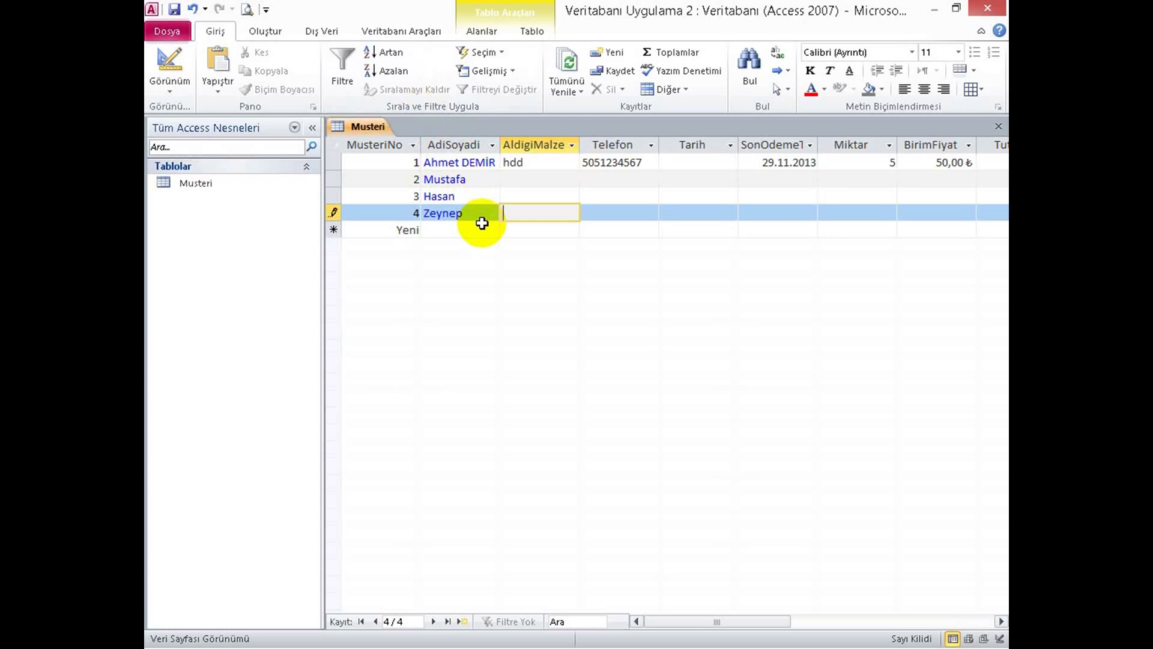
left_click(466, 213)
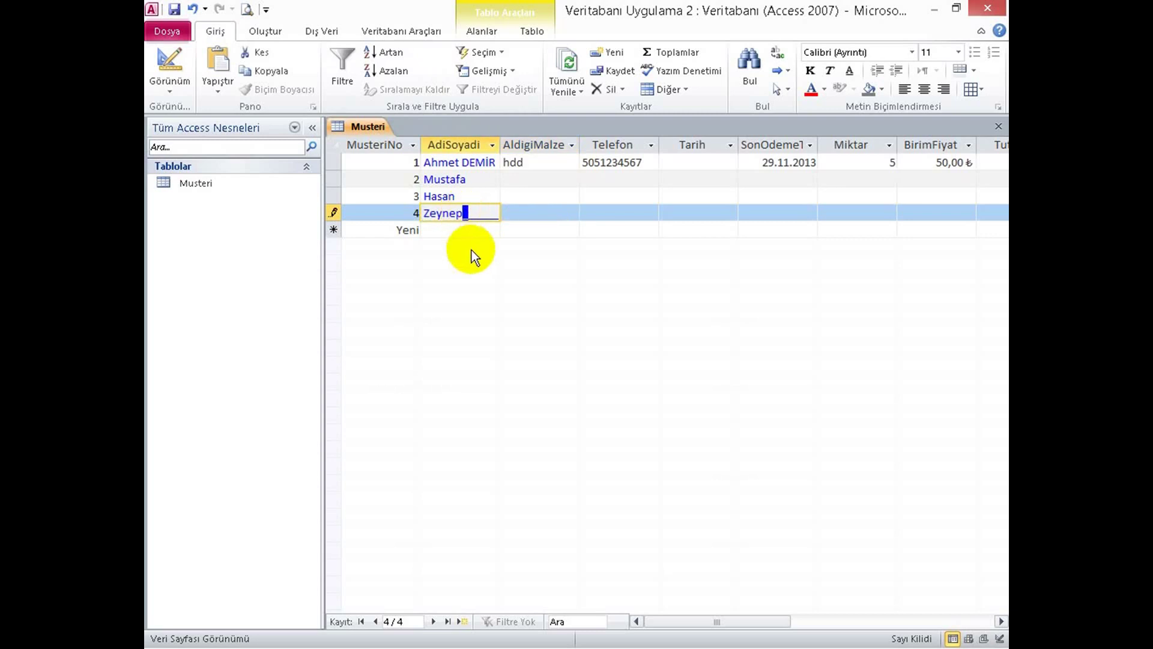
In Design view, inspect AdiSoyadi's Biçim format and Giriş Maskesi input mask.
left_click(169, 66)
left_click(504, 475)
left_click_drag(501, 485, 444, 468)
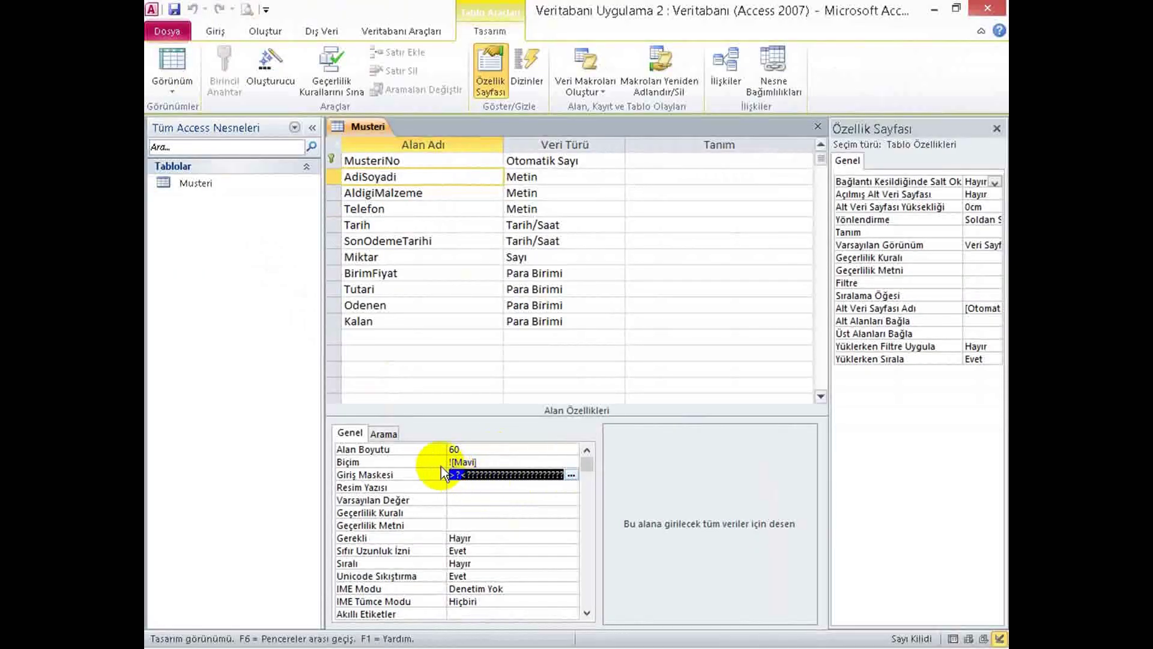
left_click(452, 462)
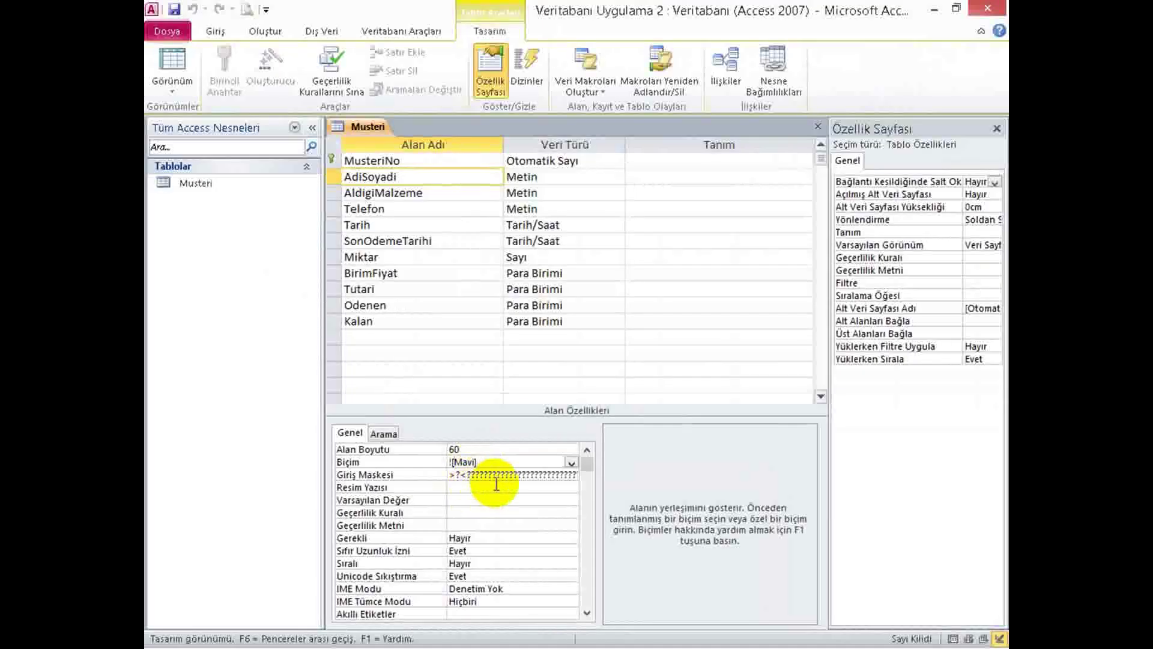
left_click(474, 474)
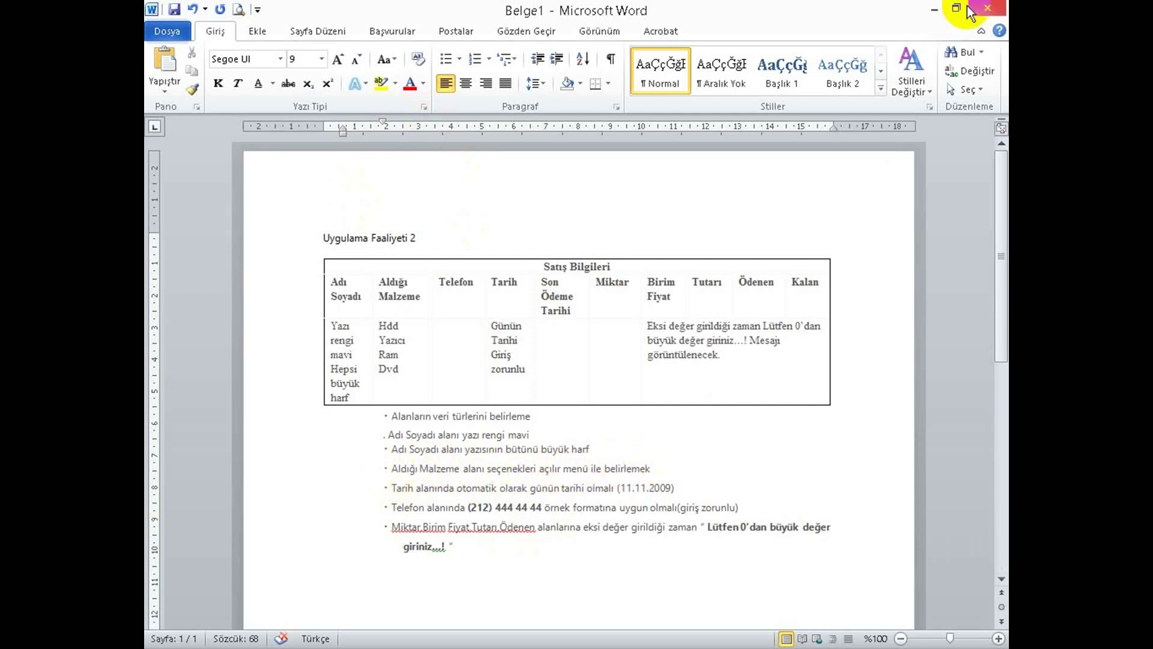
Minimize the Word requirements document to return to Access.
left_click(934, 9)
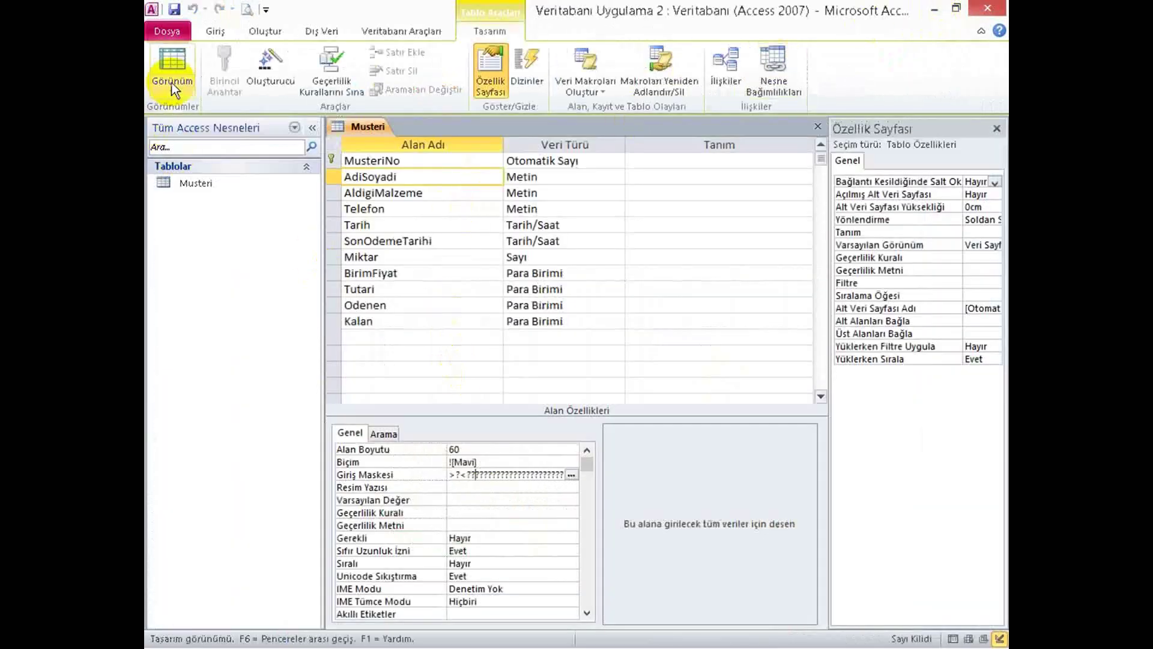
Check customers 1 and 2's AldigiMalze values, then select AldigiMalzeme's data type in Design view.
left_click(179, 63)
left_click(541, 179)
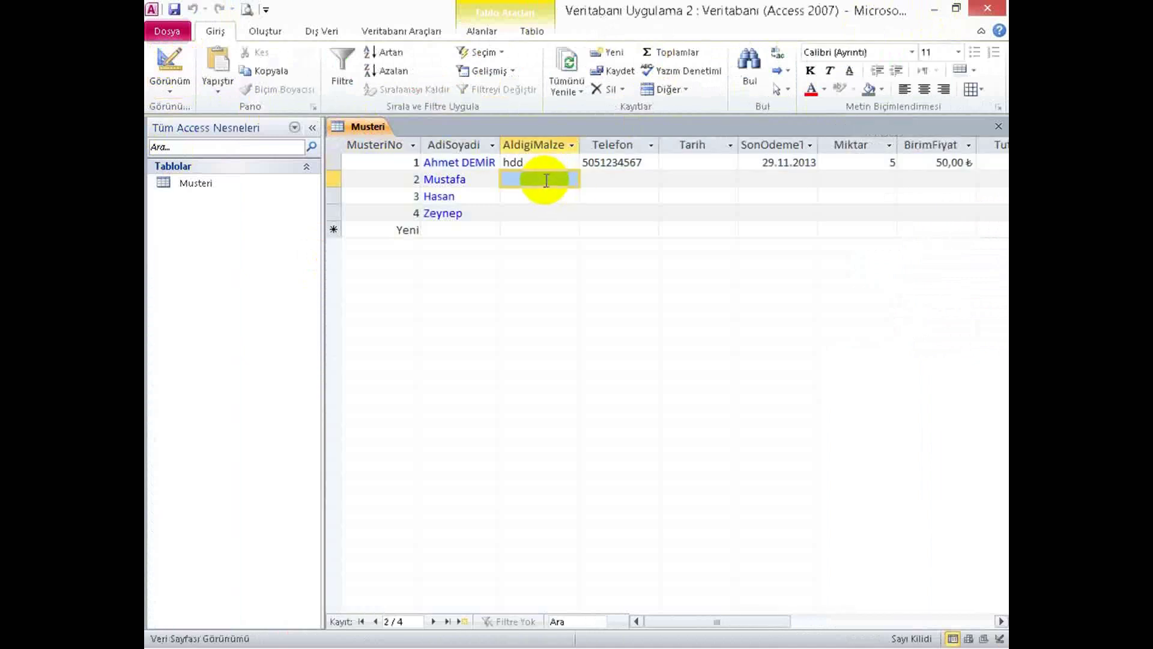
left_click(546, 161)
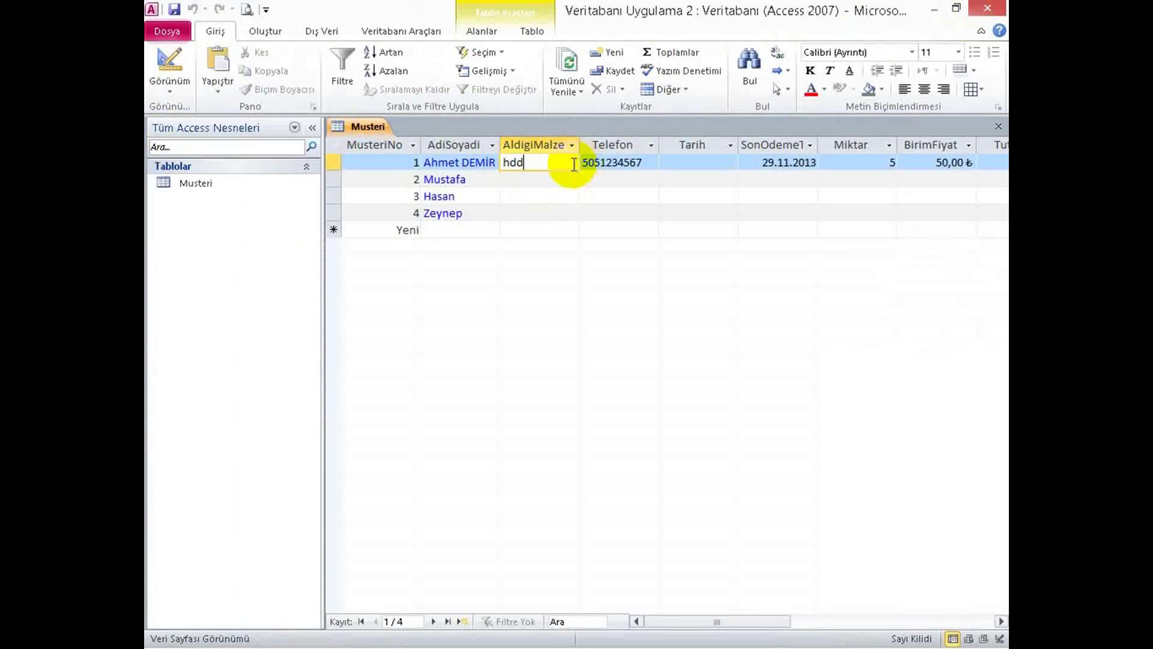
left_click(178, 60)
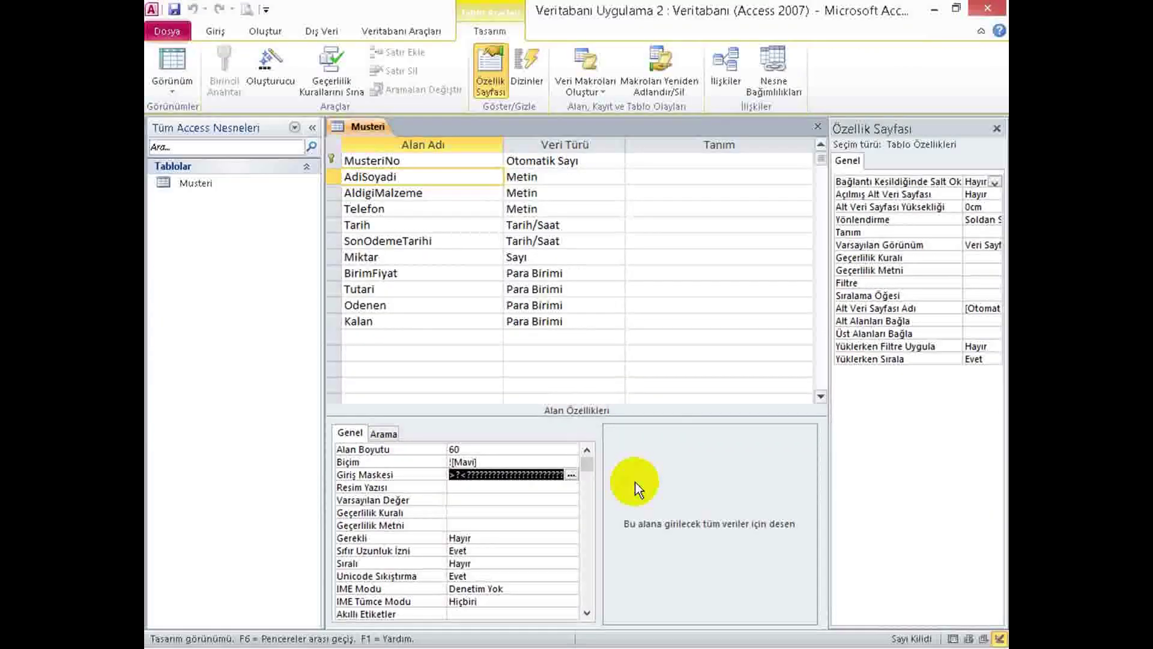
left_click(569, 193)
Start the Lookup Wizard for AldigiMalzeme, choosing to type the values yourself.
left_click(621, 195)
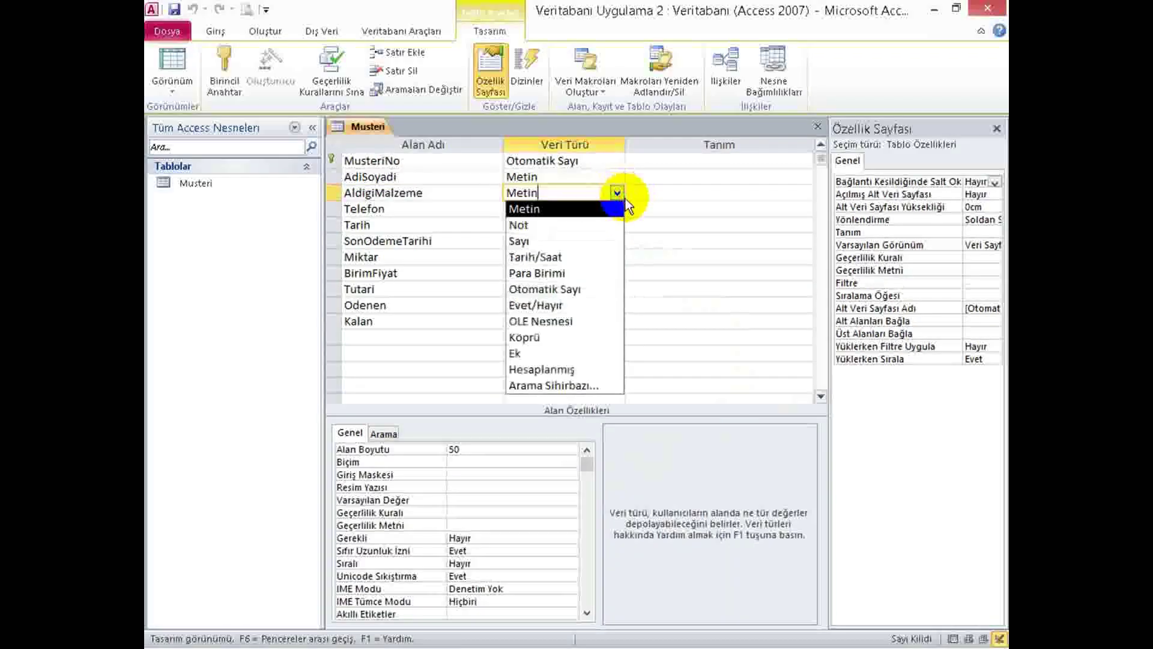
left_click(566, 388)
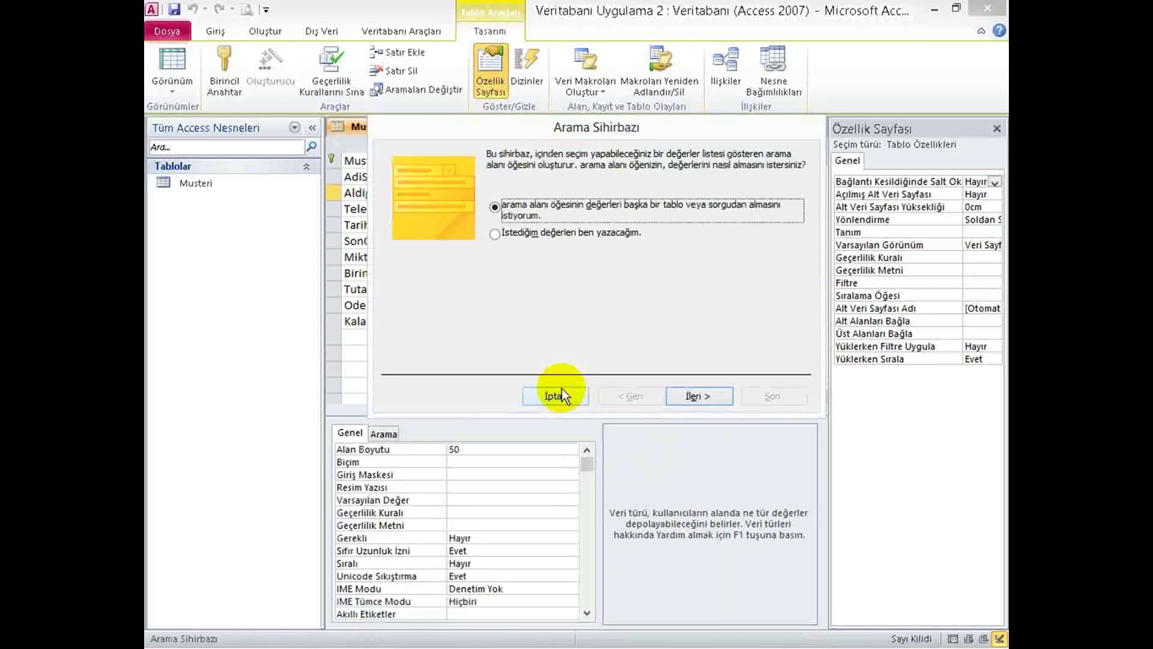
left_click(526, 240)
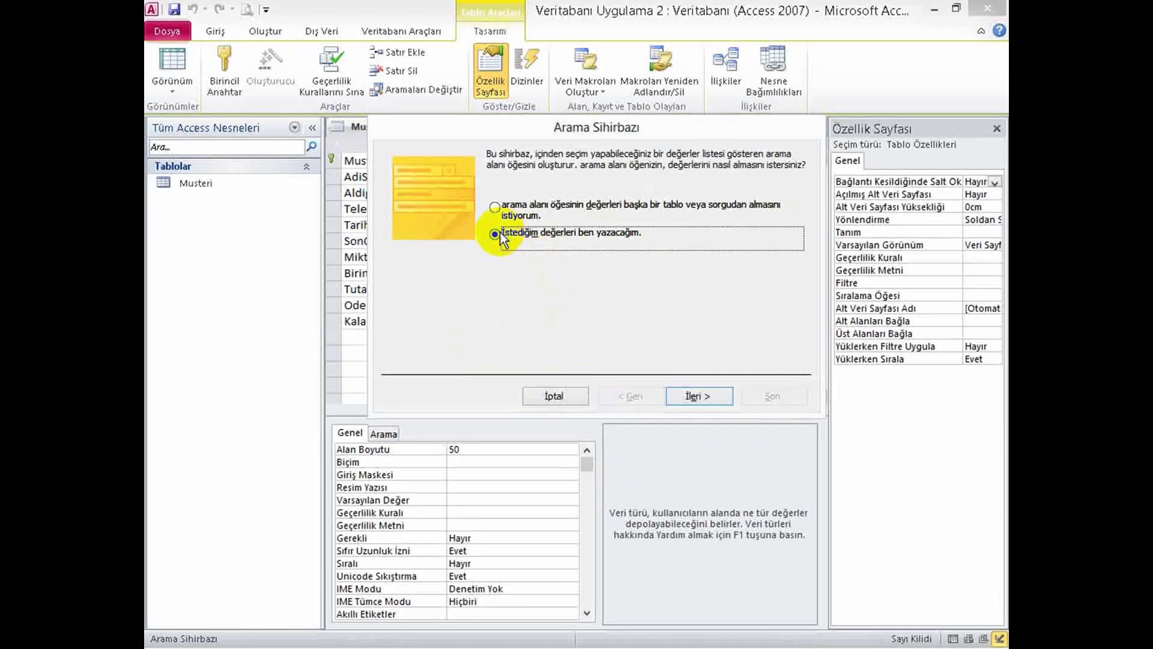
left_click(685, 392)
Enter the lookup values HDD, SSD, RAM, PSU, NOTEBOOK, ULTRABOOK and TABLET.
left_click(452, 270)
key("Caps_Lock")
type("HDD")
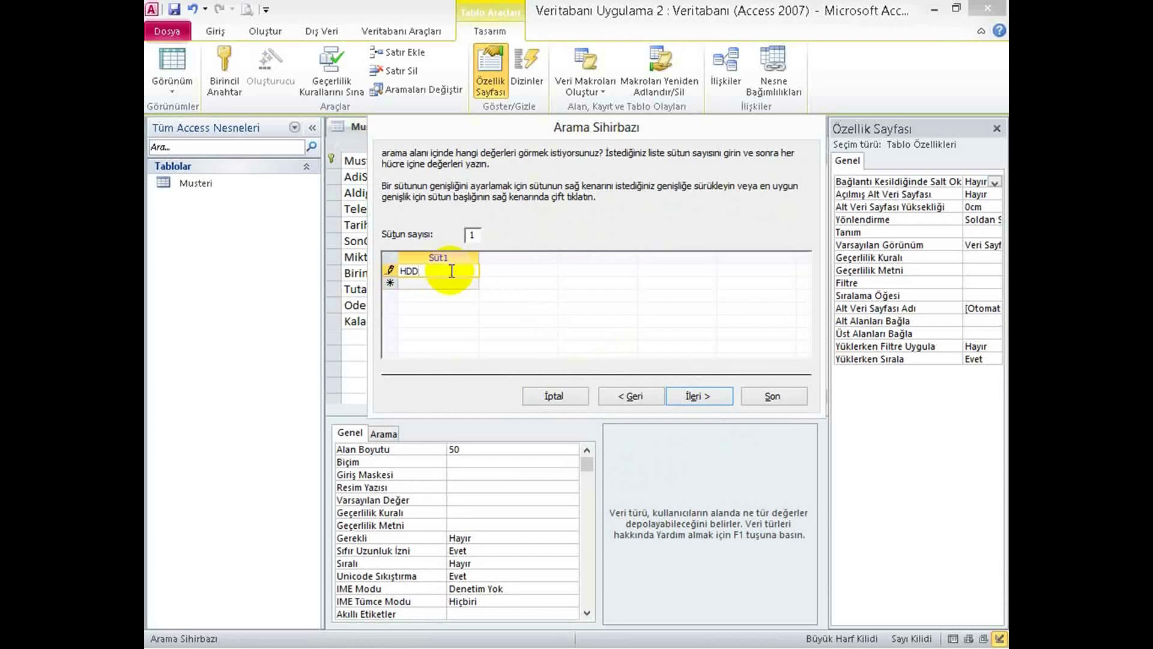
left_click(402, 287)
type("SSD")
left_click(402, 296)
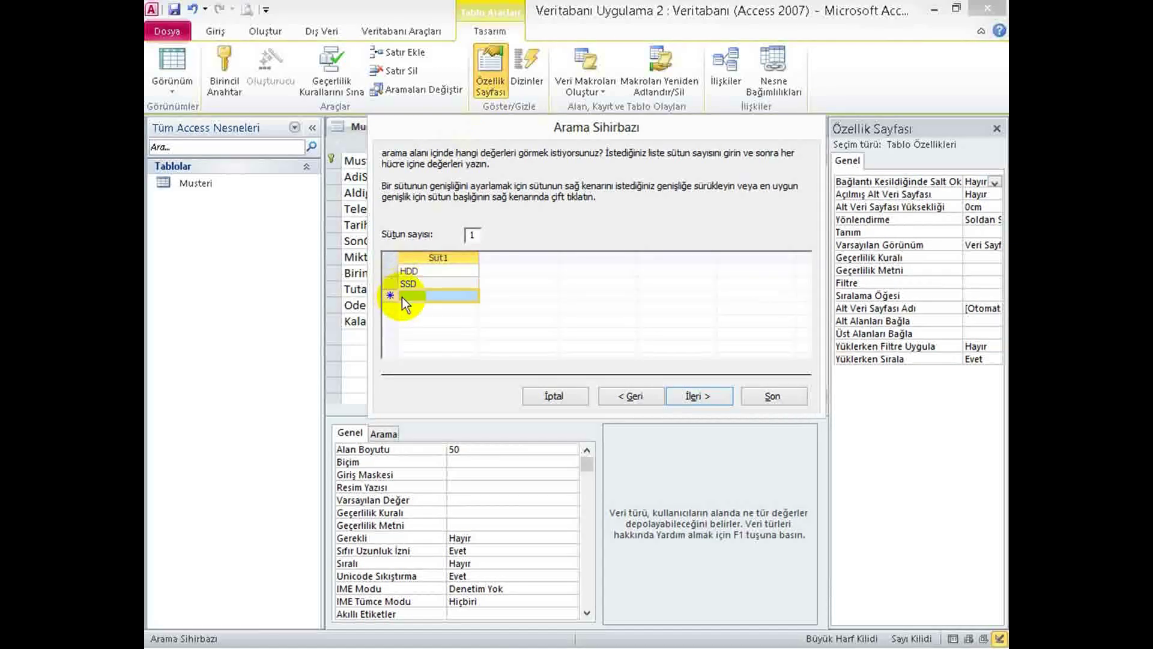
type("RAM")
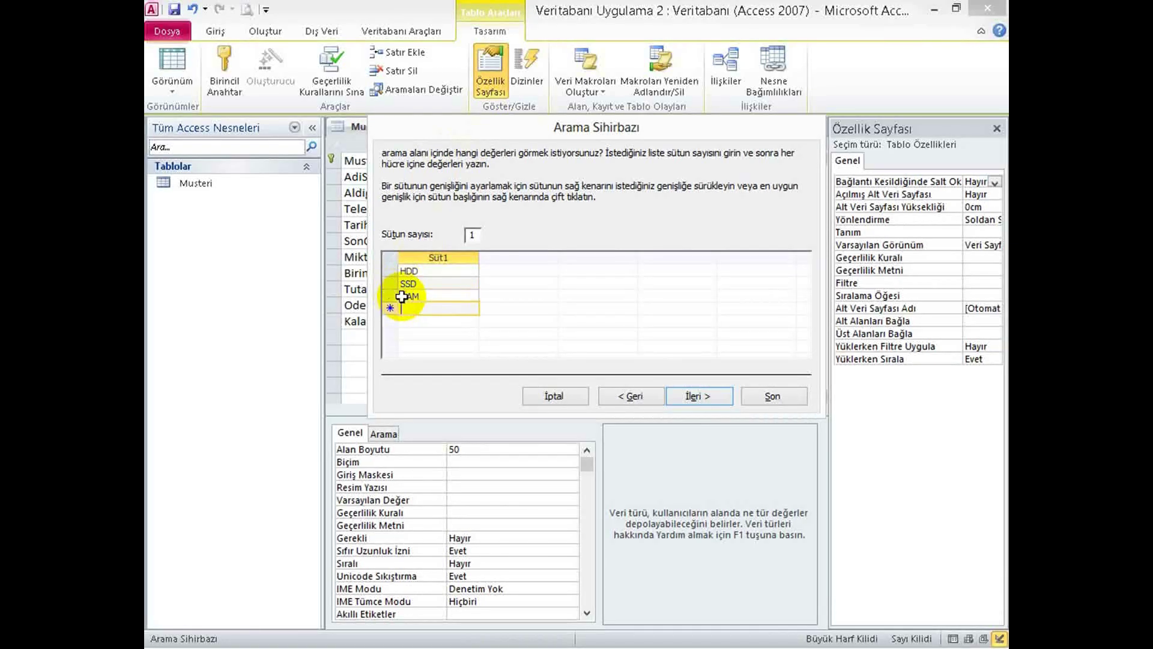
type("PSU")
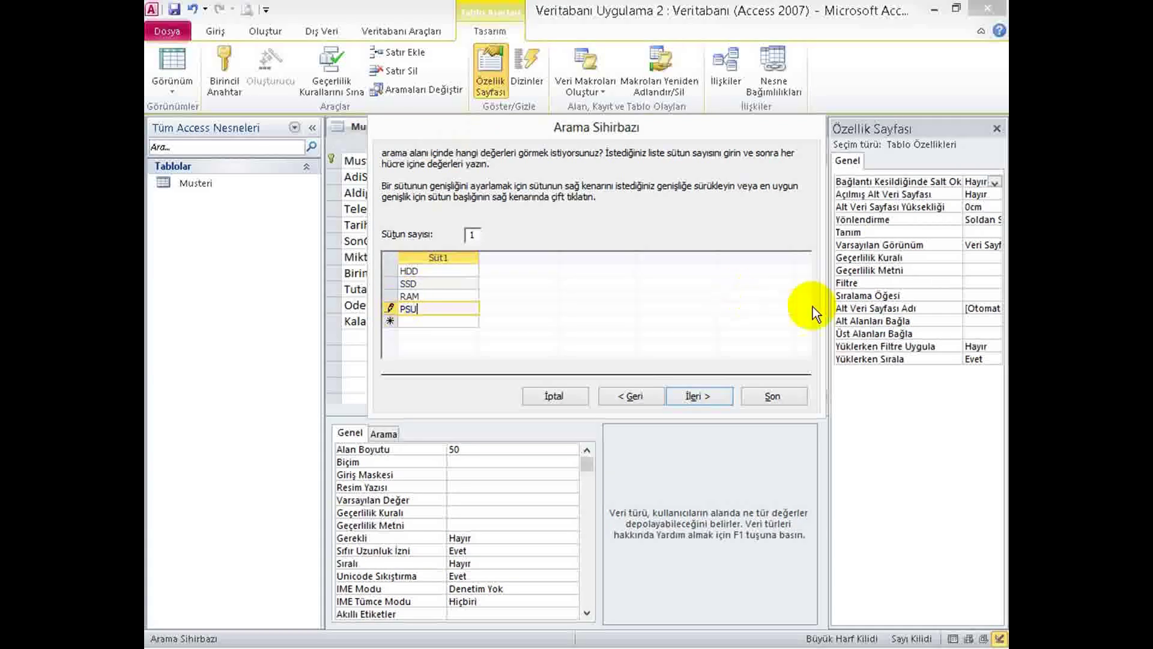
left_click(416, 323)
type("NOTEBOOK")
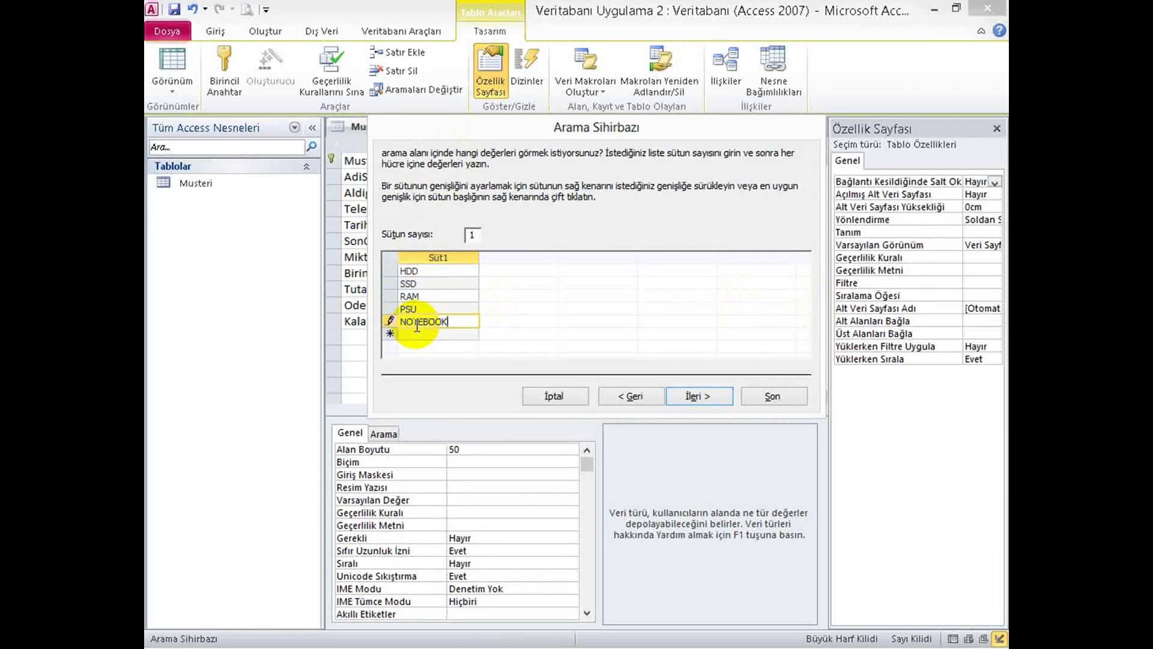
left_click(400, 329)
type("ULTR")
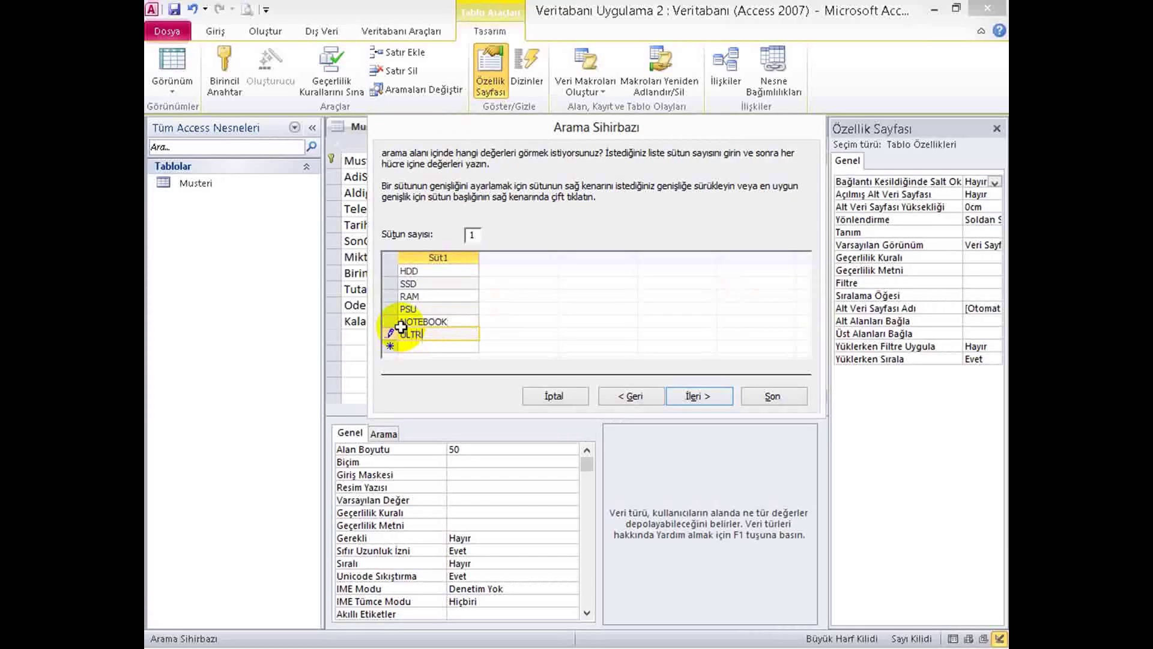
type("ABOOK")
left_click(403, 347)
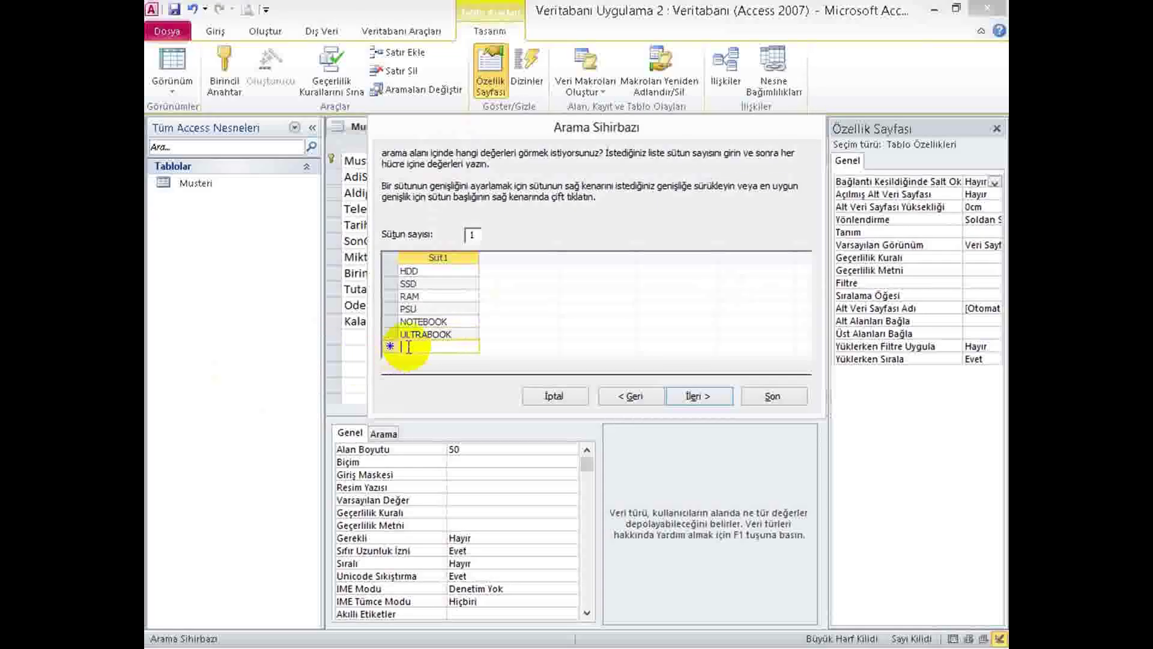
type("TABLET")
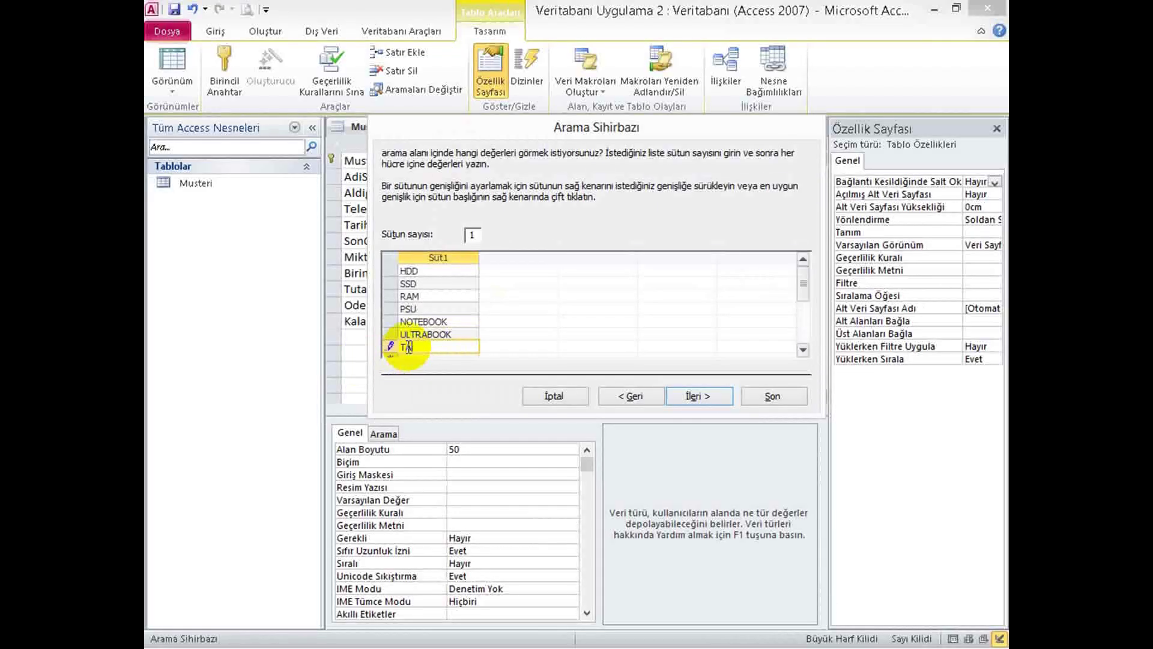
left_click(803, 350)
Add AKILLITELEFON and PABLET, then finish the wizard with the AldigiMalzeme label.
left_click(424, 335)
type("AKILLI")
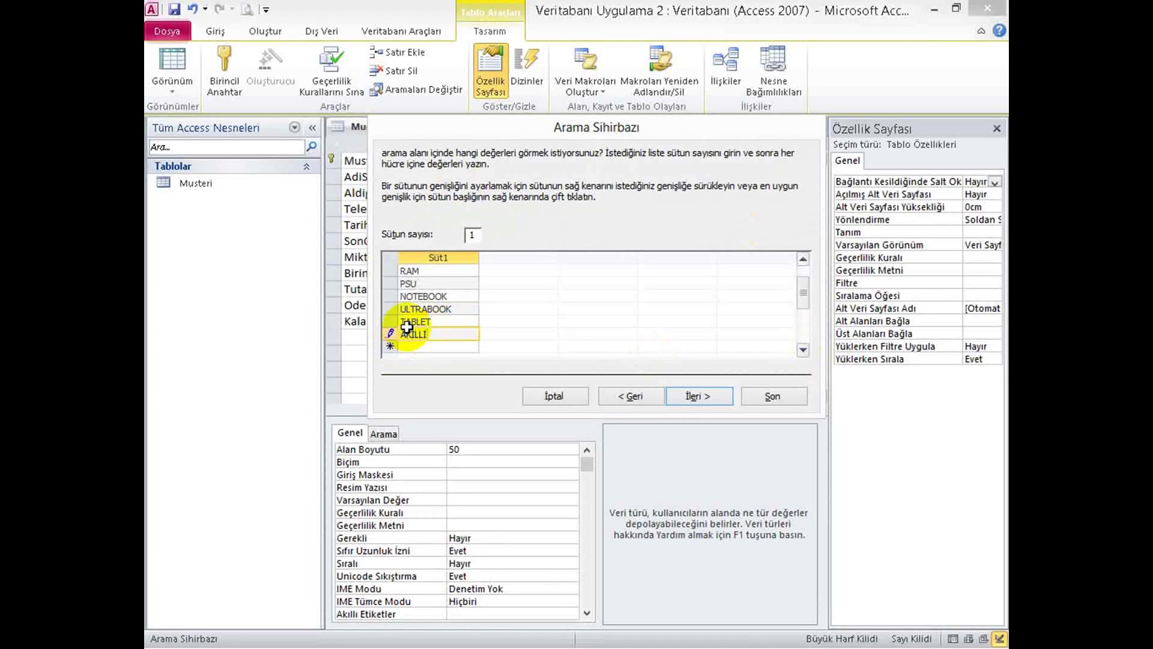
type("TELEFON")
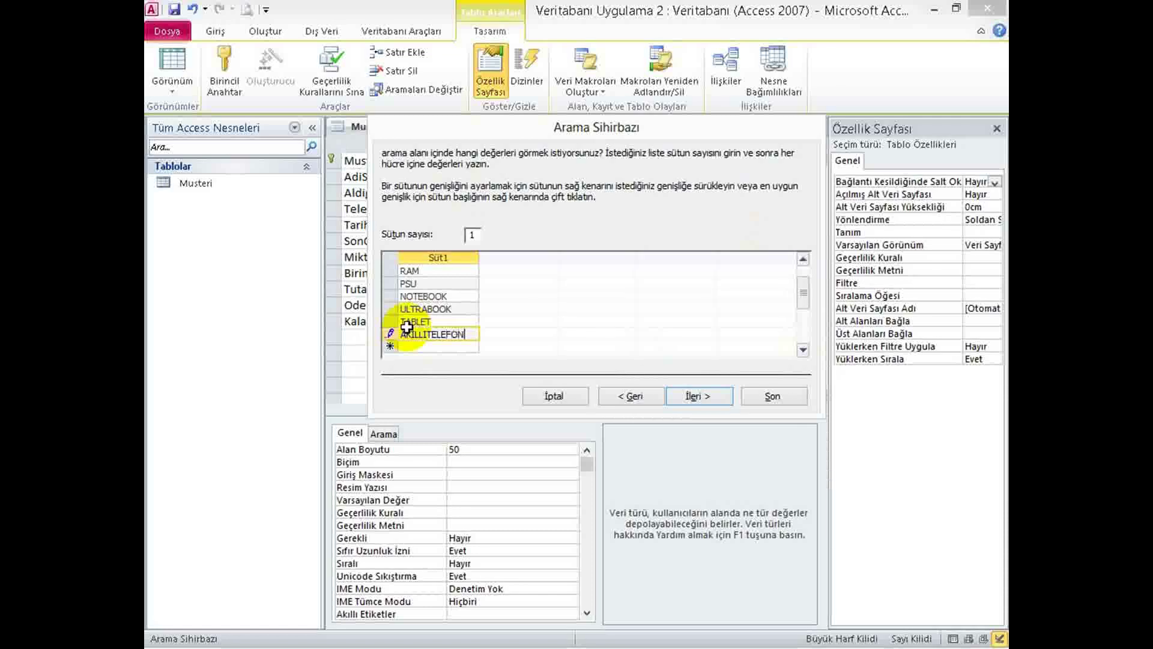
left_click(415, 347)
type("P")
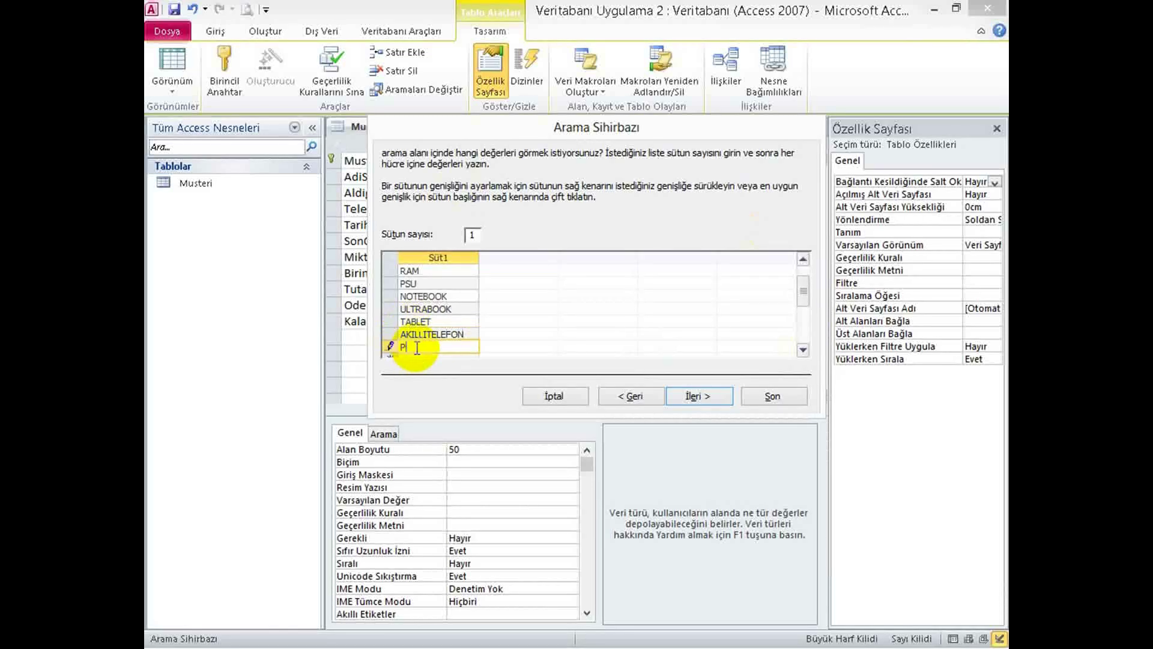
type("ABLET")
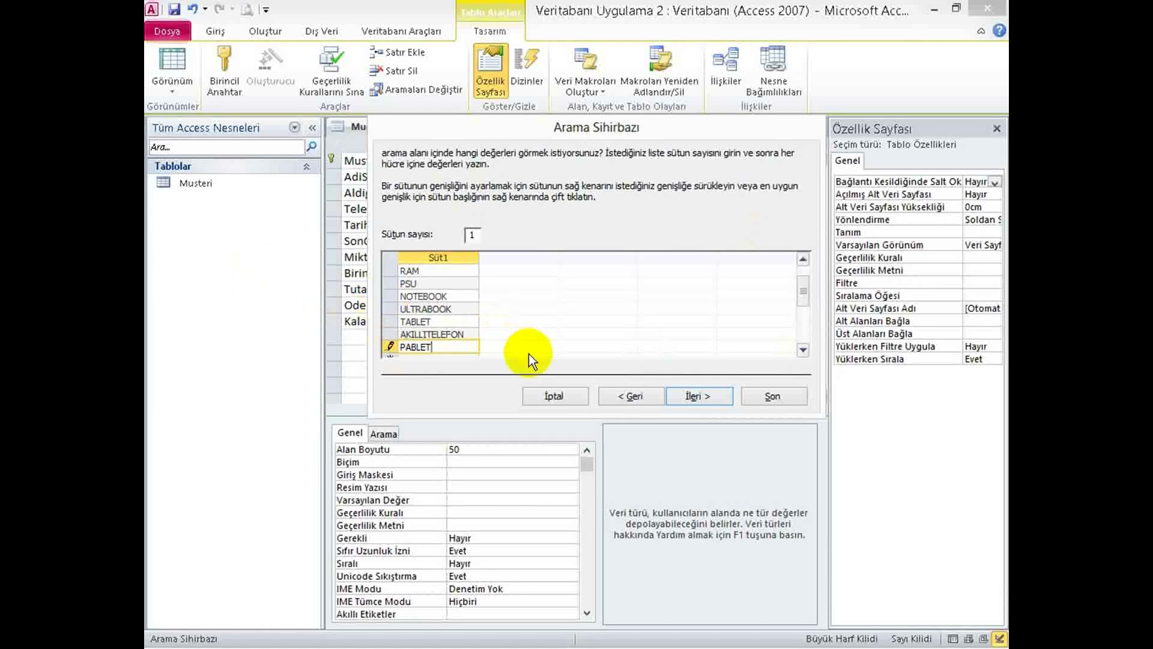
left_click(803, 349)
left_click(802, 349)
left_click(802, 349)
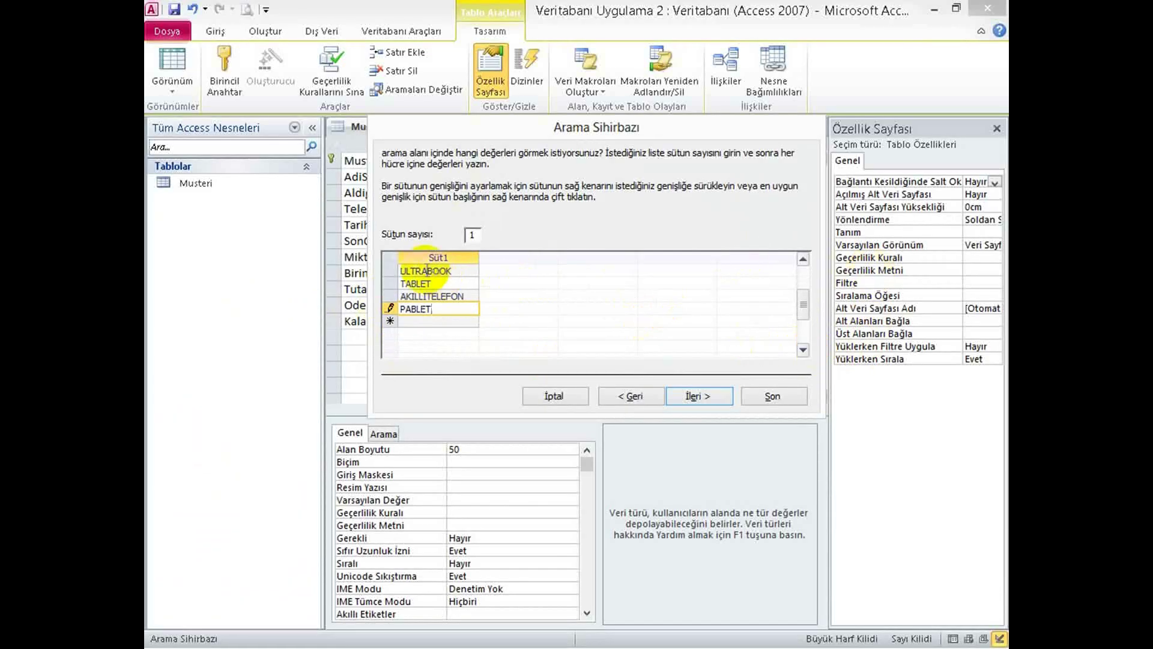
left_click(707, 397)
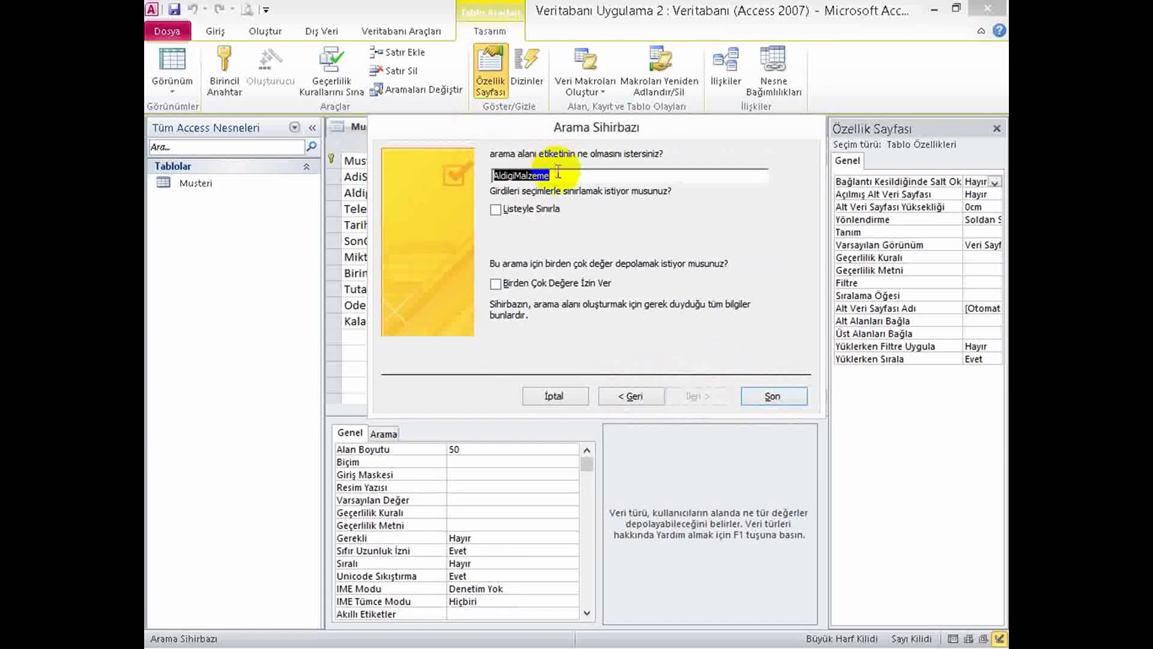
left_click(773, 397)
Save the table and pick PSU from customer 2's AldigiMalze list, then switch to Word.
left_click(186, 60)
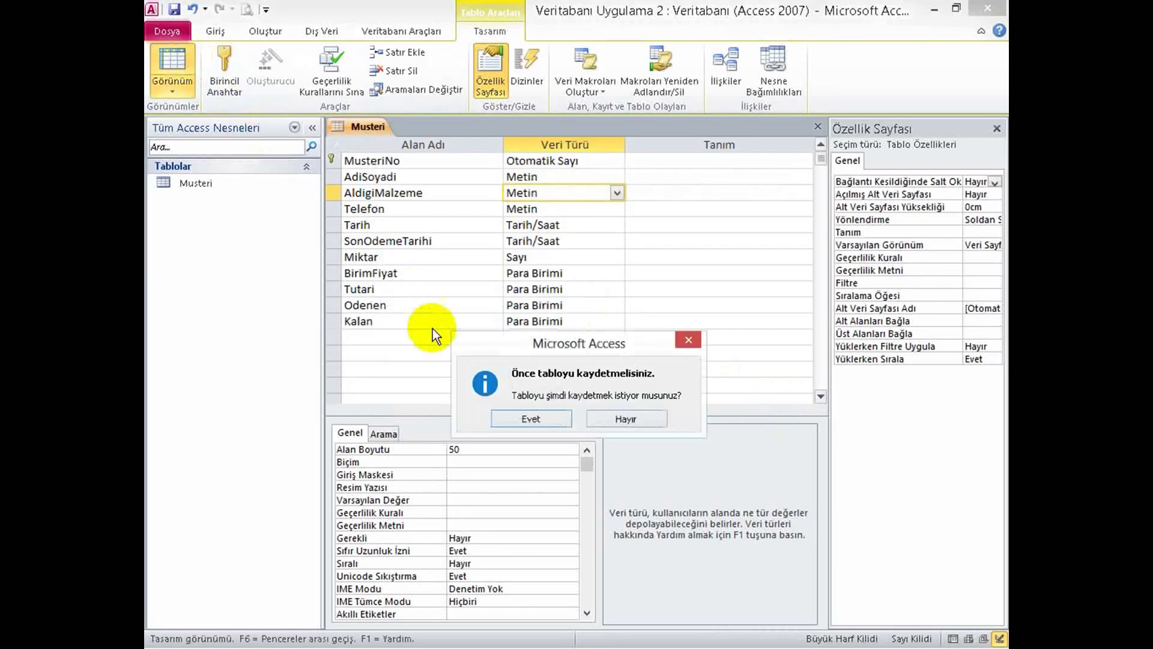
left_click(525, 424)
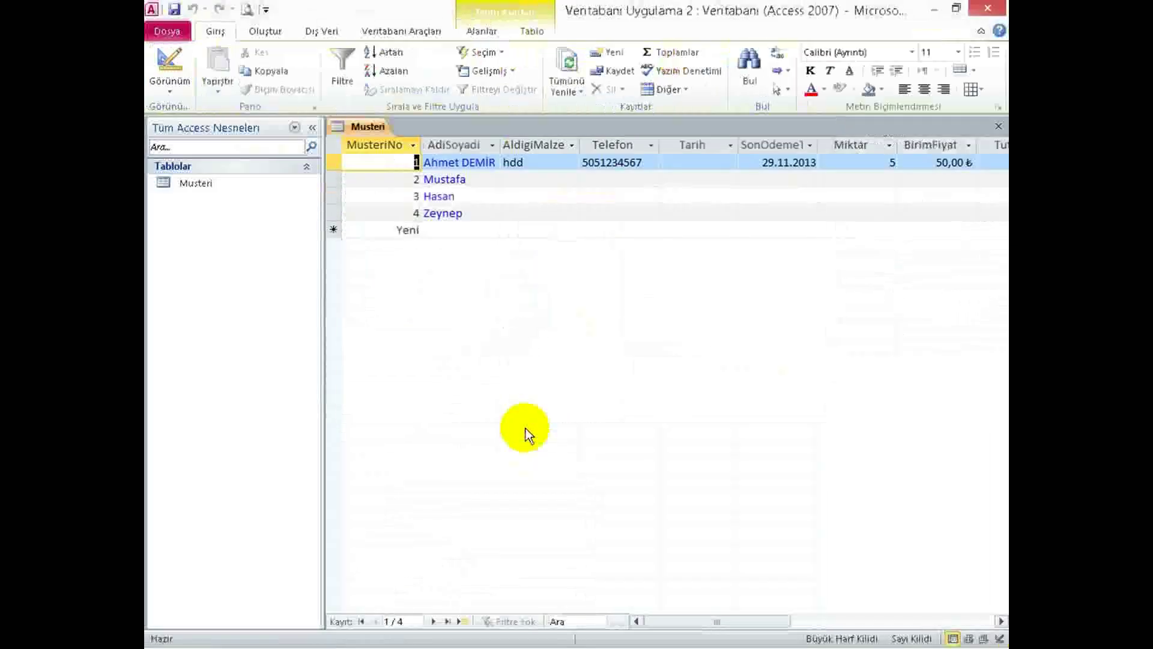
left_click(541, 179)
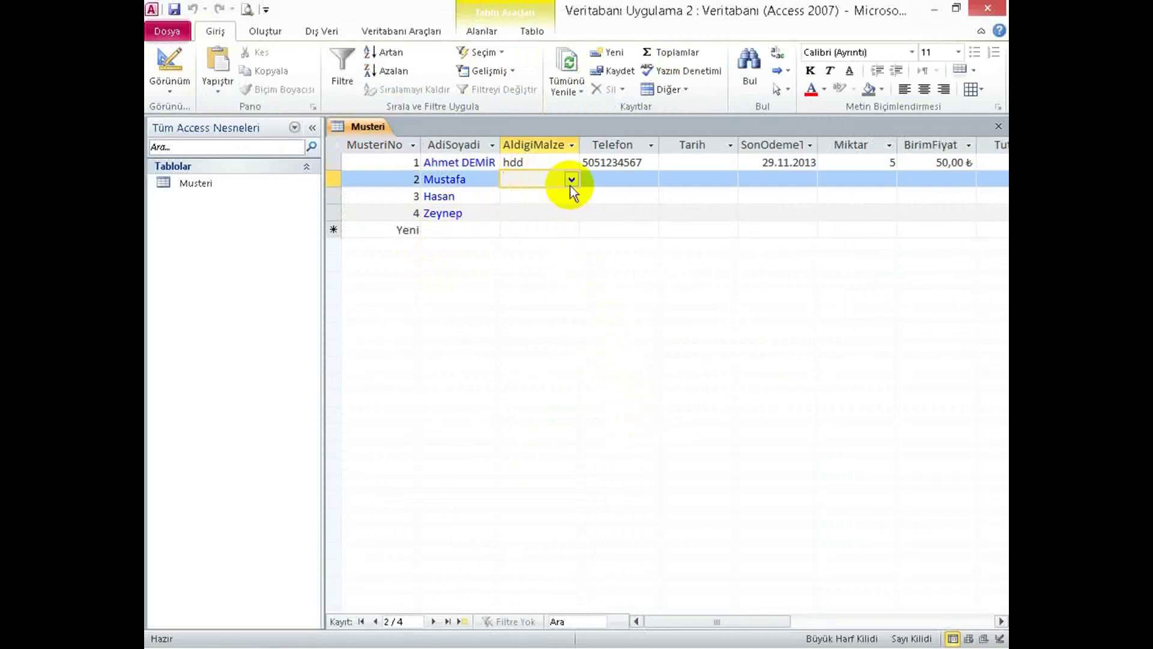
left_click(571, 180)
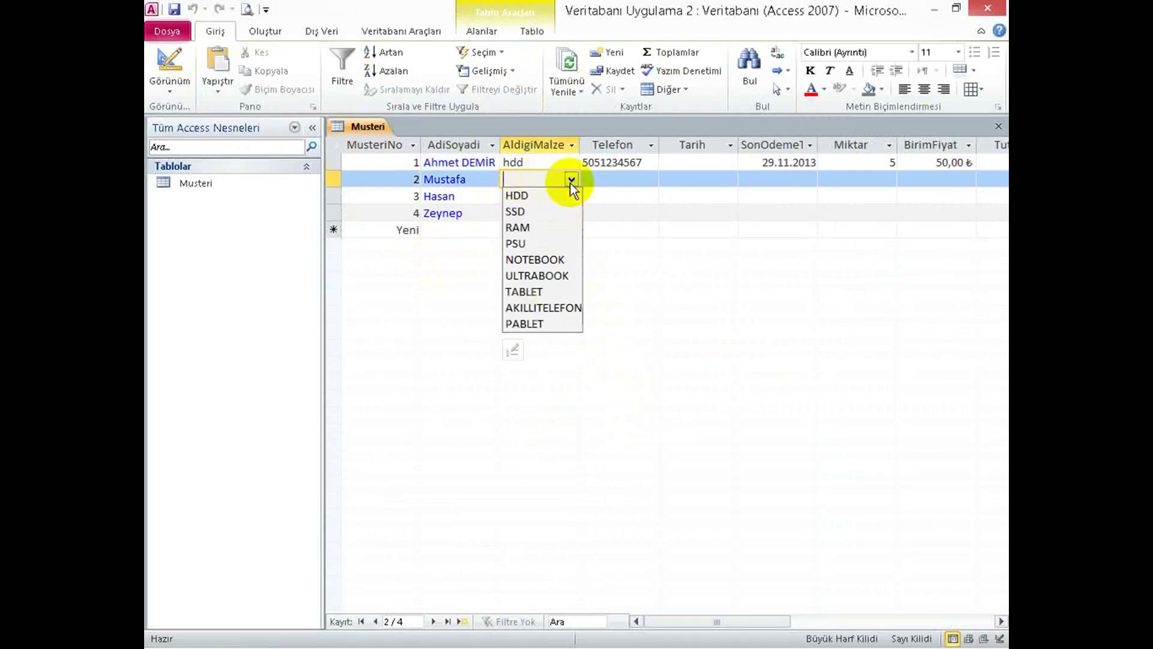
left_click(517, 244)
key("Tab")
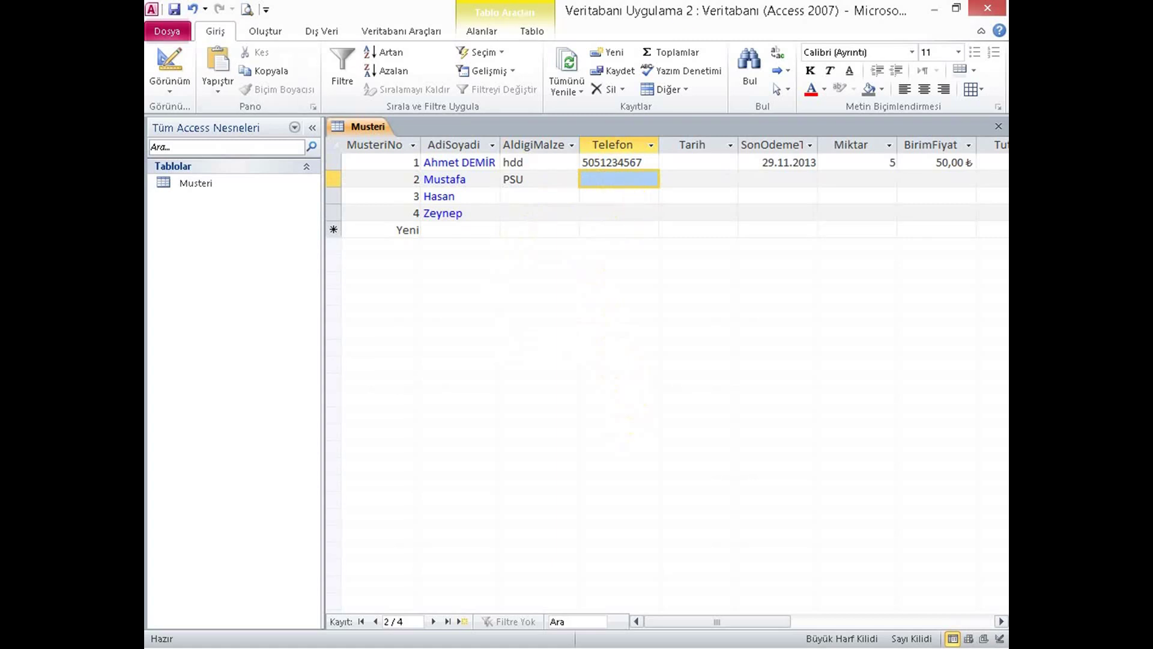
key("alt+Tab")
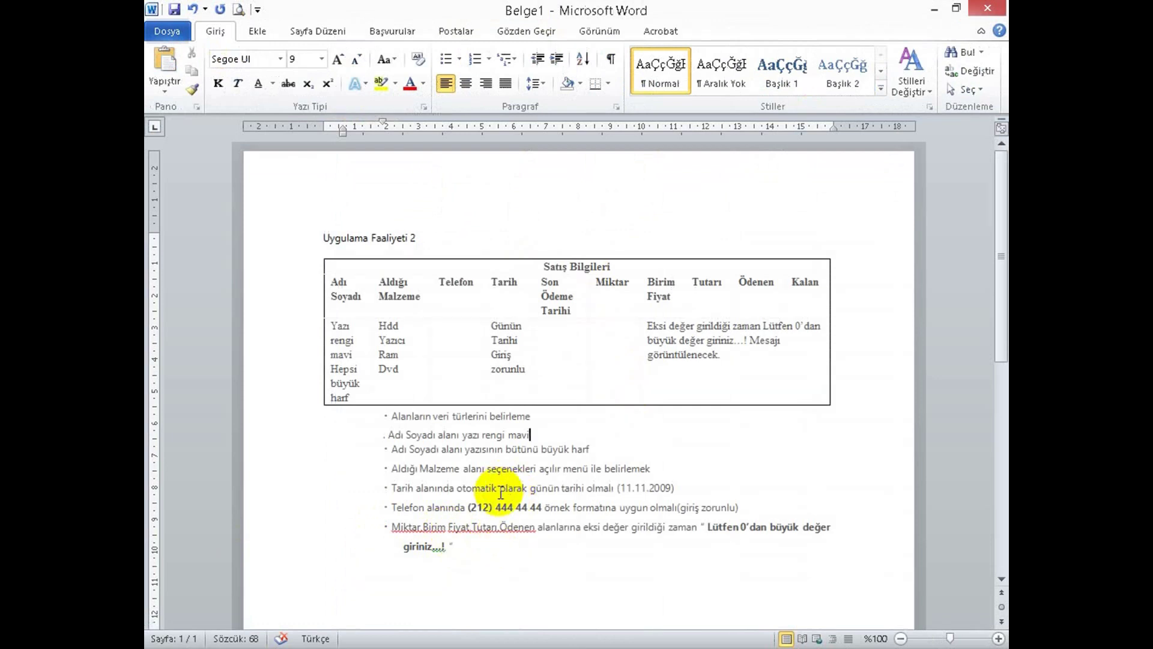
Review the Word rule that Tarih holds today's date (e.g. 11.11.2009), then return to Access.
left_click(444, 487)
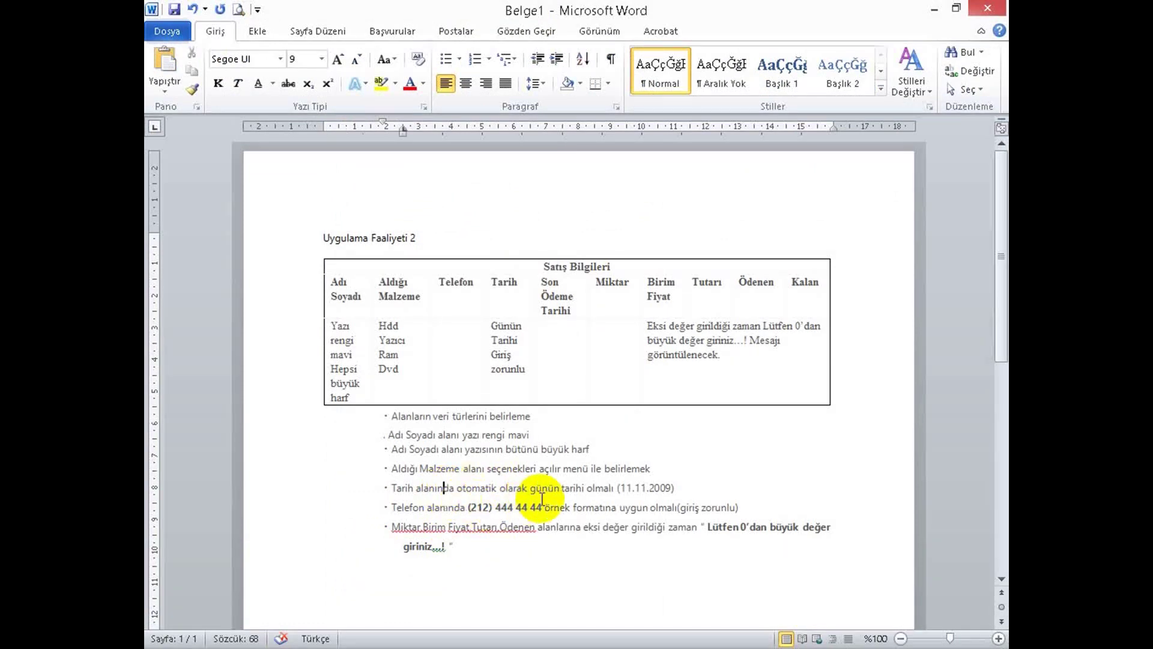
left_click(677, 487)
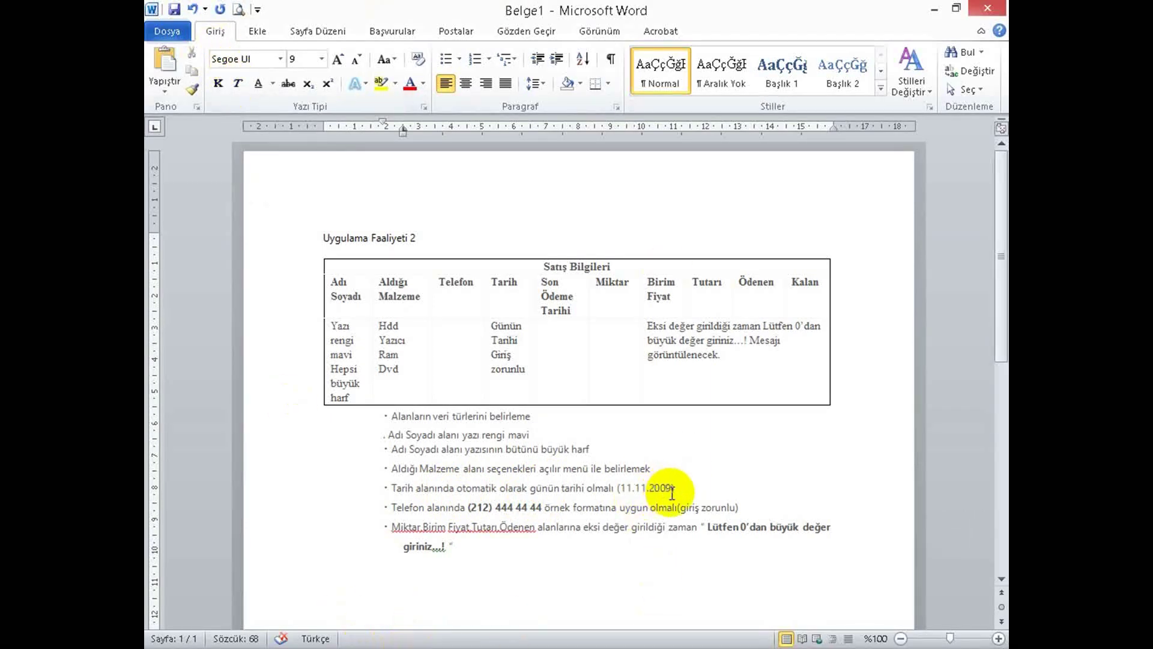
key("alt+Tab")
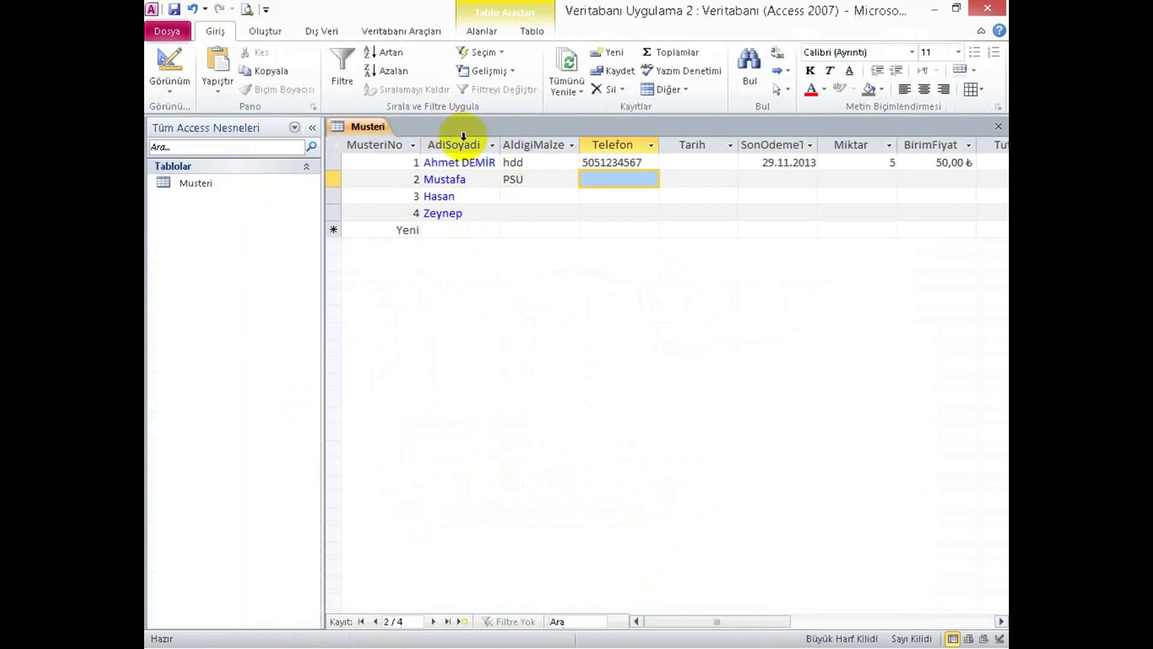
Switch the Musteri table to Design view and select the Tarih field.
left_click(704, 178)
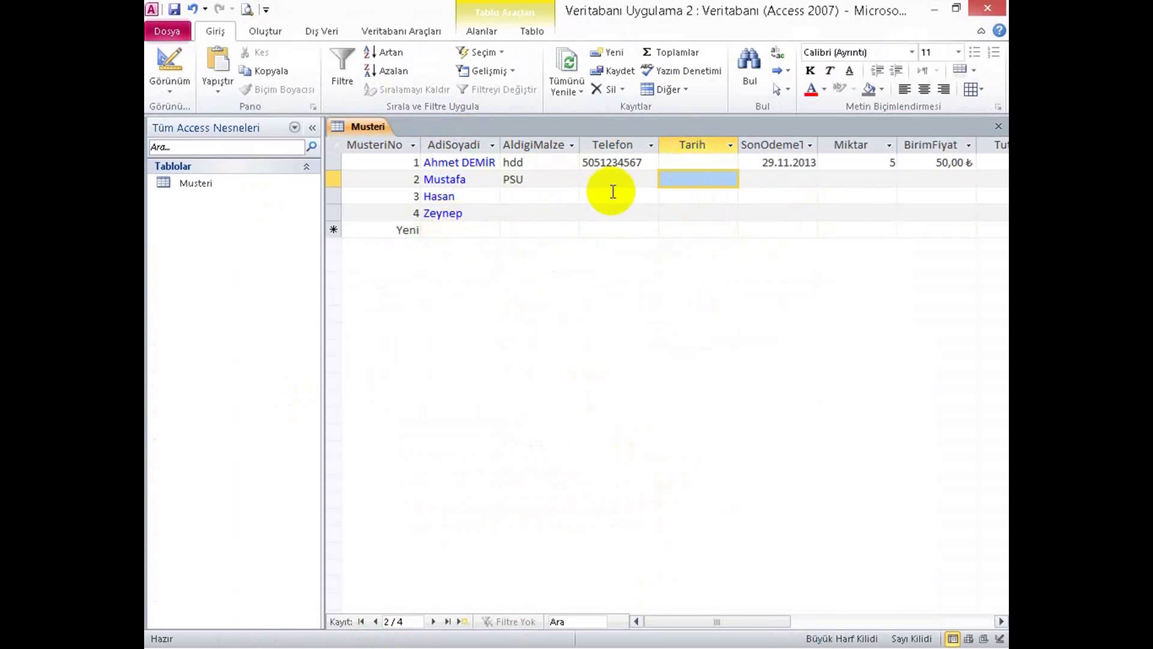
left_click(170, 63)
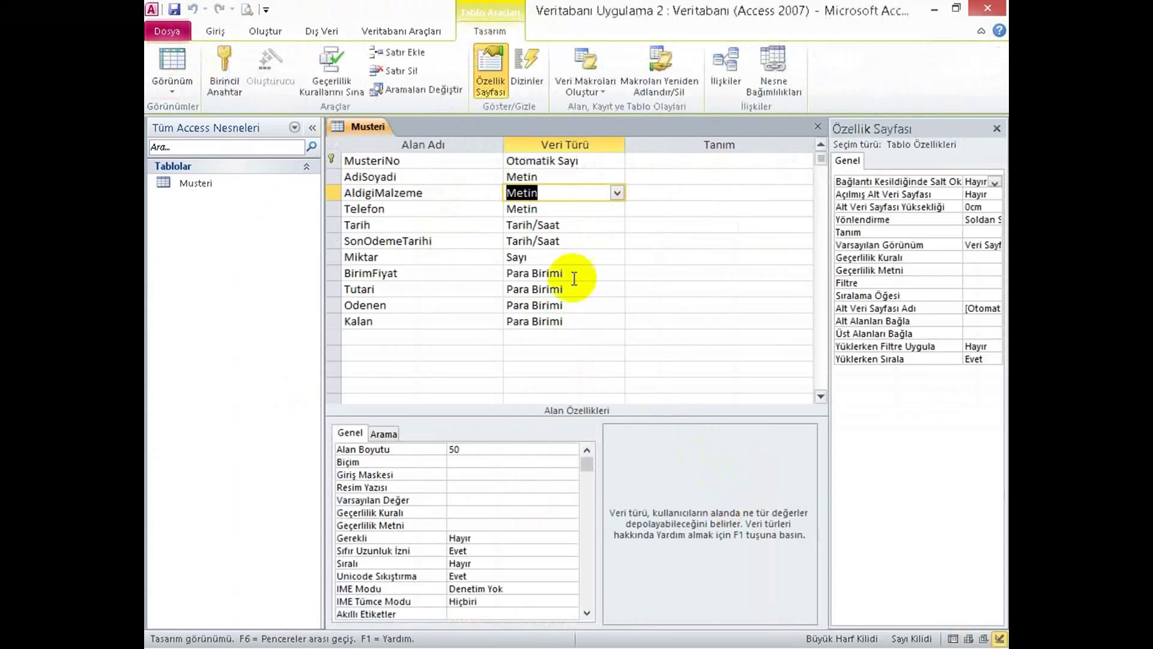
left_click(398, 225)
left_click(529, 225)
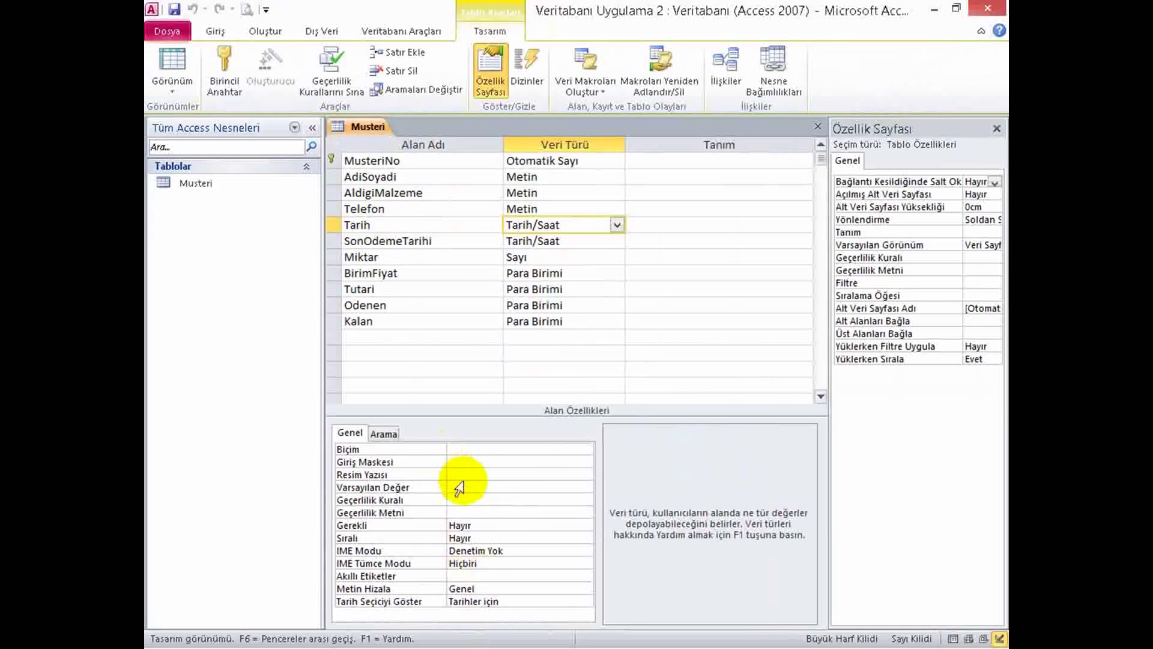
left_click(481, 512)
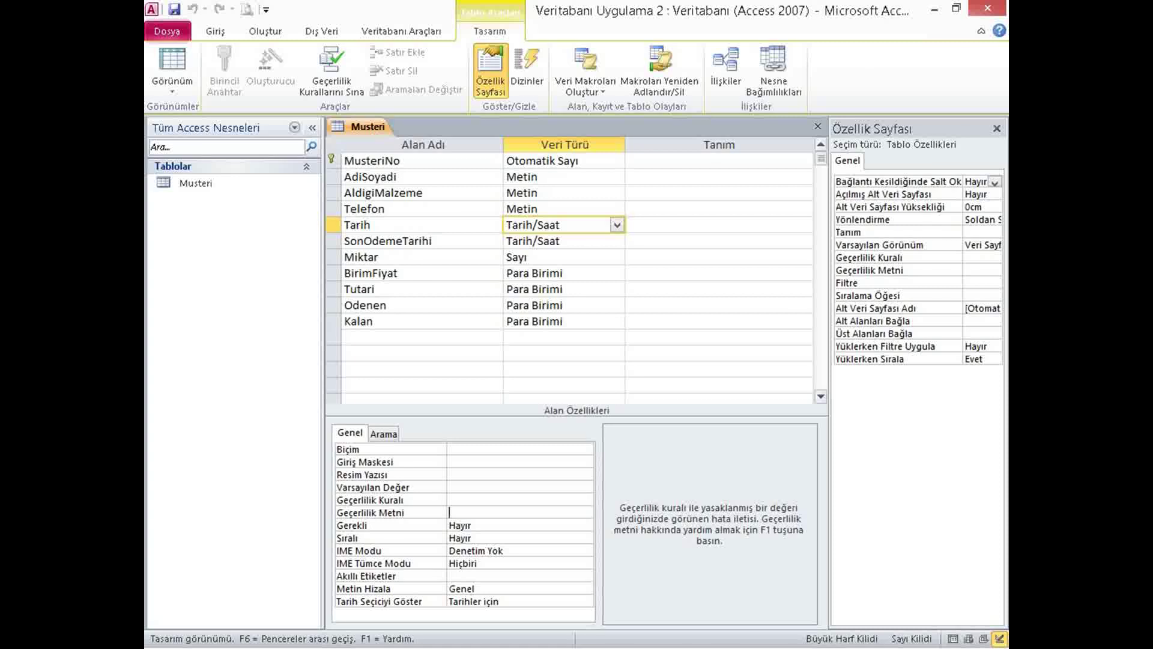
Set the Tarih field's default value to =Now().
left_click(472, 485)
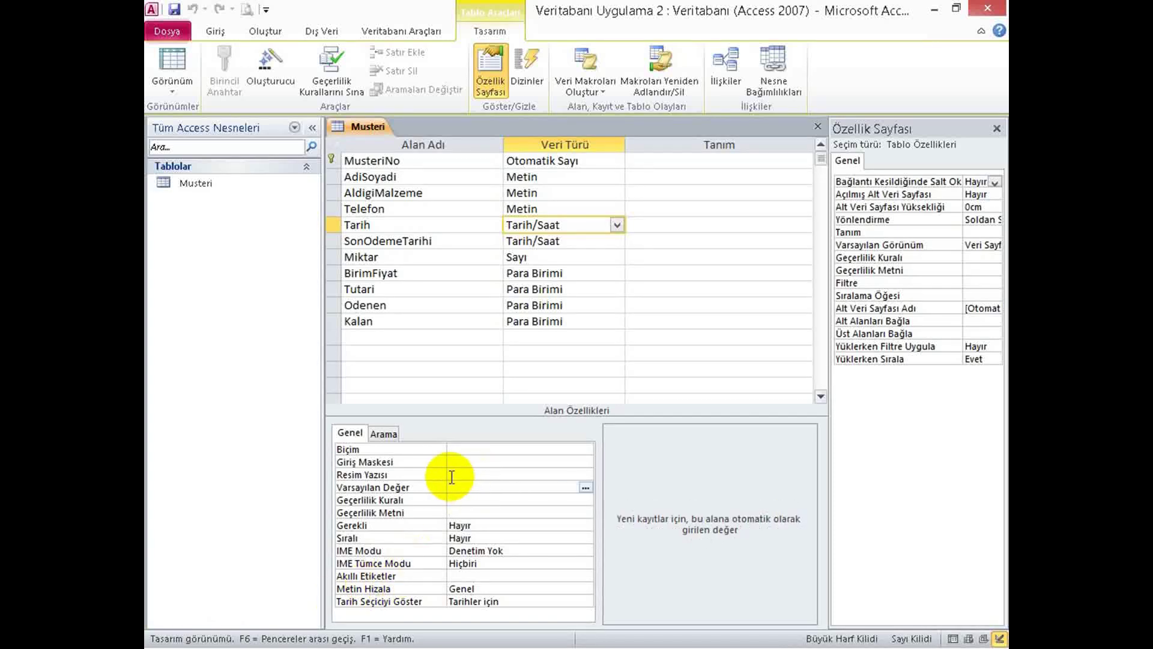
type("Date(")
key("BackSpace")
key("BackSpace")
key("BackSpace")
key("BackSpace")
key("BackSpace")
type("N")
key("Caps_Lock")
type("ow(")
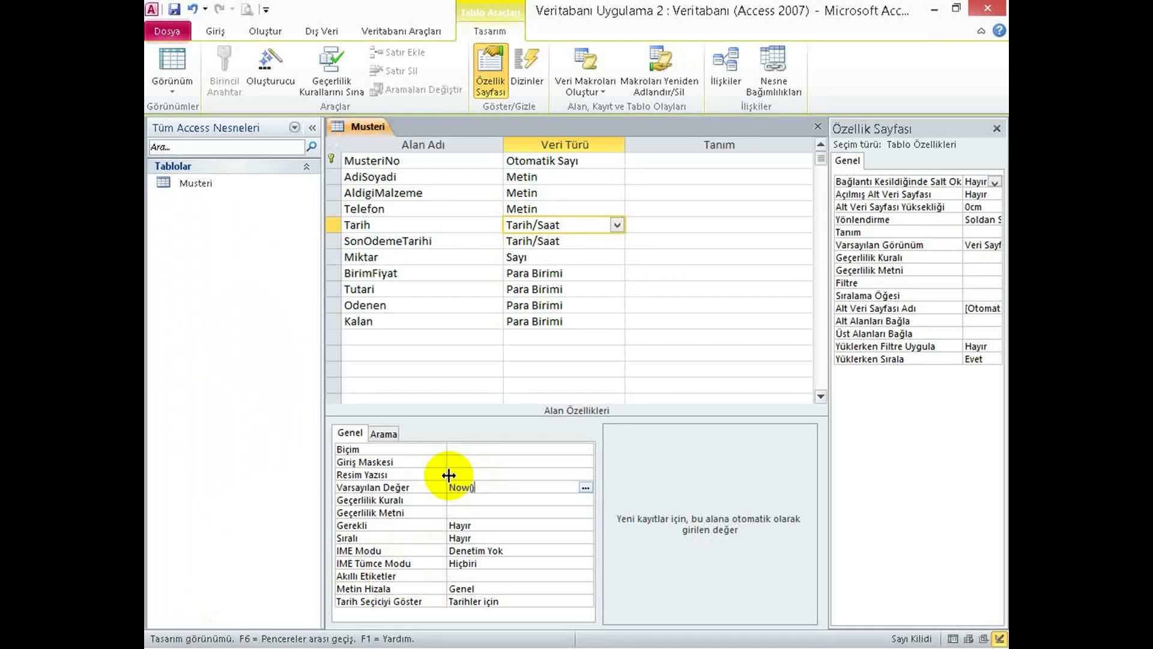
left_click(420, 488)
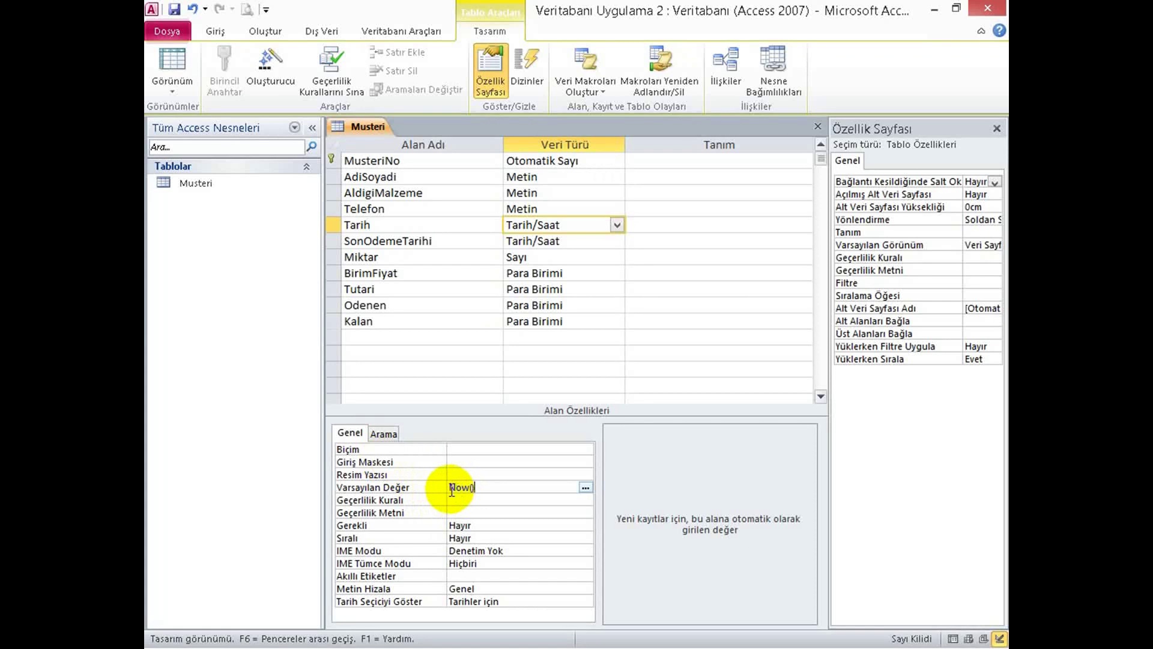
type("=")
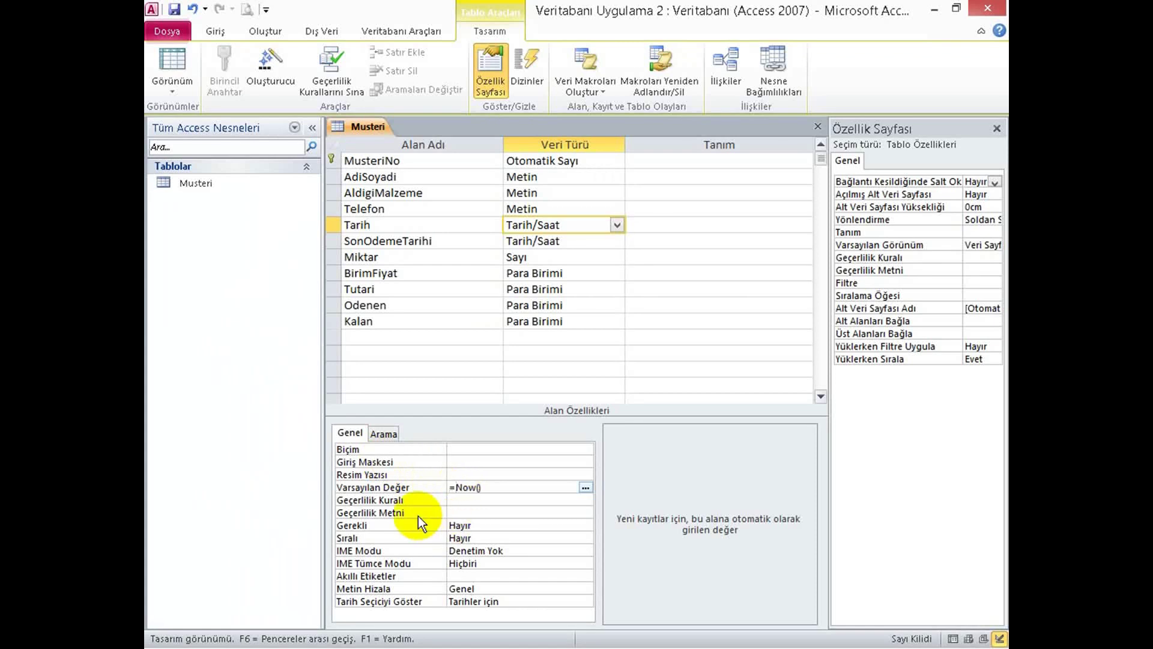
key("Return")
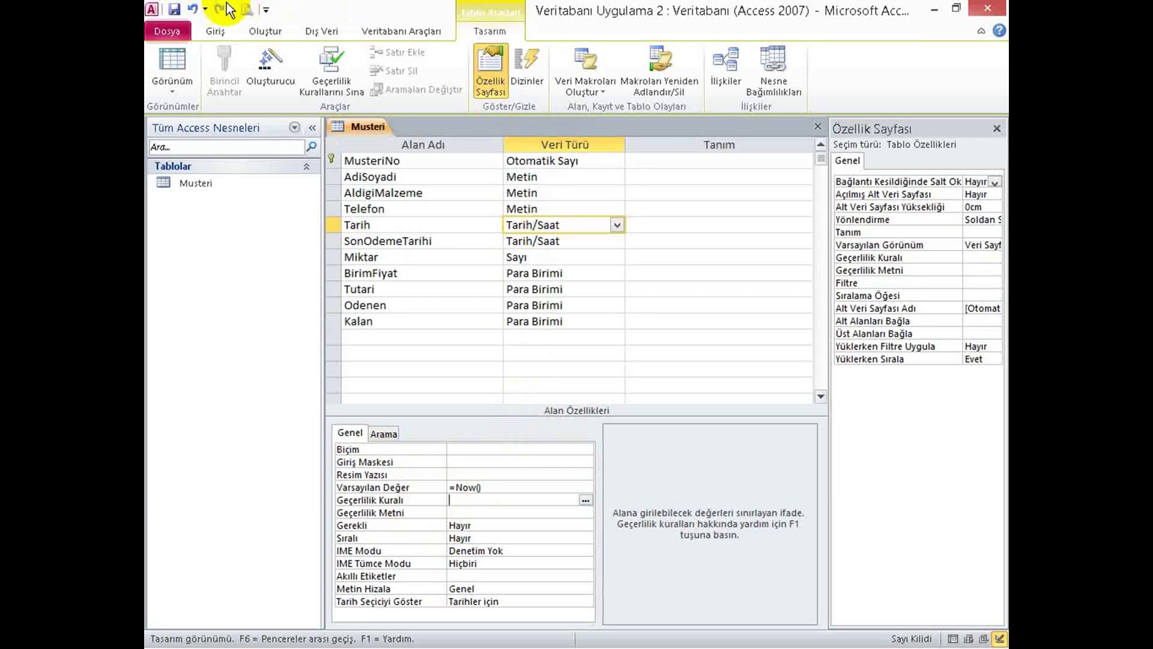
left_click(171, 65)
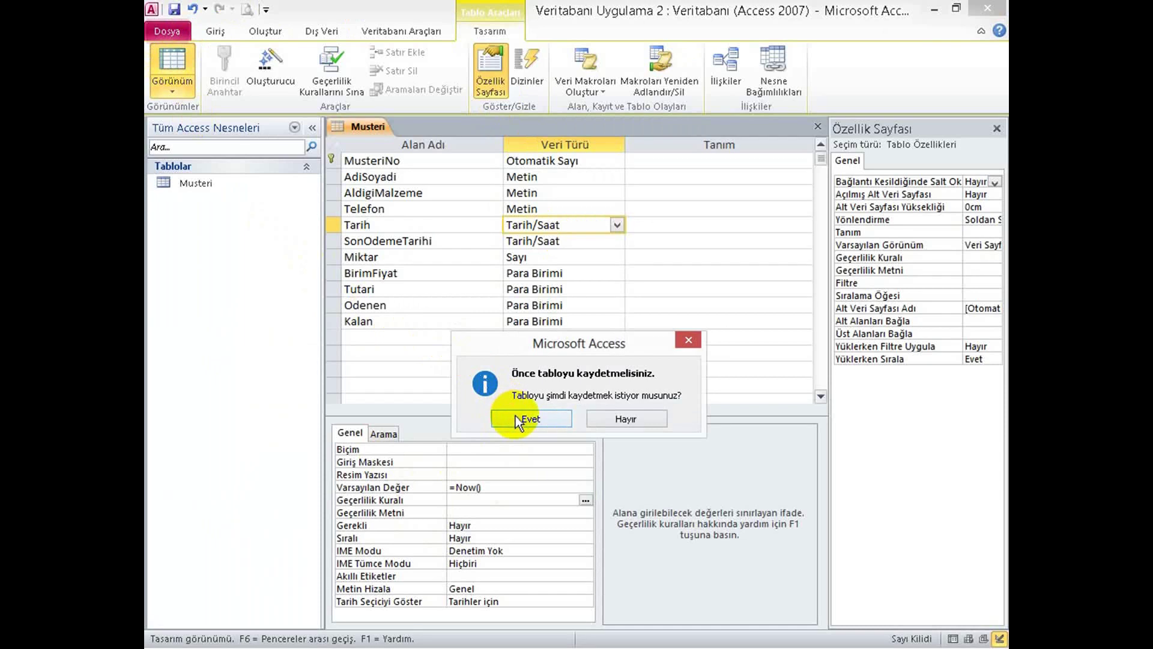
Save the design, add a fifth customer with NOTEBOOK and auto-filled Tarih, and widen Tarih.
left_click(518, 419)
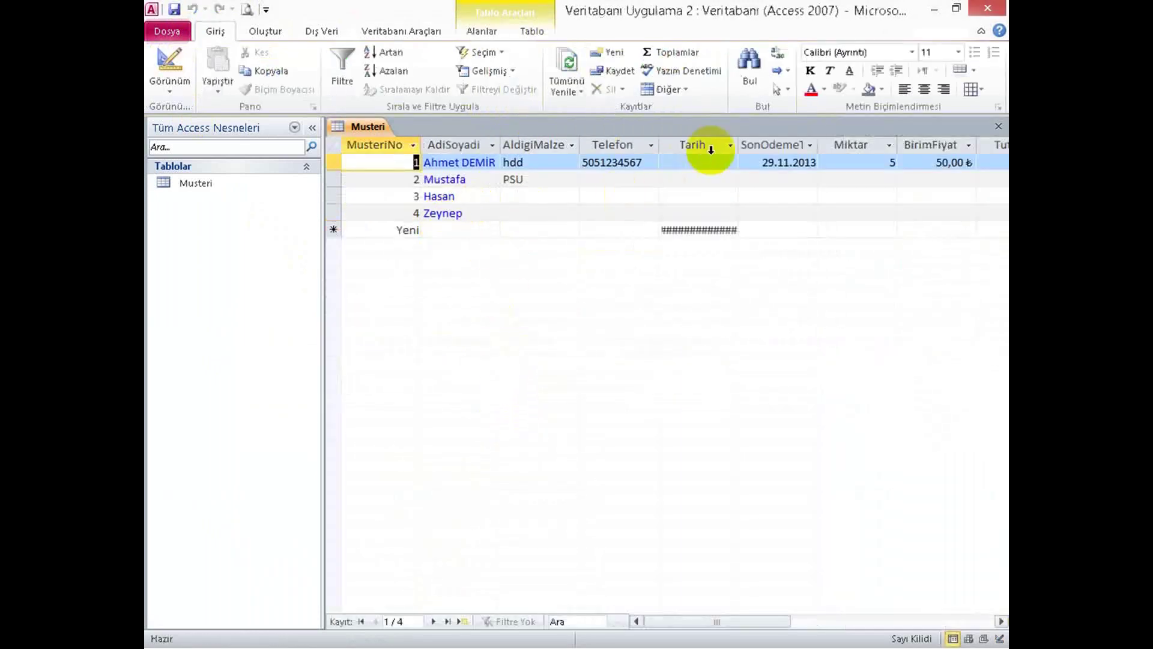
left_click(465, 228)
left_click(421, 229)
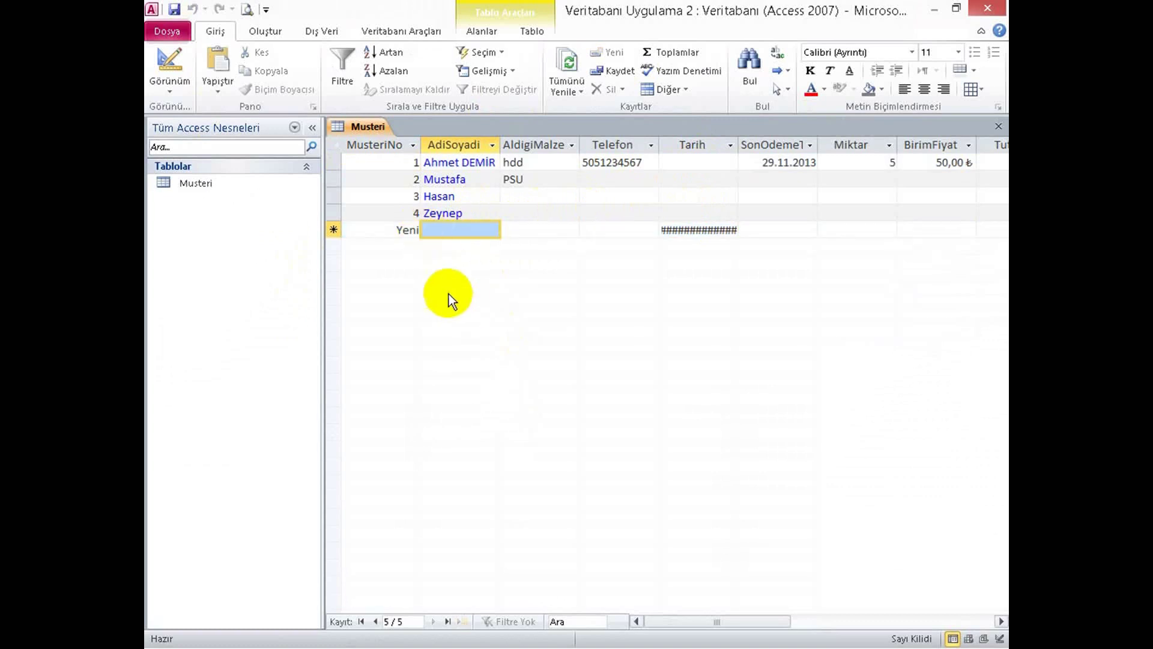
type("Mehmet")
key("Tab")
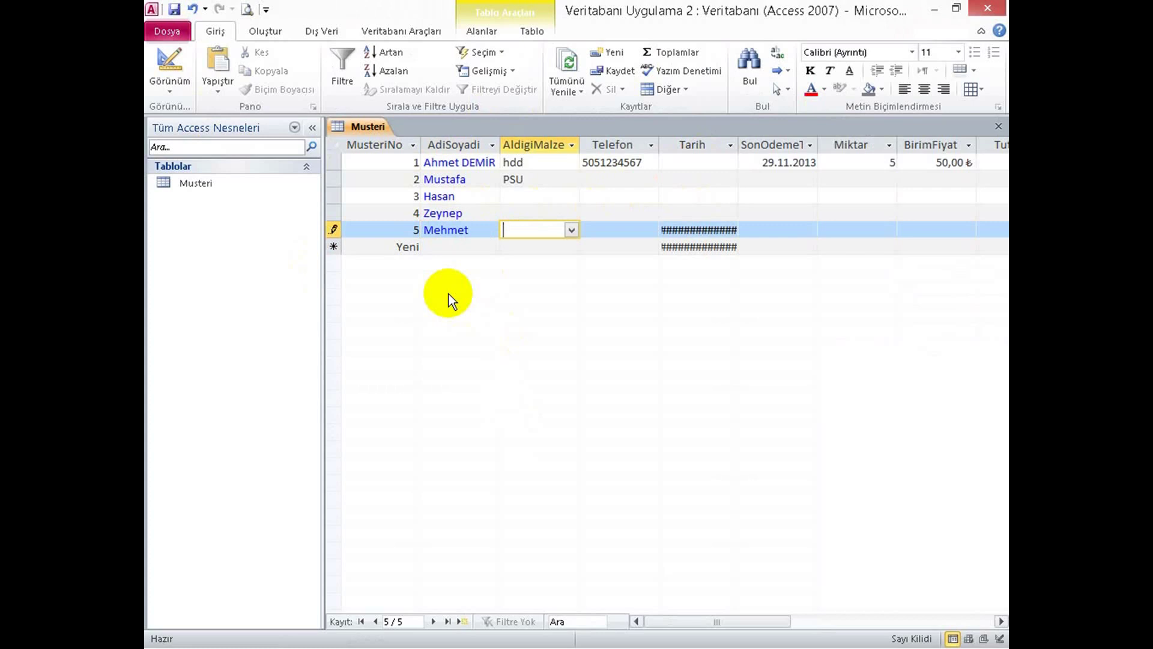
left_click(571, 232)
left_click(546, 310)
key("Tab")
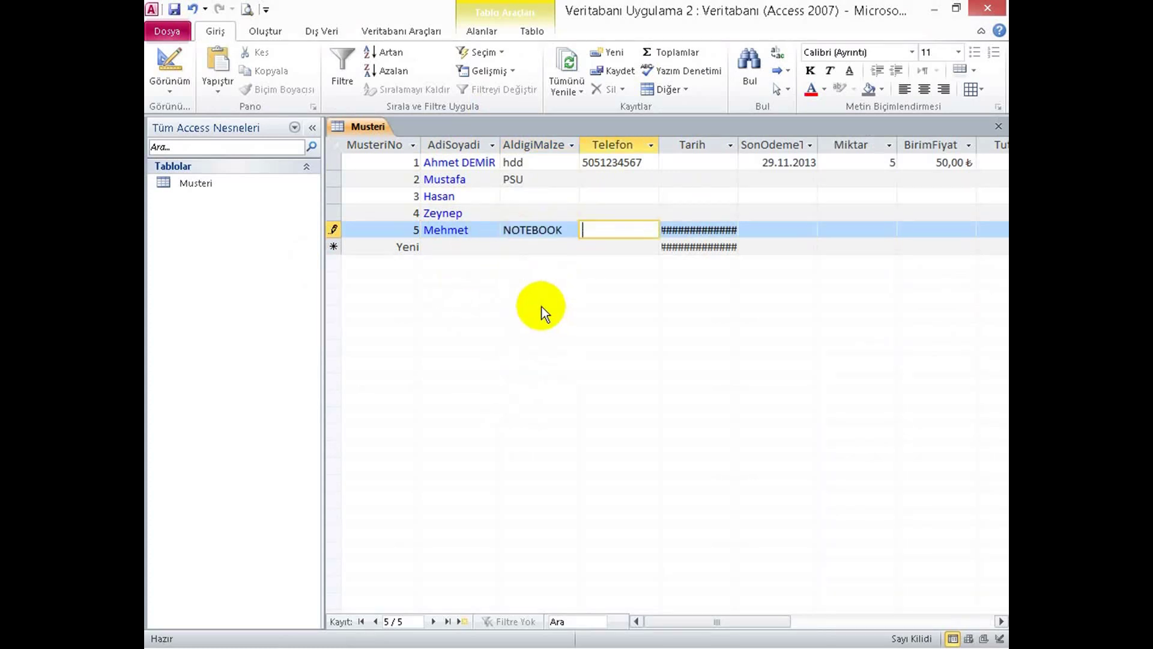
key("Tab")
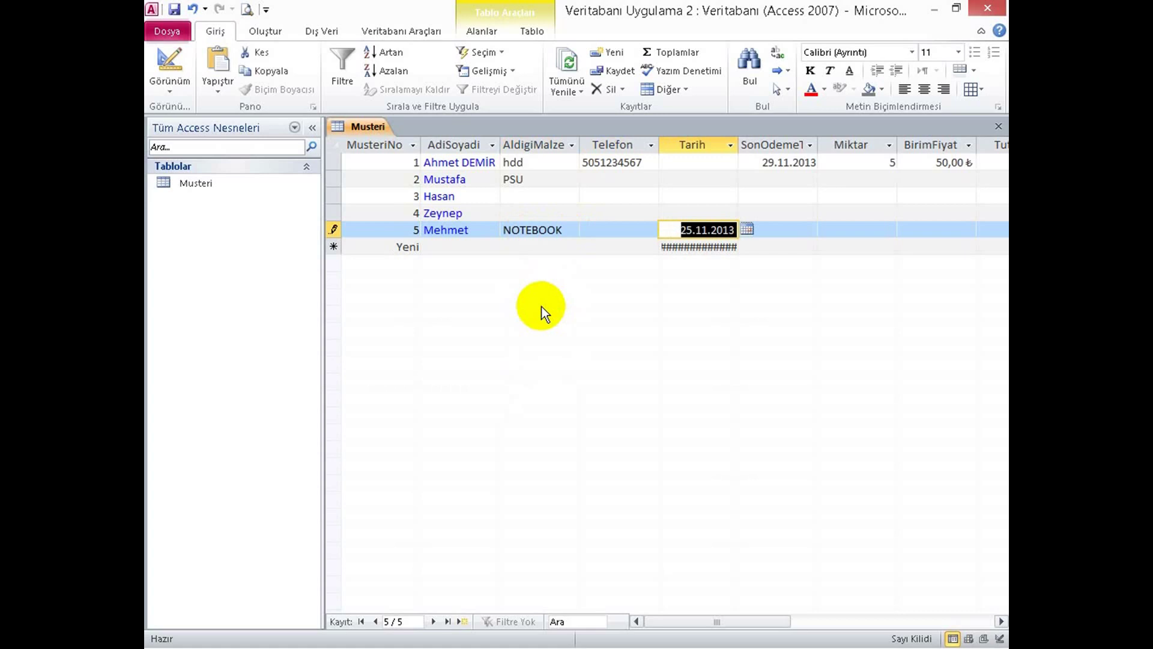
key("Tab")
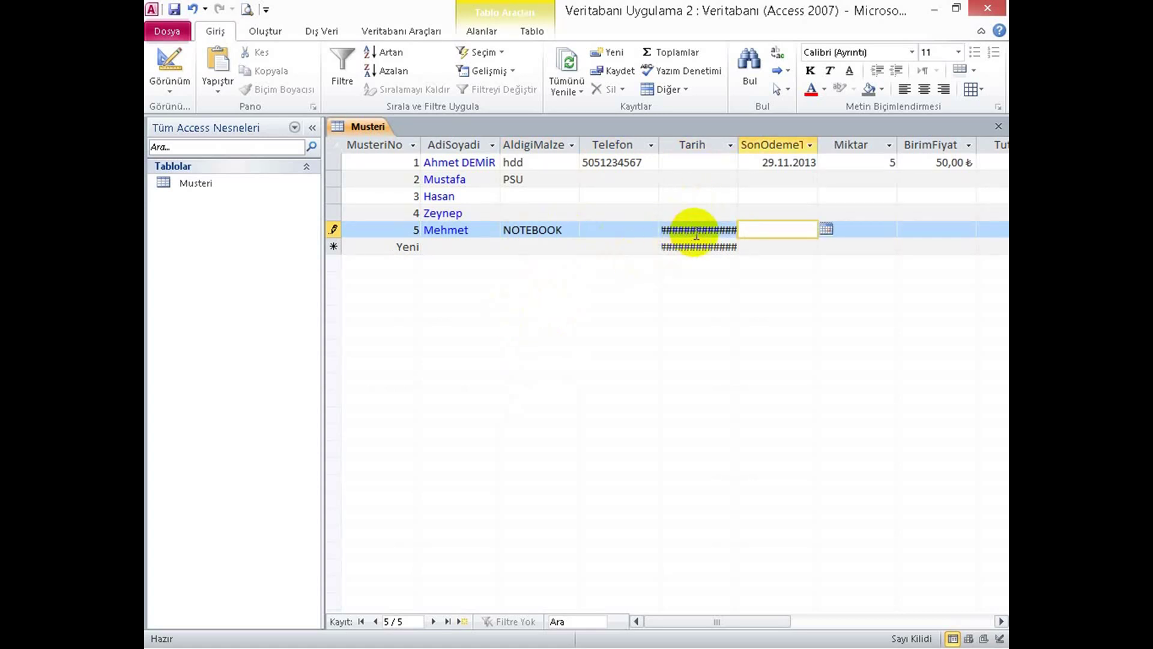
double_click(738, 144)
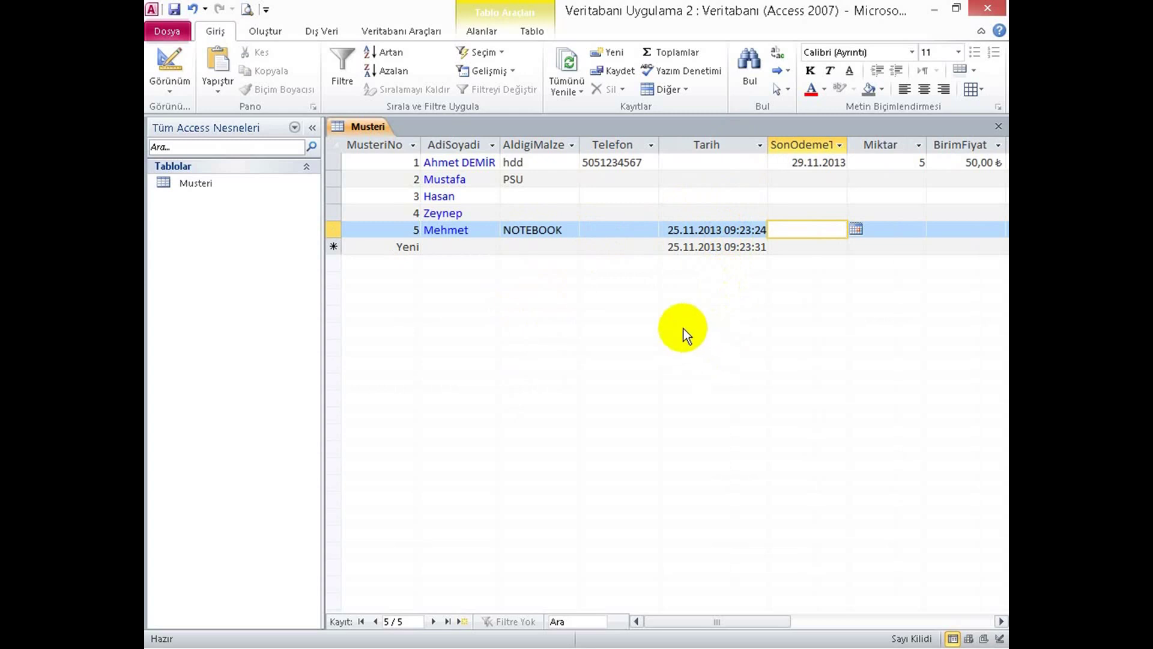
Change the Tarih default from =Now() to =Date() and save the design.
left_click(162, 63)
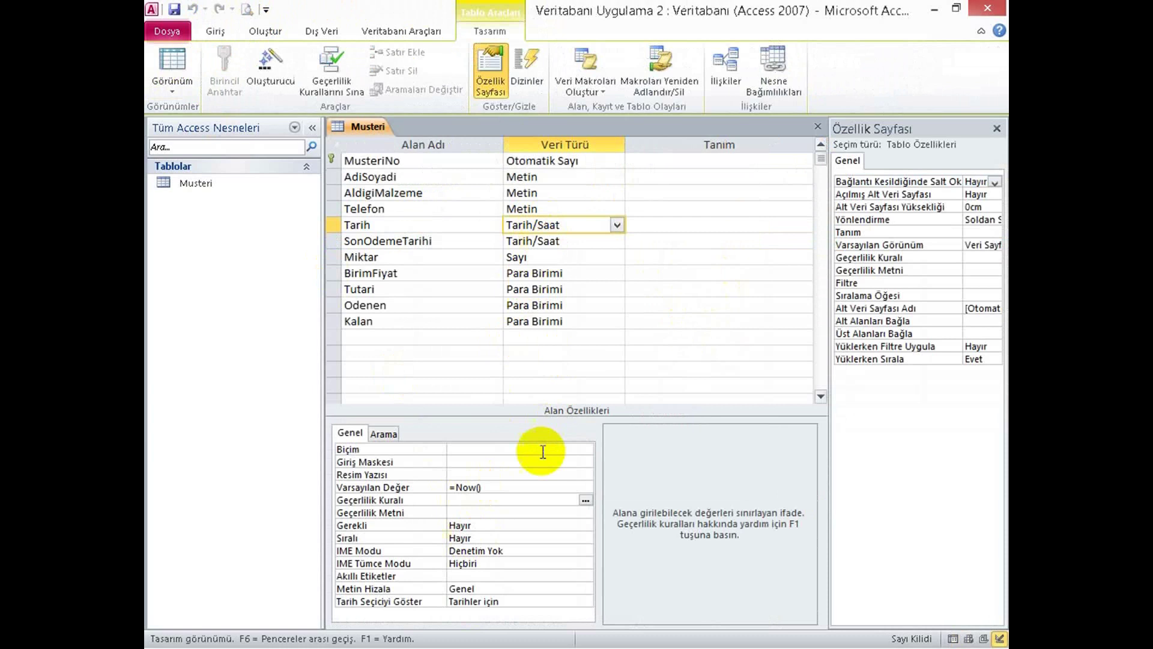
double_click(469, 487)
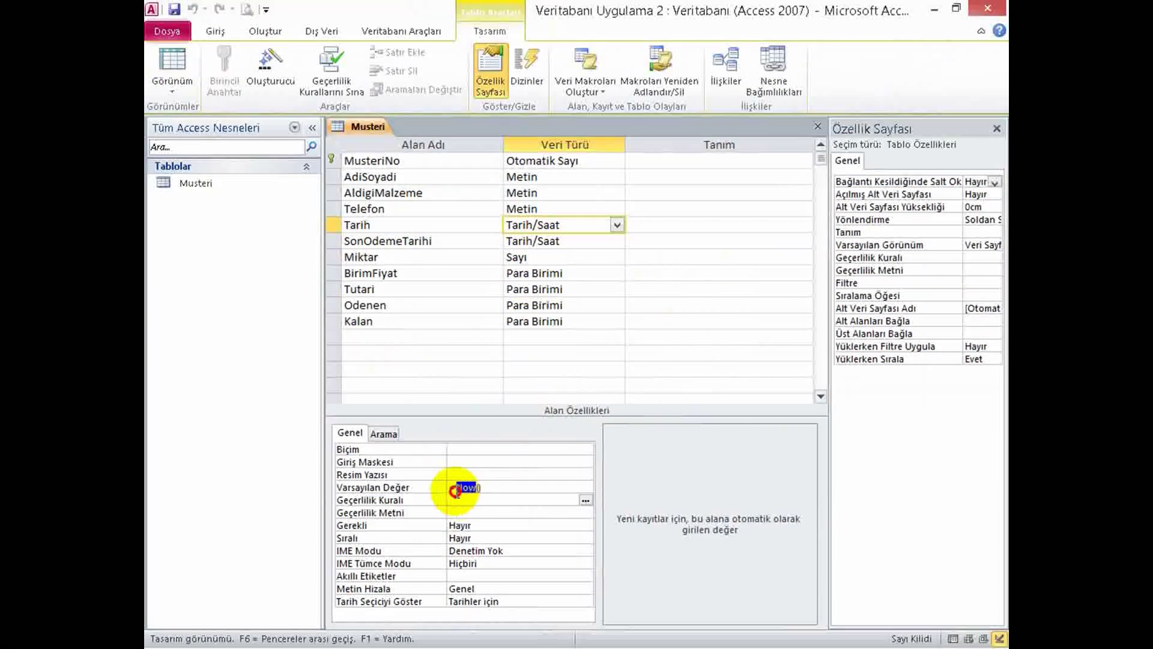
type("Date")
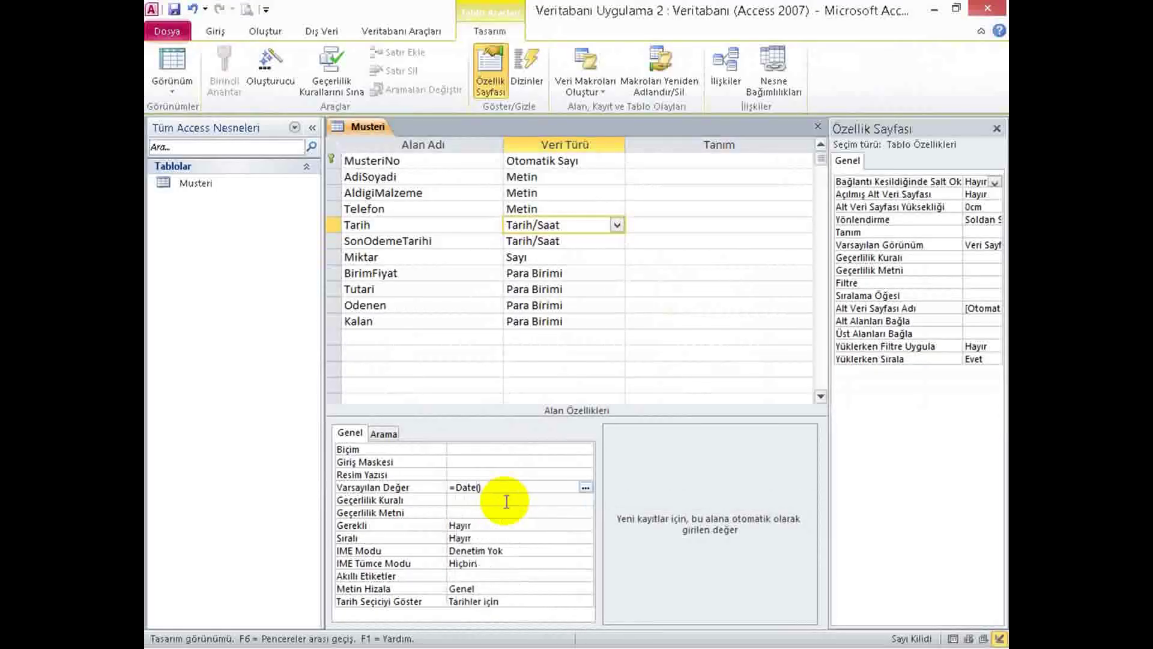
left_click(179, 64)
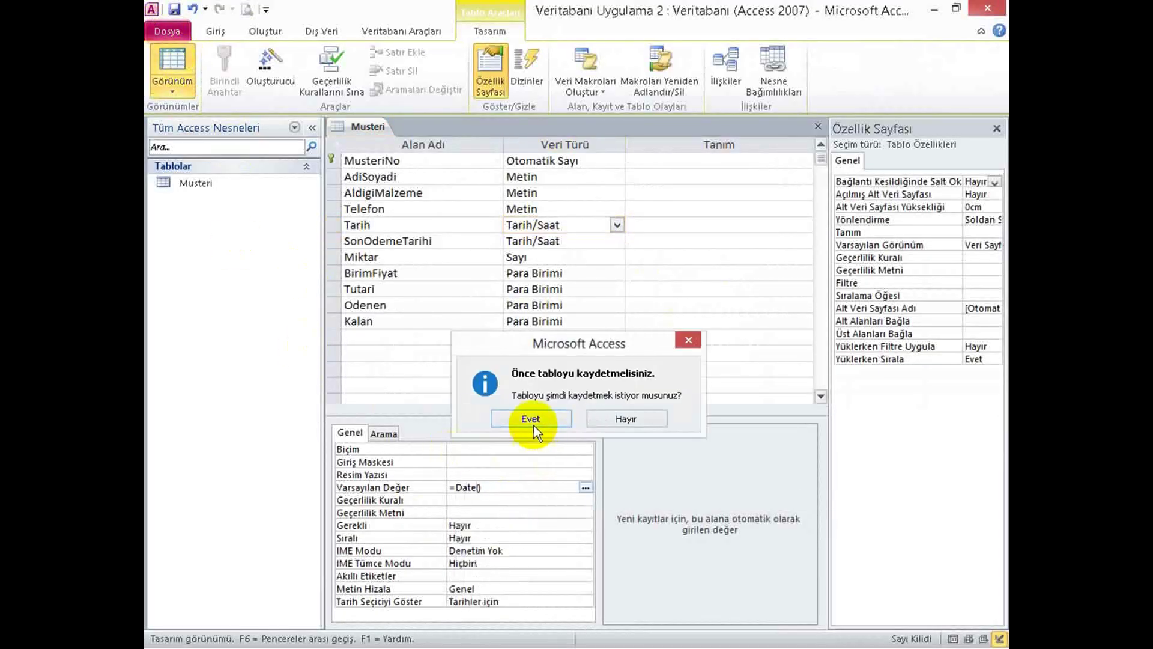
left_click(533, 418)
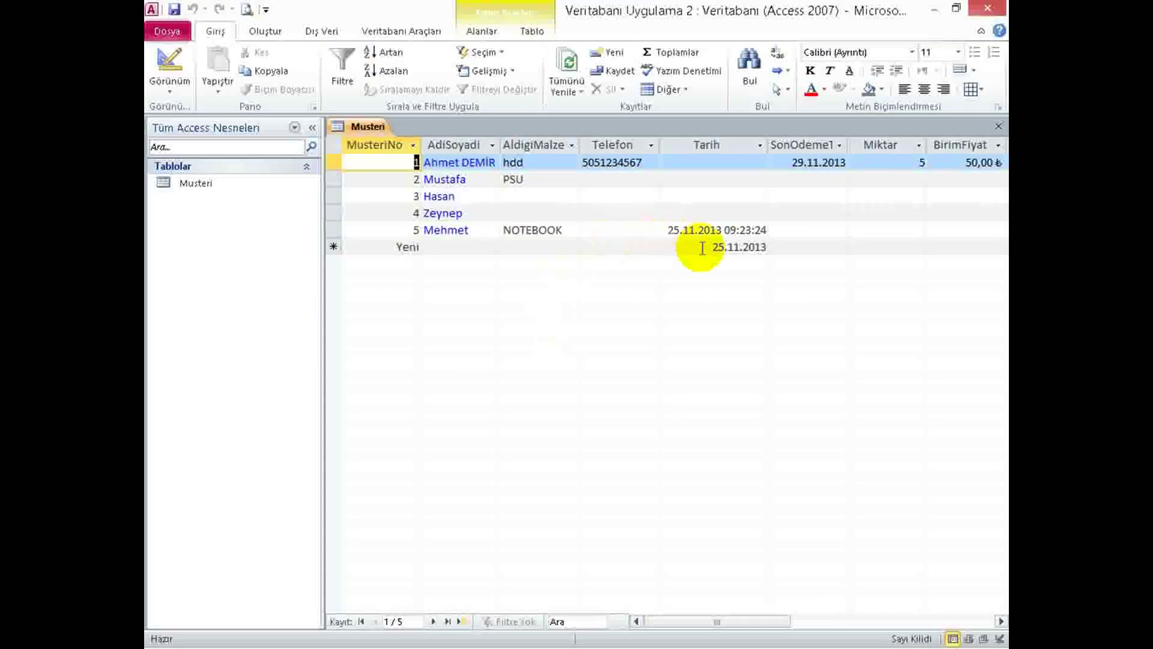
Remove the time from record 5's Tarih so it reads just 25.11.2013.
left_click(739, 229)
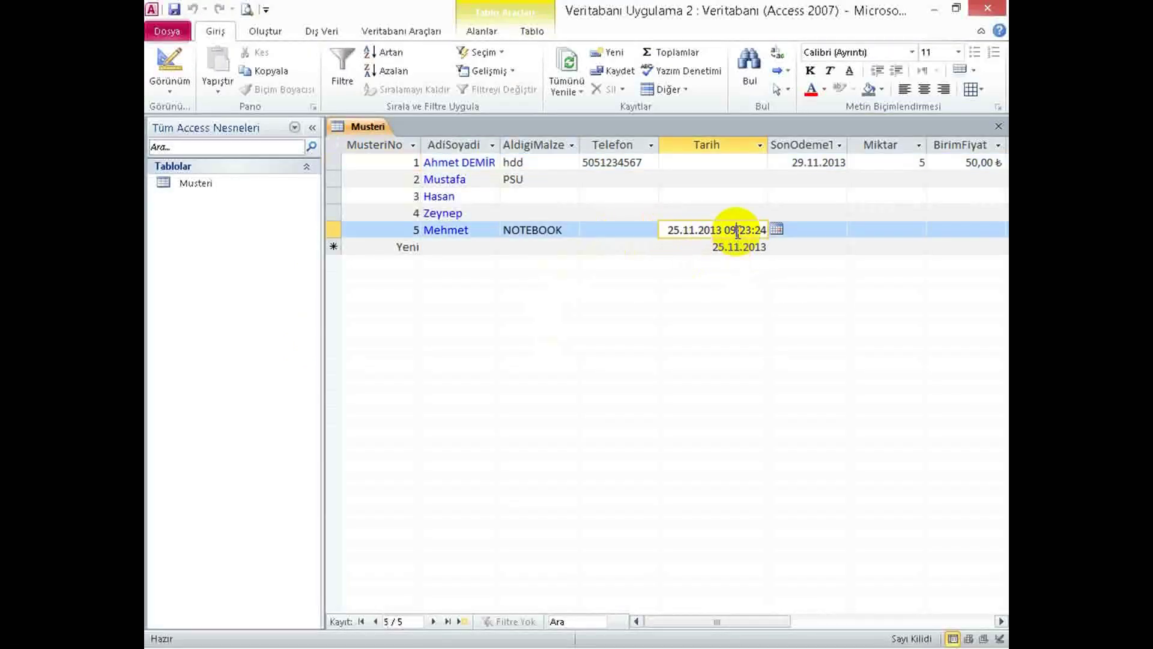
left_click(661, 229)
key("Tab")
double_click(673, 229)
double_click(734, 229)
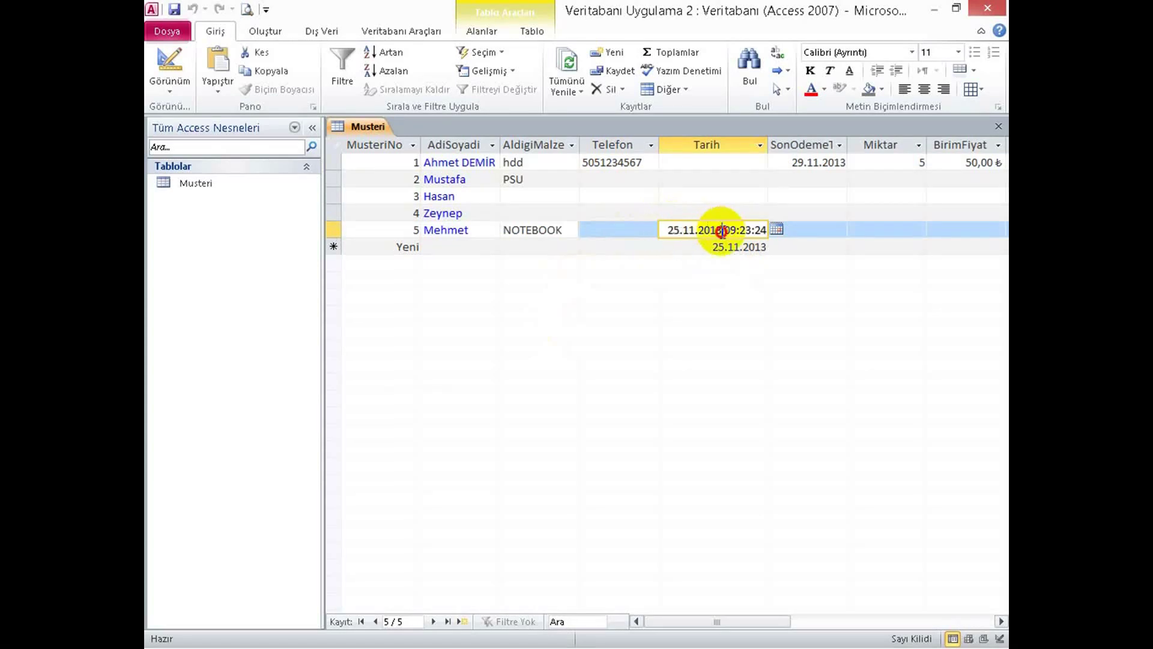
key("Delete")
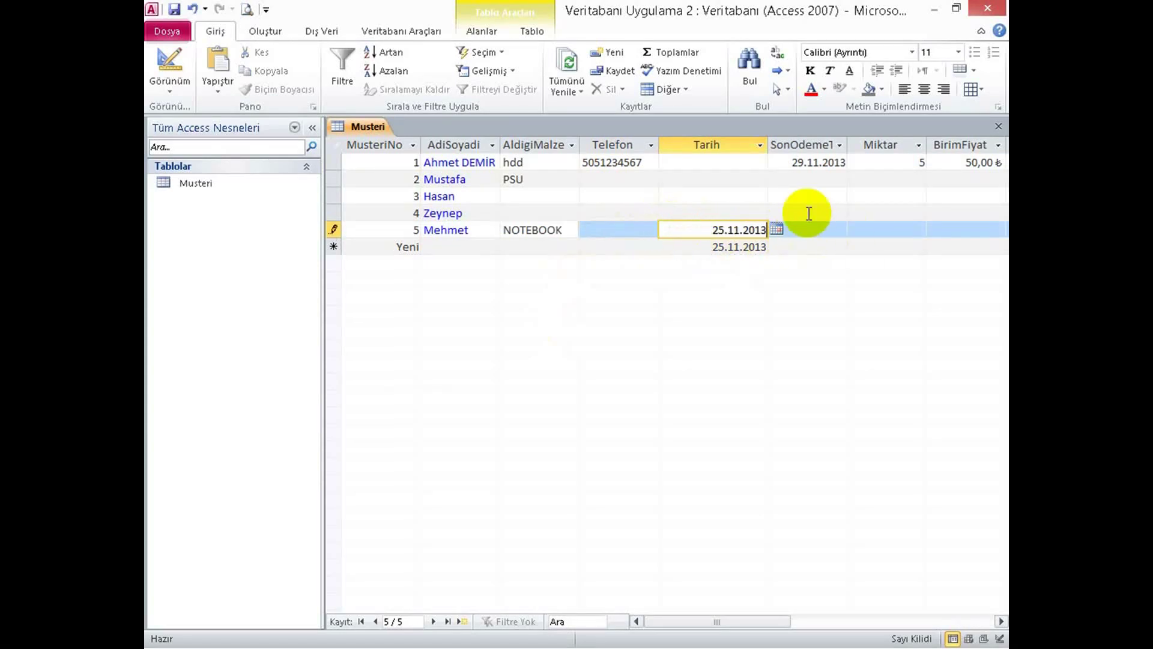
key("Tab")
key("Tab")
key("Tab")
key("Tab")
key("Tab")
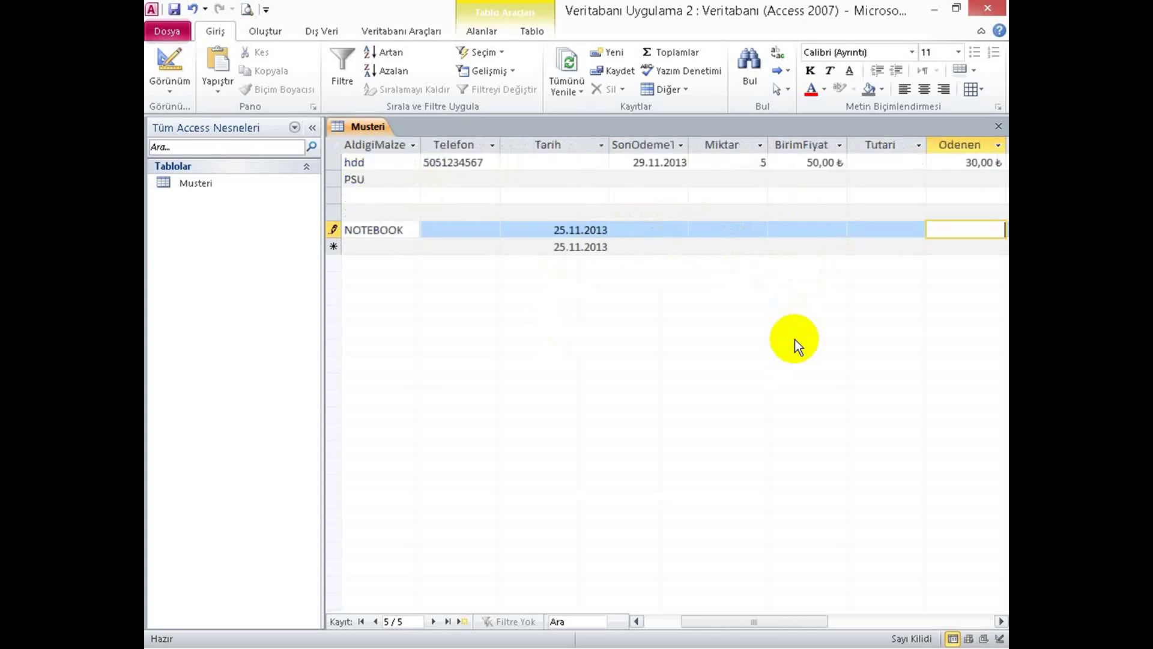
key("Tab")
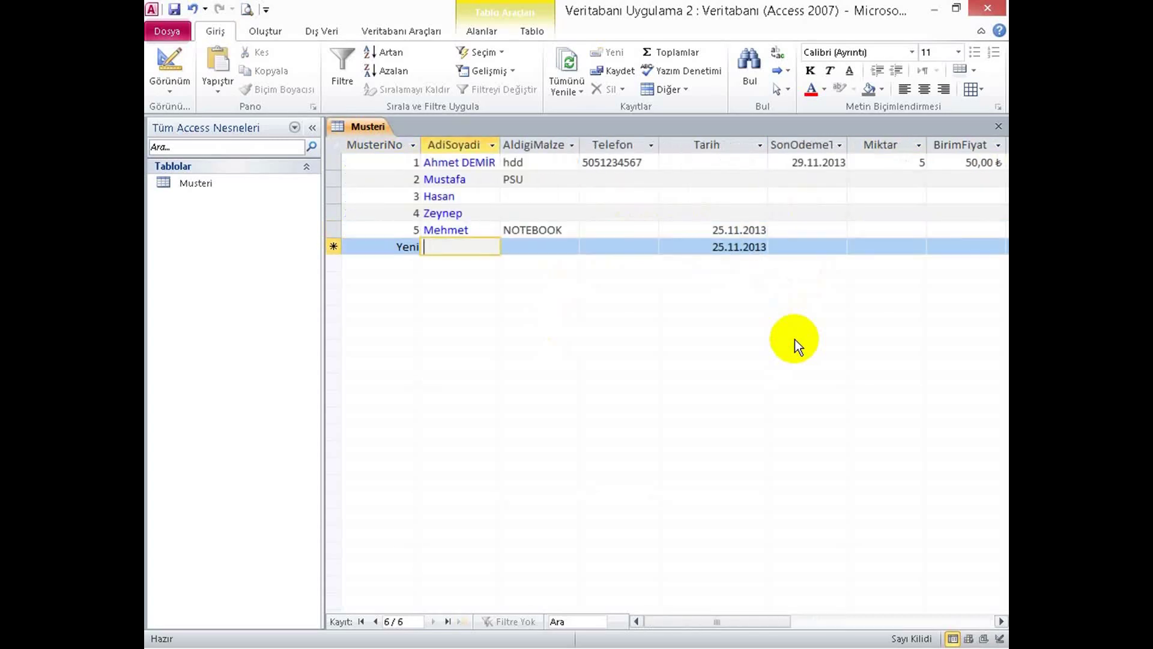
Add a sixth customer with a name and TABLET as the purchased item.
type("Ali")
key("Tab")
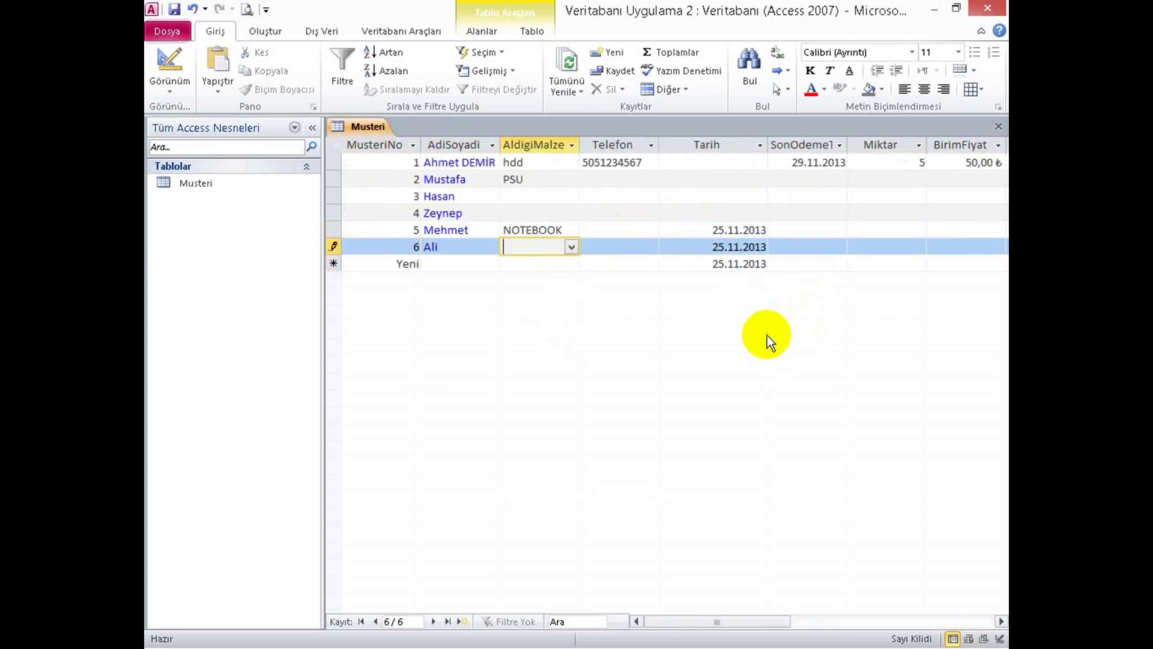
left_click(572, 247)
left_click(551, 359)
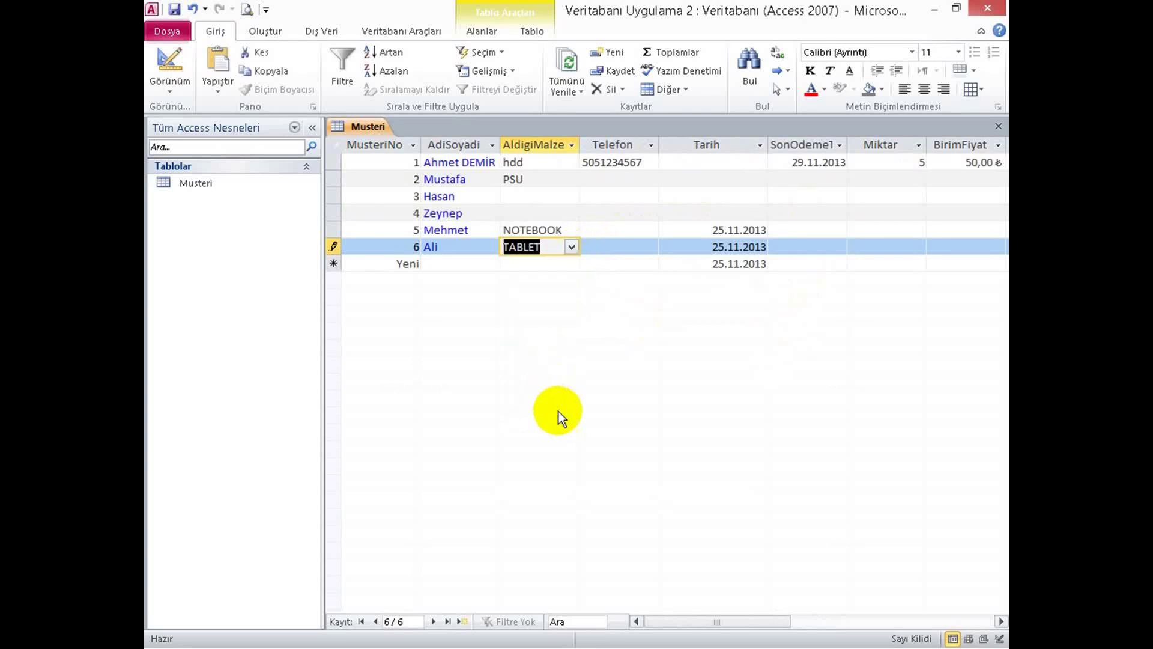
key("Tab")
key("Tab")
key("Tab")
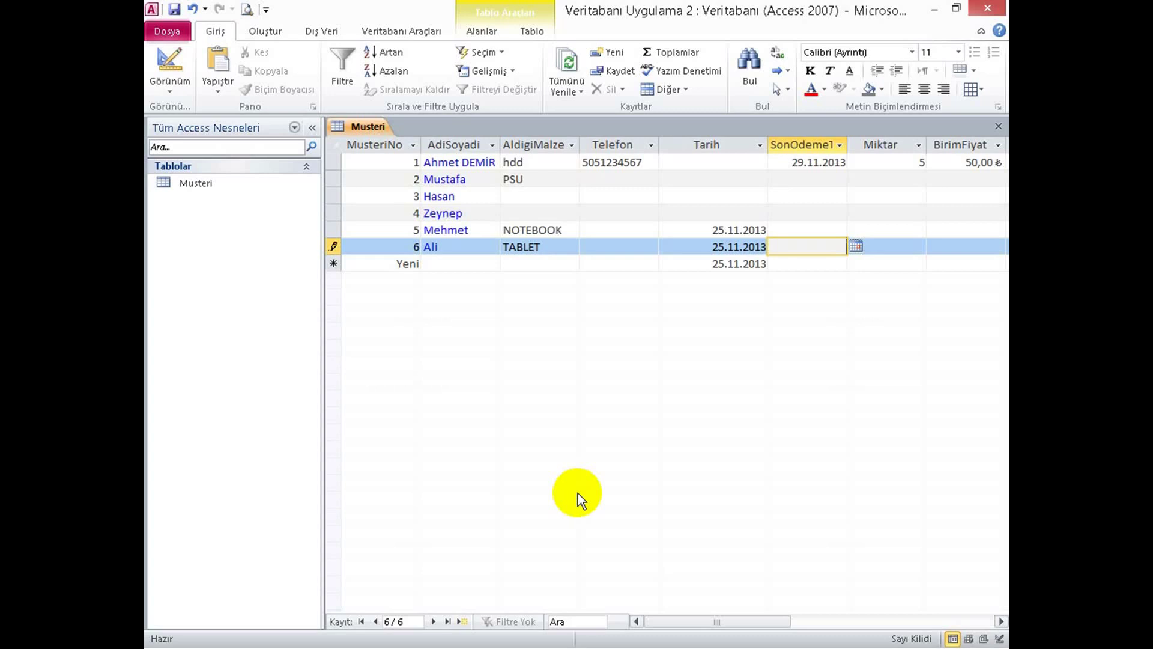
key("alt+Tab")
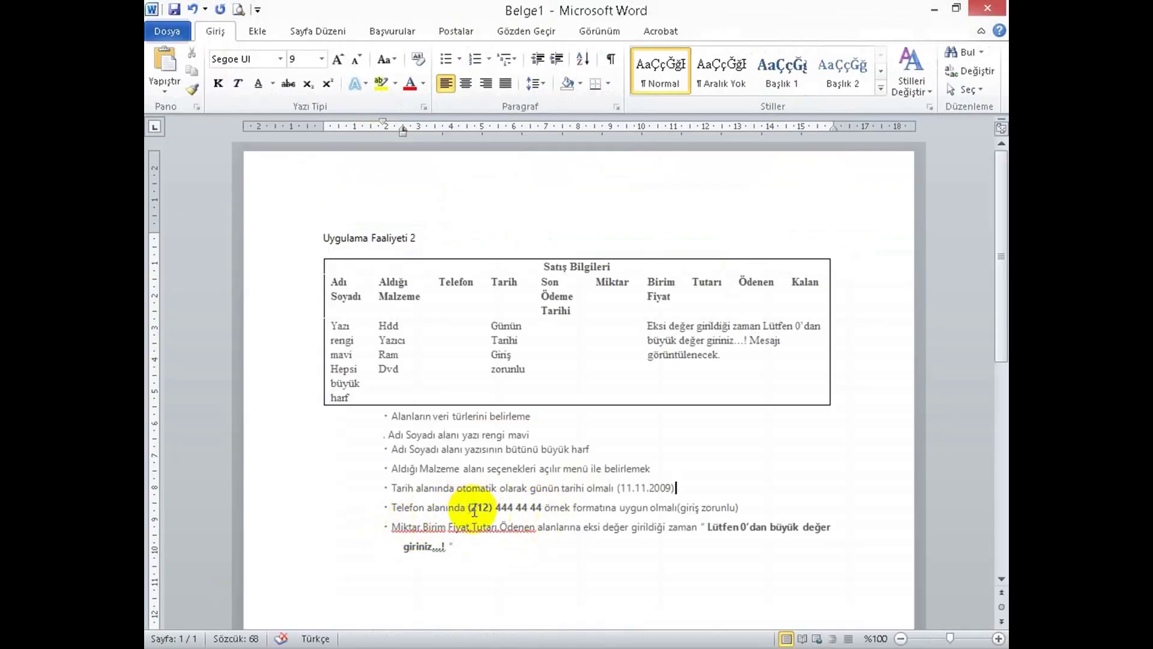
left_click_drag(468, 507, 543, 509)
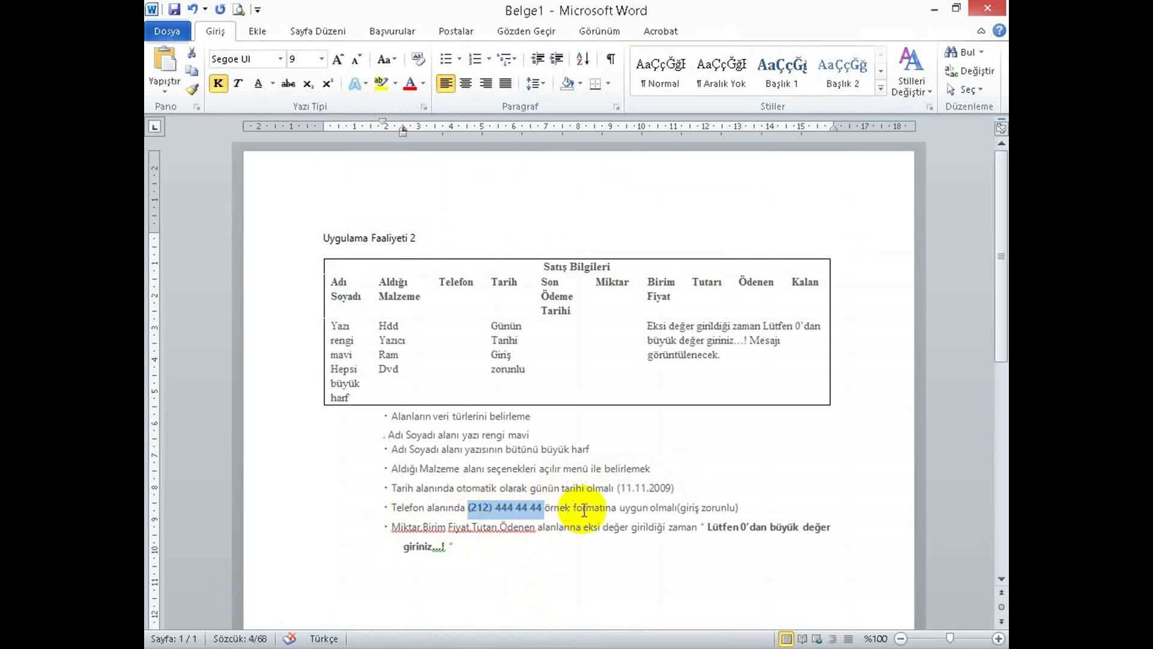
left_click_drag(745, 508, 385, 510)
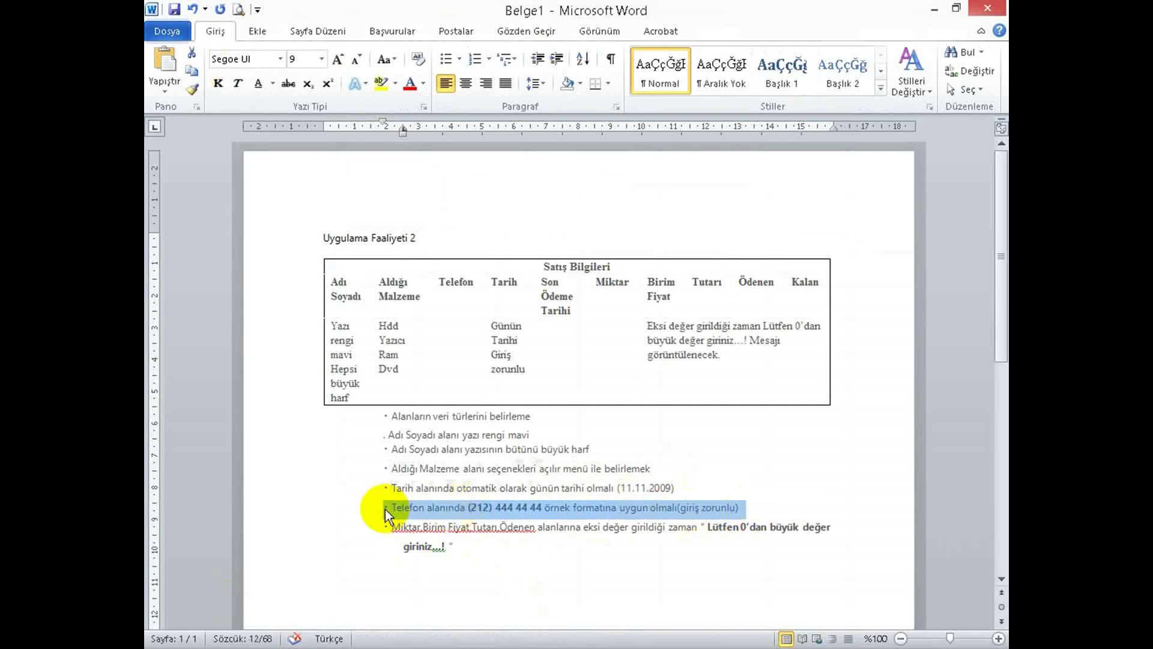
key("alt+Tab")
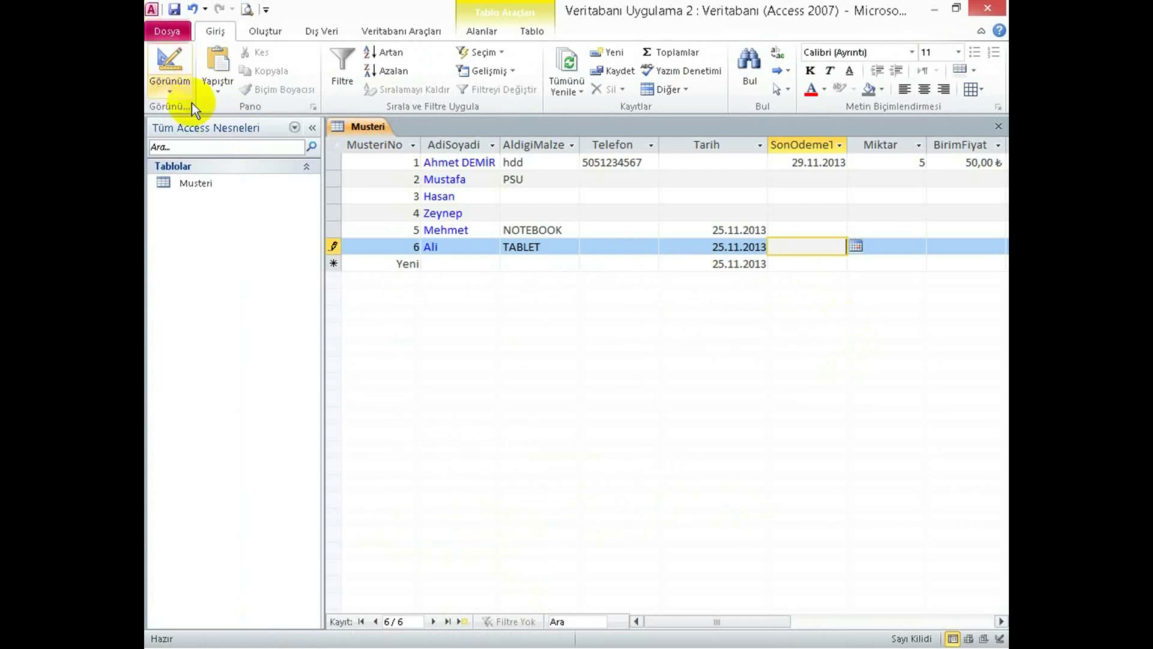
left_click(171, 63)
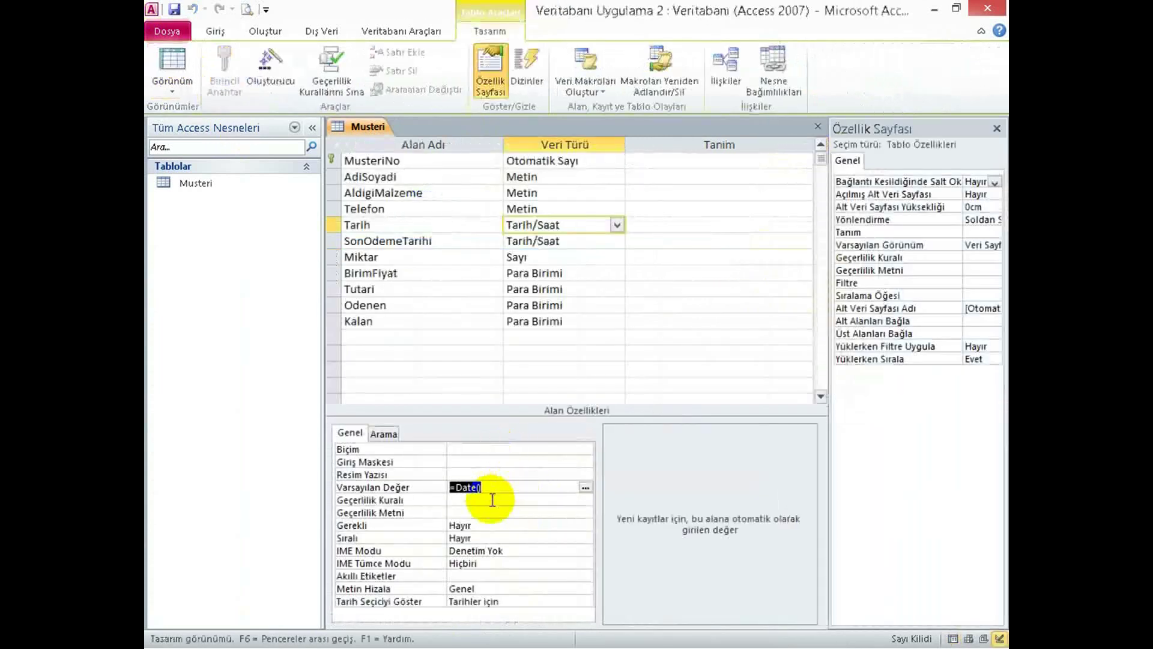
left_click(617, 209)
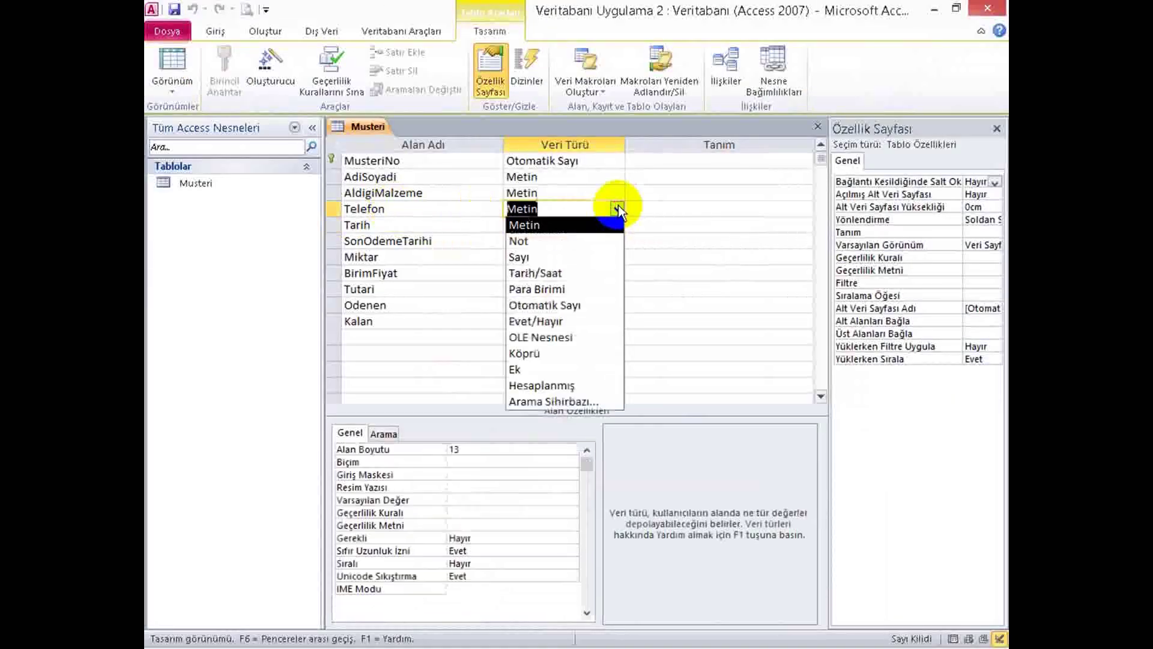
left_click(478, 476)
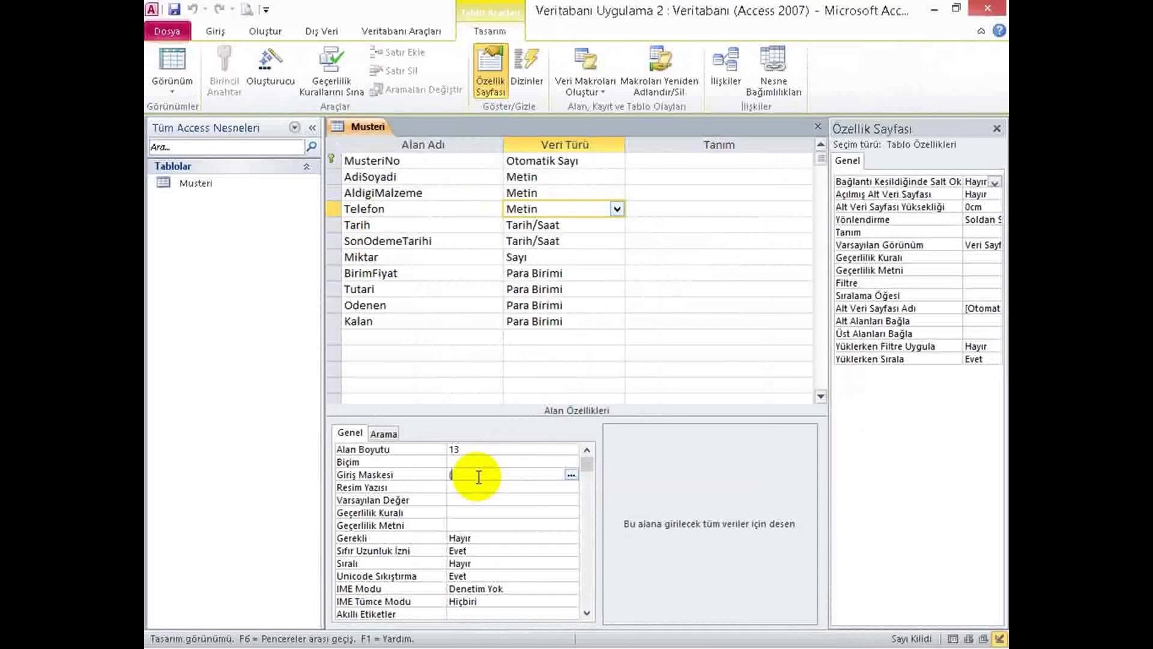
type("(99")
key("BackSpace")
key("BackSpace")
key("BackSpace")
type("(000) 000 00 ")
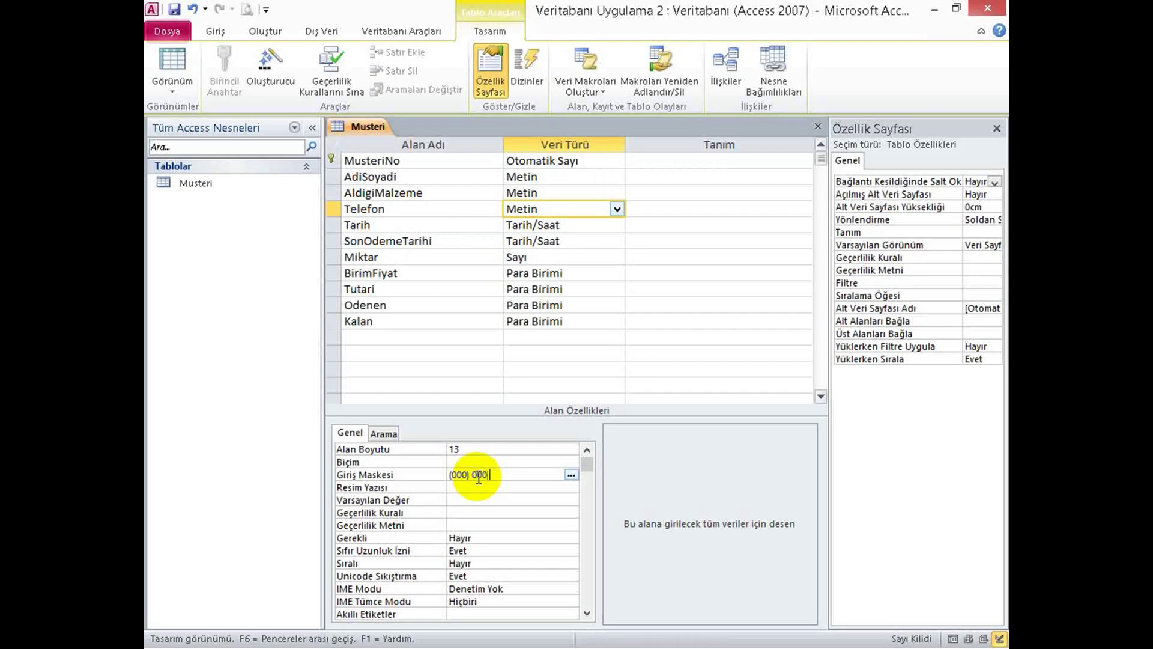
type("00")
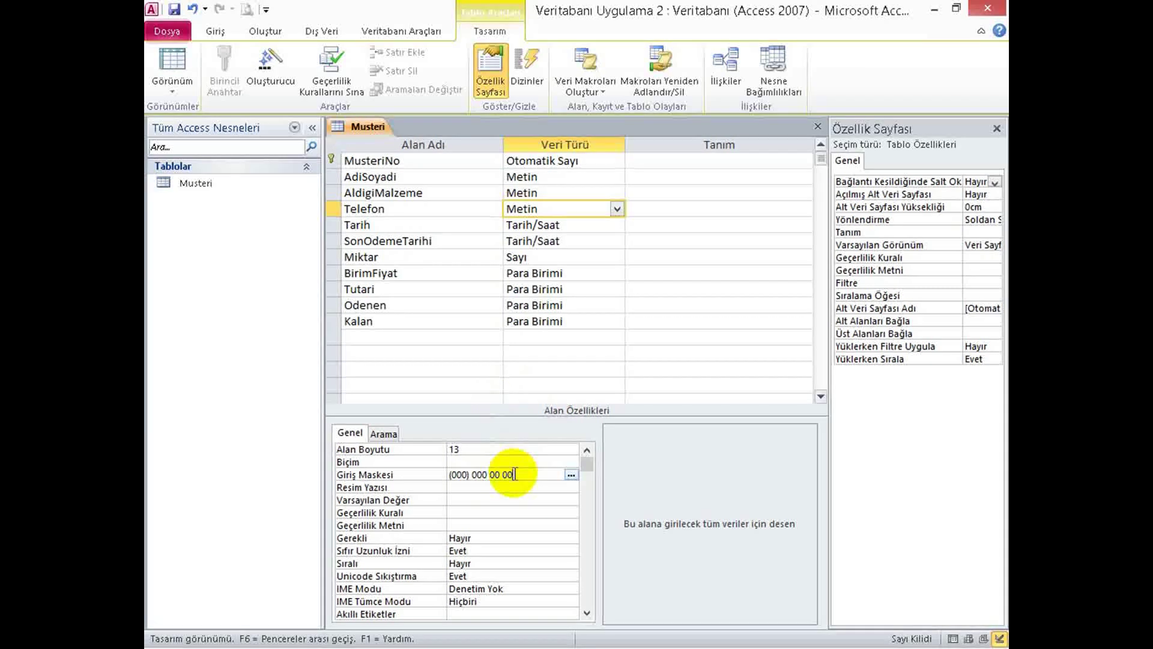
left_click(399, 474)
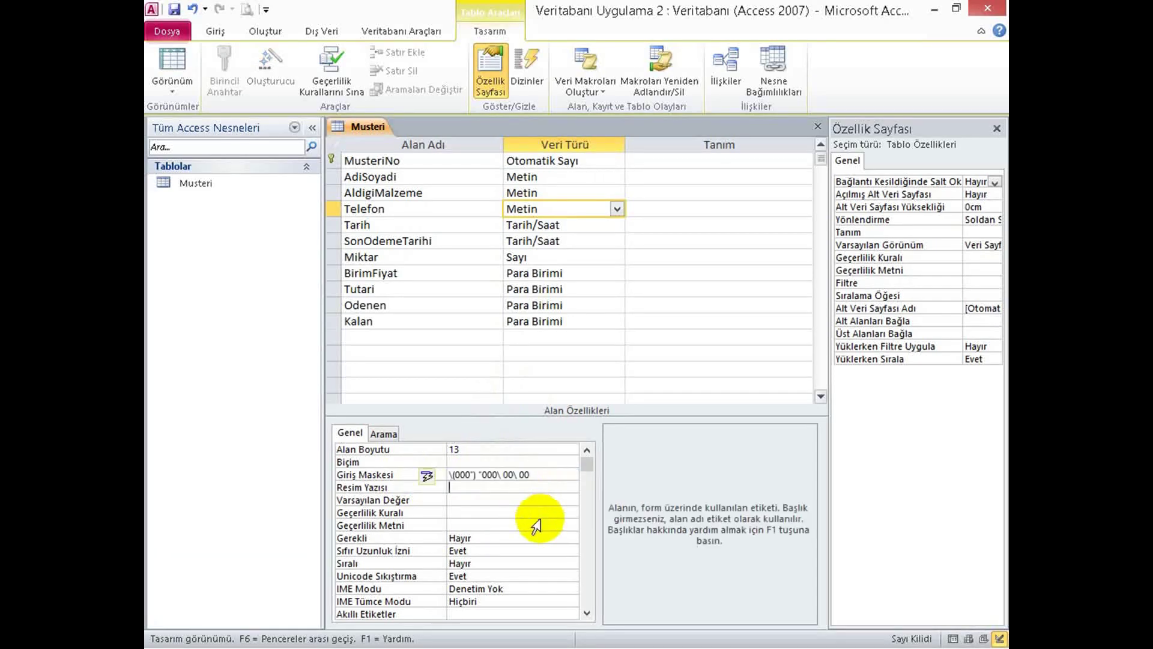
key("Return")
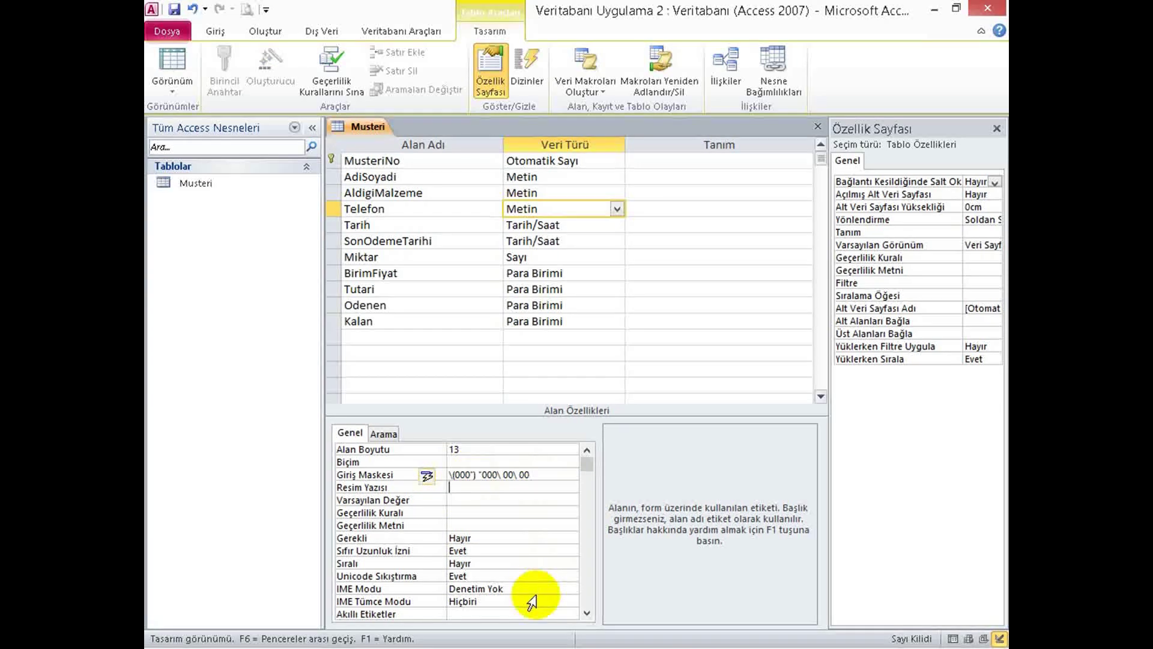
Examine how Access stored the mask as \(000") "000\ 00\ 00, piece by piece.
left_click(474, 477)
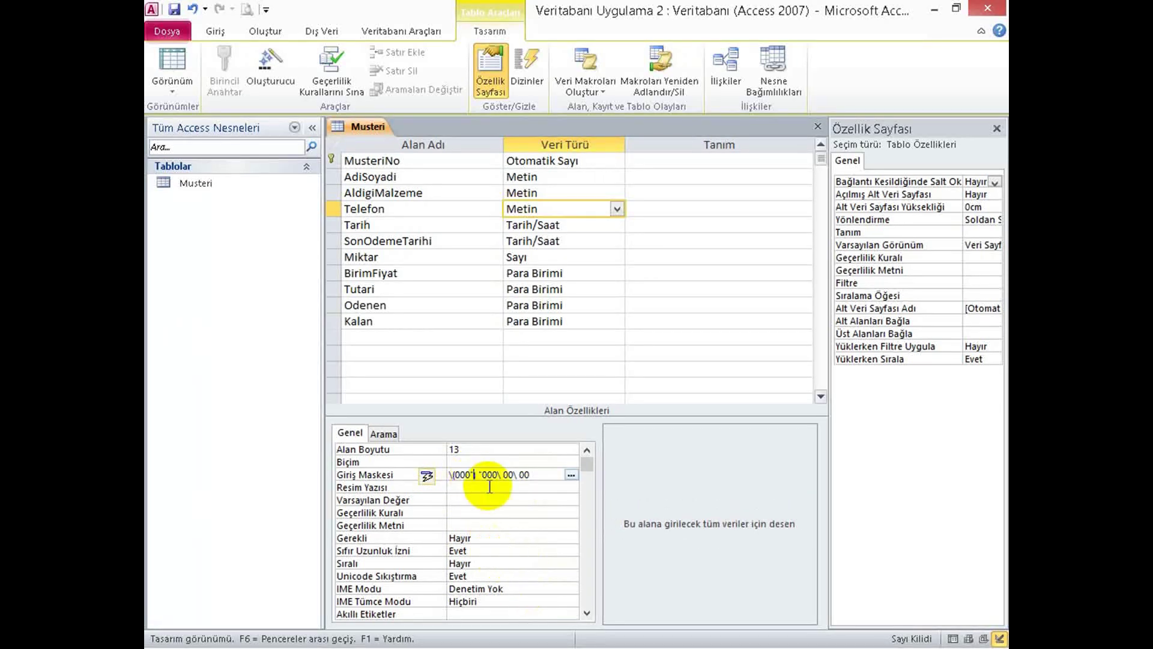
left_click(452, 469)
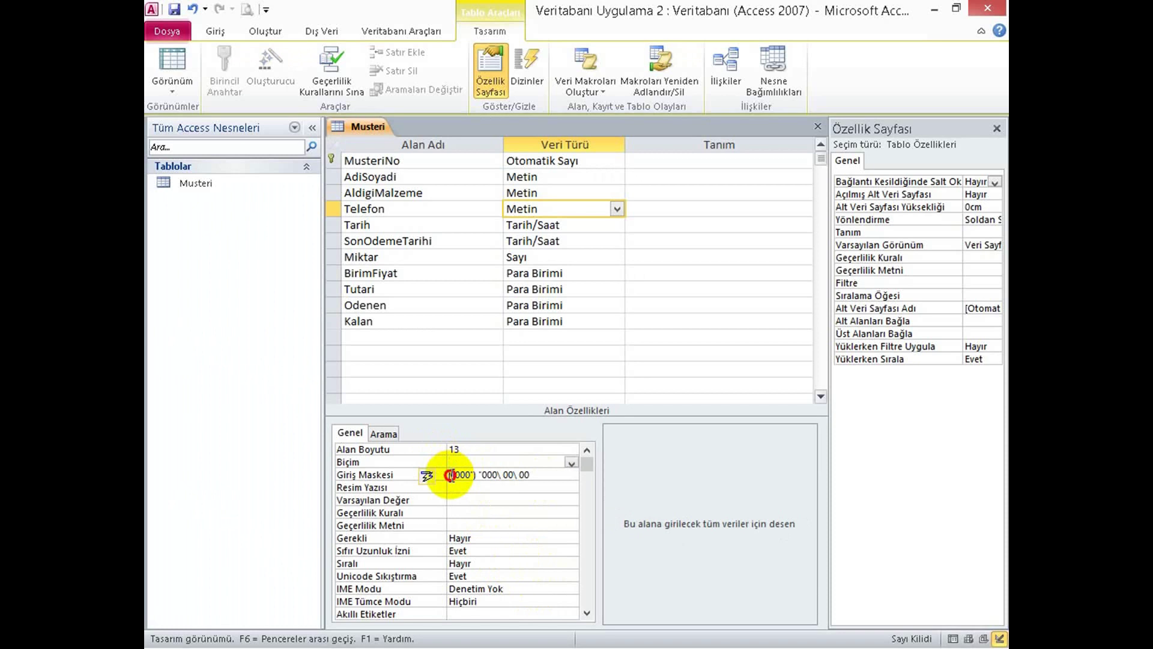
left_click_drag(458, 477, 426, 479)
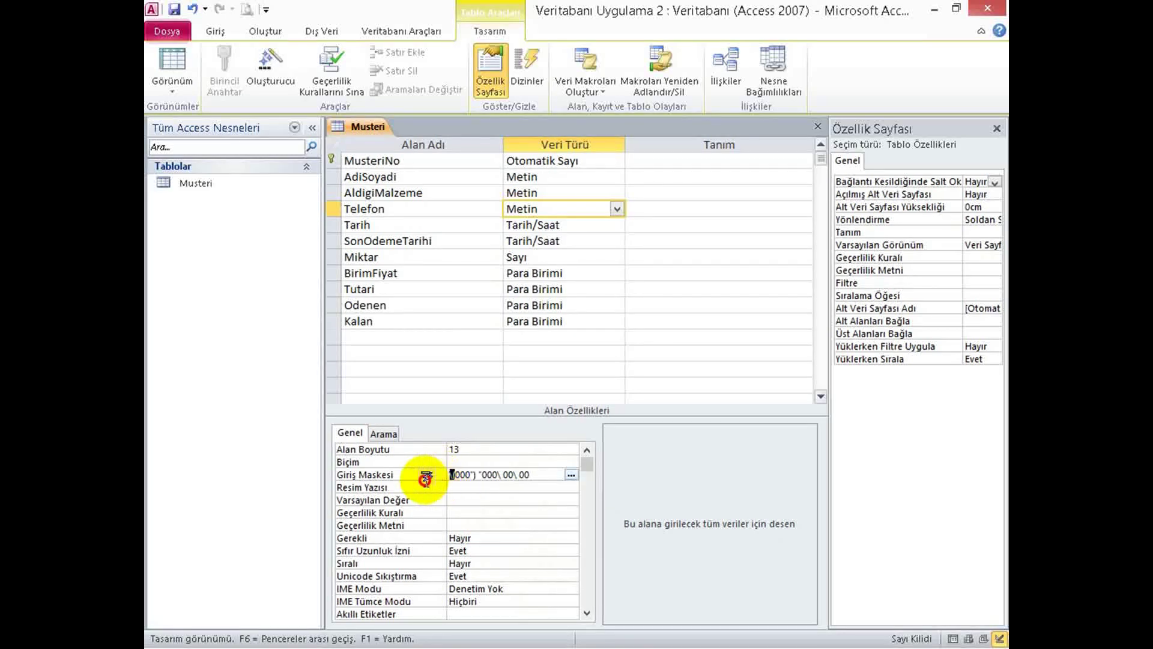
left_click(470, 473)
left_click_drag(470, 473, 482, 474)
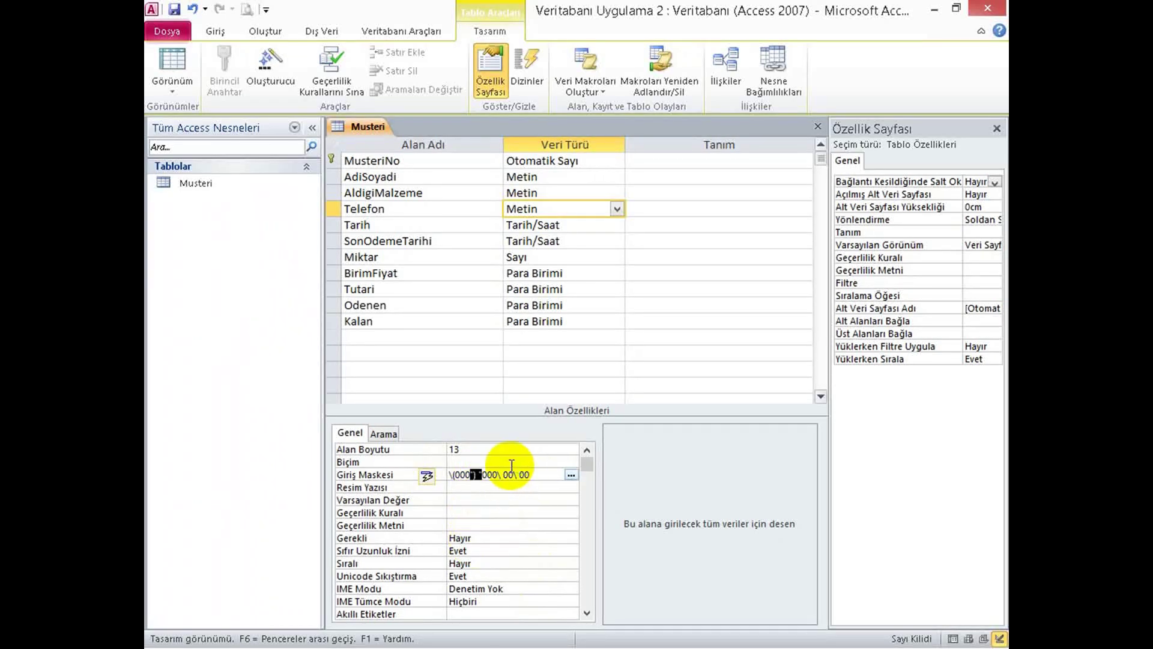
left_click_drag(497, 474, 503, 479)
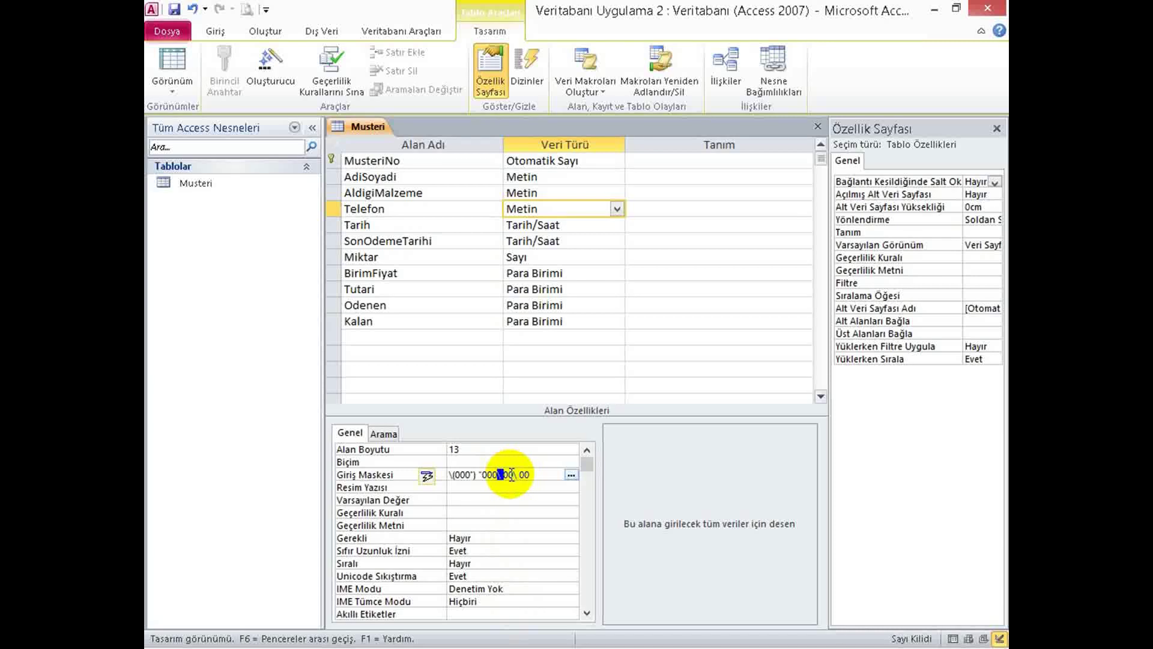
left_click_drag(512, 475, 518, 484)
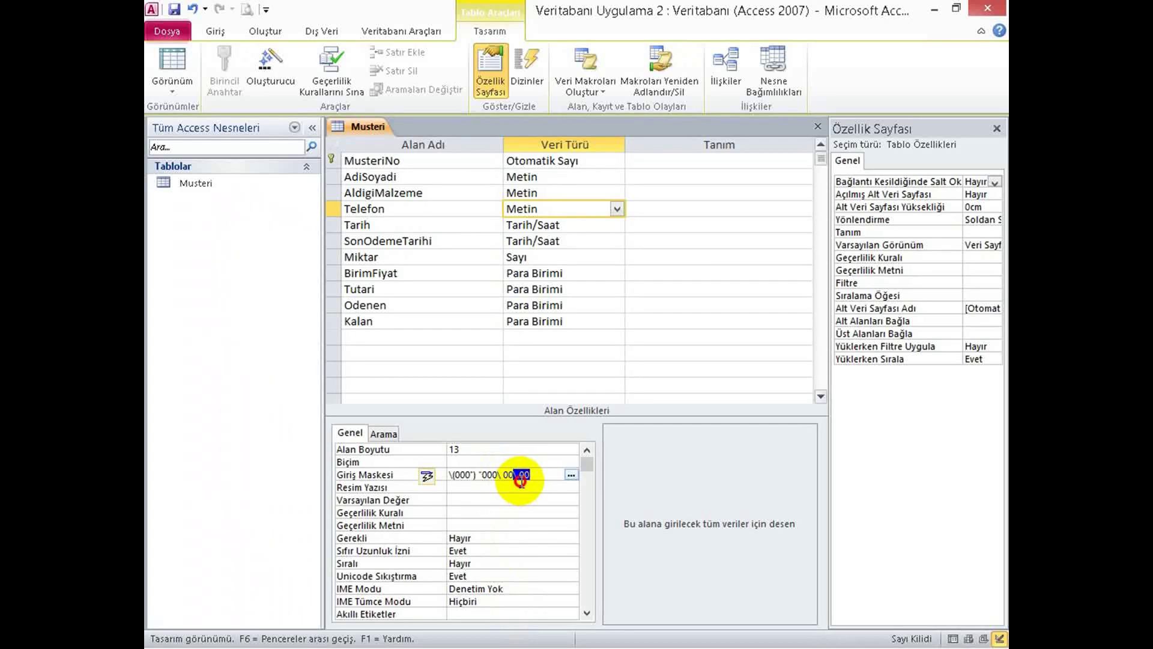
left_click(515, 474)
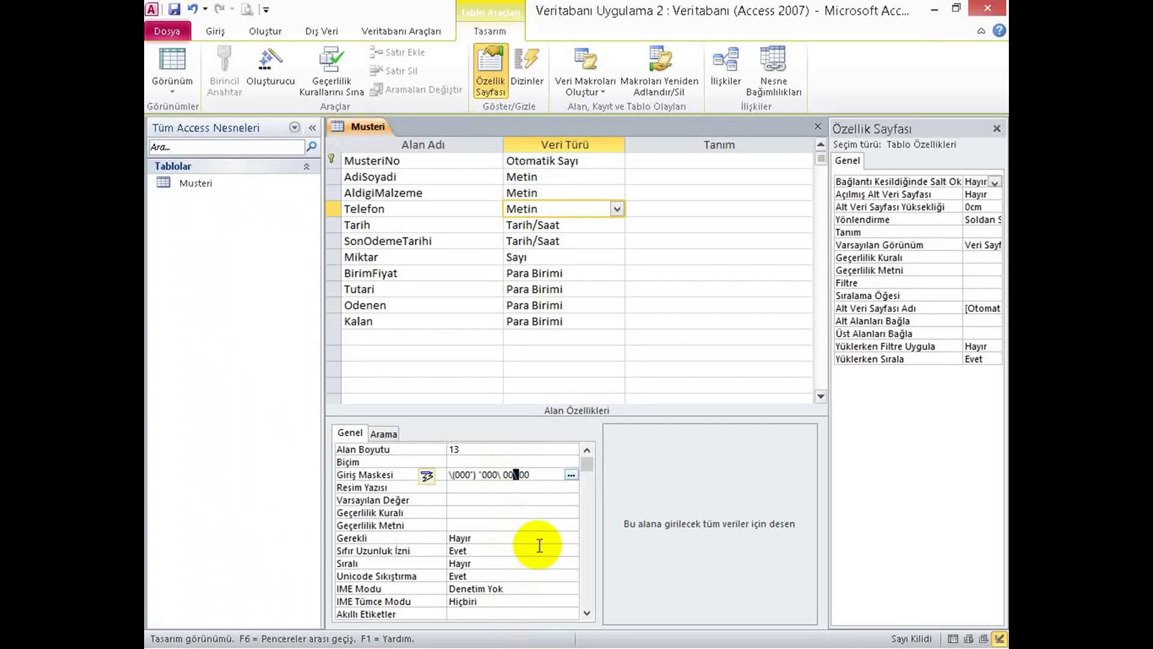
Save the design and enter a test phone number in record 2's masked Telefon cell.
left_click(175, 59)
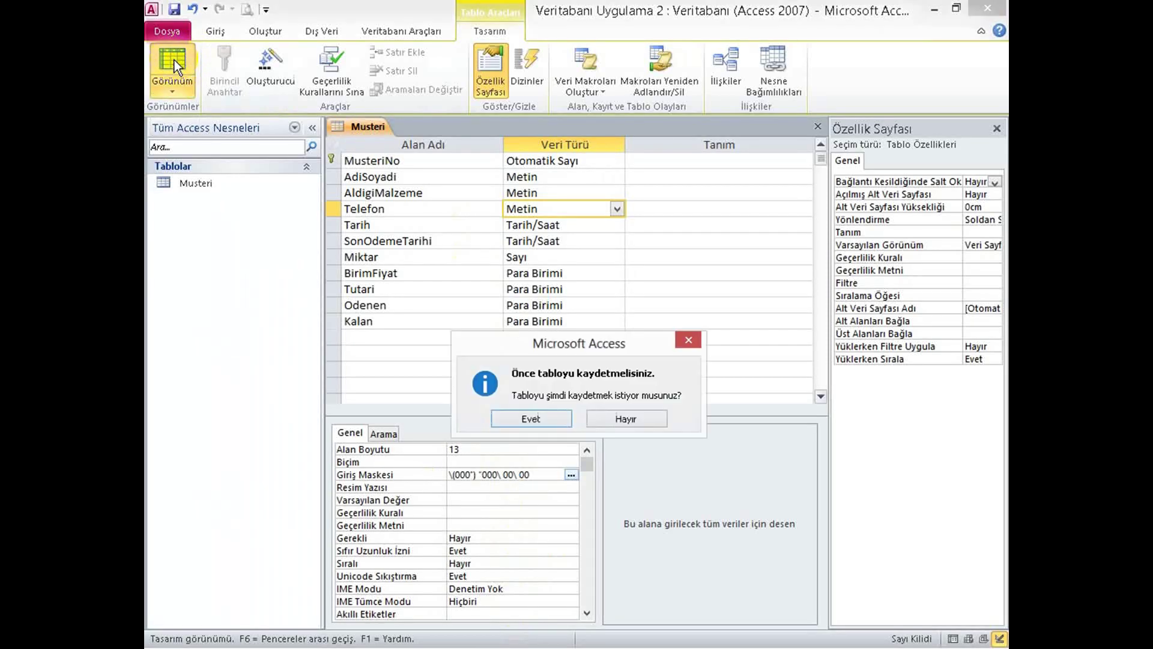
left_click(516, 419)
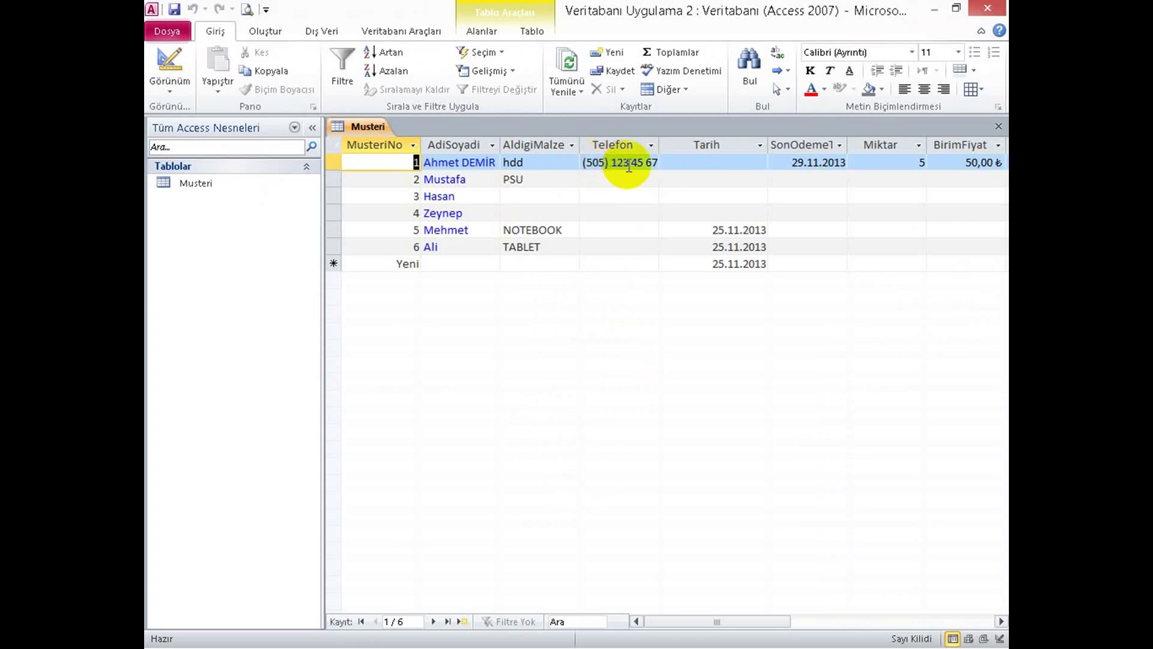
left_click(537, 180)
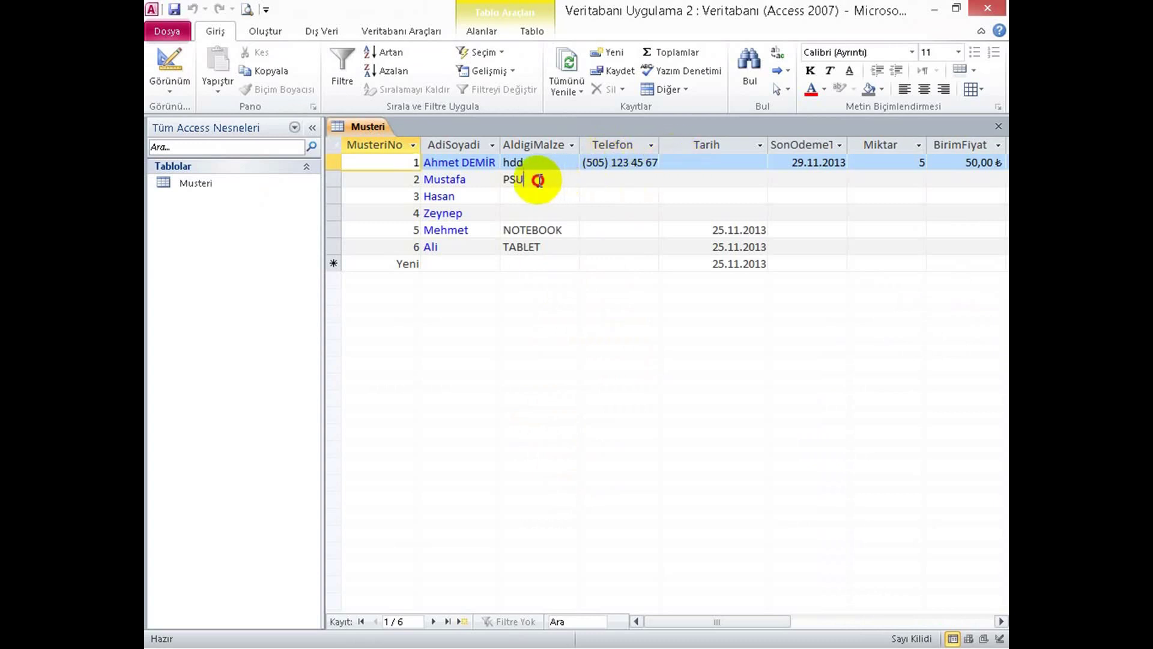
key("Tab")
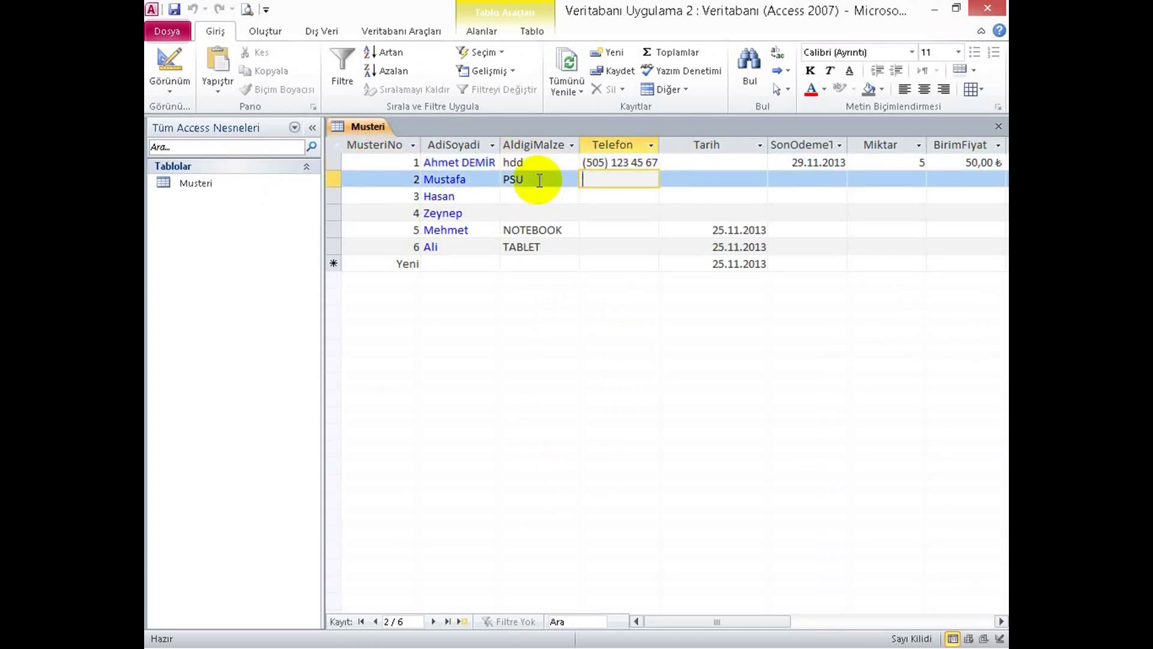
type("378) ")
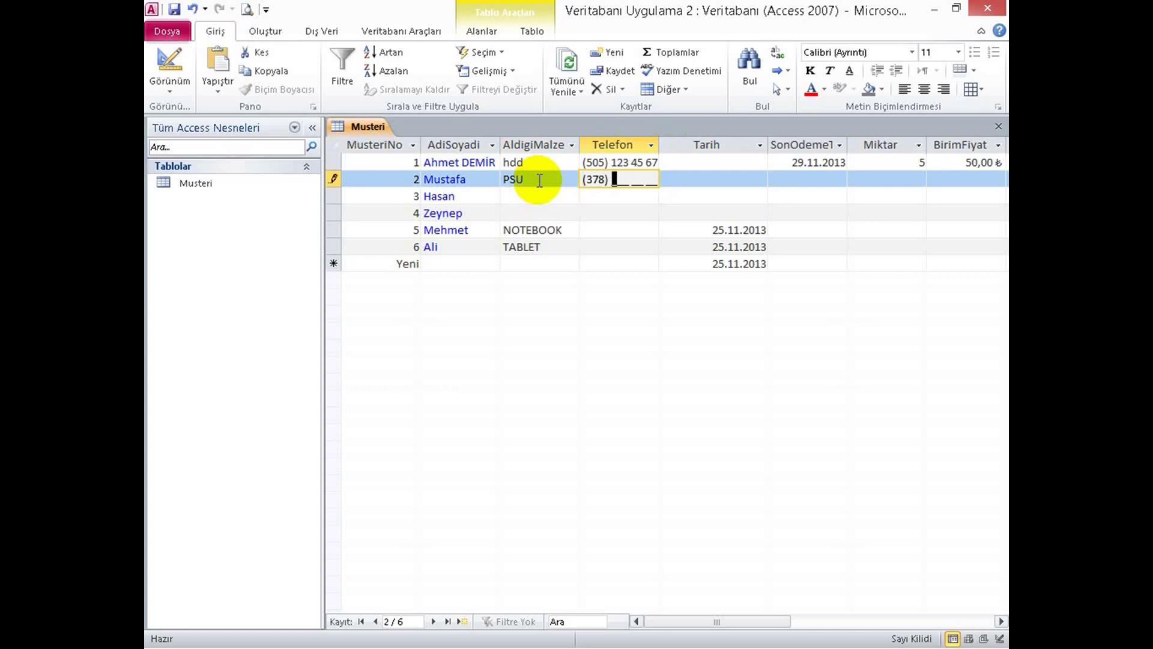
type("444 44 44")
key("Tab")
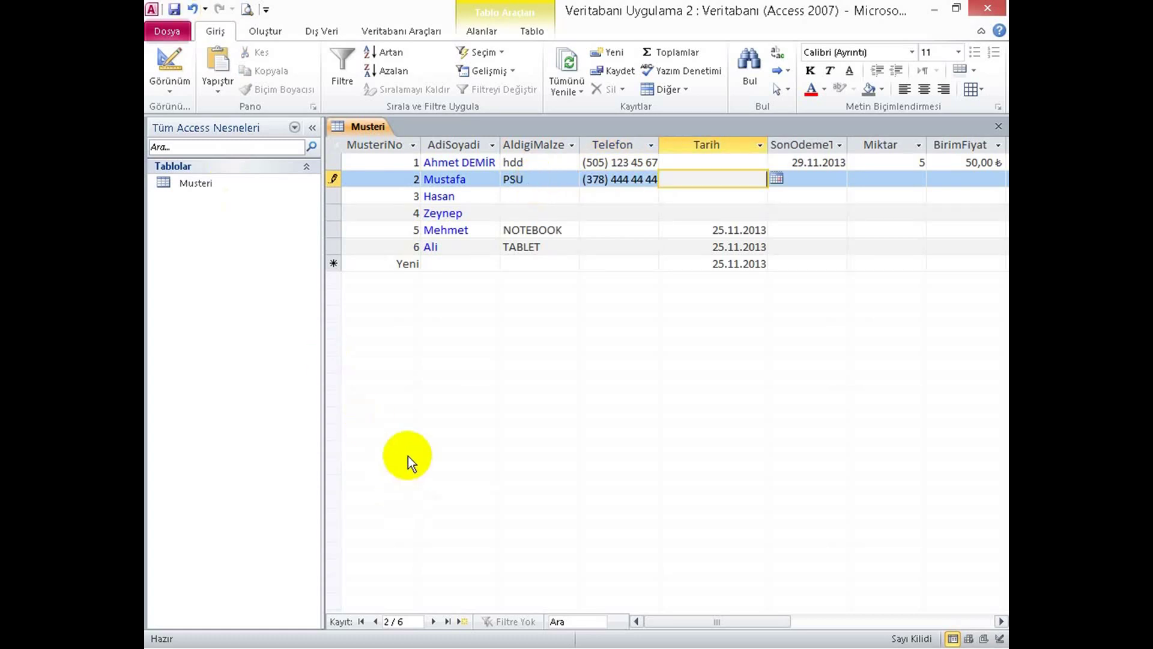
In Word, type a test digit string on the empty line below the bullets.
key("alt+Tab")
left_click(507, 561)
type("54544445545454")
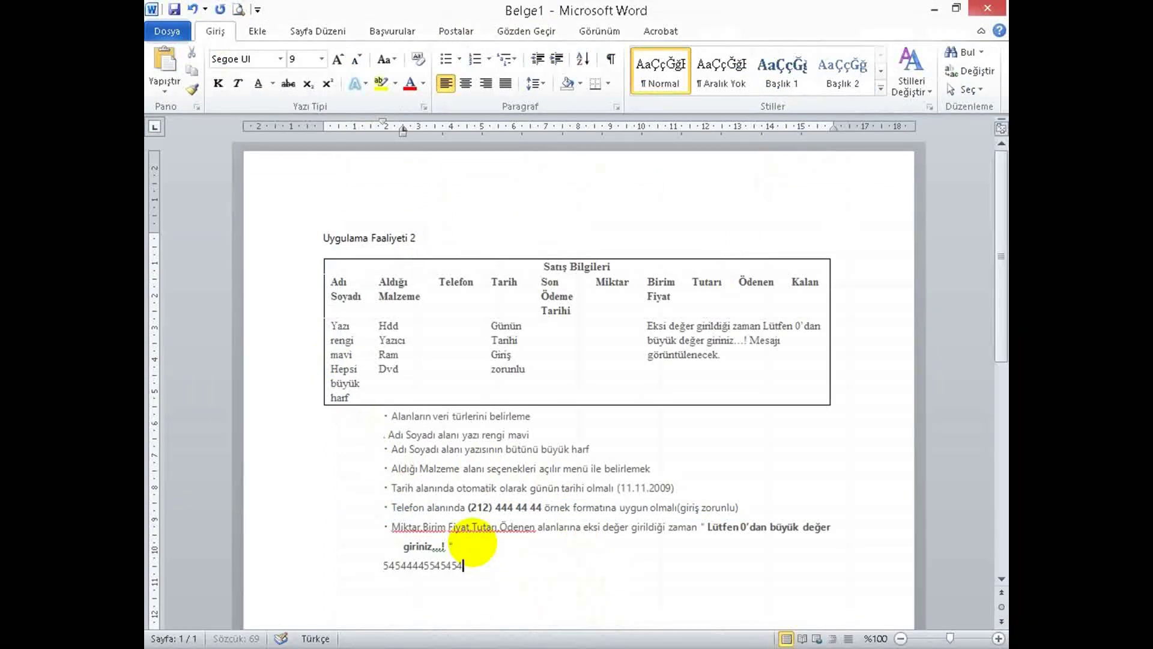
Delete the trailing 5454 from the test digit line in Word.
left_click_drag(401, 546, 424, 566)
left_click(424, 566)
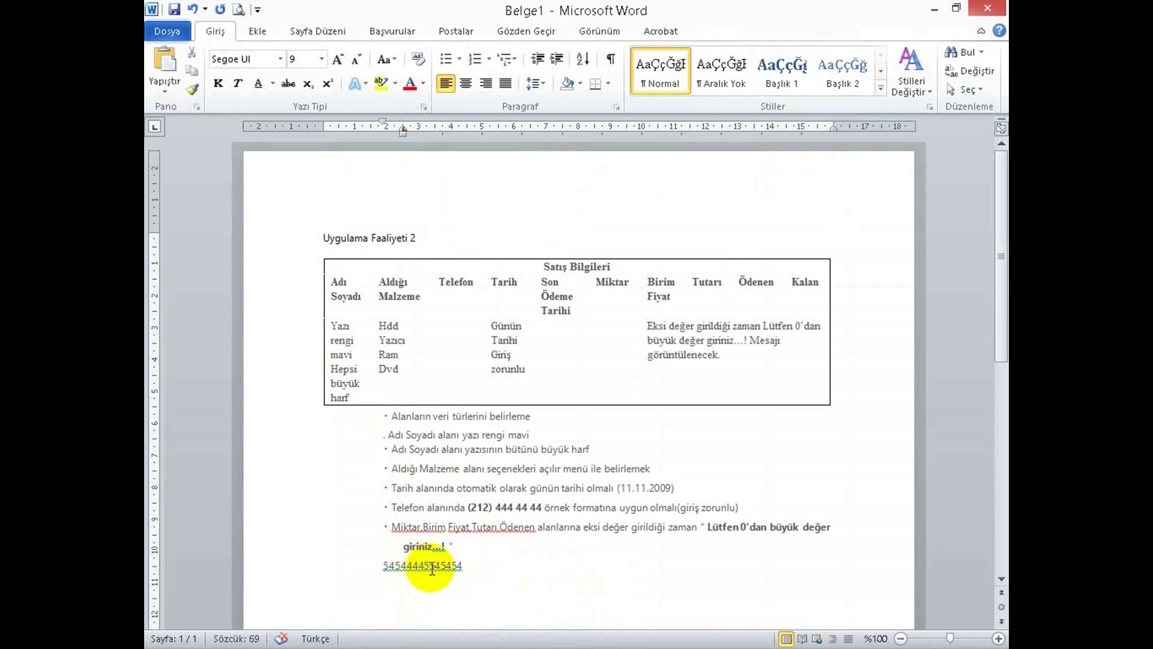
double_click(494, 566)
left_click_drag(442, 566, 353, 566)
key("ctrl+c")
key("BackSpace")
Paste a phone number into row 3's Telefon cell to test the input mask.
key("alt+Tab")
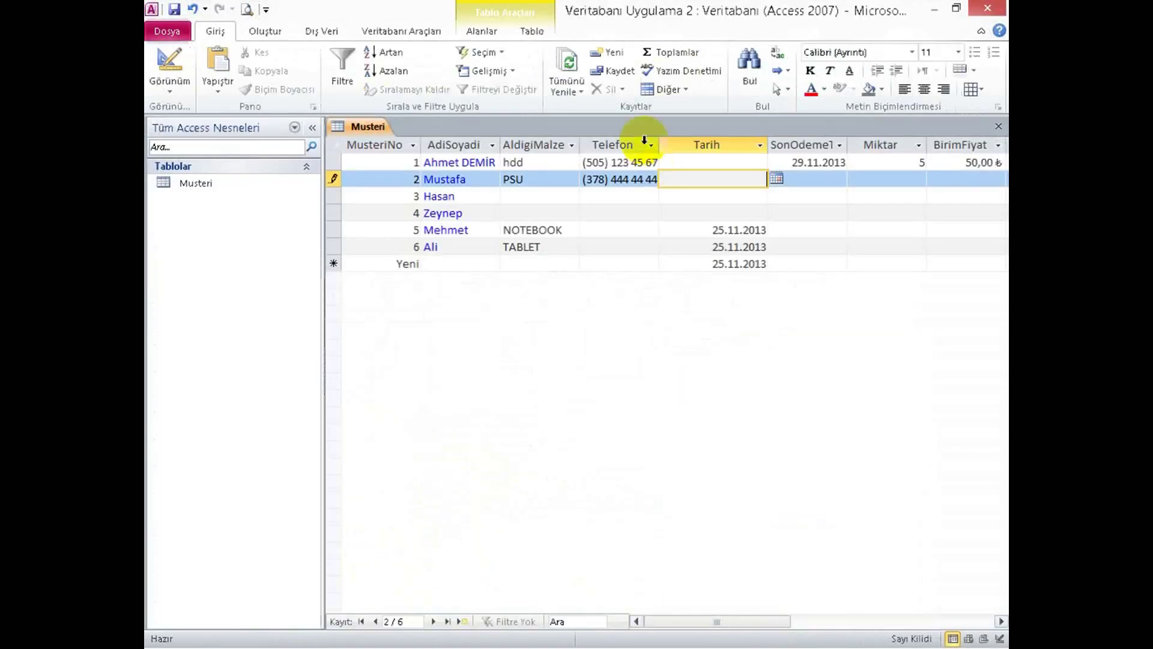
left_click(587, 197)
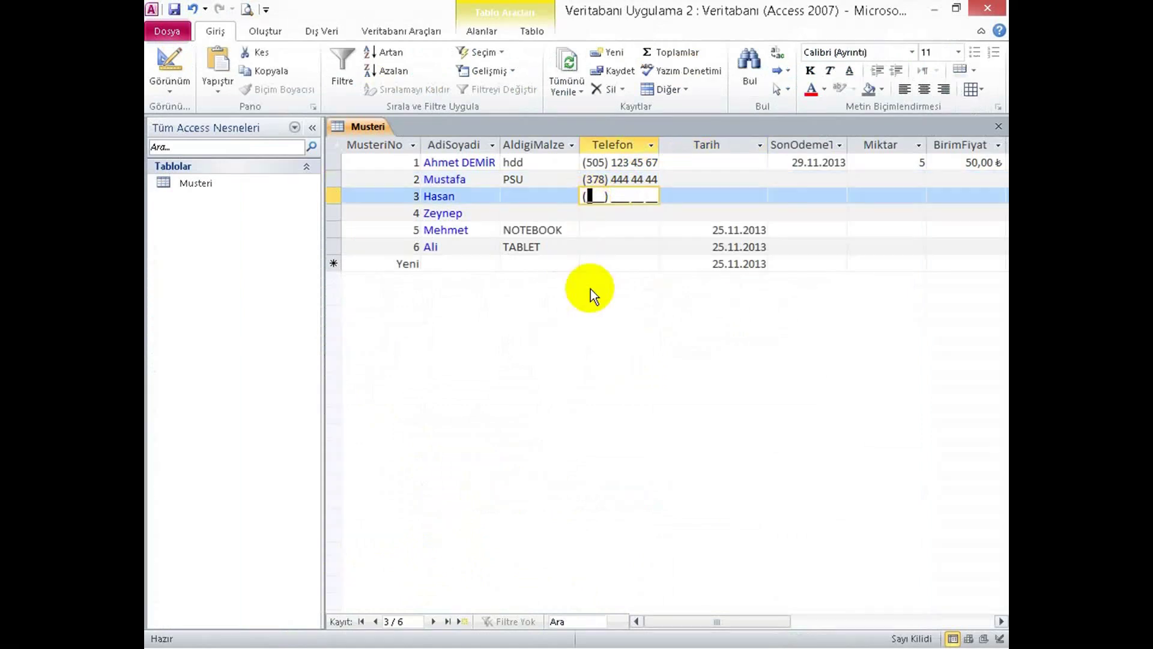
key("ctrl+v")
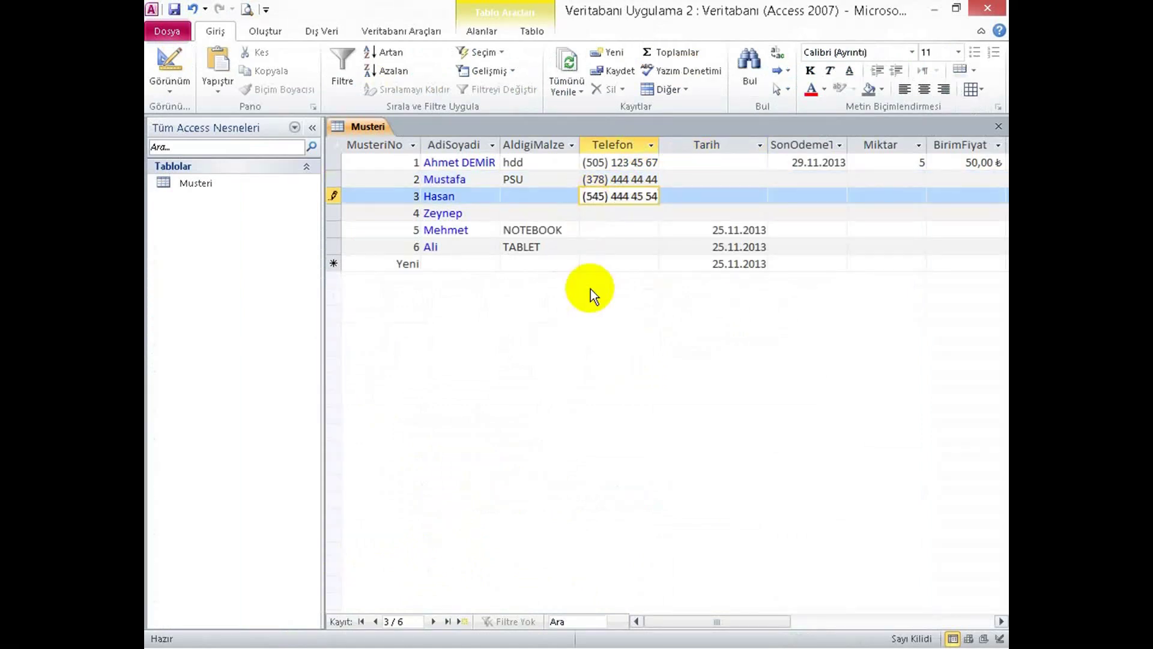
key("Tab")
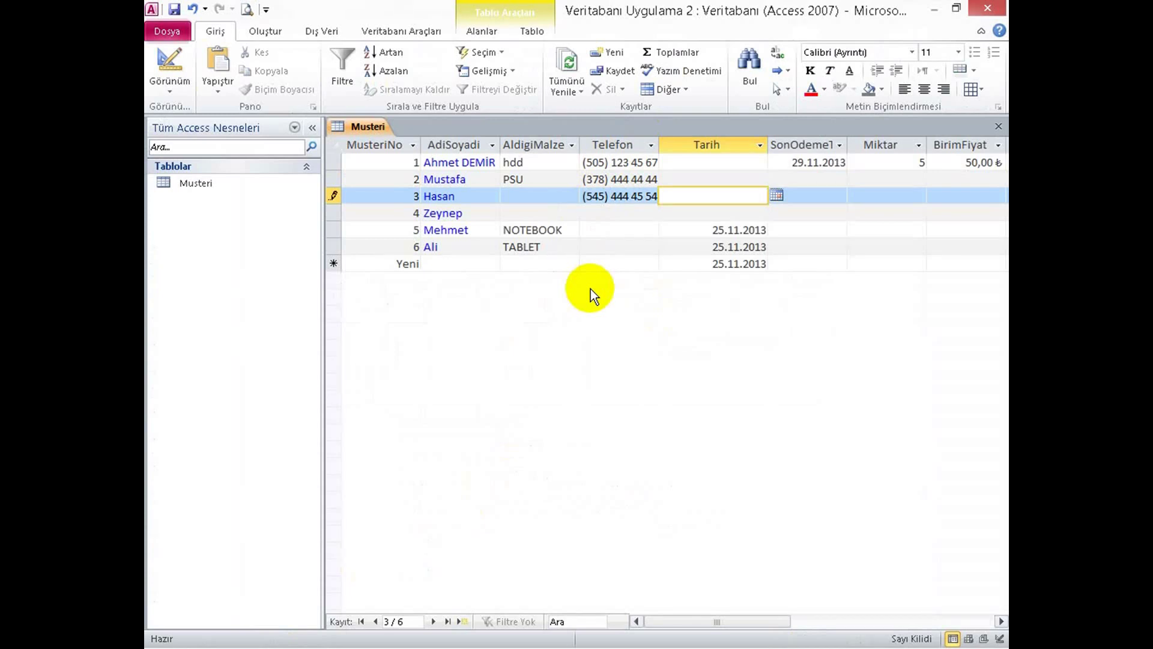
Read the Word assignment's requirement about rejecting negative Miktar values.
key("alt+Tab")
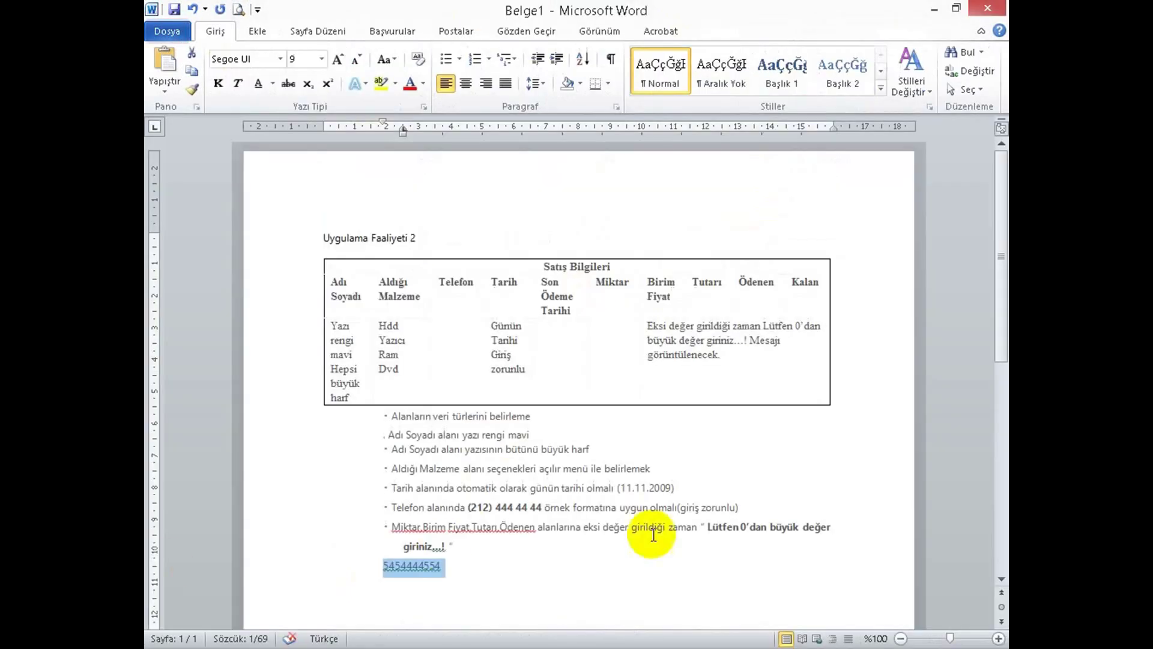
left_click(425, 527)
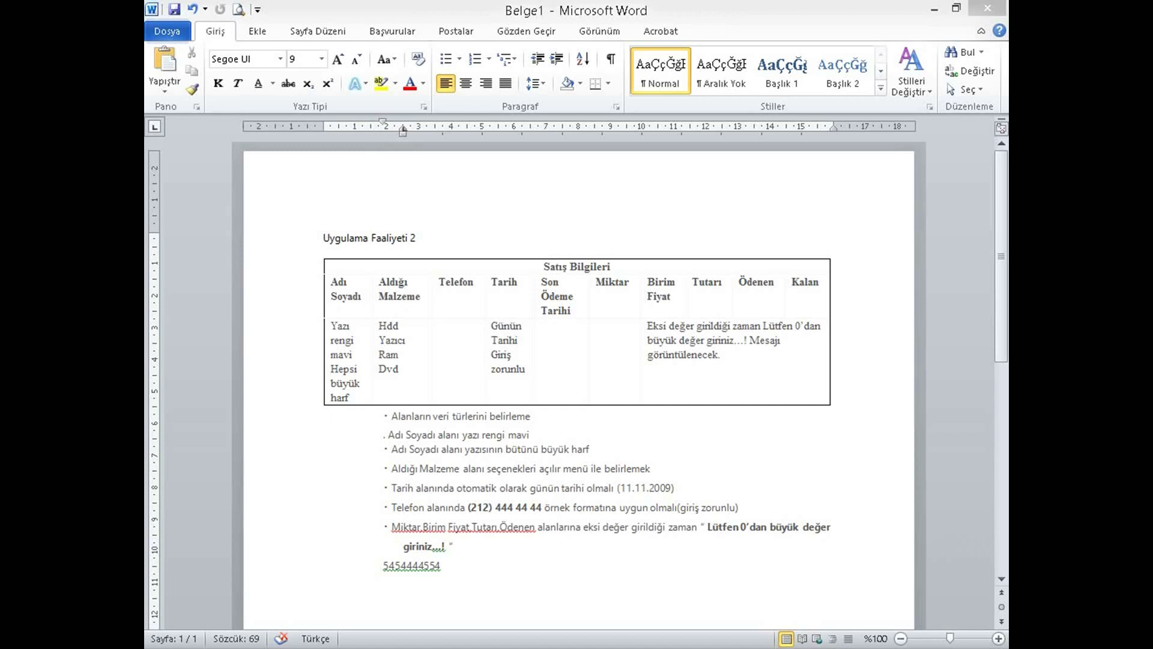
left_click(594, 527)
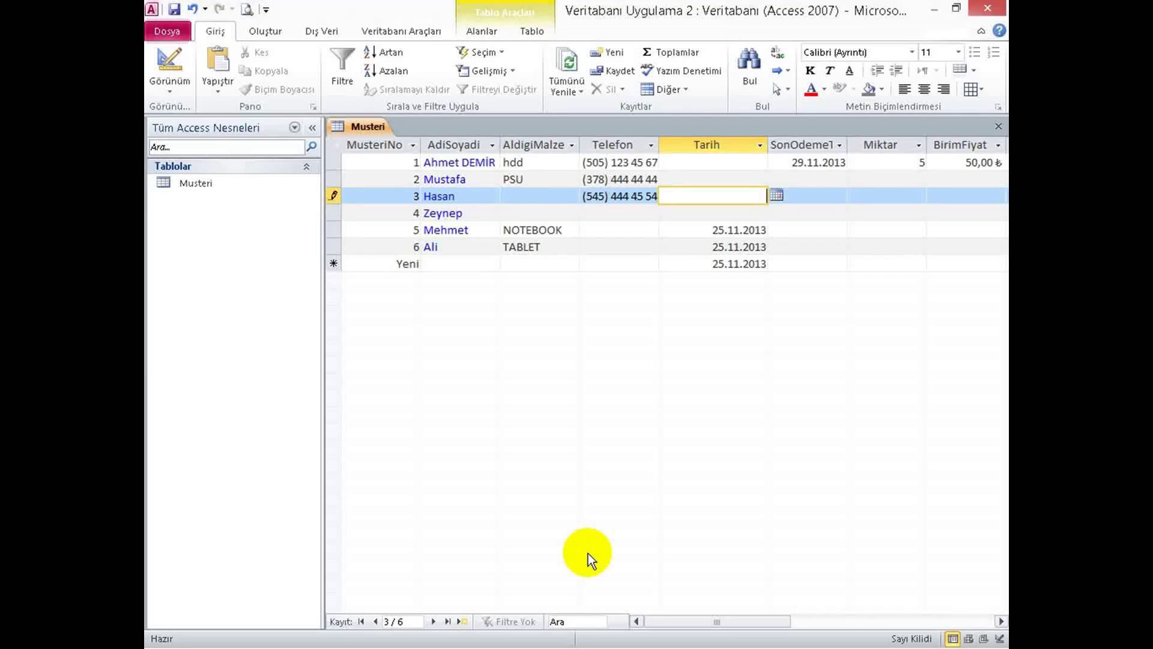
In Design view, enter =>0 as the Miktar field's validation rule.
left_click(168, 63)
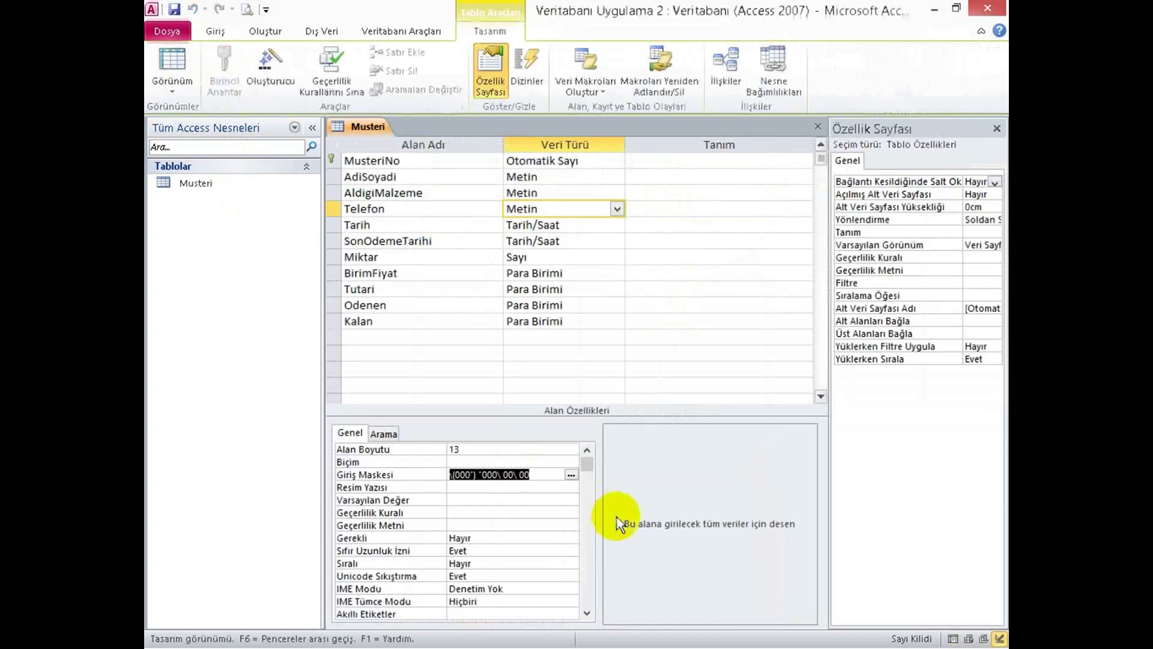
left_click(548, 268)
left_click(545, 257)
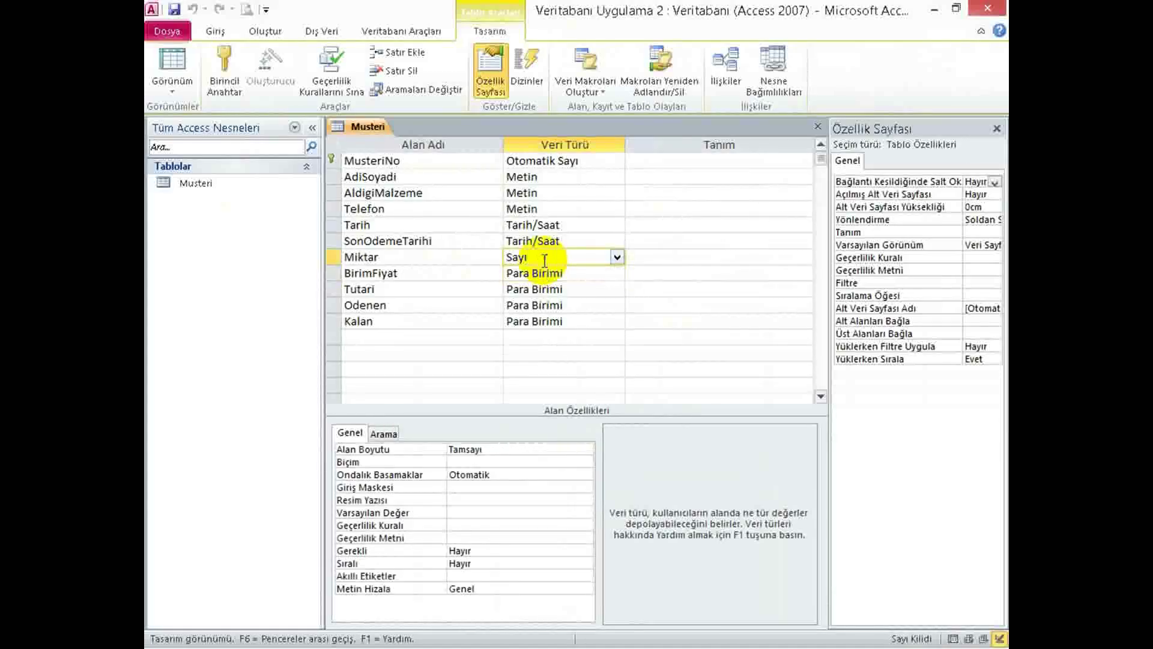
key("alt+Tab")
key("alt+Tab")
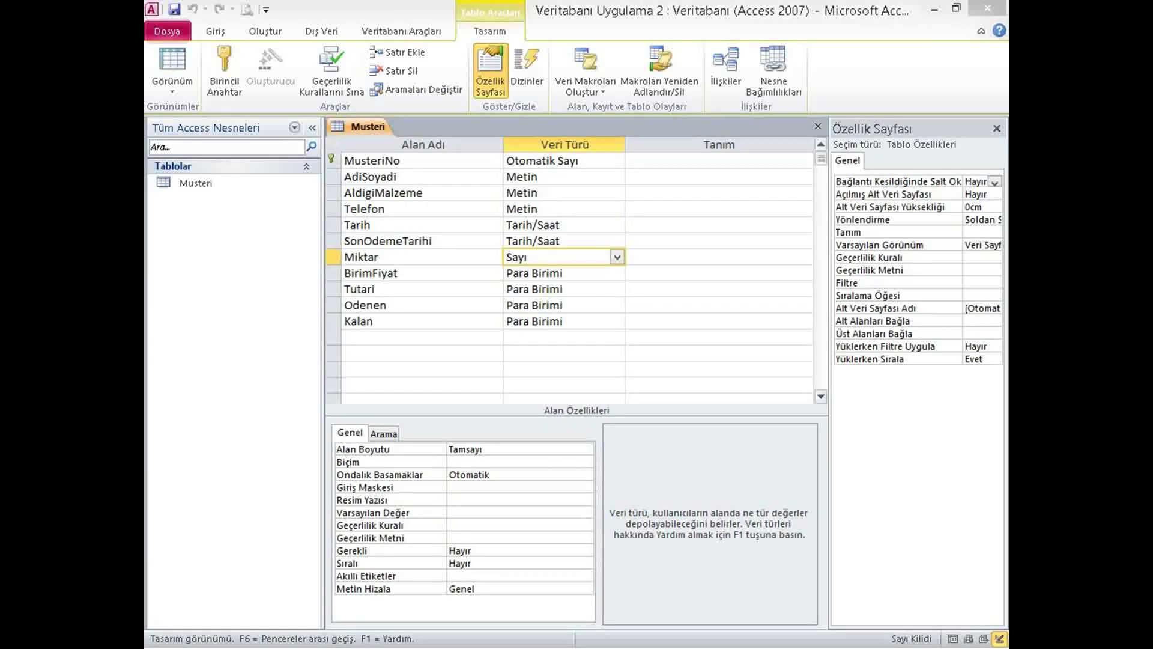
left_click(459, 511)
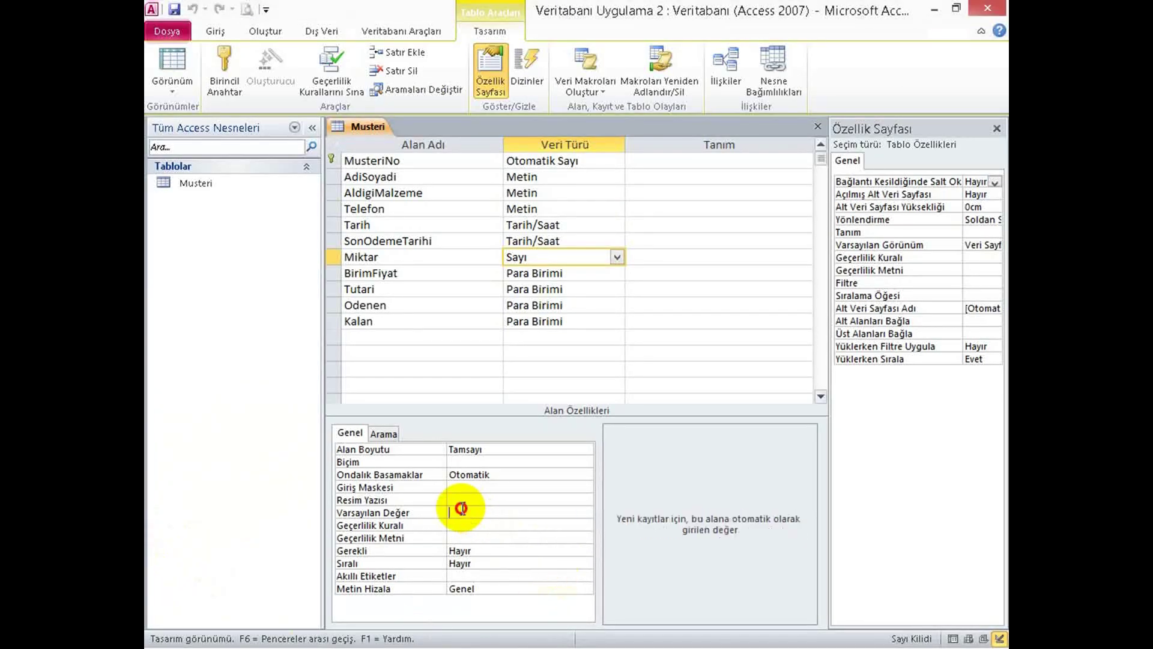
left_click(458, 525)
left_click(458, 515)
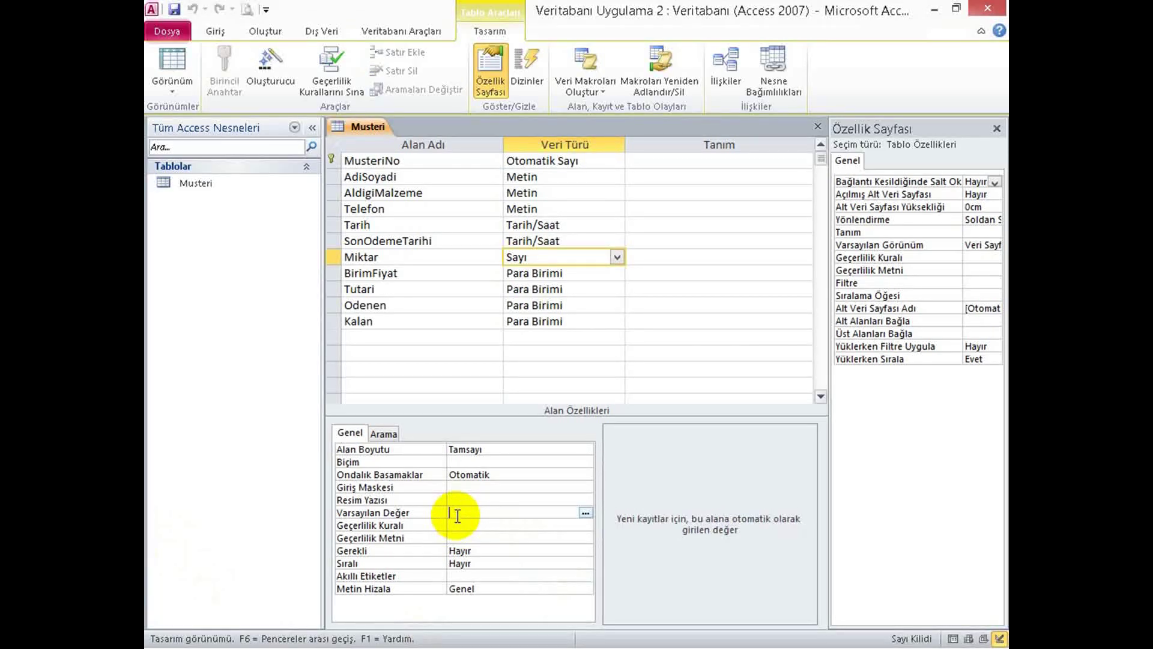
left_click(458, 525)
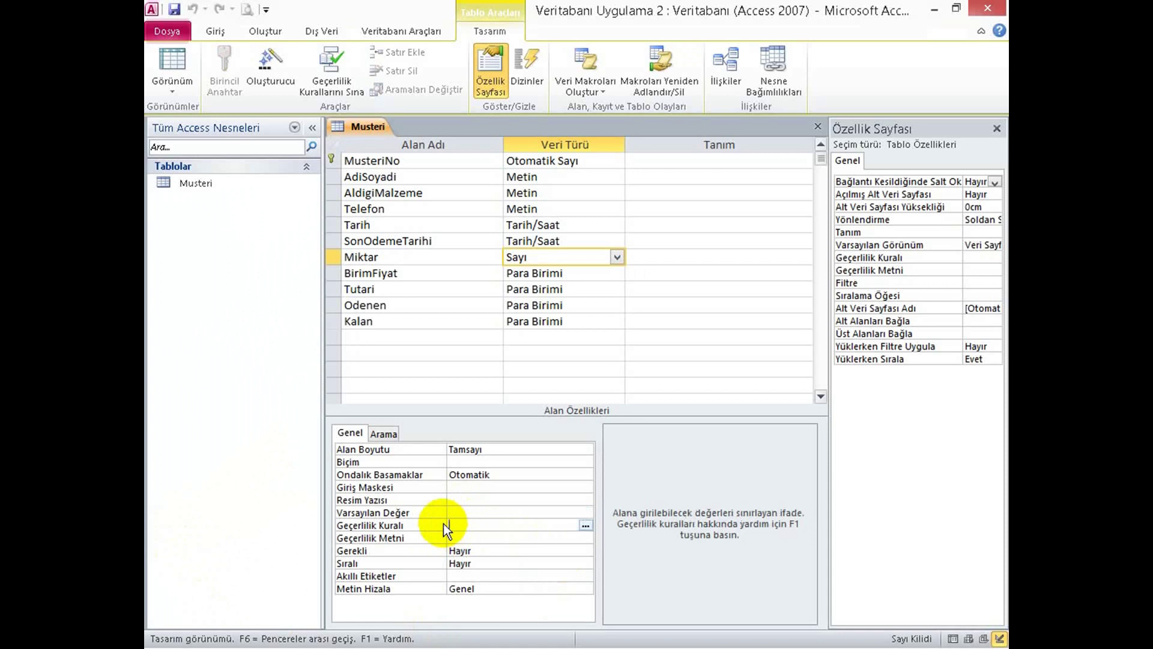
type("=>0")
left_click(496, 539)
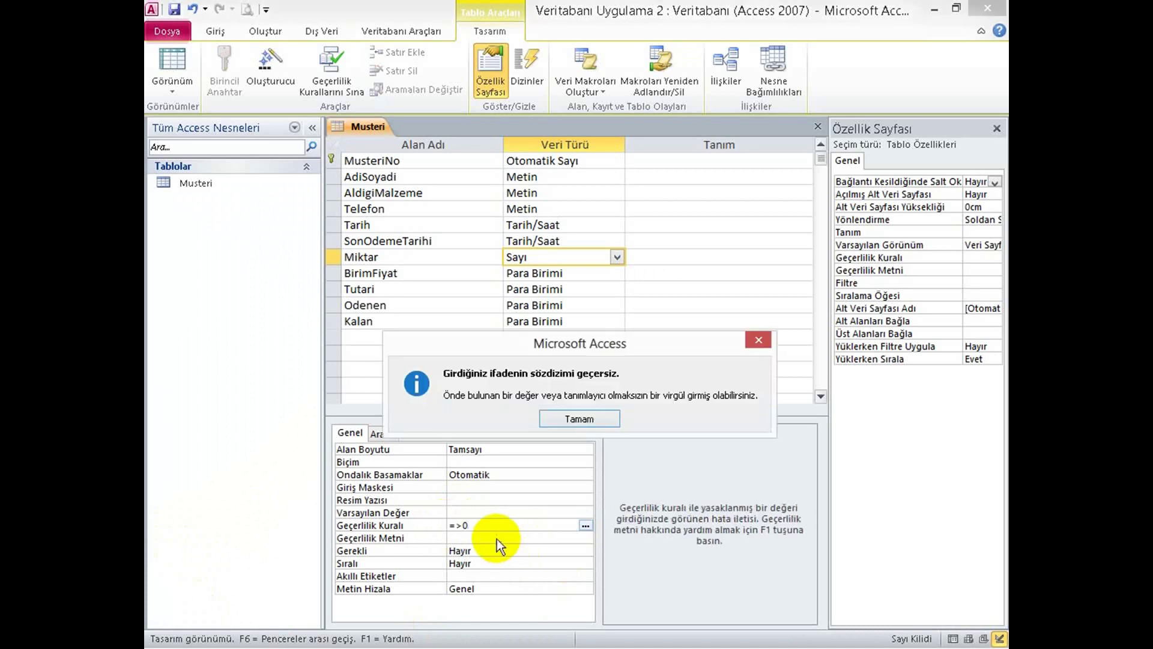
Correct Miktar's rule to >=0 and set the message 'Lütfen 0'dan büyük bir değer giriniz.!!!'.
left_click(580, 421)
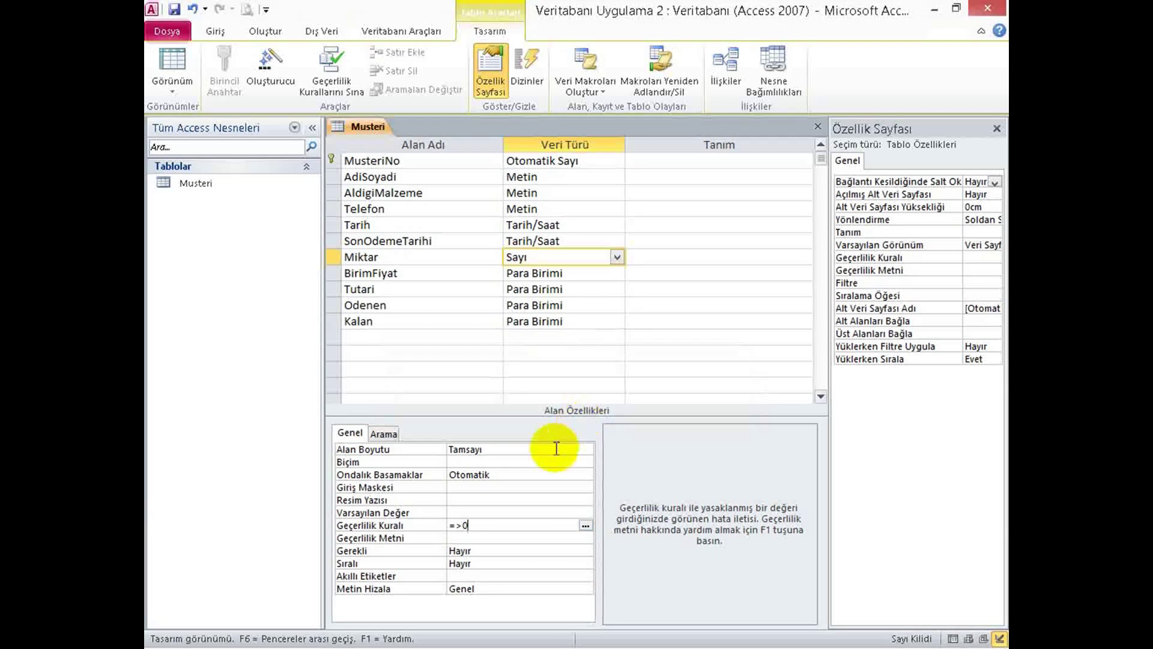
left_click(455, 528)
left_click_drag(455, 527, 430, 528)
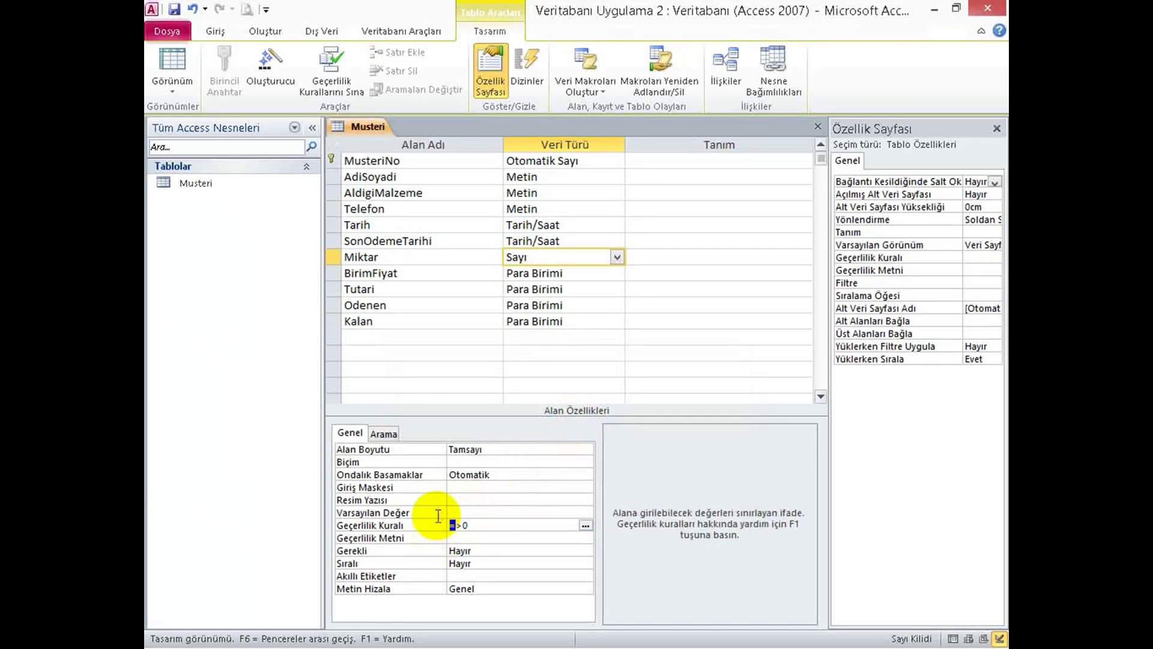
key("Delete")
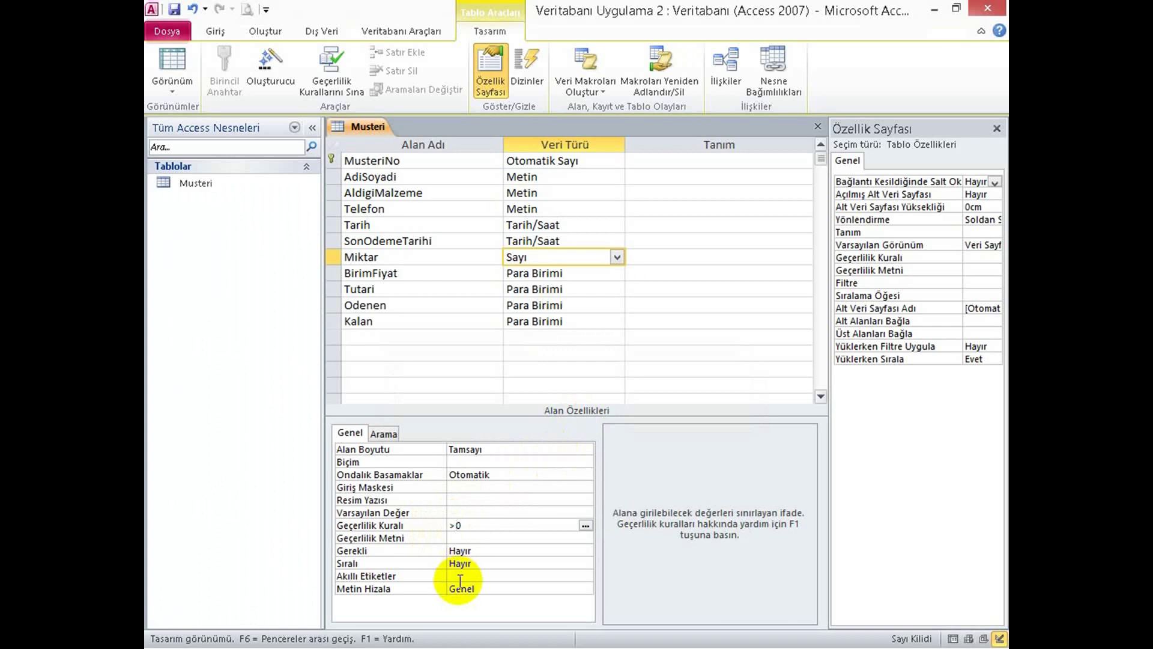
type("=")
key("Return")
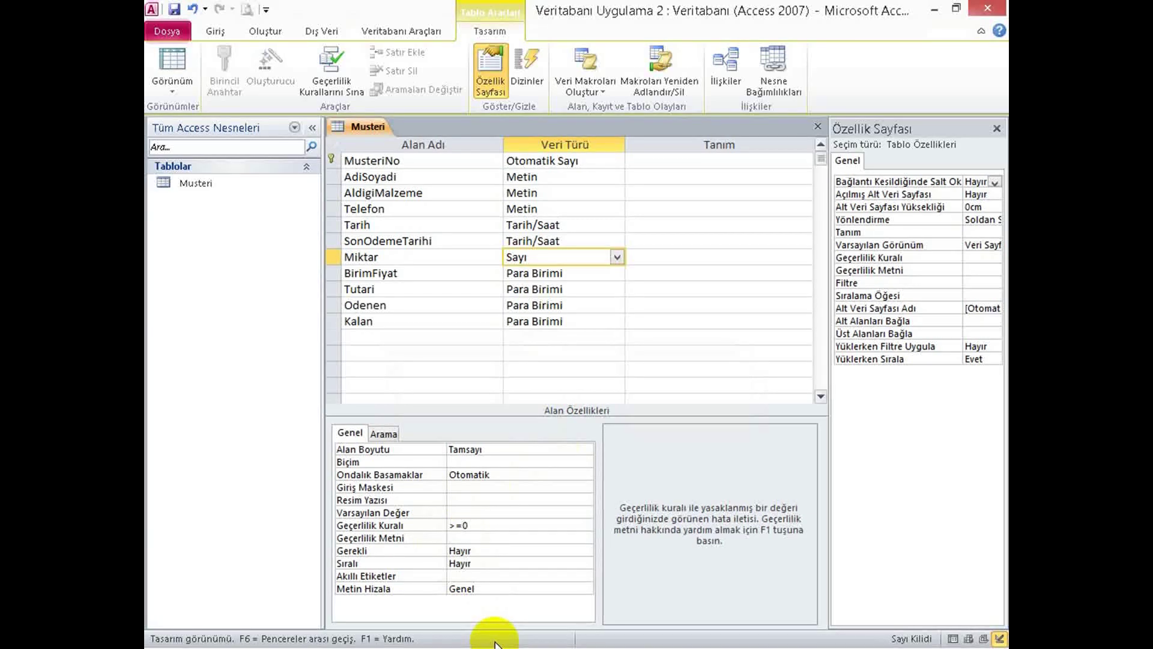
type("Lütfen")
type(" 0'")
type("dan b")
type("üyük bi")
type("r değer giri")
type("niz")
type(".")
type("!!!")
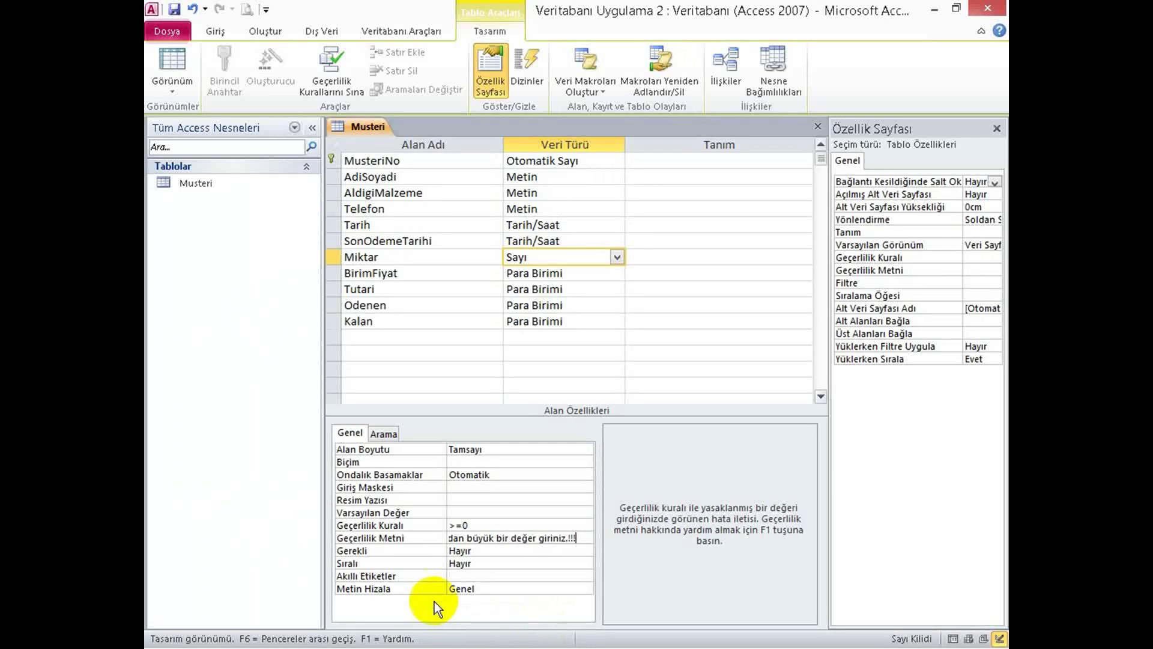
left_click(496, 562)
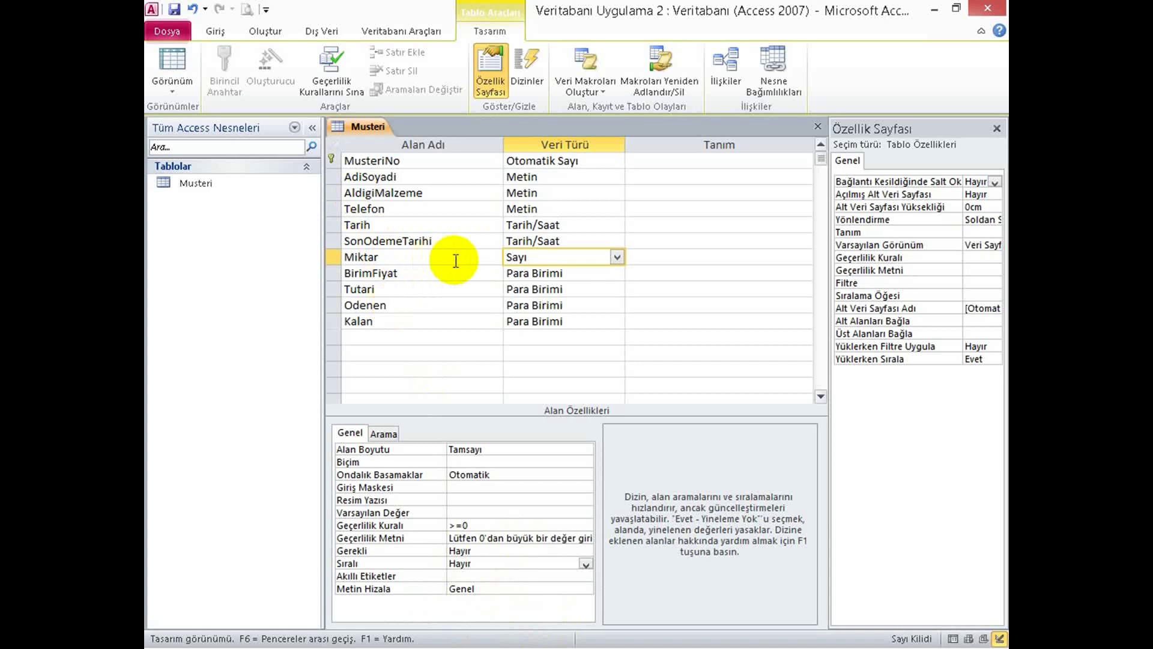
Save the design, declining to test existing records against the new rule.
left_click(175, 52)
left_click(527, 423)
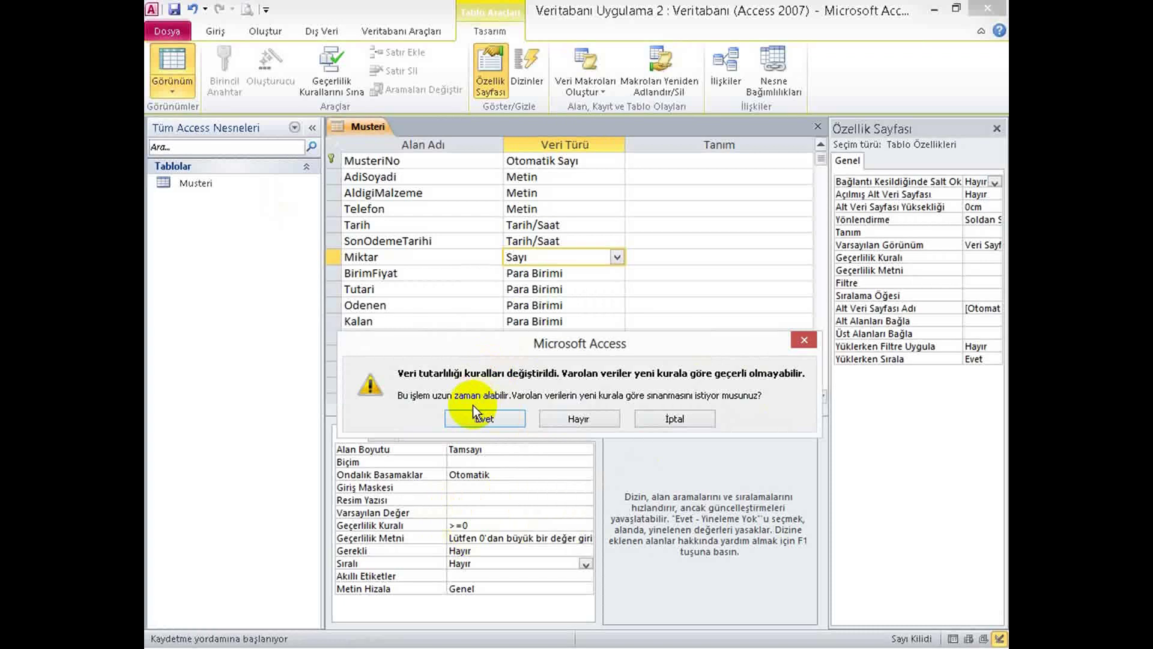
left_click(579, 419)
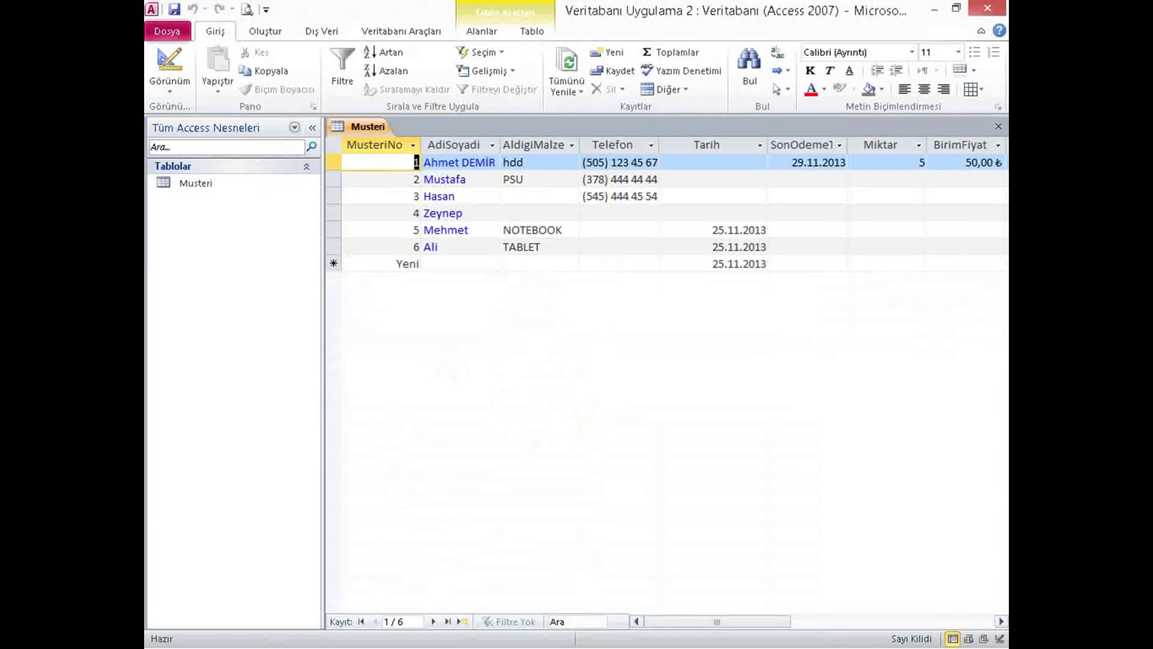
Enter -5 in row 2's Miktar to trigger the 'Lütfen 0'dan büyük' validation warning.
left_click(910, 163)
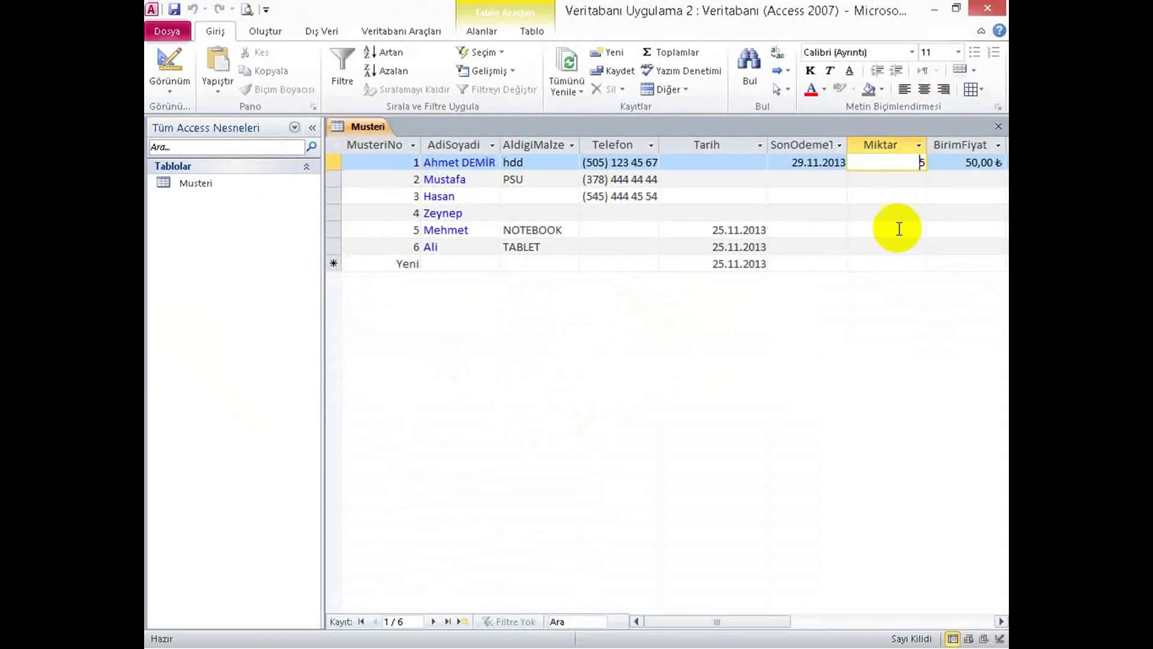
left_click(891, 199)
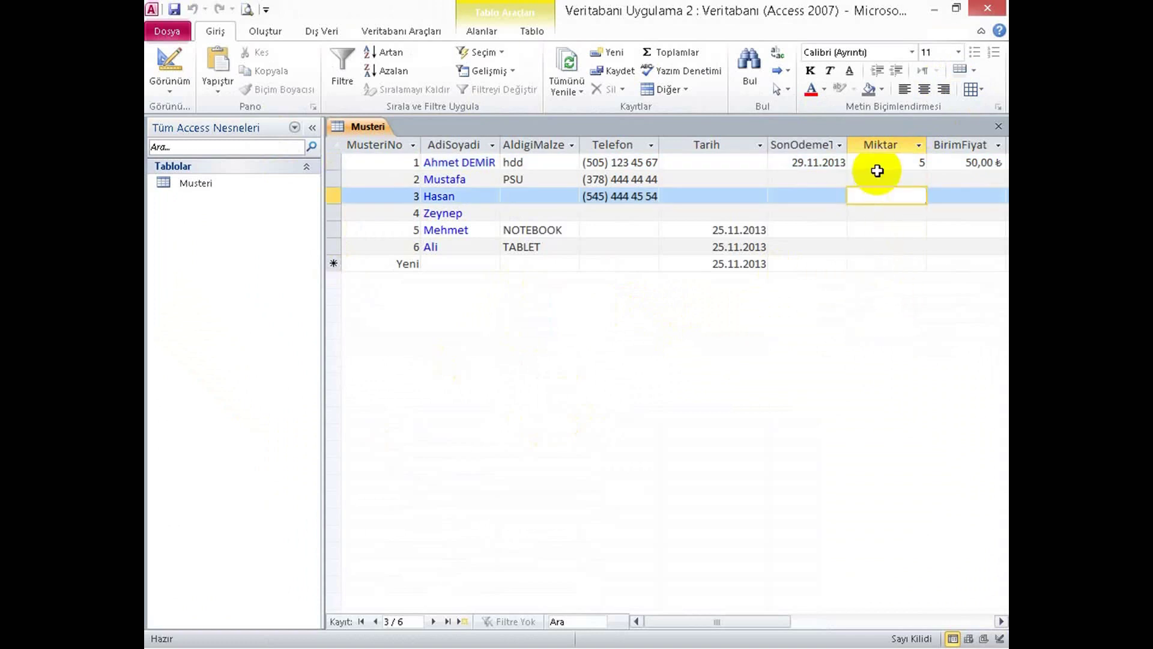
left_click(862, 241)
left_click(863, 227)
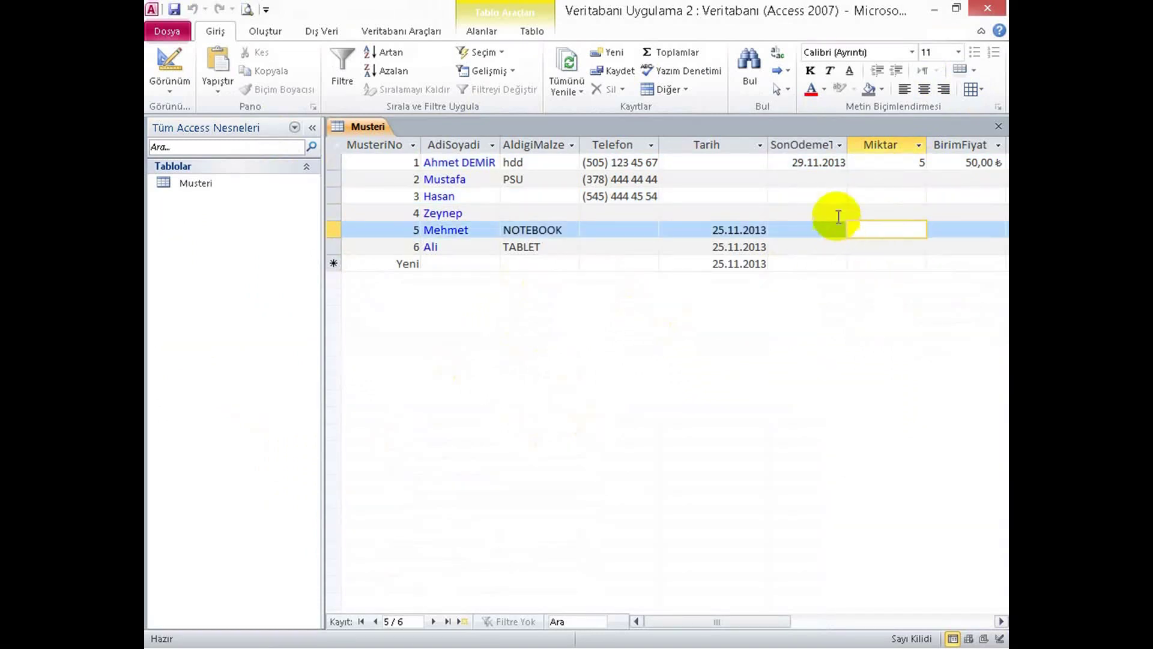
left_click(873, 181)
type("-")
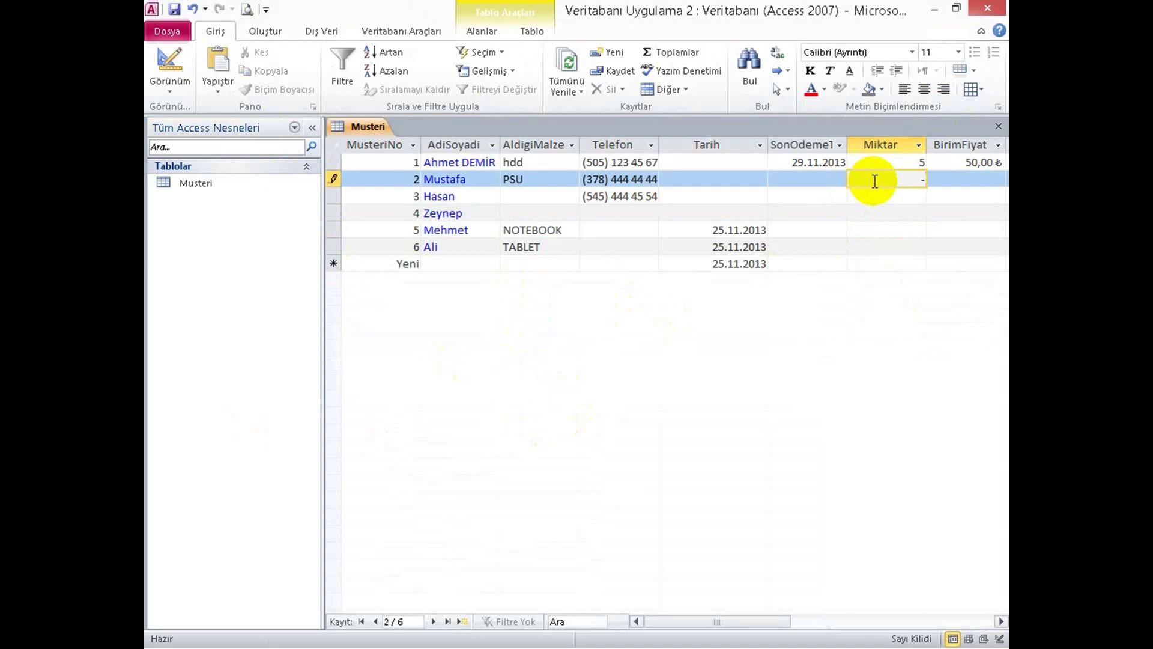
type("5")
key("Return")
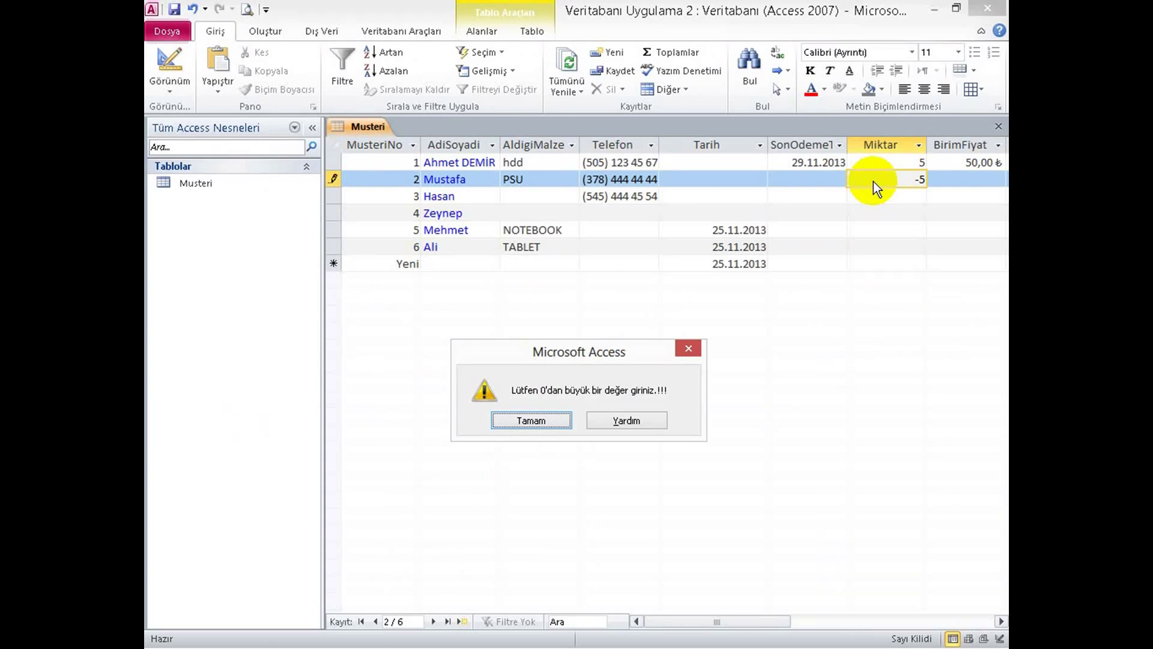
key("alt+Tab")
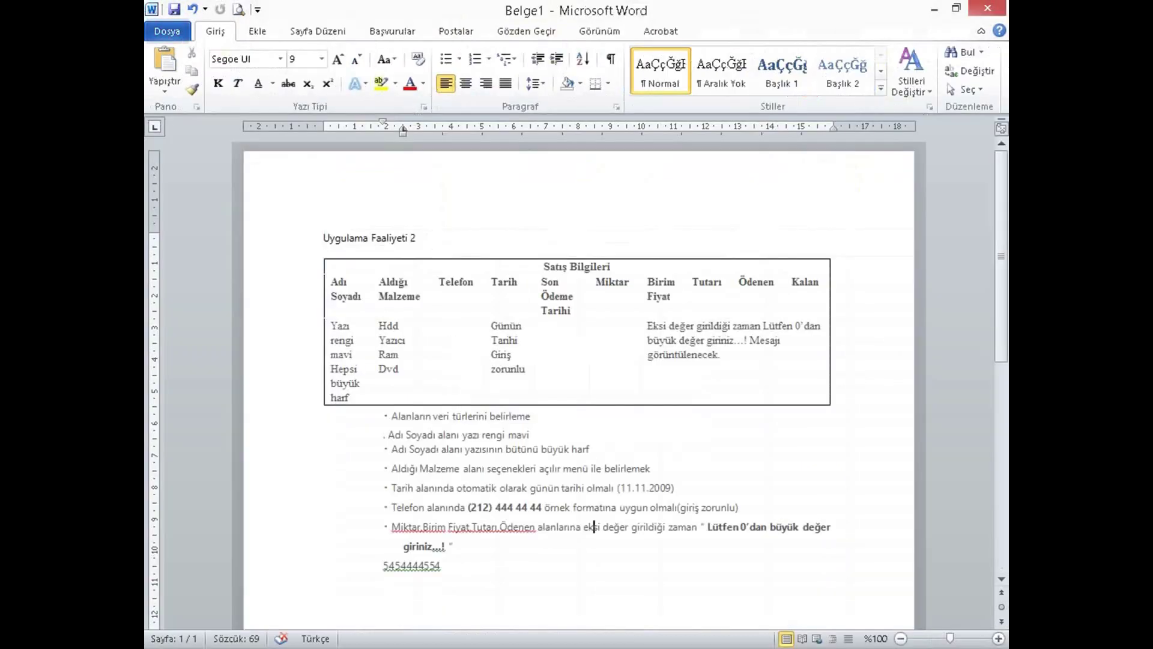